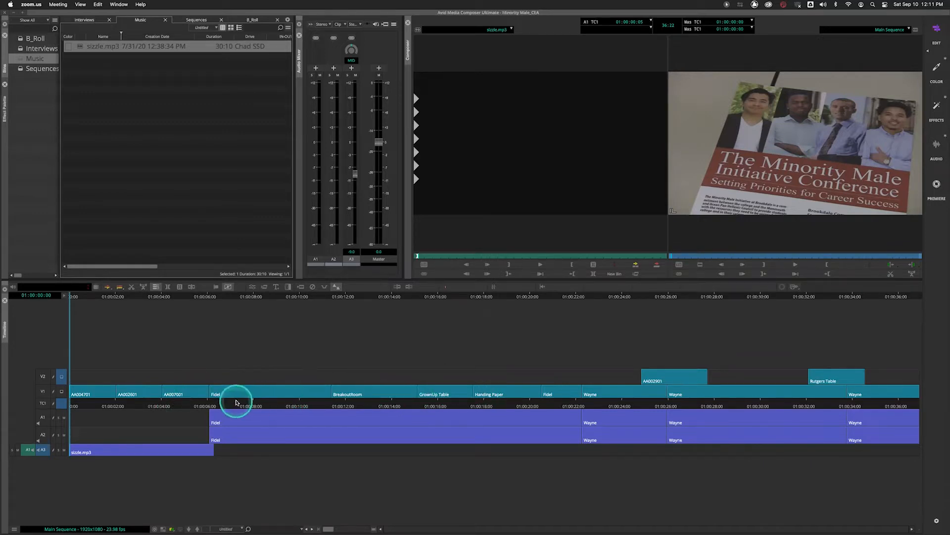
# - Scrub through the opening B-roll and the first interview section of the sequence, ending on the AA002601 clip
pyautogui.moveTo(121, 405)
pyautogui.mouseDown()
pyautogui.moveTo(160, 400)
pyautogui.moveTo(112, 404)
pyautogui.mouseUp()
pyautogui.click(131, 403)
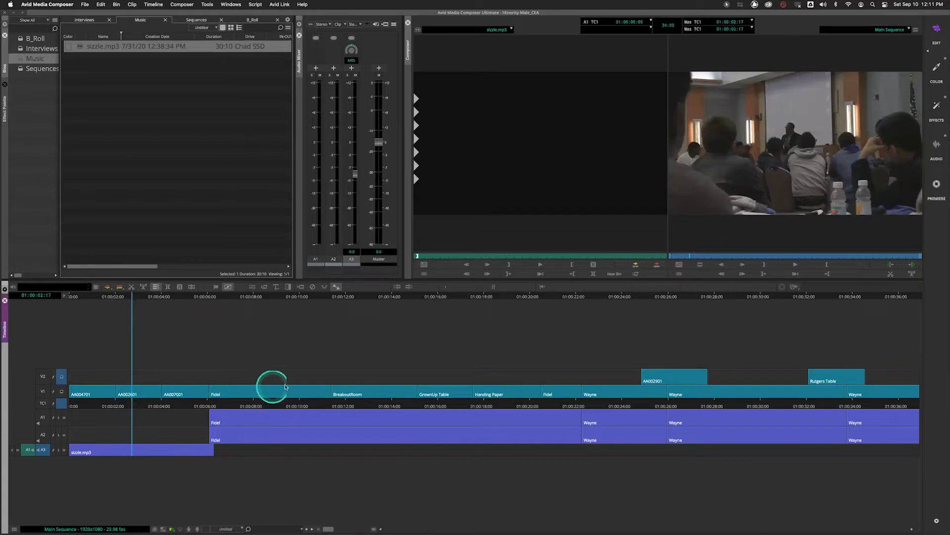
pyautogui.click(259, 392)
pyautogui.click(370, 392)
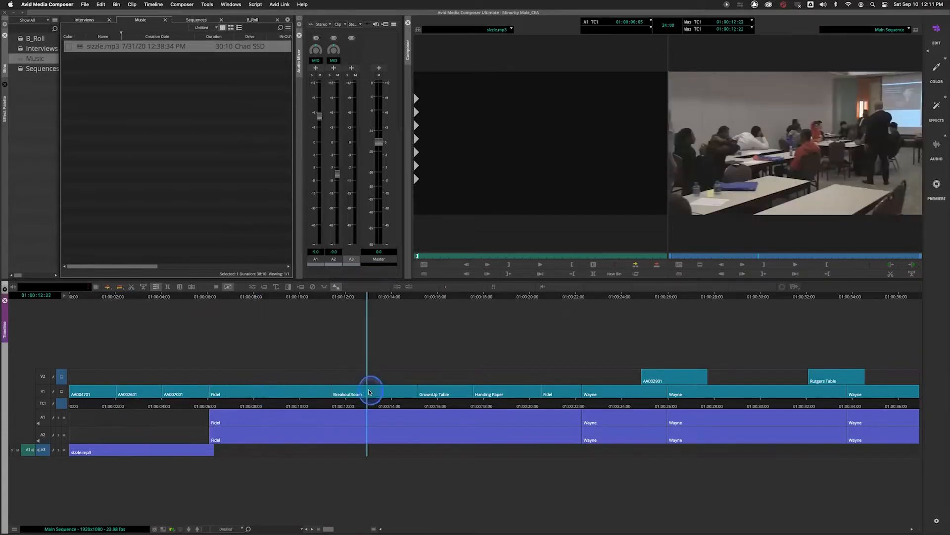
pyautogui.click(443, 394)
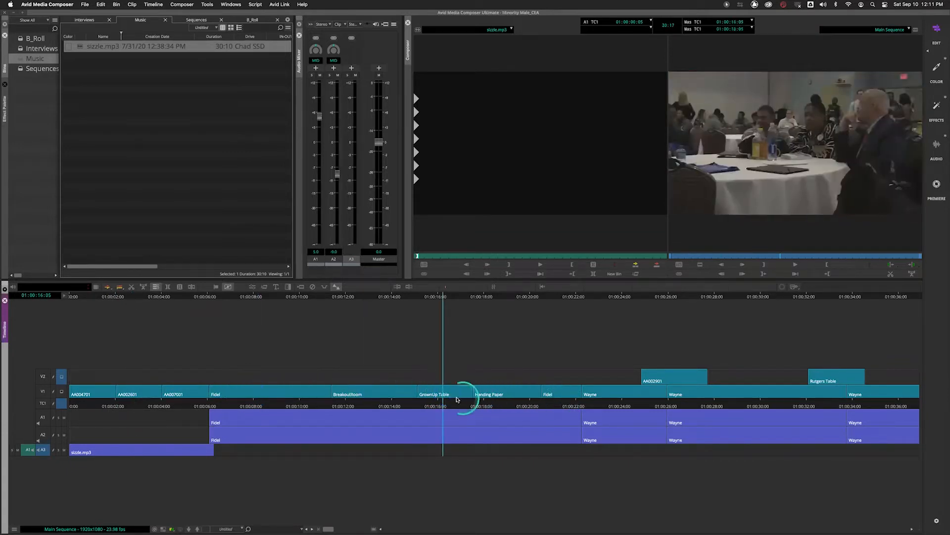
pyautogui.click(349, 399)
pyautogui.click(251, 400)
pyautogui.moveTo(191, 405); pyautogui.dragTo(532, 409)
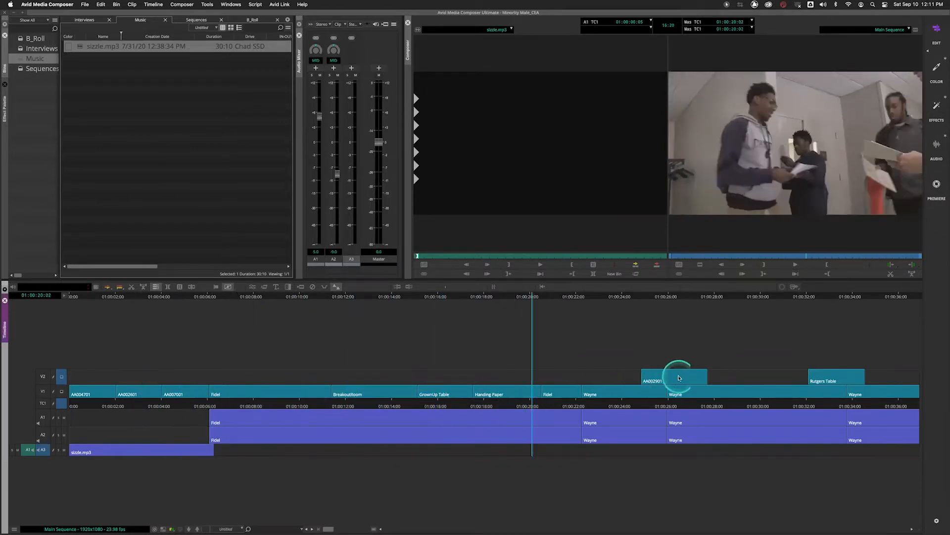
pyautogui.click(186, 405)
pyautogui.click(366, 405)
pyautogui.moveTo(447, 406); pyautogui.dragTo(127, 406)
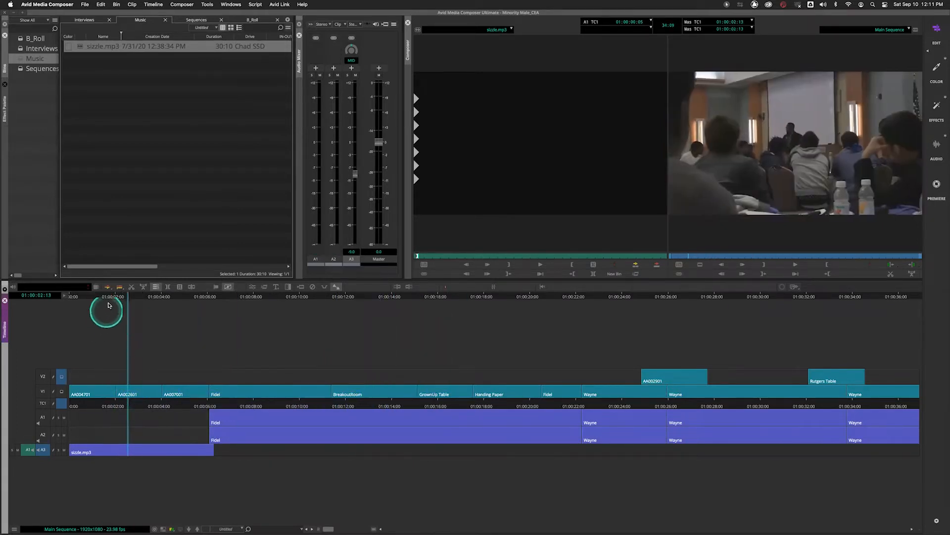
pyautogui.click(227, 389)
pyautogui.click(358, 391)
pyautogui.moveTo(452, 396); pyautogui.dragTo(379, 396)
pyautogui.click(297, 396)
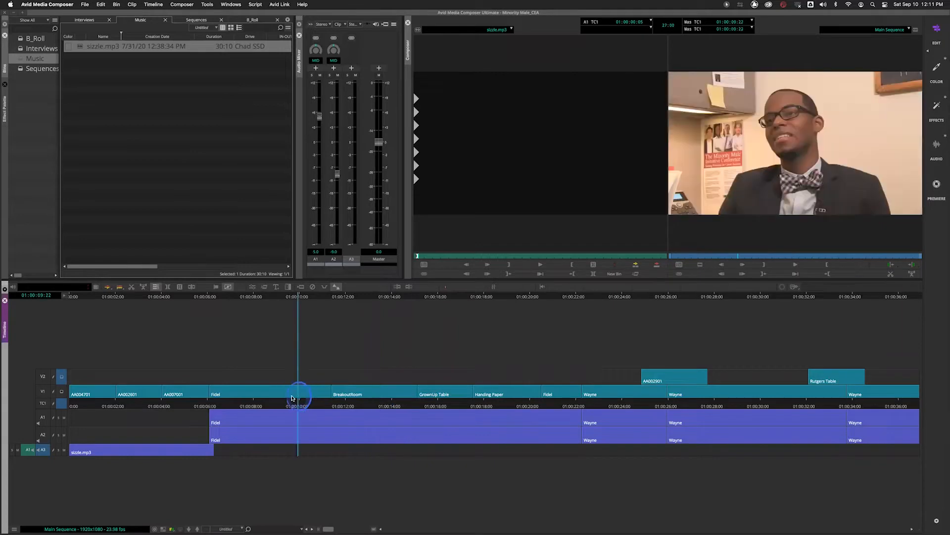
pyautogui.click(178, 394)
pyautogui.click(136, 391)
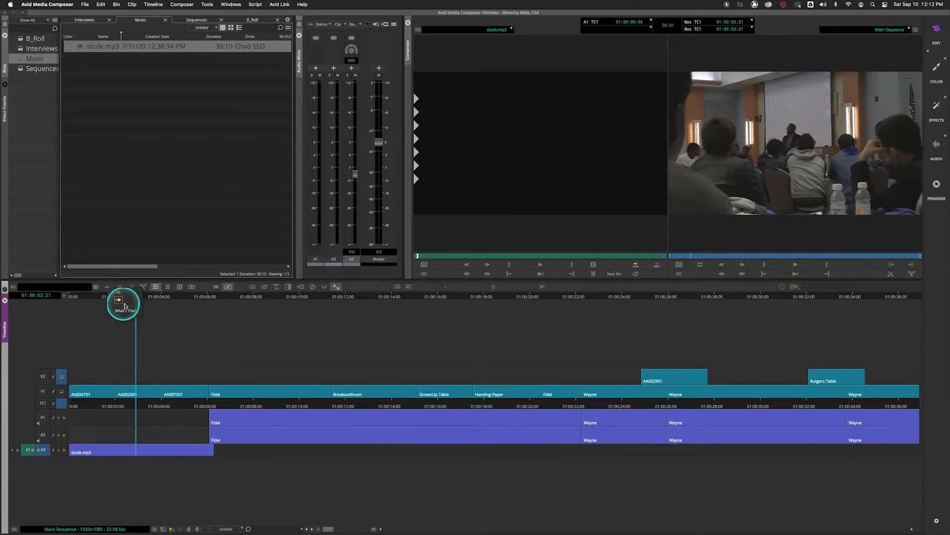
# - Activate the yellow Extract/Splice-In segment mode and select AA002601, the first interview clip, BreakoutRoom, GrownUp Table and Handing Paper on V1 in turn
pyautogui.click(118, 300)
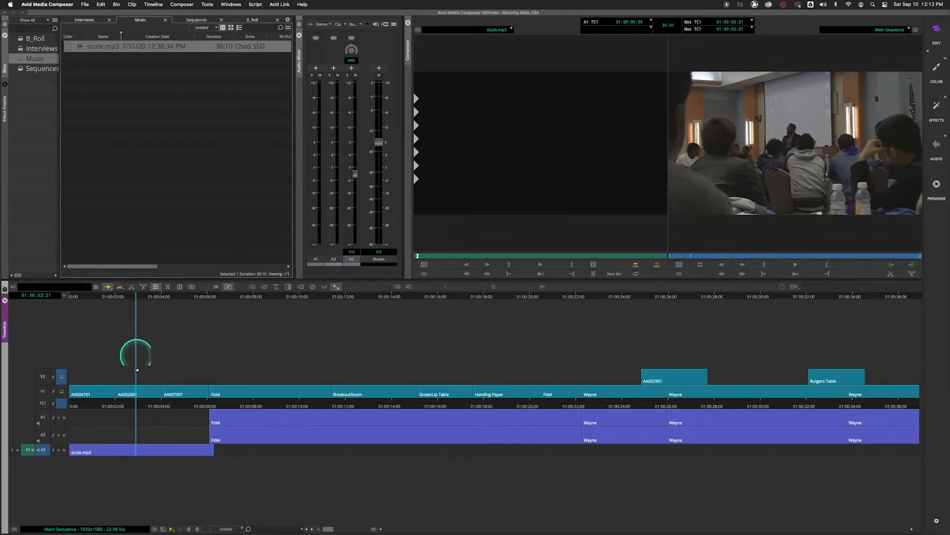
pyautogui.click(139, 392)
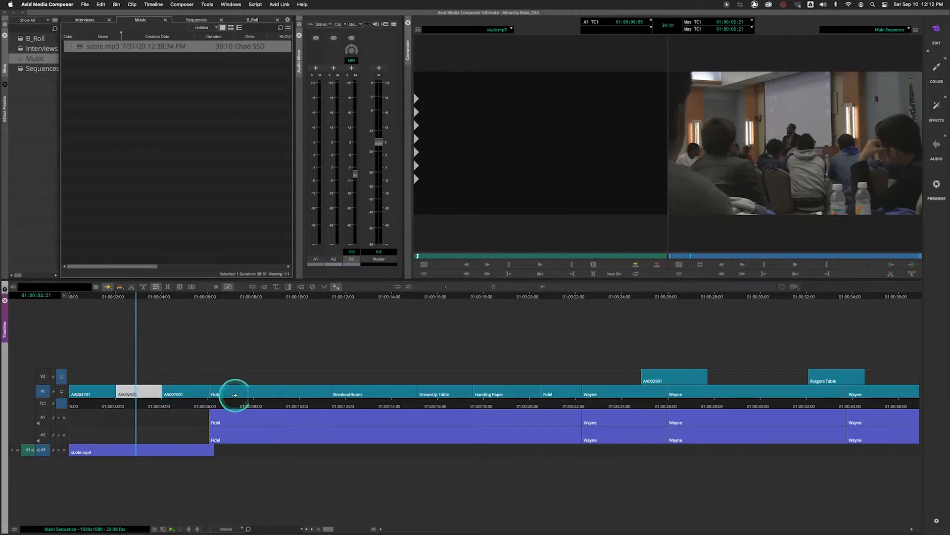
pyautogui.click(248, 393)
pyautogui.click(359, 394)
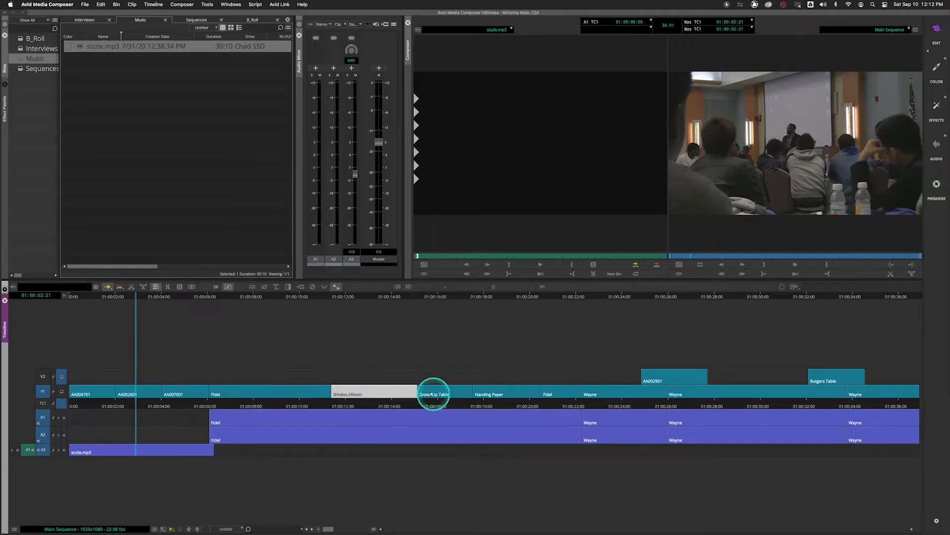
pyautogui.click(441, 393)
pyautogui.click(506, 392)
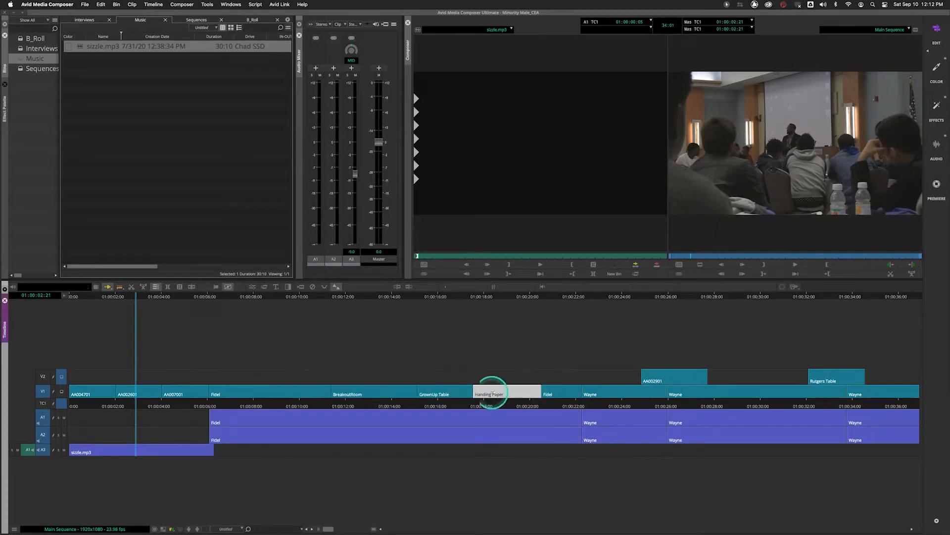
pyautogui.click(435, 392)
pyautogui.click(399, 392)
pyautogui.click(448, 393)
pyautogui.click(478, 394)
pyautogui.click(436, 394)
pyautogui.click(396, 394)
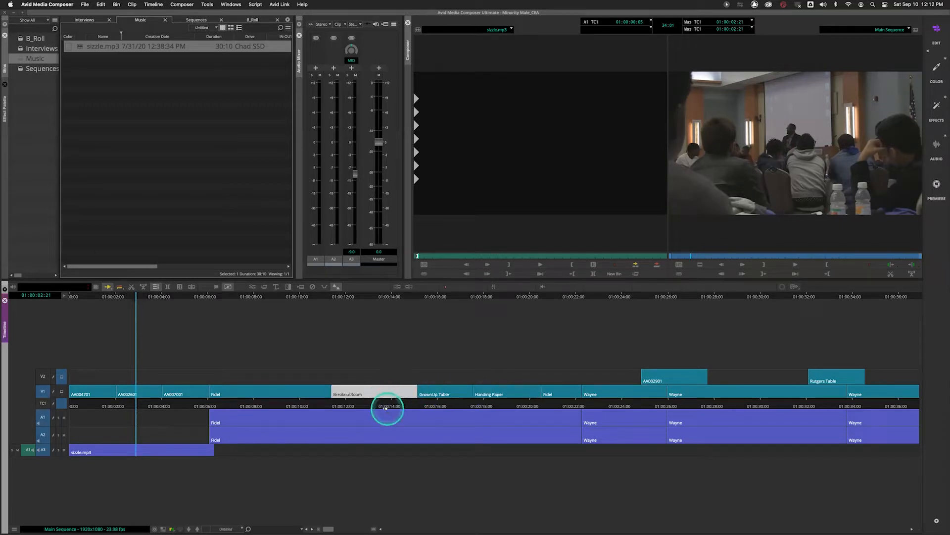
# - Turn off linked selection and select the first interview clip's V1, A1 and A2 segments separately
pyautogui.click(231, 394)
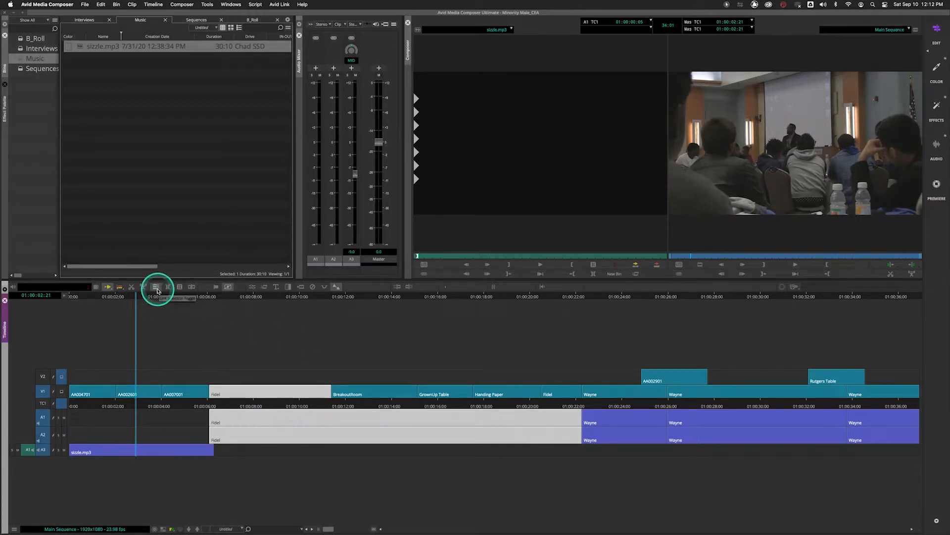
pyautogui.click(191, 399)
pyautogui.click(254, 395)
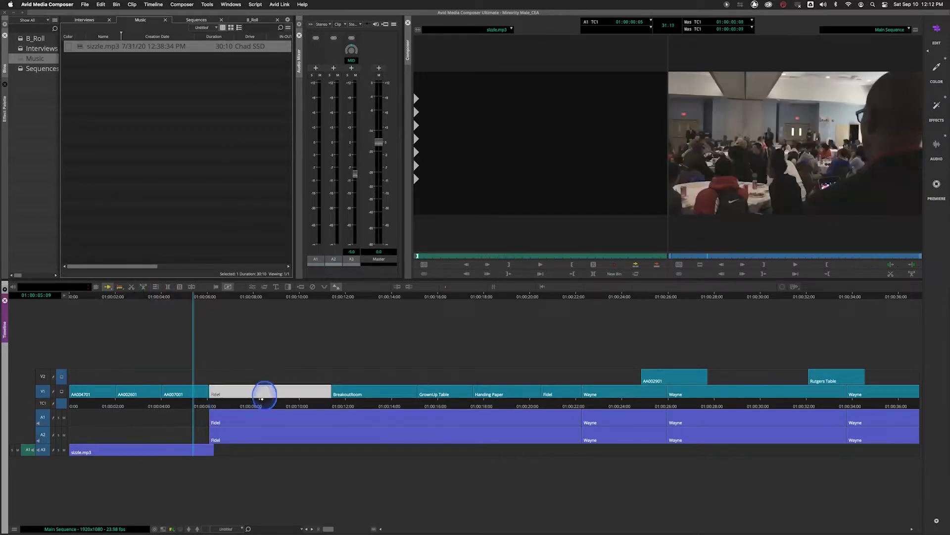
pyautogui.click(272, 418)
pyautogui.click(276, 439)
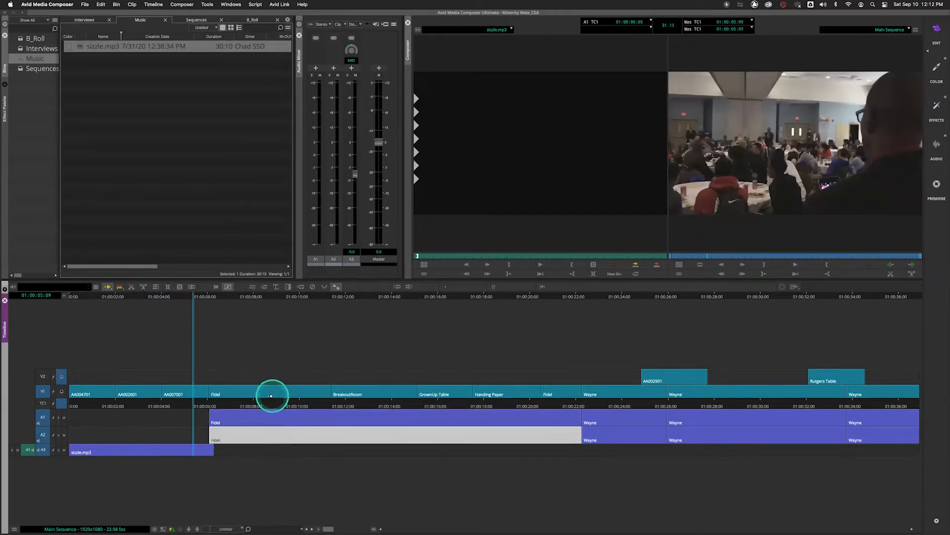
pyautogui.click(269, 396)
pyautogui.click(271, 417)
pyautogui.click(272, 436)
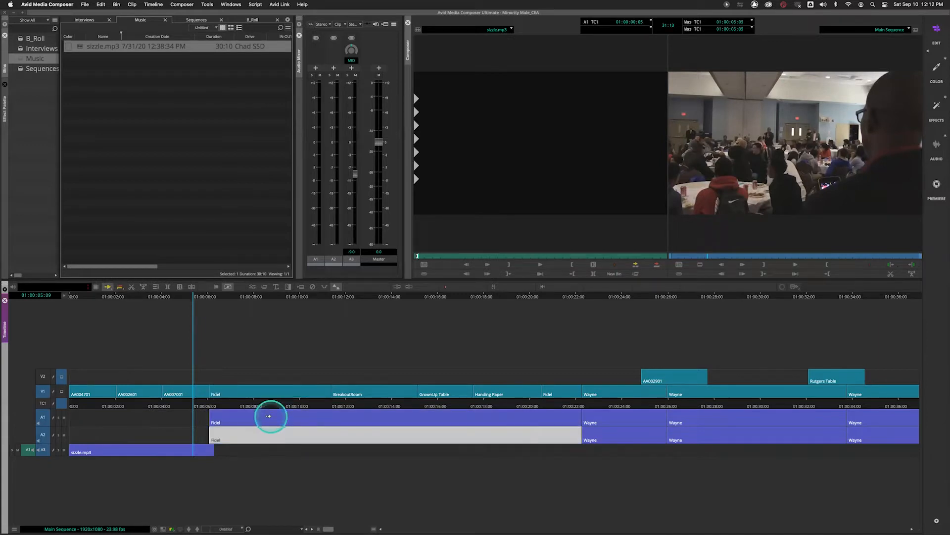
pyautogui.click(268, 416)
pyautogui.click(265, 393)
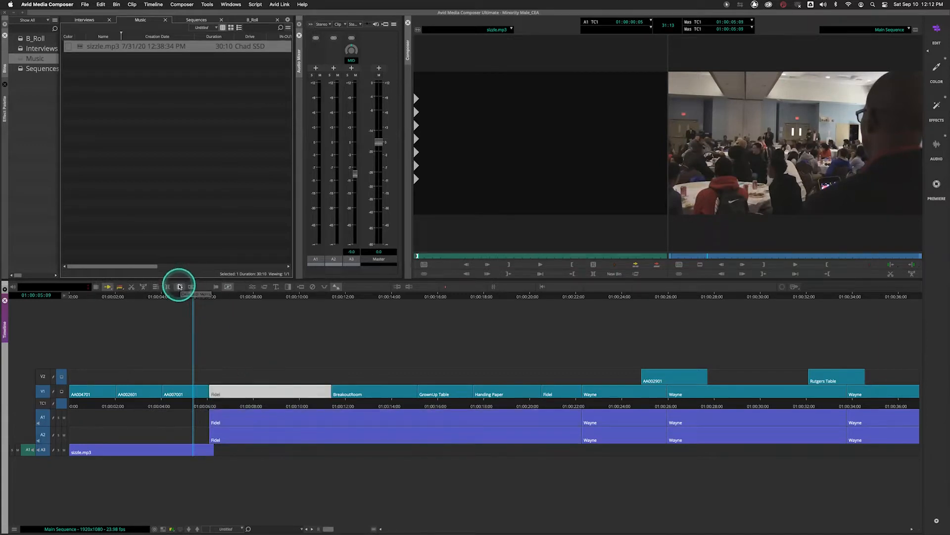
# - Turn linked selection back on and select interview clips with their audio, plus AA002901, AA002601 and AA007001, finishing with everything deselected
pyautogui.click(156, 287)
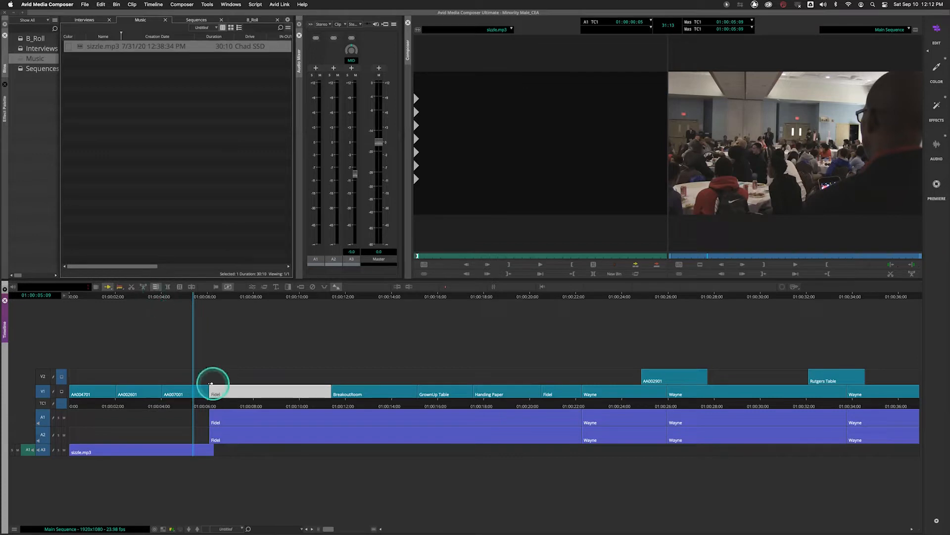
pyautogui.click(208, 402)
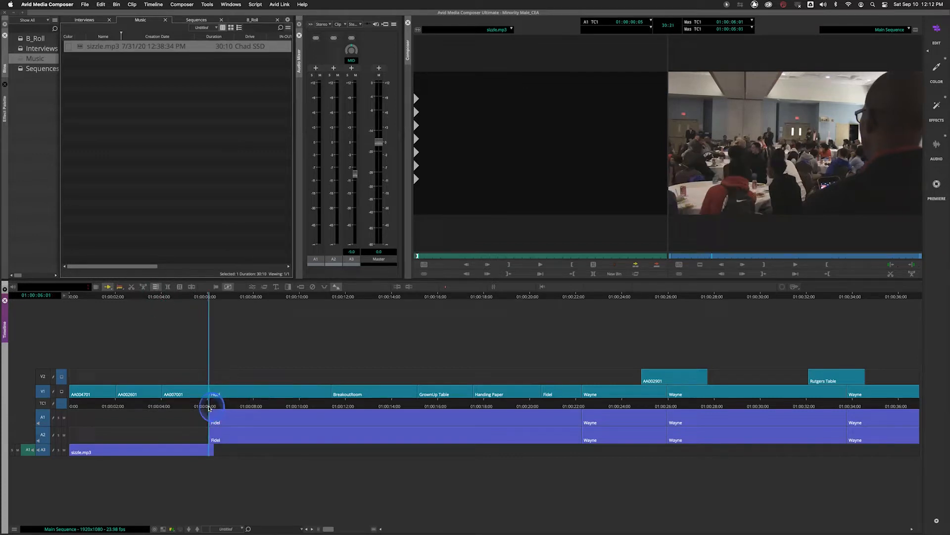
pyautogui.click(607, 392)
pyautogui.click(649, 381)
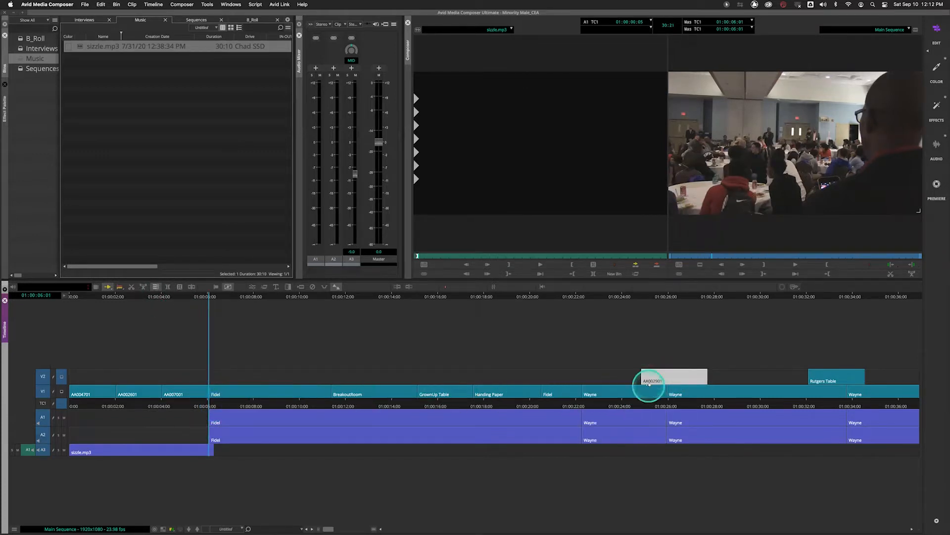
pyautogui.click(616, 393)
pyautogui.click(216, 396)
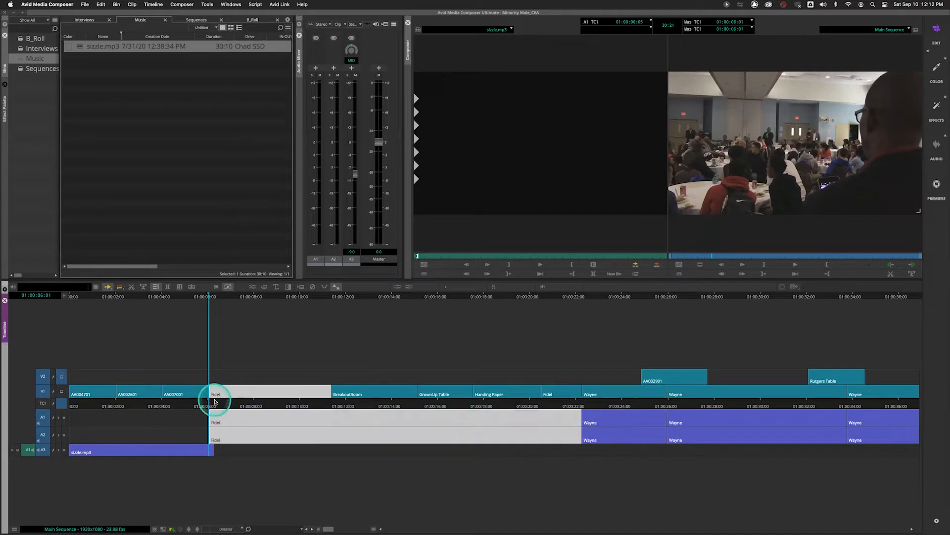
pyautogui.click(139, 394)
pyautogui.click(182, 393)
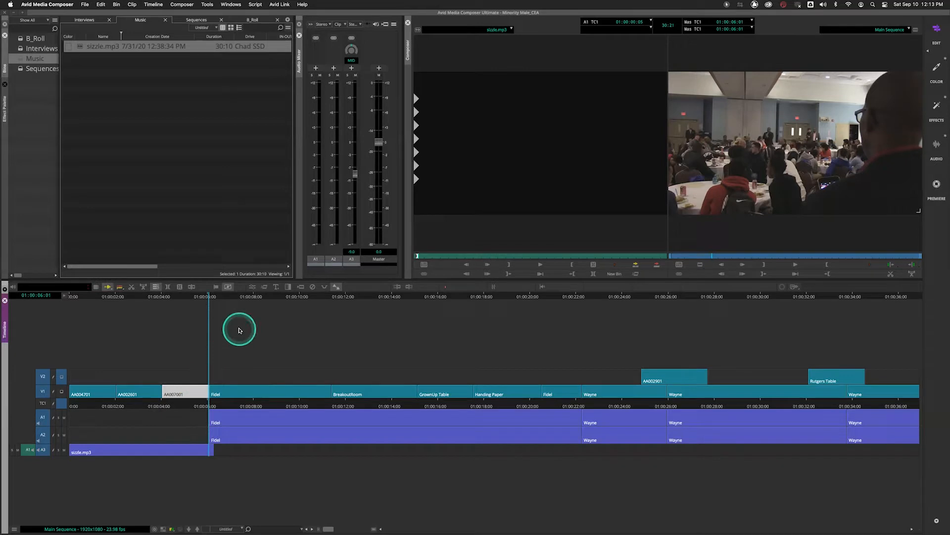
pyautogui.click(244, 405)
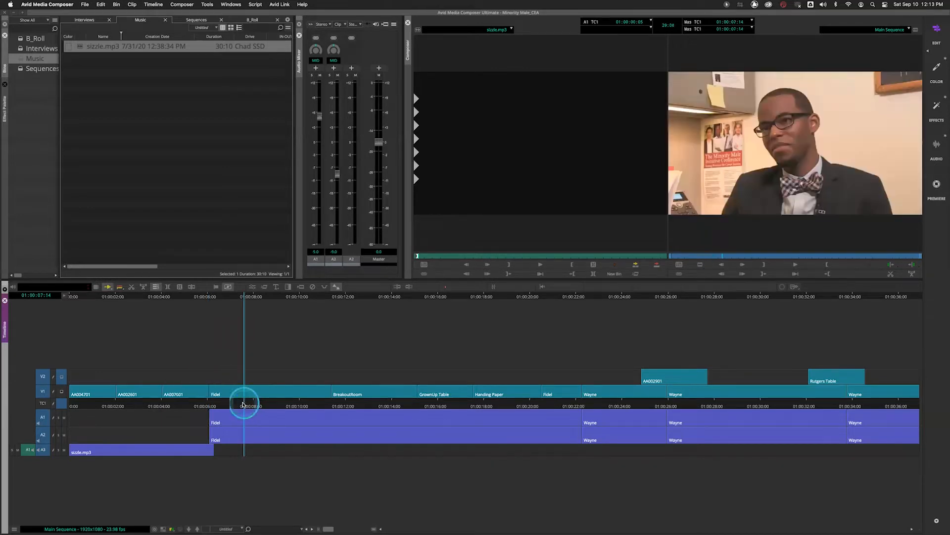
# - Try to extract the linked interview clip that starts at about 01:00:26 on V1, A1 and A2, and undo the deletion
pyautogui.click(724, 393)
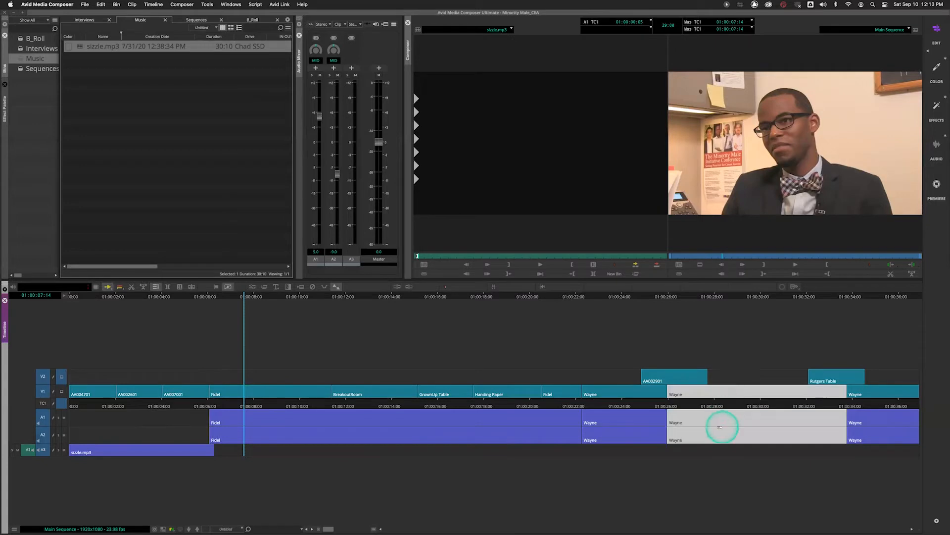
pyautogui.click(721, 392)
pyautogui.click(767, 394)
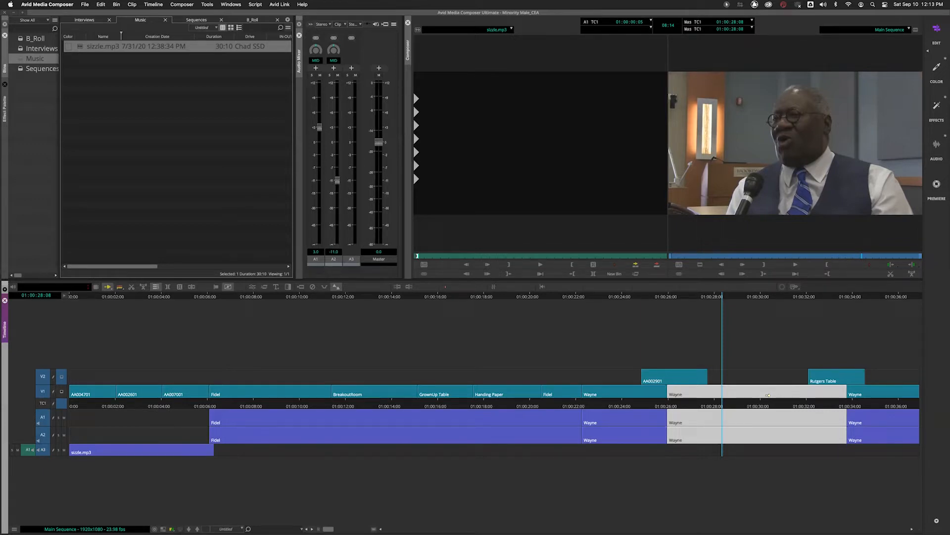
pyautogui.click(770, 402)
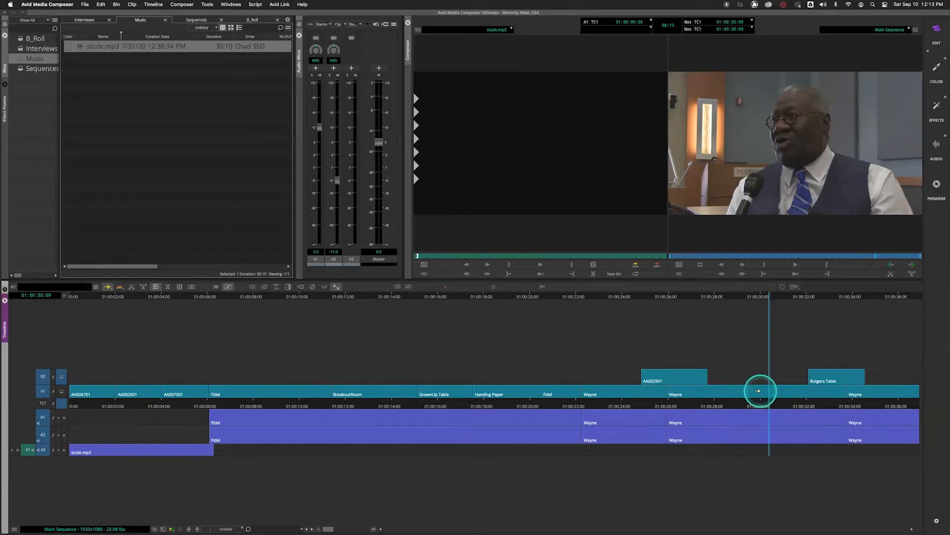
pyautogui.click(758, 391)
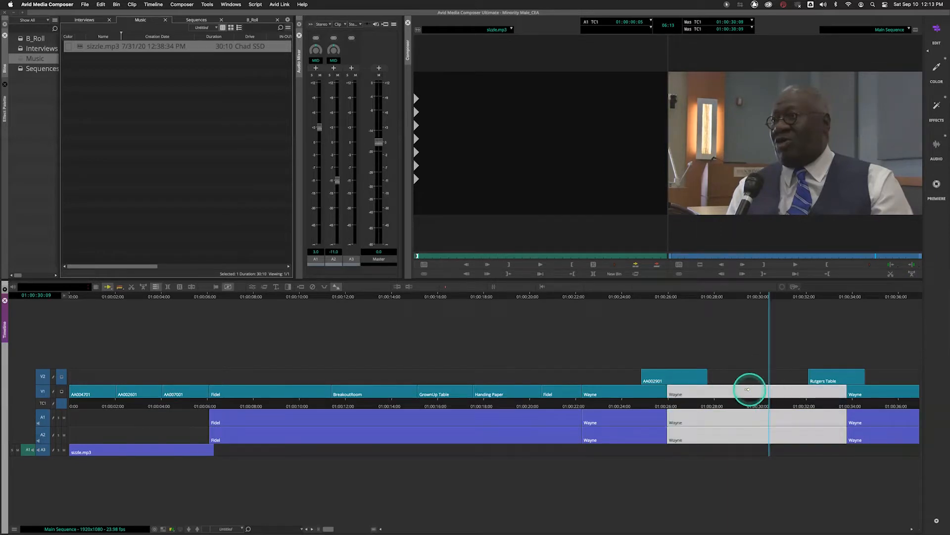
pyautogui.press('super+z')
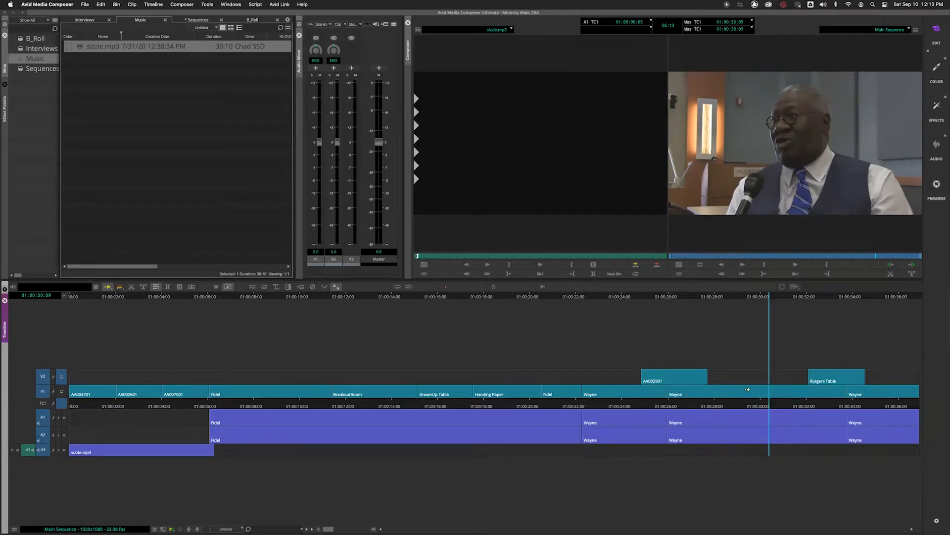
pyautogui.click(741, 394)
pyautogui.press('Delete')
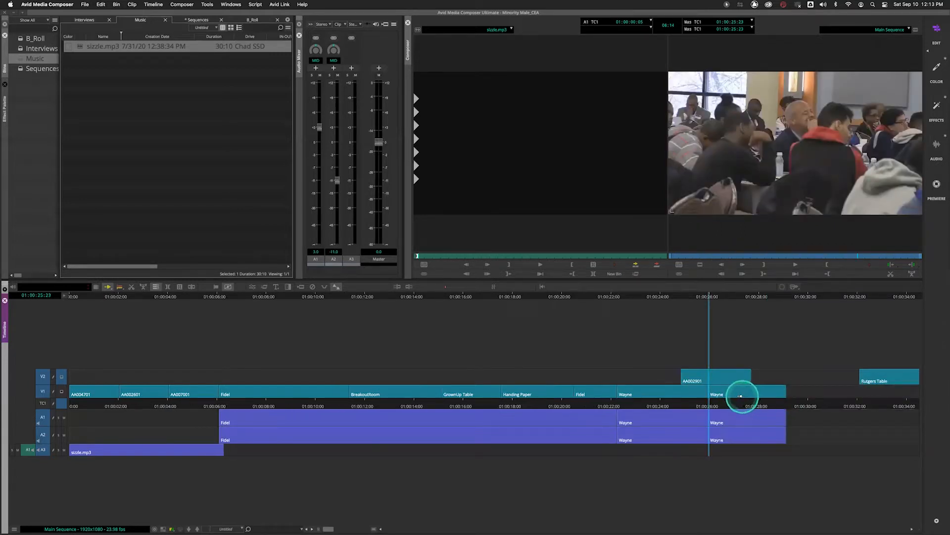
pyautogui.press('super+z')
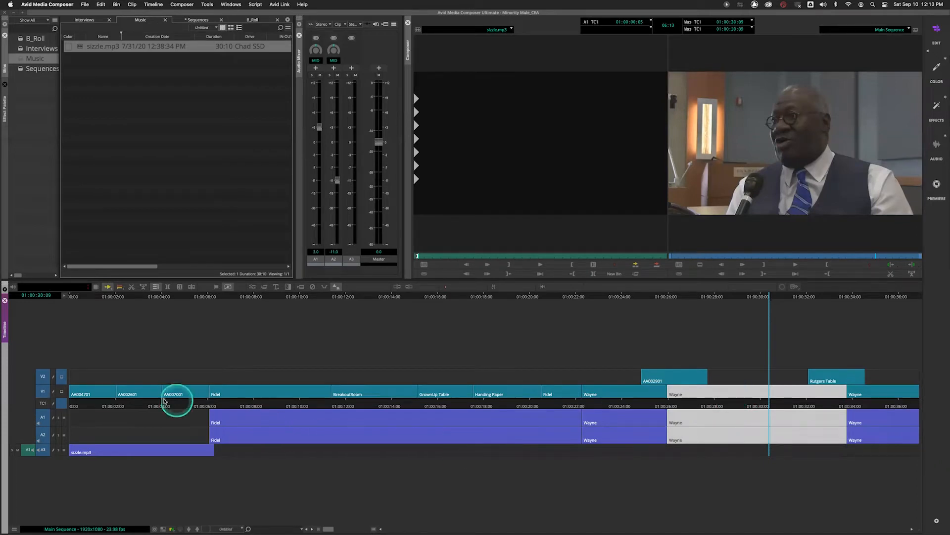
# - Extract only the AA002601 B-roll clip from V1, closing the gap it leaves
pyautogui.click(141, 394)
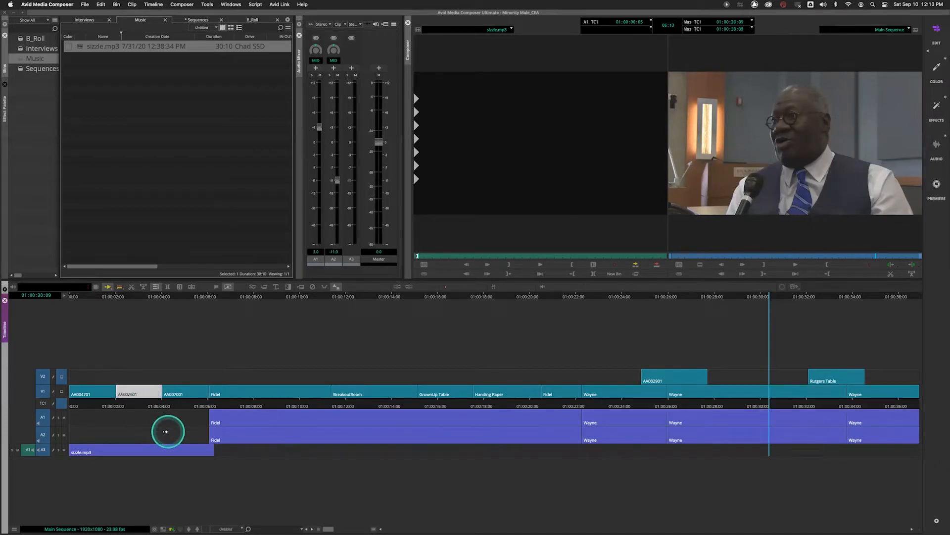
pyautogui.press('Delete')
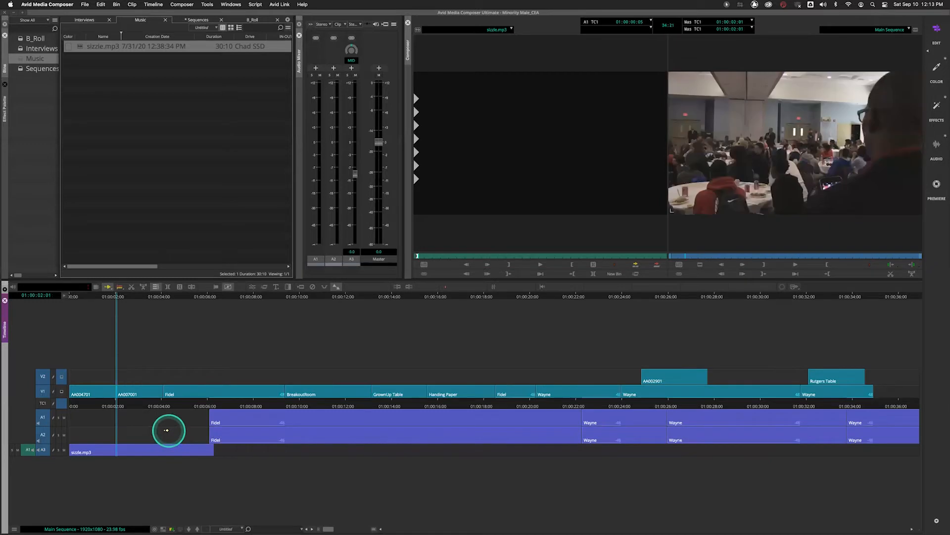
pyautogui.press('super+z')
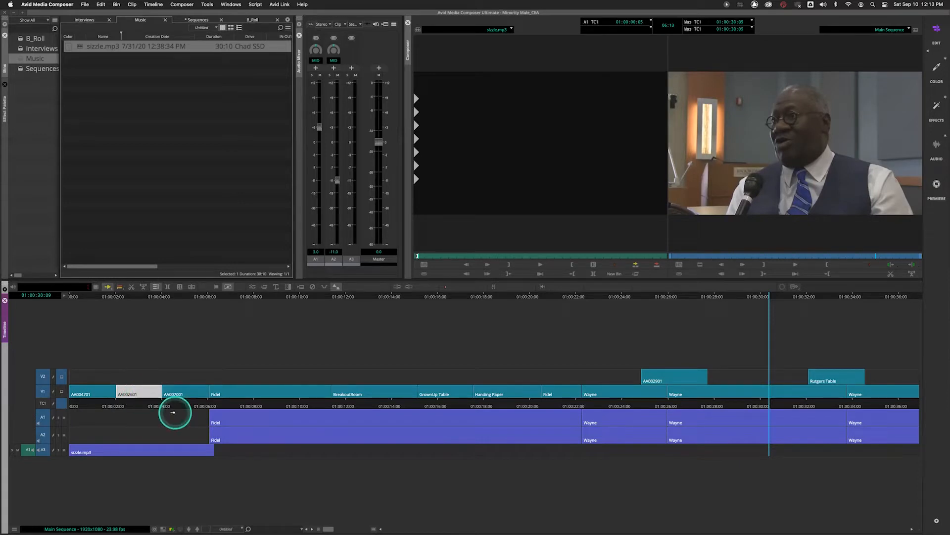
pyautogui.press('Delete')
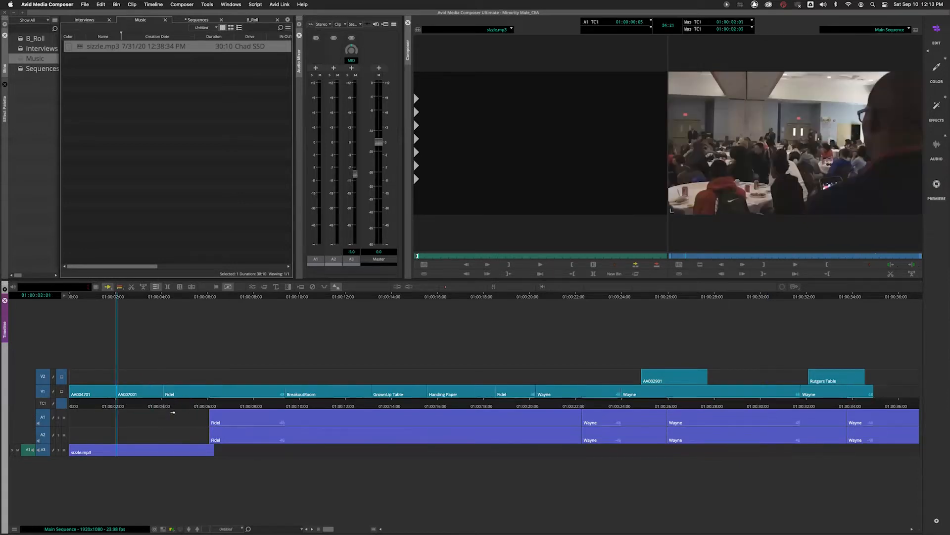
# - Play the sequence from about 01:00:06 to check the interview's picture against its audio
pyautogui.click(208, 407)
pyautogui.press('space')
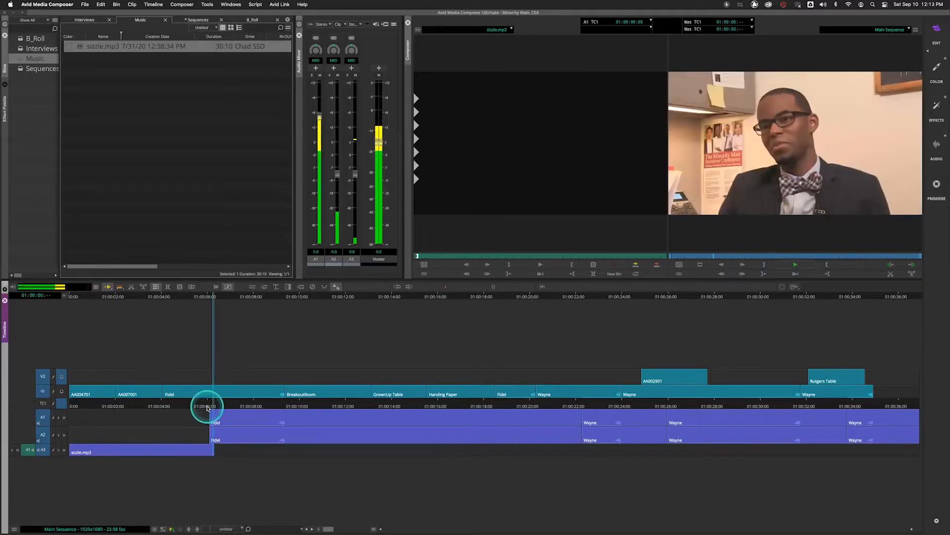
# - Stop playback, undo the extraction of the AA002601 clip from V1, and park the playhead on the first B-roll clip
pyautogui.press('space')
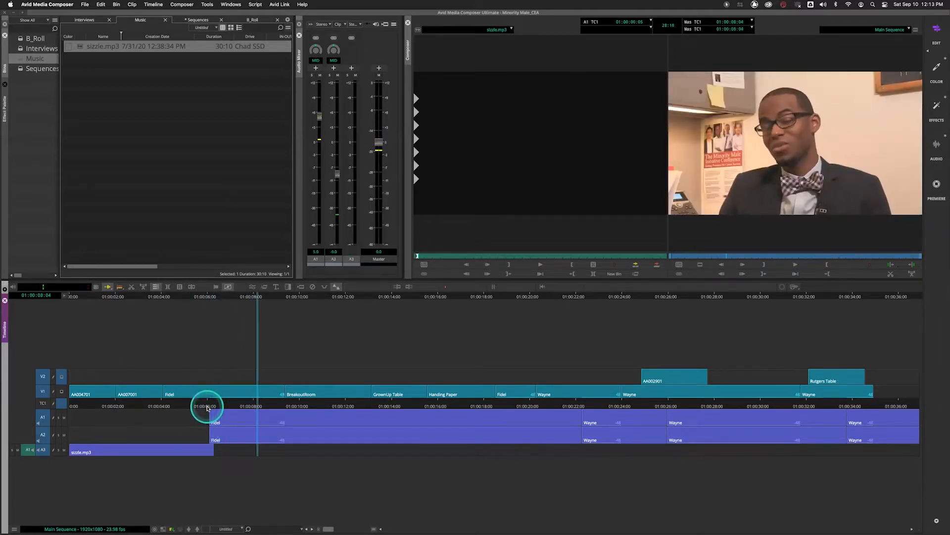
pyautogui.press('super+z')
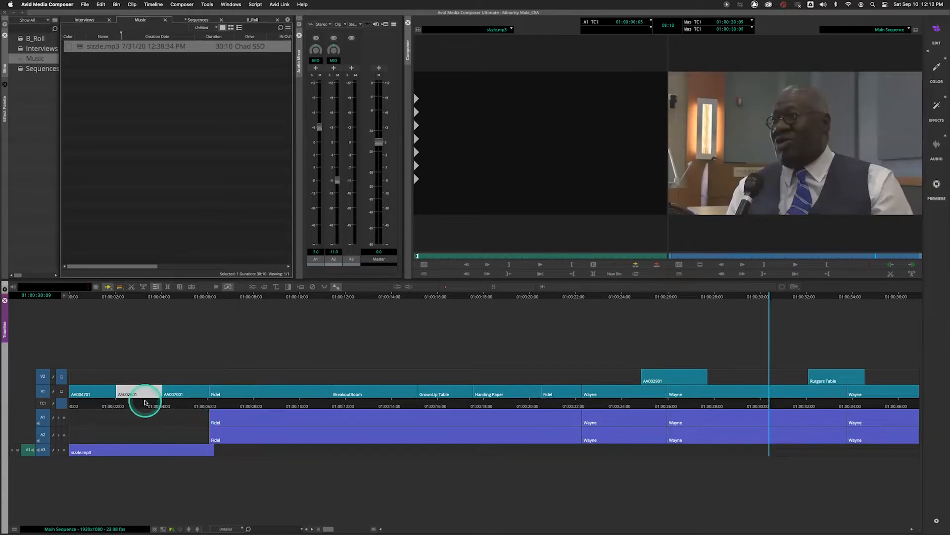
pyautogui.moveTo(100, 406); pyautogui.dragTo(88, 406)
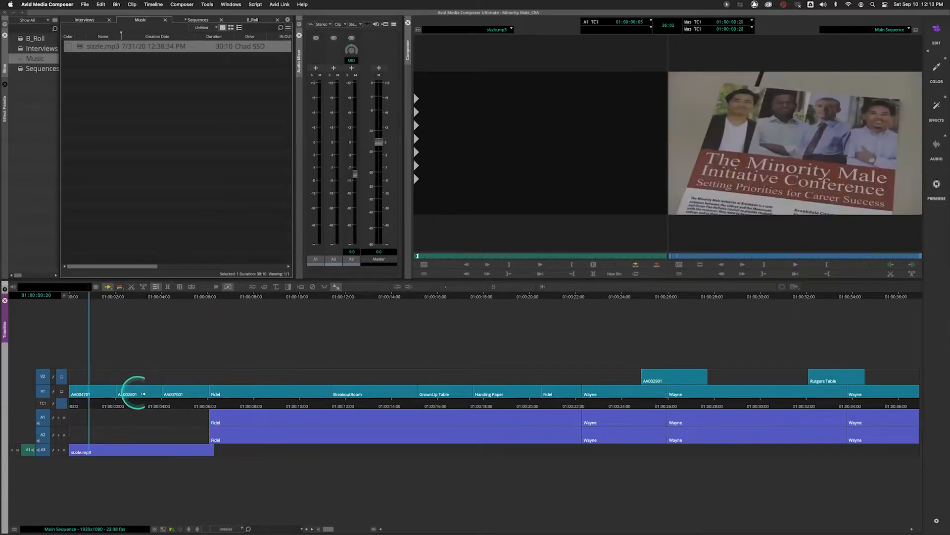
# - Show the B_Roll bin as a text list and rename the AA004701 clip as AAAAA
pyautogui.click(253, 20)
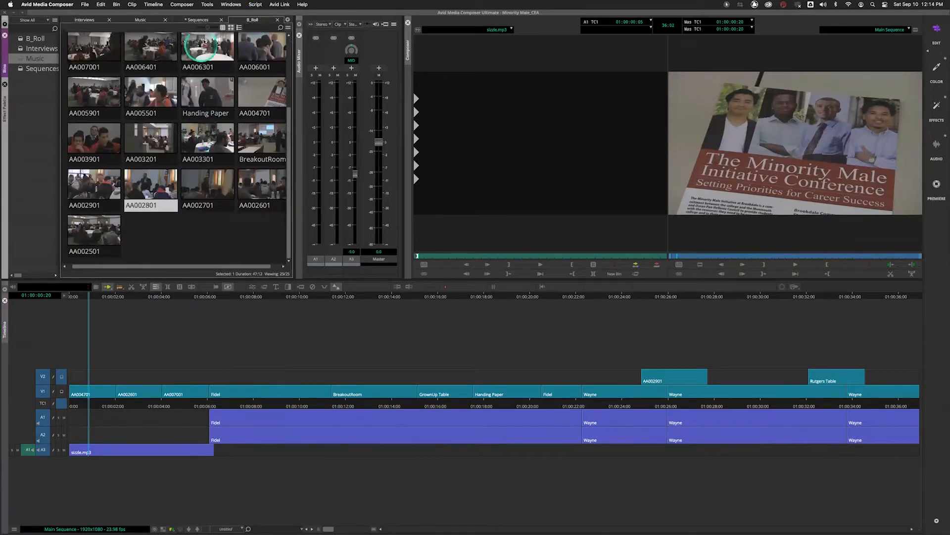
pyautogui.click(223, 27)
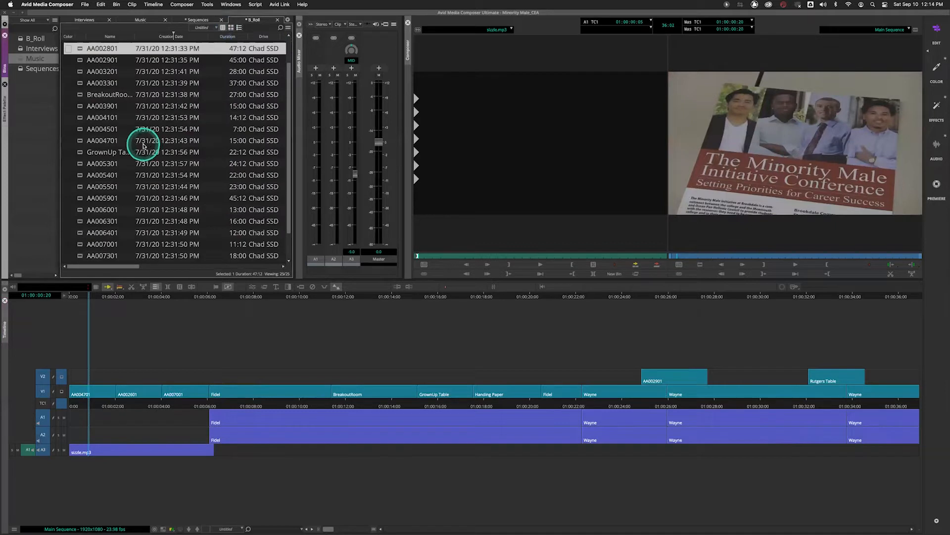
pyautogui.click(113, 141)
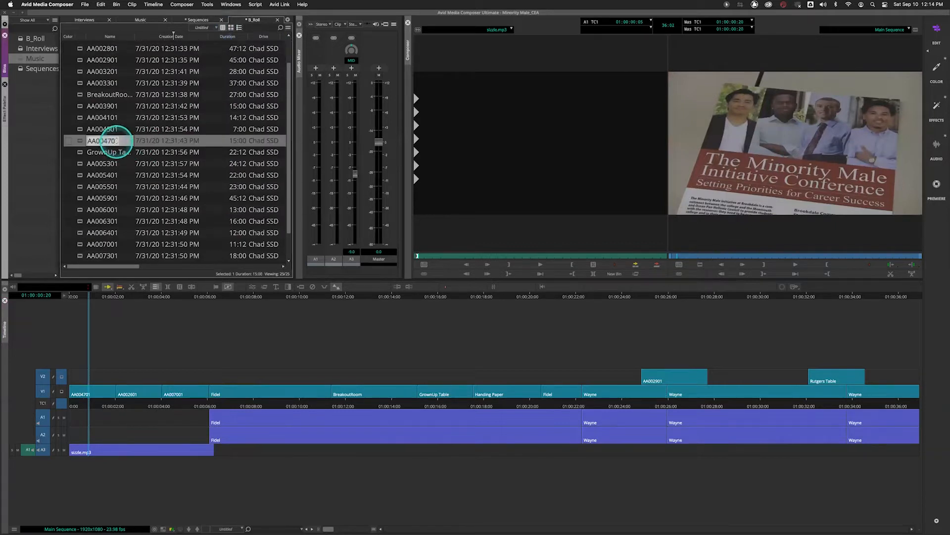
pyautogui.write('AAAAA')
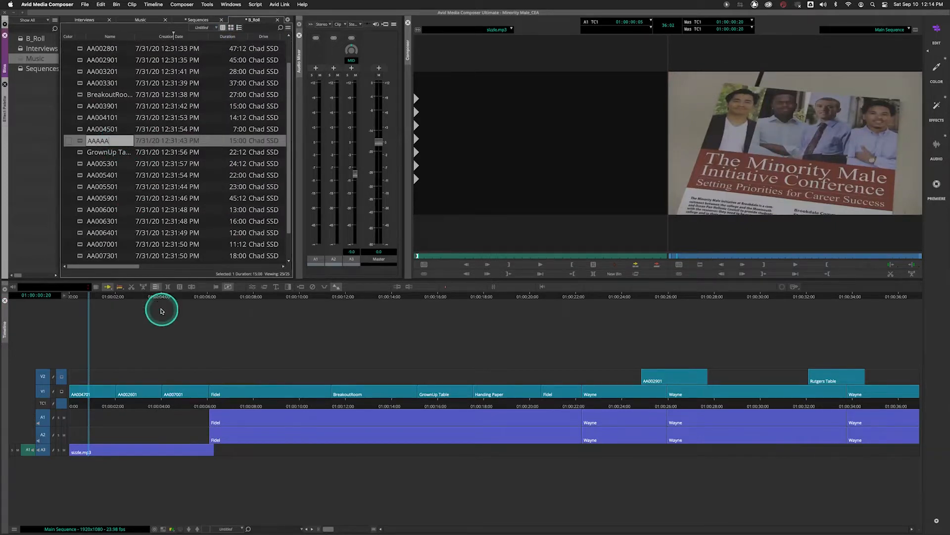
pyautogui.press('Return')
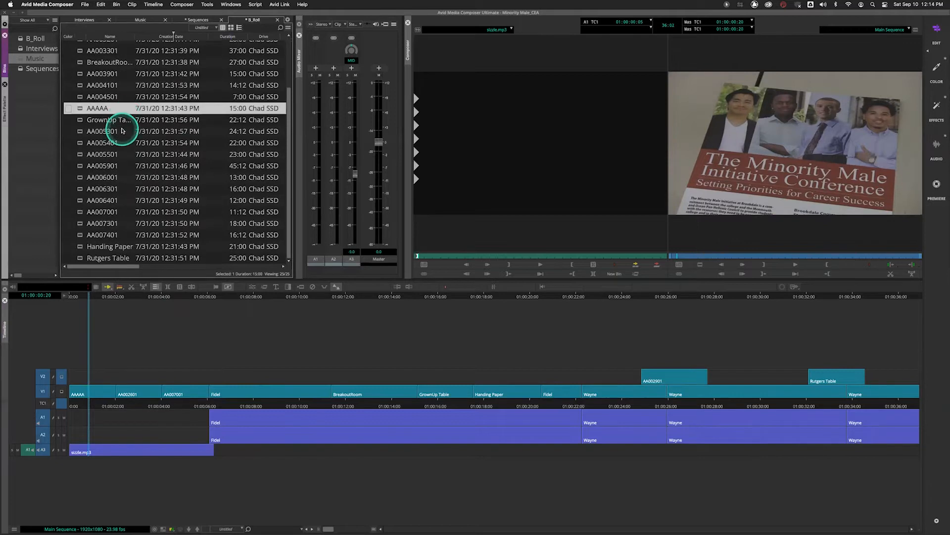
# - Rename the AA002601 clip as BBBB and the AA007001 clip as CCCC in the B_Roll bin
pyautogui.scroll(5, 121, 124)
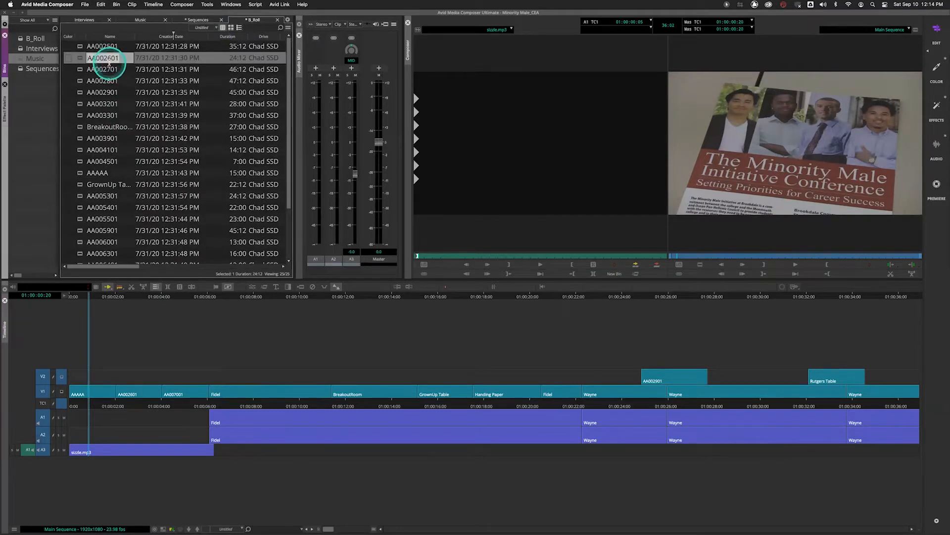
pyautogui.write('BBBB')
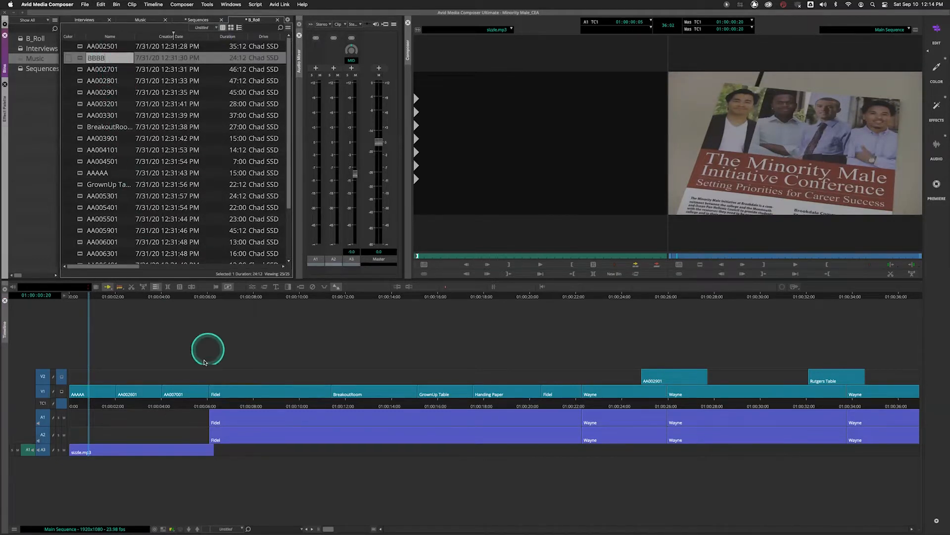
pyautogui.scroll(-5, 128, 200)
pyautogui.click(108, 213)
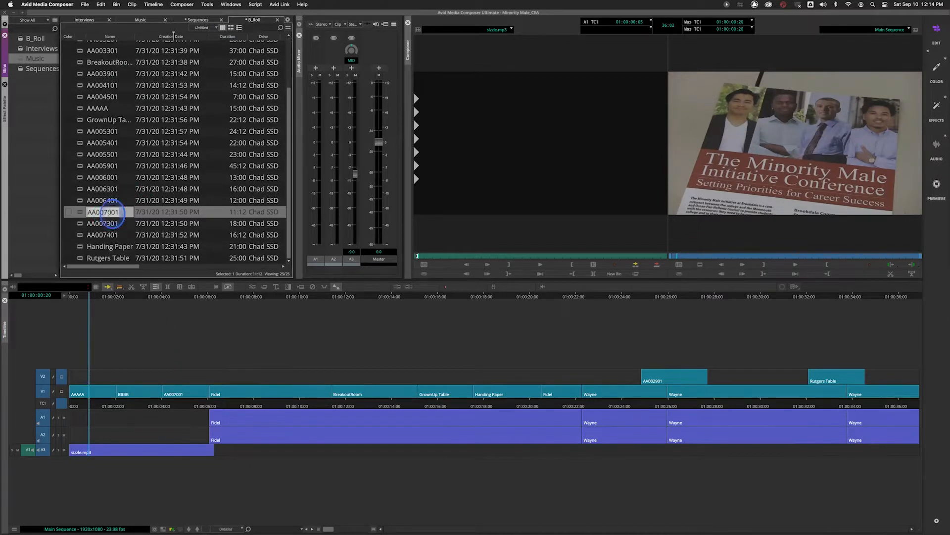
pyautogui.write('CCCC')
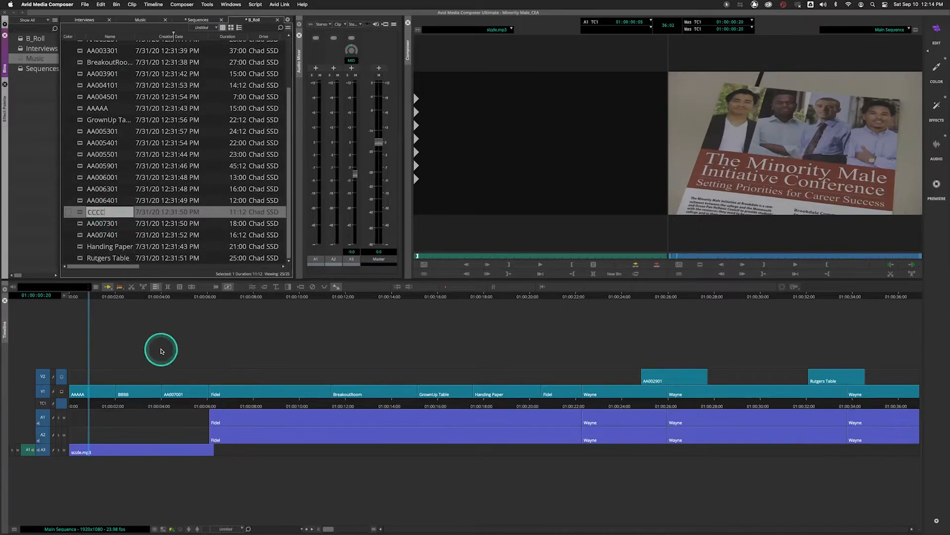
pyautogui.click(148, 403)
# - Zoom in on the opening B-roll clips in the timeline and make the V1 track taller
pyautogui.moveTo(146, 404); pyautogui.dragTo(122, 404)
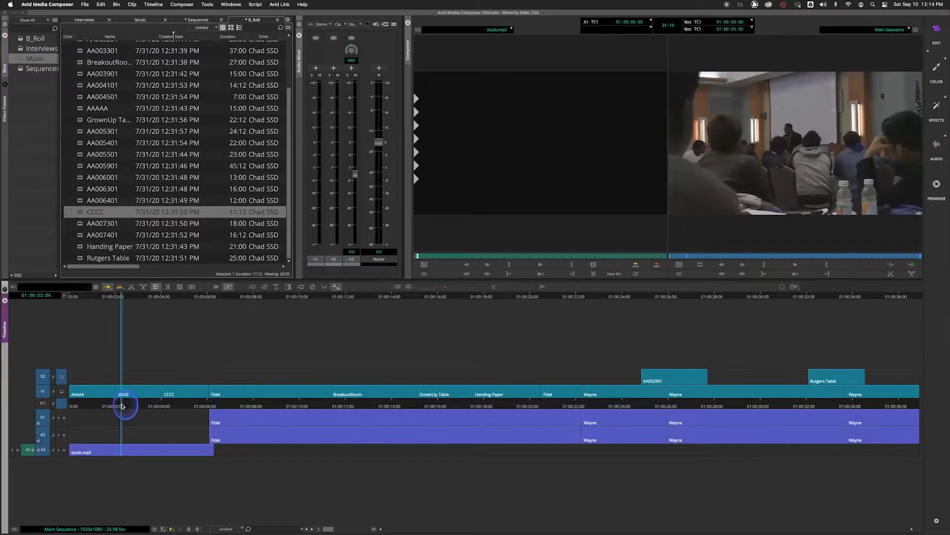
pyautogui.moveTo(328, 529); pyautogui.dragTo(345, 528)
pyautogui.click(49, 395)
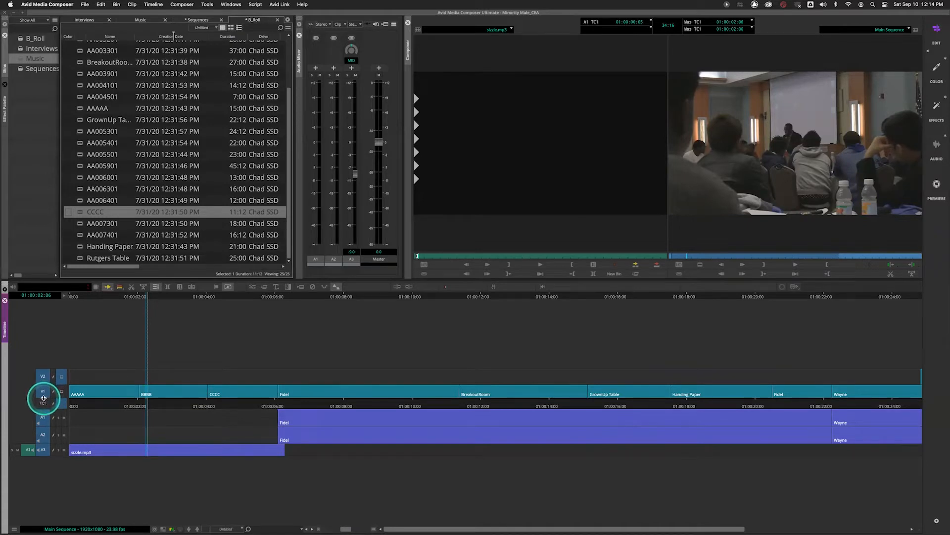
pyautogui.moveTo(44, 398); pyautogui.dragTo(43, 405)
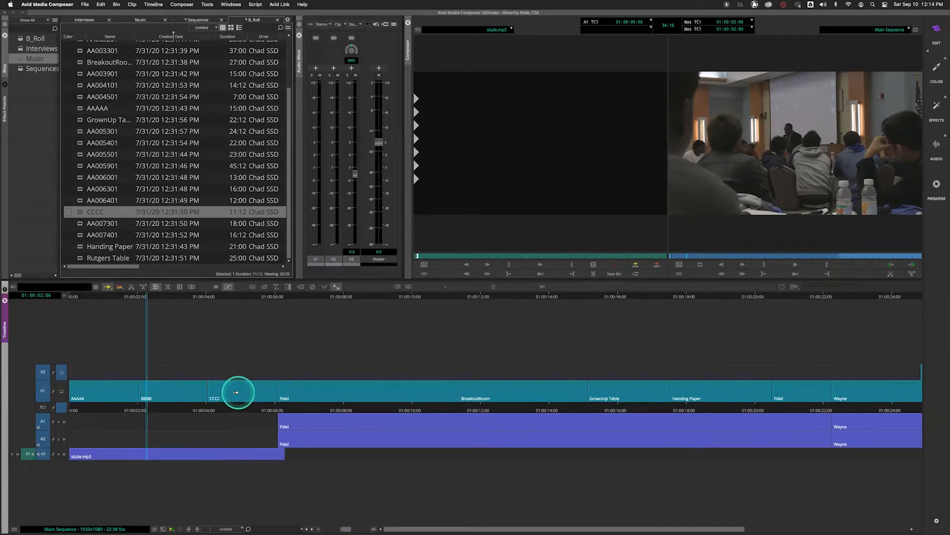
# - Try to move CCCC between AAAAA and BBBB on V1 with the gap closing behind it, and undo the move
pyautogui.moveTo(236, 392); pyautogui.dragTo(232, 371)
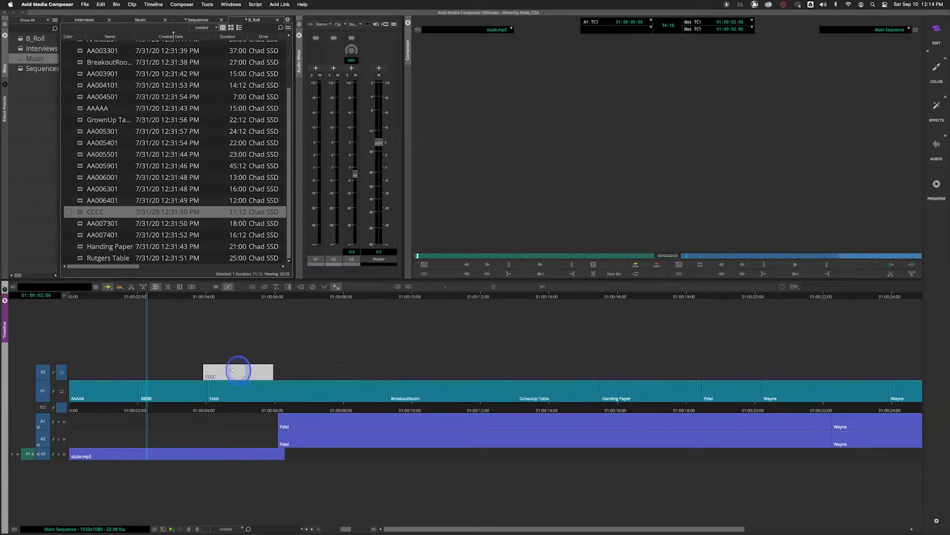
pyautogui.moveTo(232, 370); pyautogui.dragTo(172, 367)
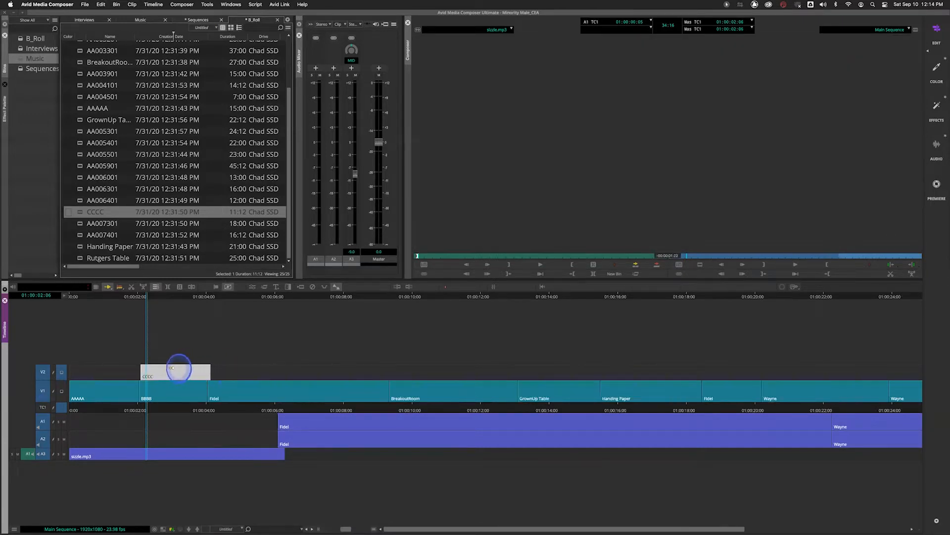
pyautogui.moveTo(171, 376); pyautogui.dragTo(138, 388)
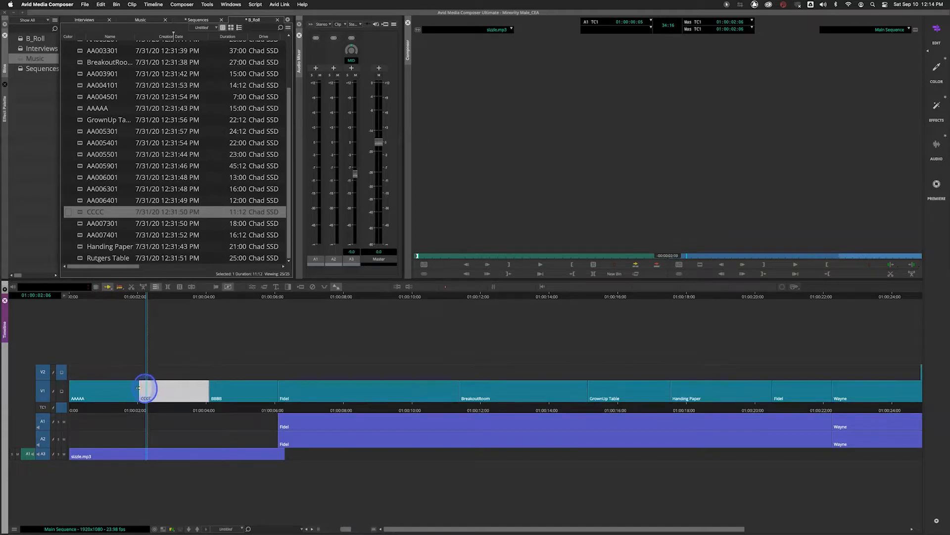
pyautogui.moveTo(141, 391); pyautogui.dragTo(141, 390)
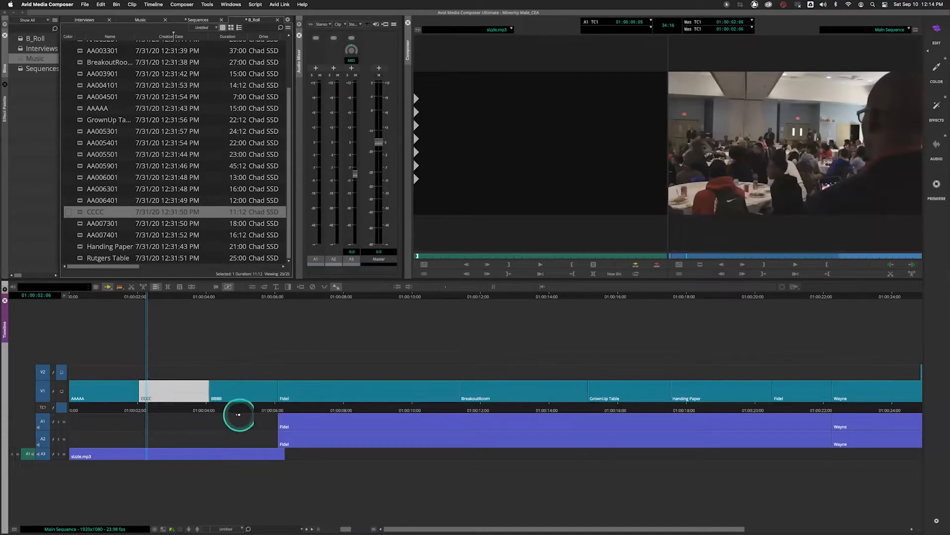
pyautogui.moveTo(275, 410); pyautogui.dragTo(353, 410)
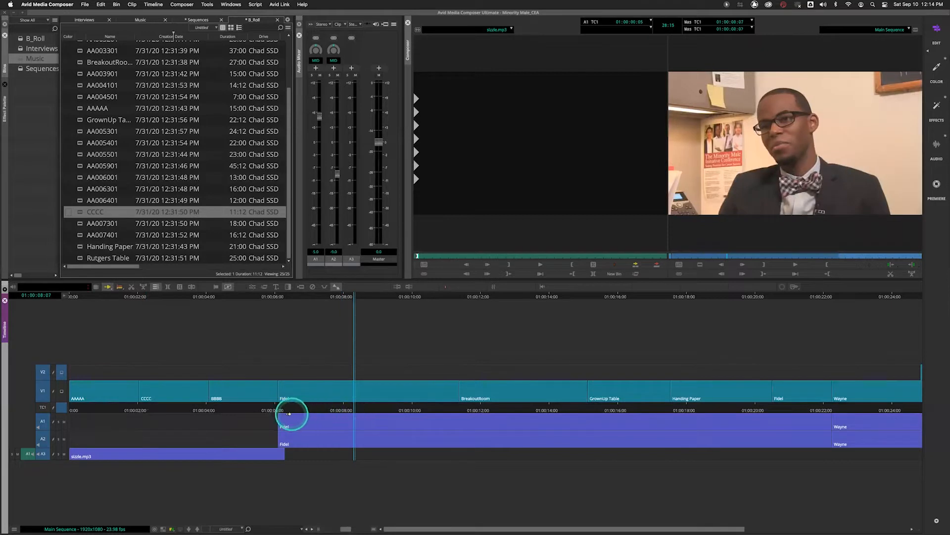
pyautogui.press('super+z')
# - Move CCCC ahead of BBBB on V1, continuing until it sits at the sequence start before AAAAA
pyautogui.moveTo(285, 412); pyautogui.dragTo(326, 410)
pyautogui.moveTo(245, 393); pyautogui.dragTo(172, 388)
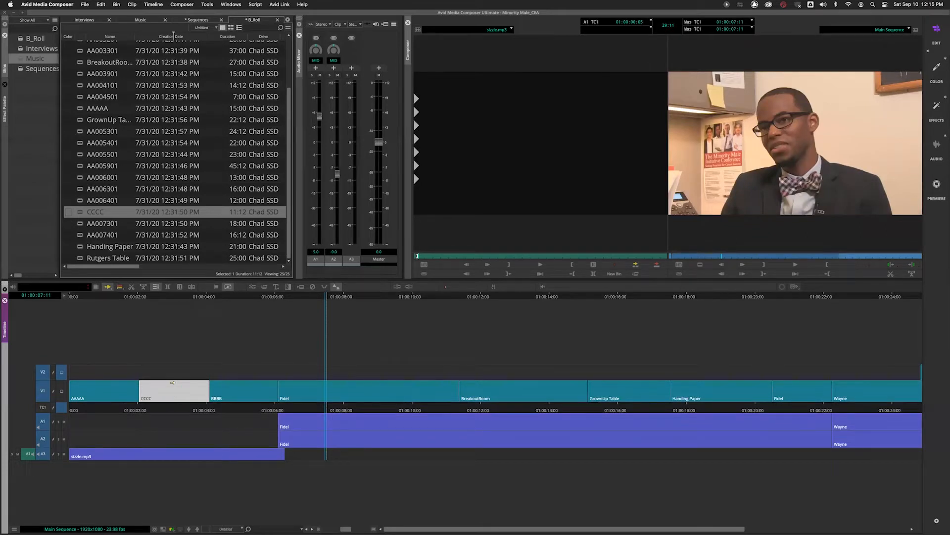
pyautogui.moveTo(180, 394); pyautogui.dragTo(112, 383)
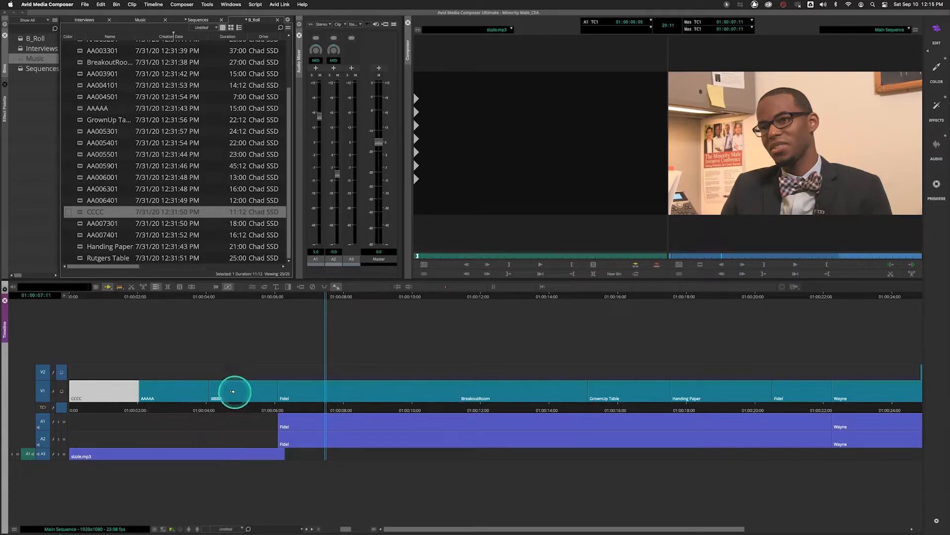
# - Reorder the opening V1 clips to BBBB, AAAAA, CCCC and check the start of the interview at about 01:00:06
pyautogui.moveTo(232, 392); pyautogui.dragTo(92, 386)
pyautogui.moveTo(227, 393); pyautogui.dragTo(191, 406)
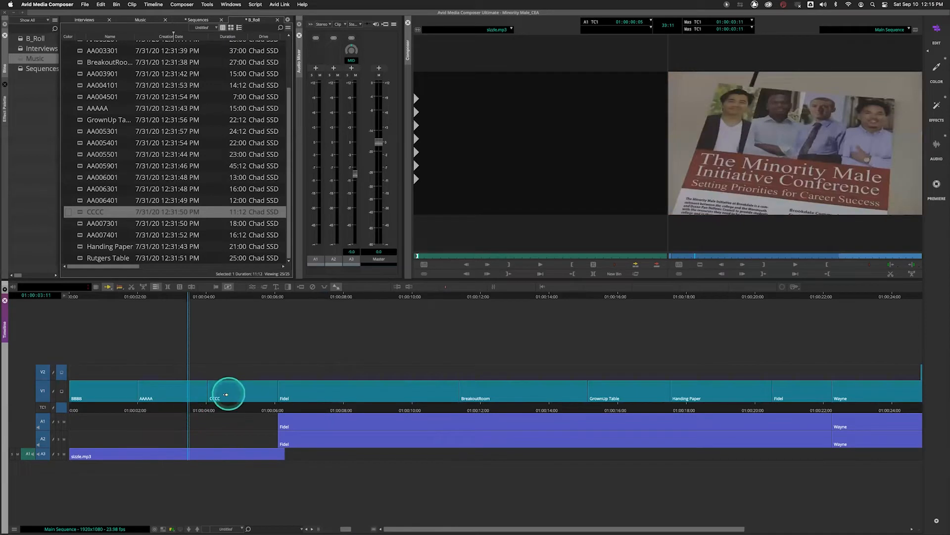
pyautogui.moveTo(215, 409); pyautogui.dragTo(347, 397)
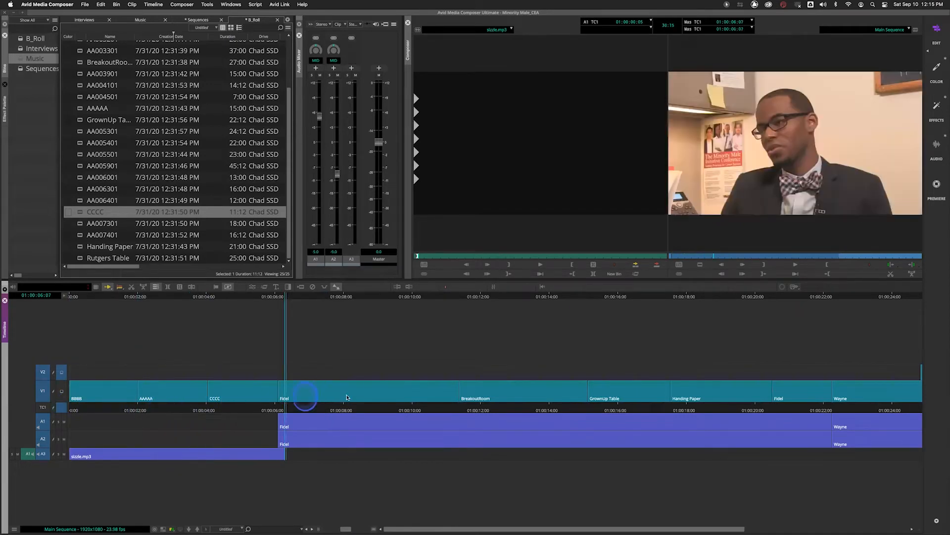
# - Reorder the opening V1 clips to CCCC, AAAAA, BBBB and scrub through them
pyautogui.click(229, 394)
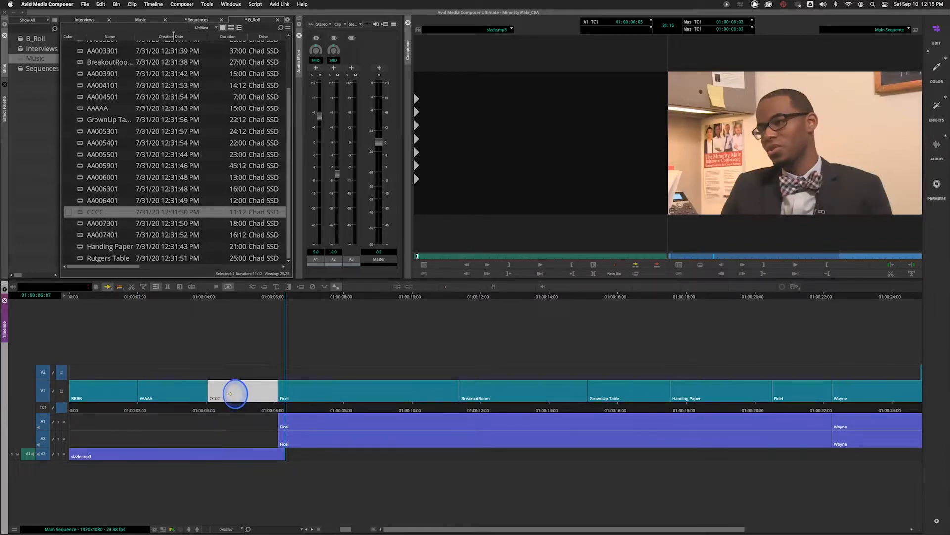
pyautogui.moveTo(227, 386); pyautogui.dragTo(95, 389)
pyautogui.moveTo(227, 389); pyautogui.dragTo(168, 391)
pyautogui.moveTo(97, 411); pyautogui.dragTo(255, 411)
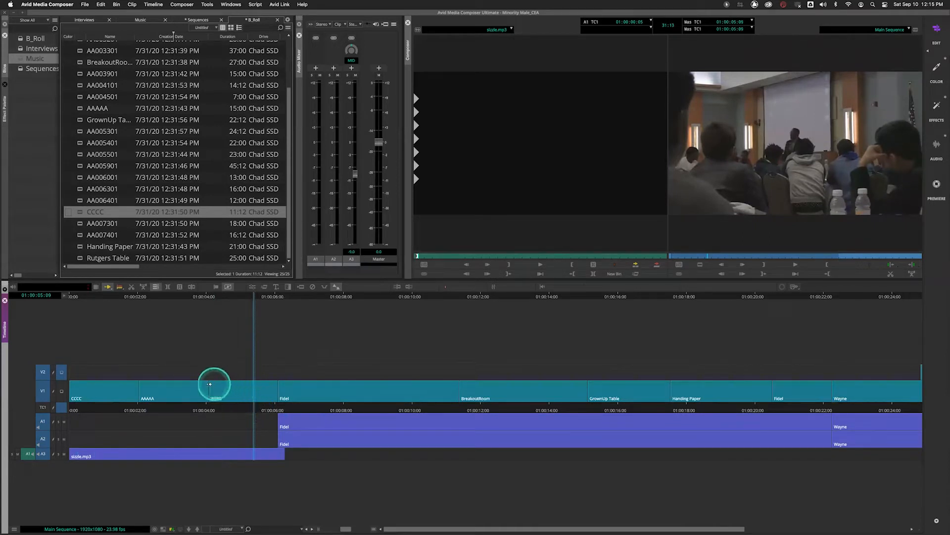
# - Rearrange the opening V1 clips into the order AAAAA, BBBB, CCCC
pyautogui.click(168, 393)
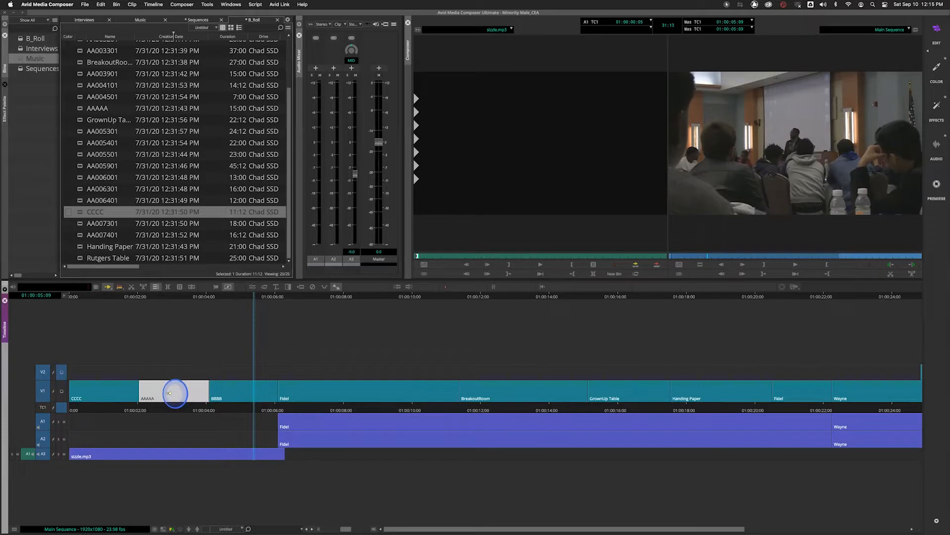
pyautogui.moveTo(169, 393); pyautogui.dragTo(100, 392)
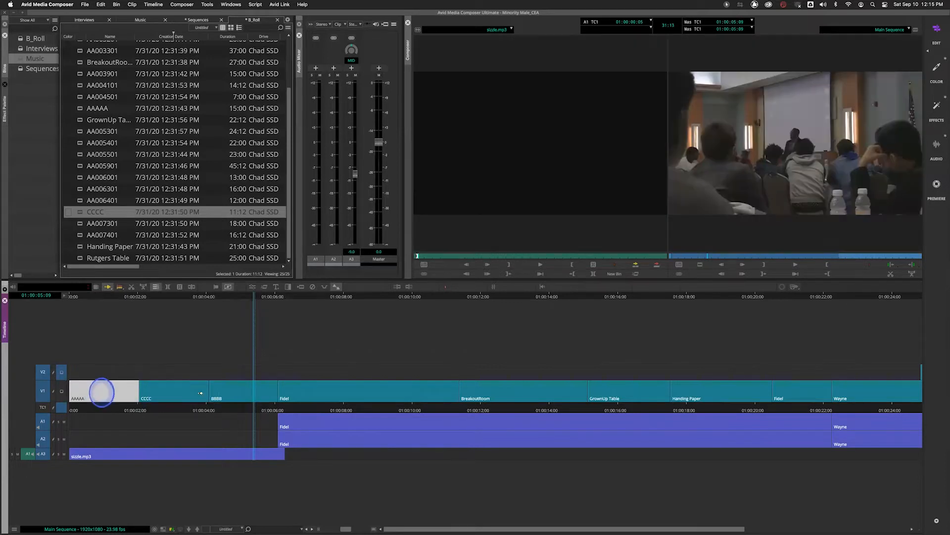
pyautogui.moveTo(227, 392); pyautogui.dragTo(185, 393)
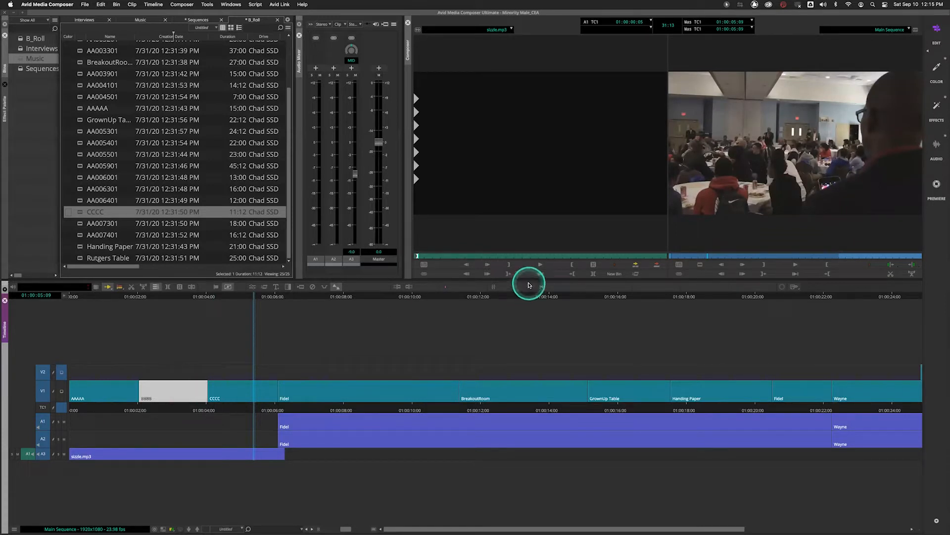
# - Move the GrownUp Table clip ahead of BreakoutRoom on V1, and return BreakoutRoom to its place before GrownUp Table
pyautogui.moveTo(545, 410)
pyautogui.mouseDown()
pyautogui.moveTo(602, 404)
pyautogui.moveTo(557, 400)
pyautogui.mouseUp()
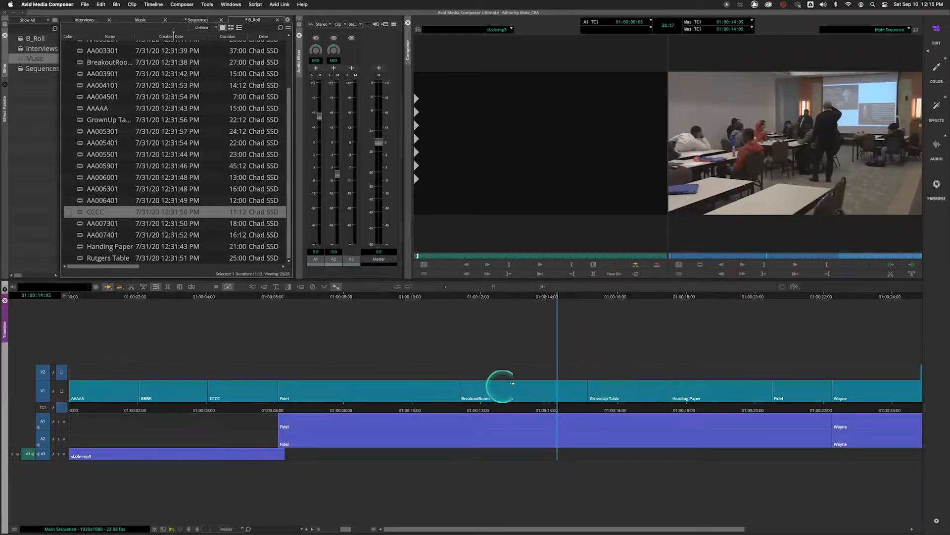
pyautogui.click(605, 392)
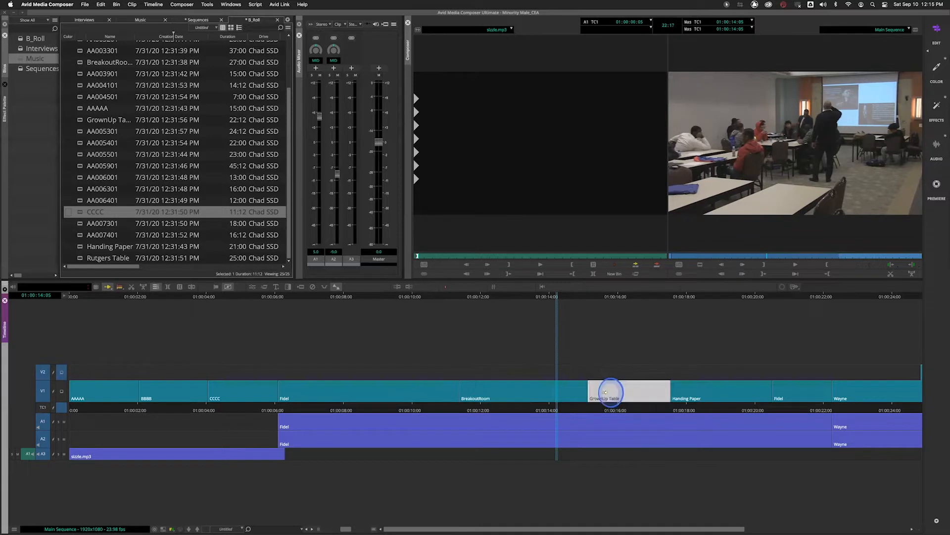
pyautogui.moveTo(605, 392); pyautogui.dragTo(487, 398)
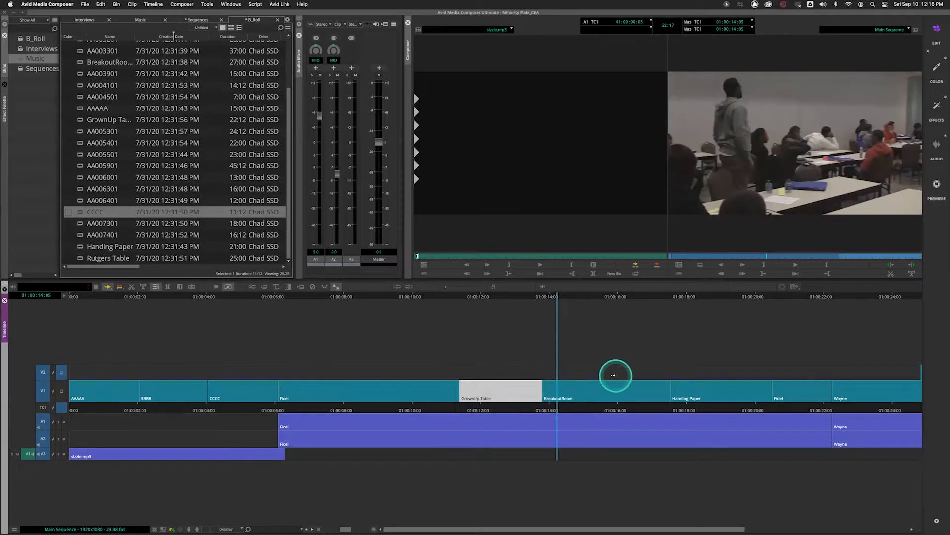
pyautogui.moveTo(599, 392); pyautogui.dragTo(561, 420)
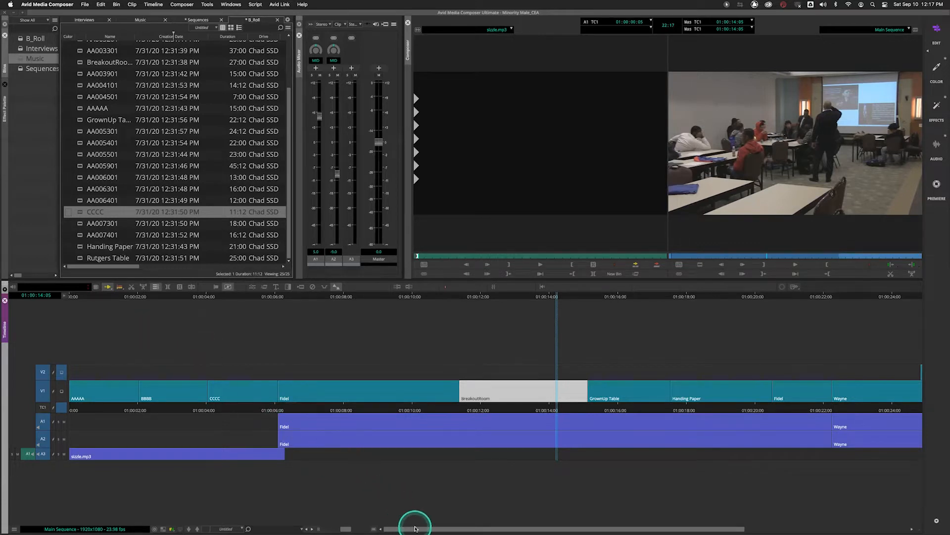
# - Try moving the second interviewee's three linked clips ahead of the first interview, directly after CCCC, and undo the move
pyautogui.moveTo(418, 528); pyautogui.dragTo(446, 527)
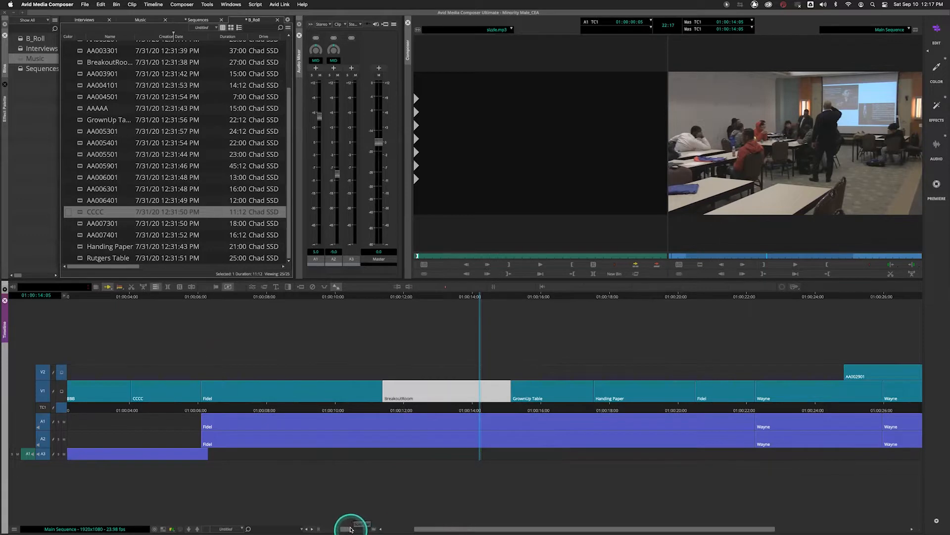
pyautogui.moveTo(350, 529); pyautogui.dragTo(323, 527)
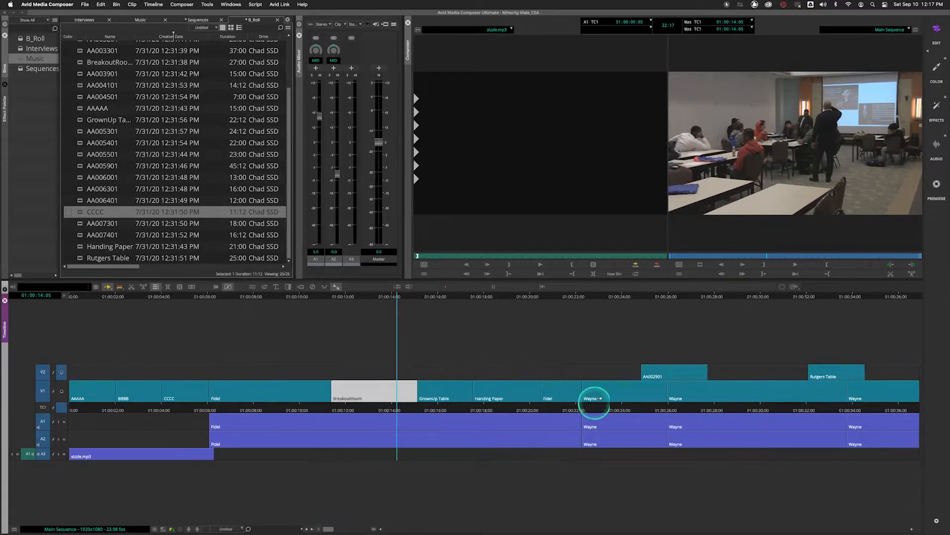
pyautogui.click(633, 390)
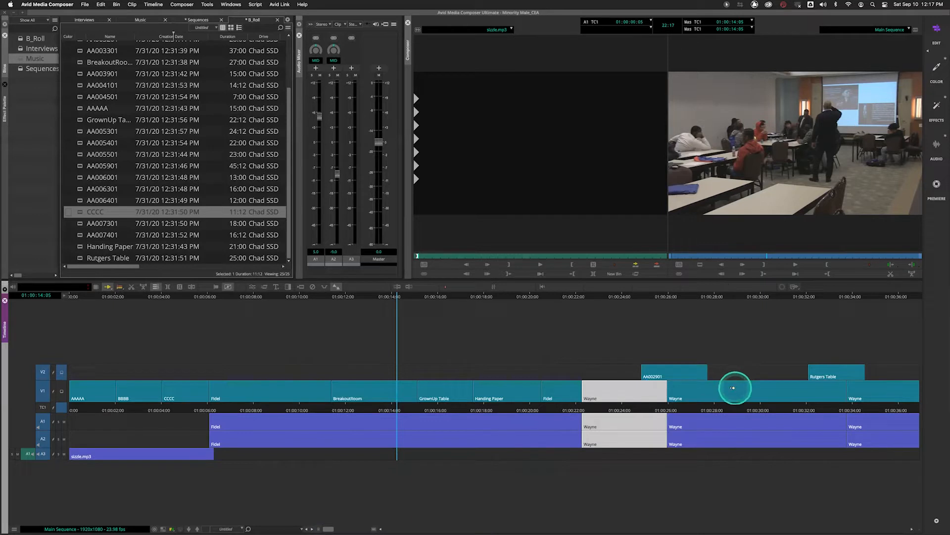
pyautogui.click(733, 389)
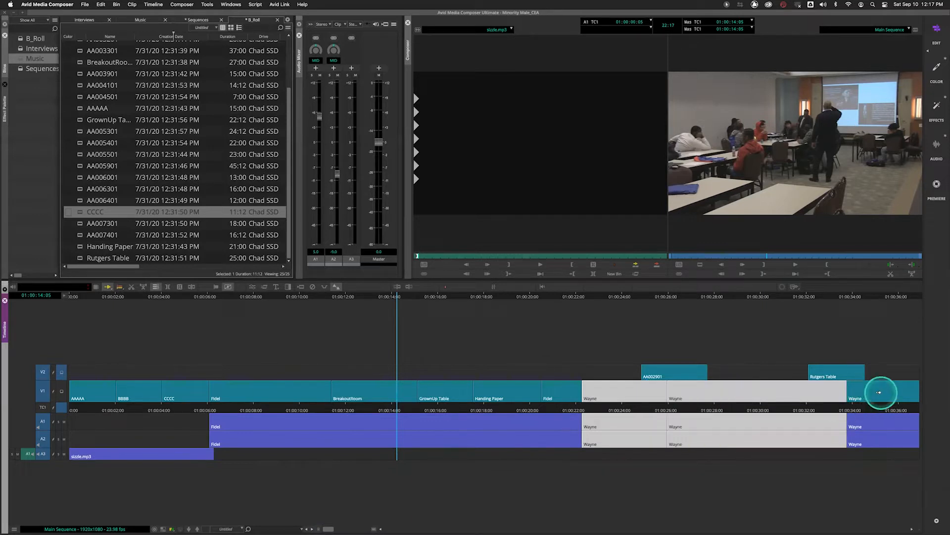
pyautogui.keyDown('shift'); pyautogui.click(880, 392); pyautogui.keyUp('shift')
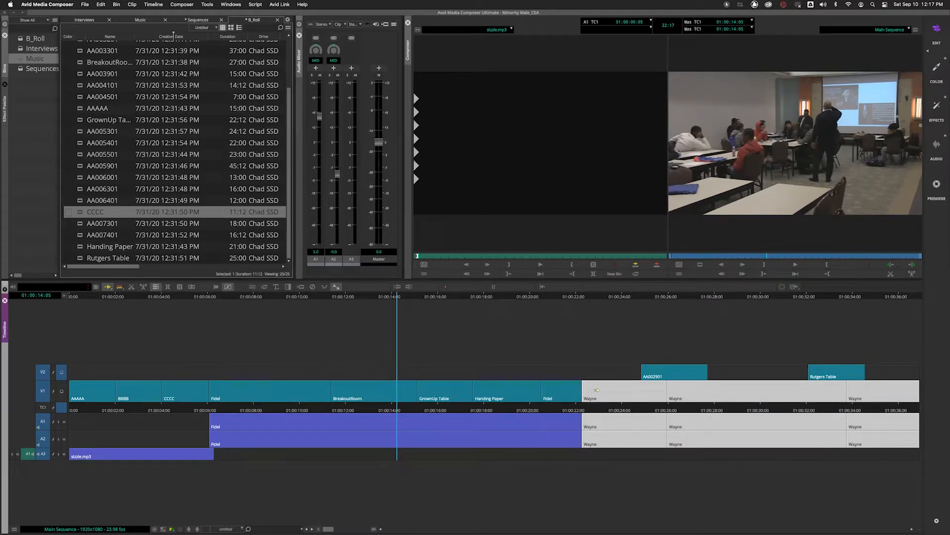
pyautogui.moveTo(598, 390); pyautogui.dragTo(260, 396)
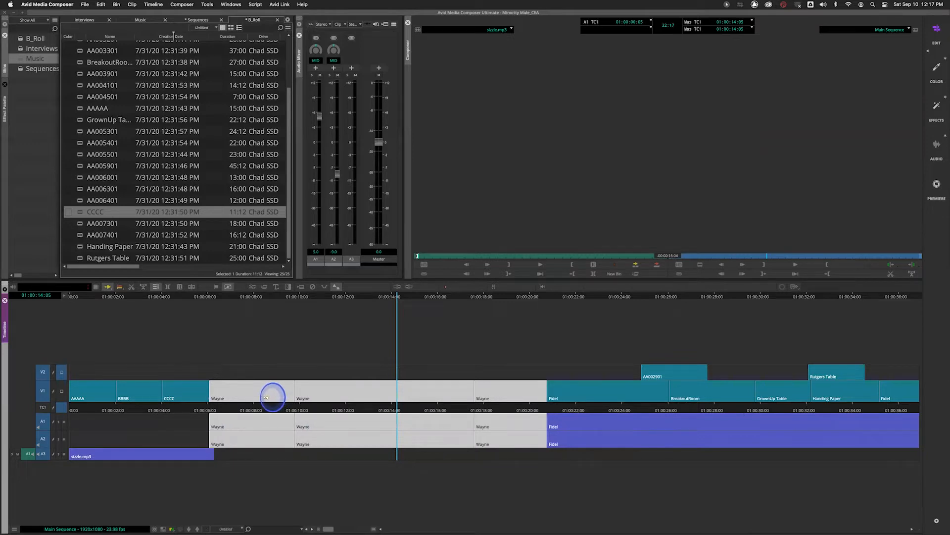
pyautogui.moveTo(267, 397); pyautogui.dragTo(270, 397)
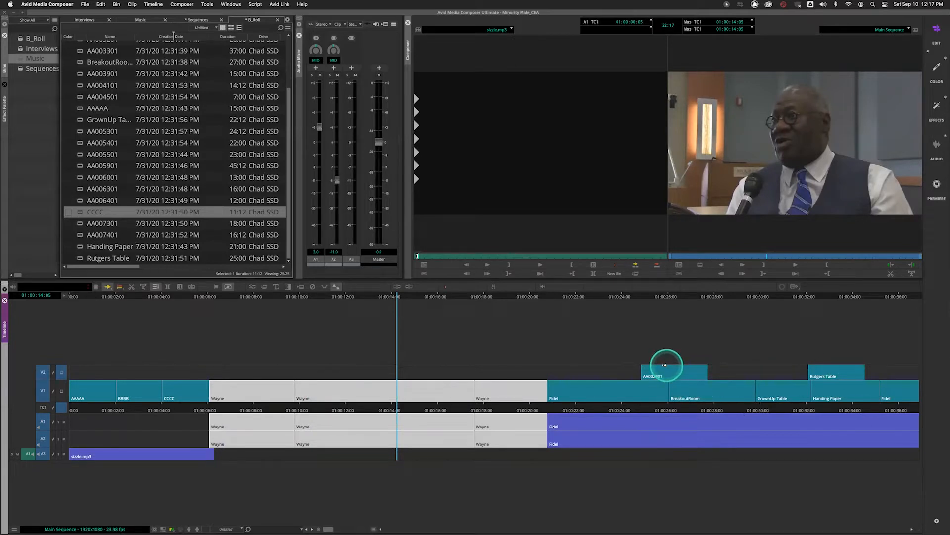
pyautogui.press('super+z')
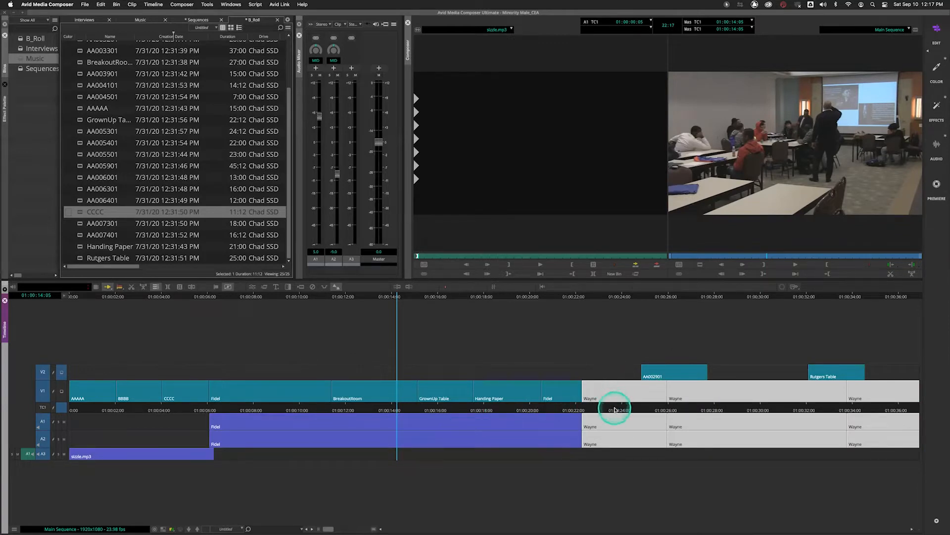
# - Try moving the second interviewee's three clips with the V2 clips AA002901 and Rutgers Table to directly after CCCC, and undo it
pyautogui.click(614, 391)
pyautogui.keyDown('shift'); pyautogui.click(711, 391); pyautogui.keyUp('shift')
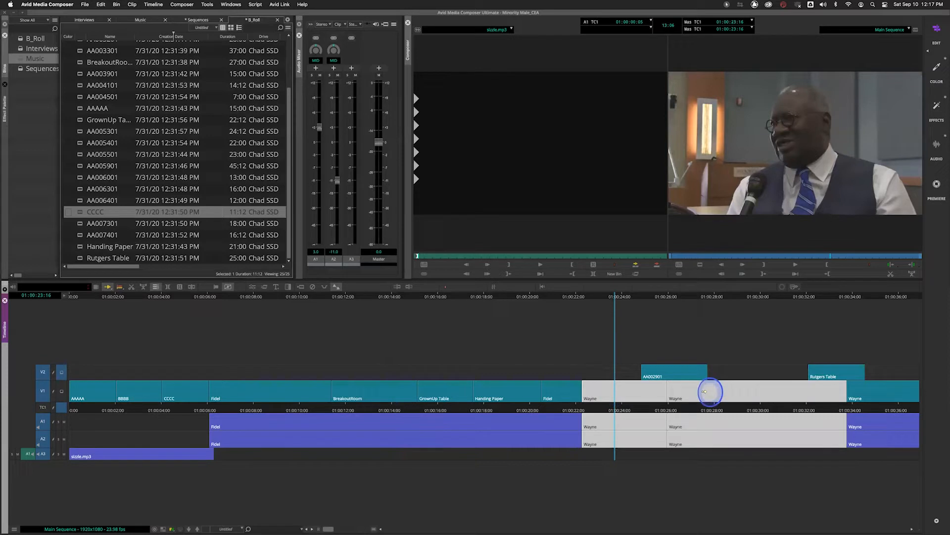
pyautogui.keyDown('shift'); pyautogui.click(860, 391); pyautogui.keyUp('shift')
pyautogui.keyDown('shift'); pyautogui.click(665, 374); pyautogui.keyUp('shift')
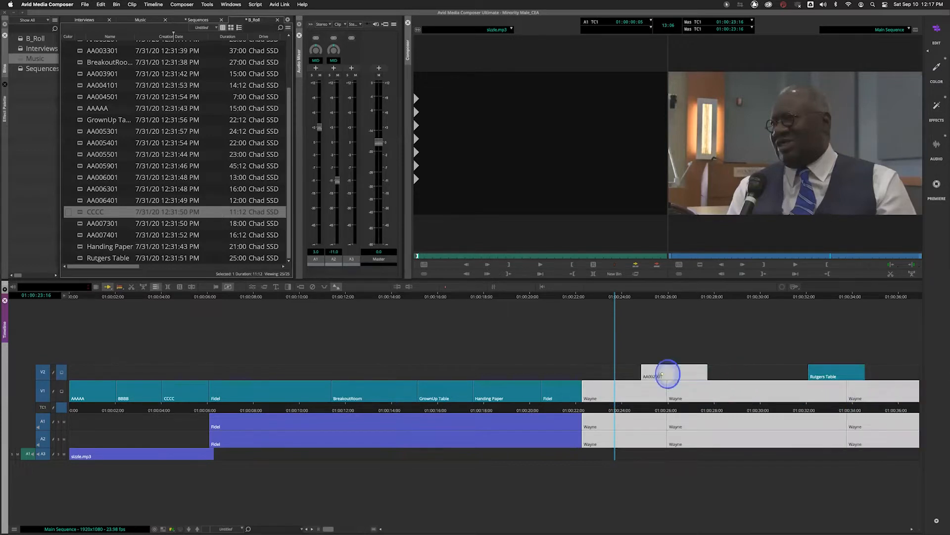
pyautogui.keyDown('shift'); pyautogui.click(826, 376); pyautogui.keyUp('shift')
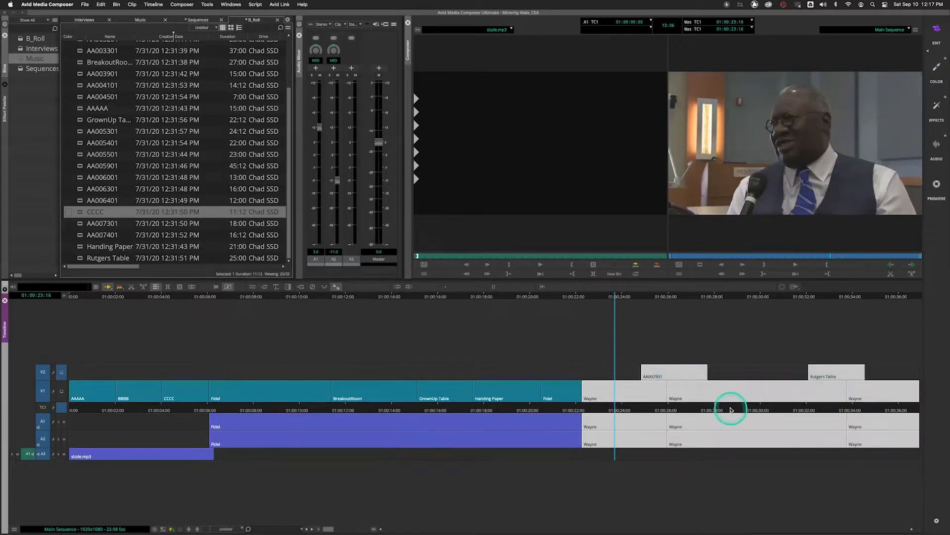
pyautogui.moveTo(590, 393); pyautogui.dragTo(484, 393)
pyautogui.moveTo(425, 393); pyautogui.dragTo(232, 400)
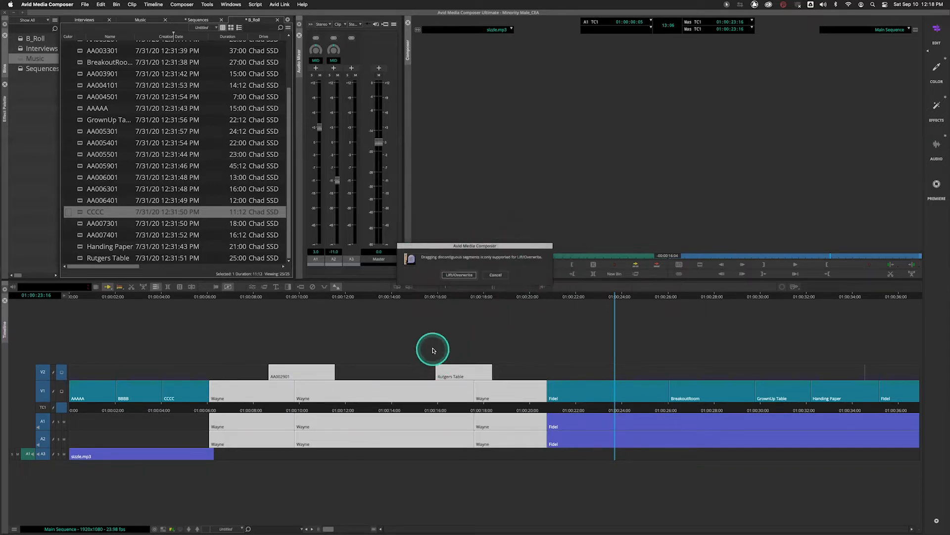
pyautogui.click(109, 288)
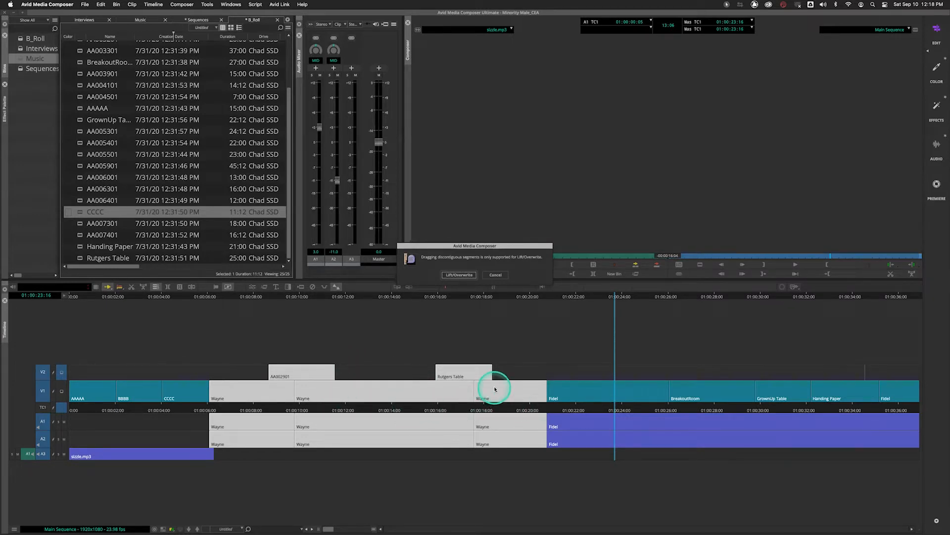
pyautogui.click(495, 275)
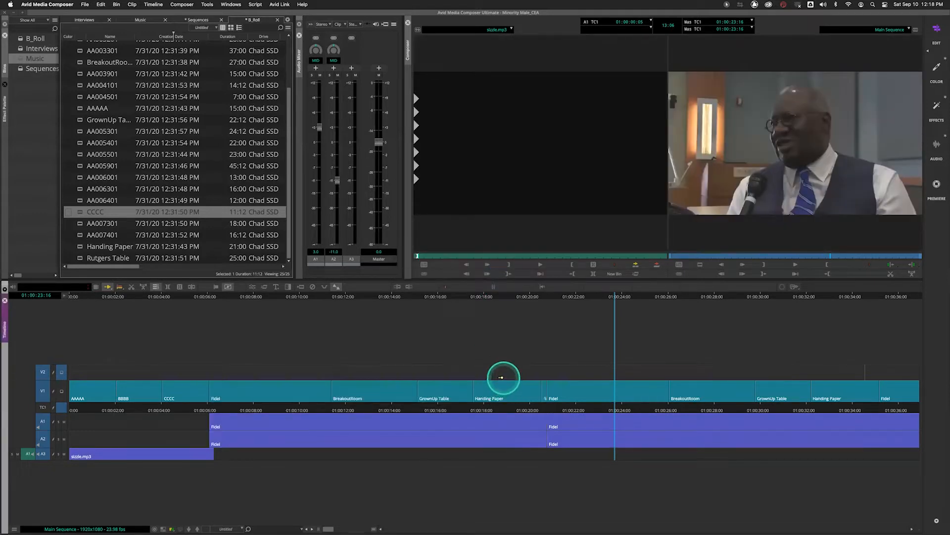
pyautogui.press('super+z')
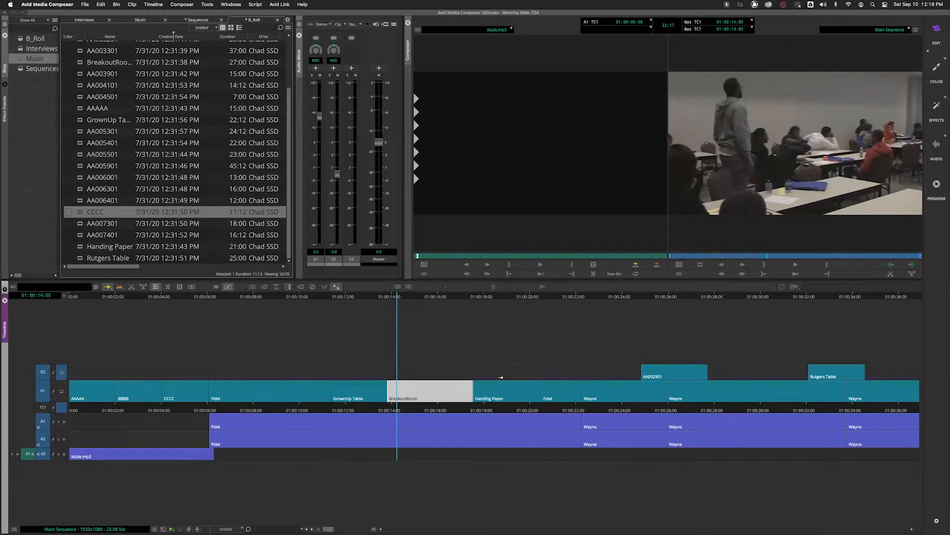
# - Select the second interviewee's three clips, AA002901, Rutgers Table and the V2 filler between them, and clear the selection
pyautogui.click(588, 388)
pyautogui.keyDown('shift'); pyautogui.click(653, 370); pyautogui.keyUp('shift')
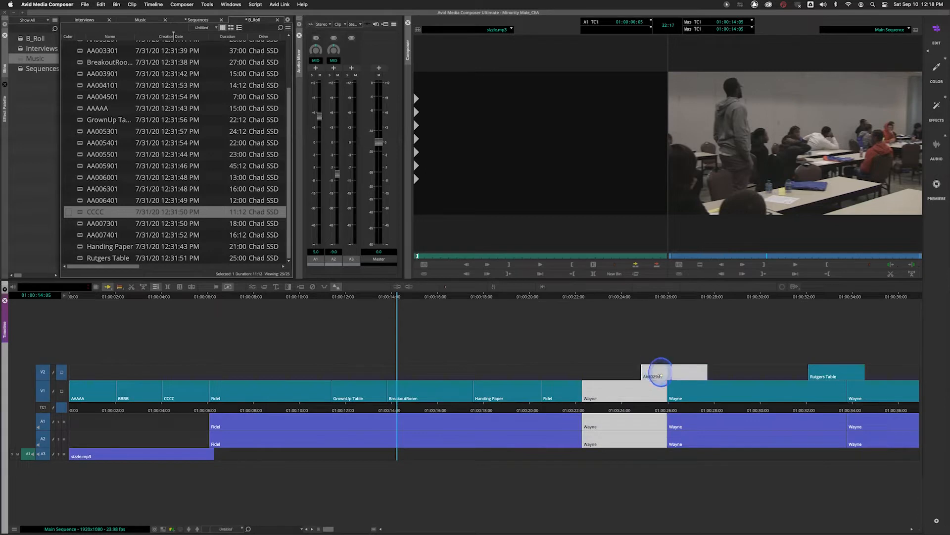
pyautogui.keyDown('shift'); pyautogui.click(696, 389); pyautogui.keyUp('shift')
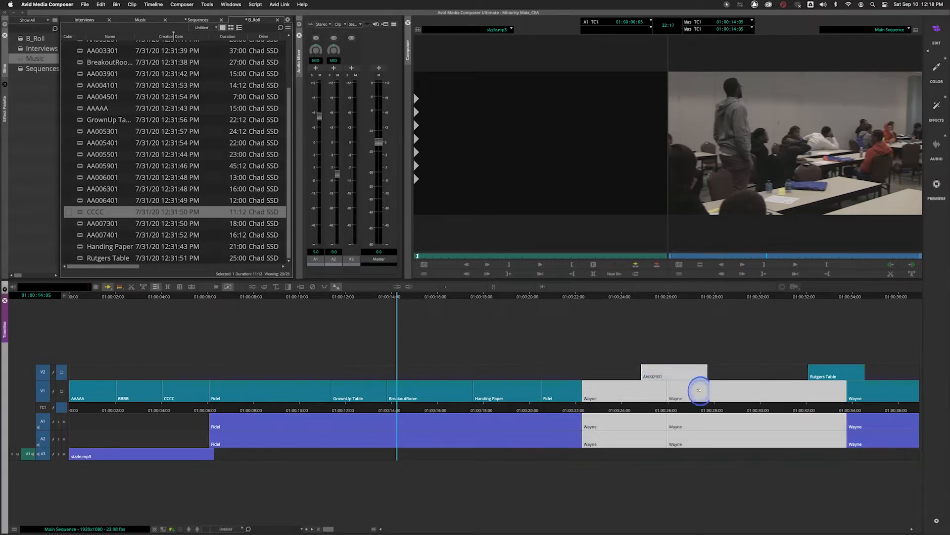
pyautogui.keyDown('shift'); pyautogui.click(728, 375); pyautogui.keyUp('shift')
pyautogui.keyDown('shift'); pyautogui.click(832, 372); pyautogui.keyUp('shift')
pyautogui.keyDown('shift'); pyautogui.click(858, 392); pyautogui.keyUp('shift')
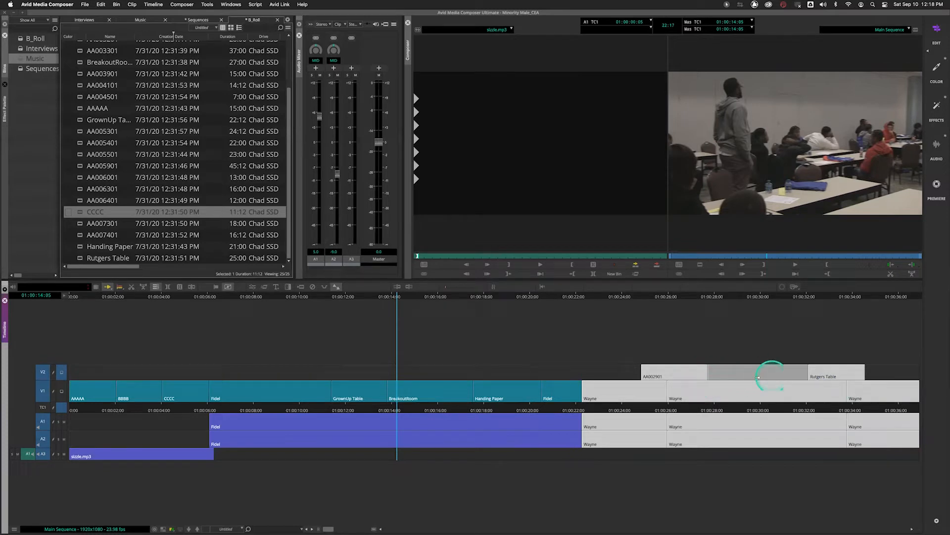
pyautogui.click(539, 377)
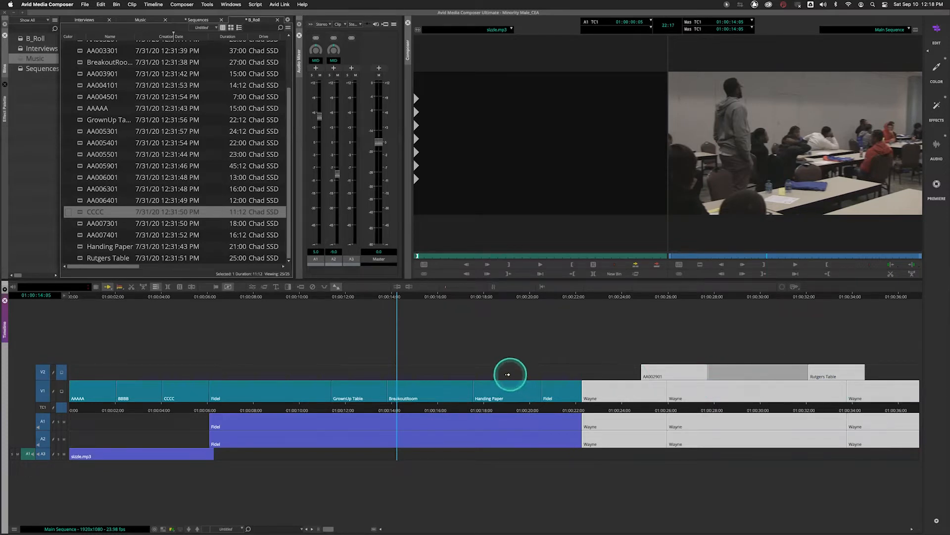
pyautogui.click(728, 371)
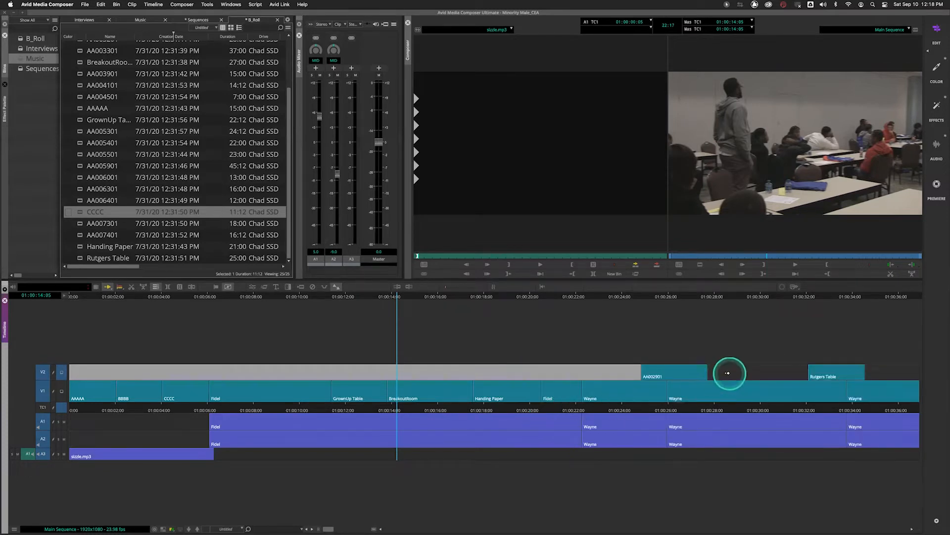
# - Move the second interviewee's three clips with AA002901, Rutgers Table and the V2 filler between them to directly after CCCC
pyautogui.click(664, 374)
pyautogui.keyDown('shift'); pyautogui.click(594, 394); pyautogui.keyUp('shift')
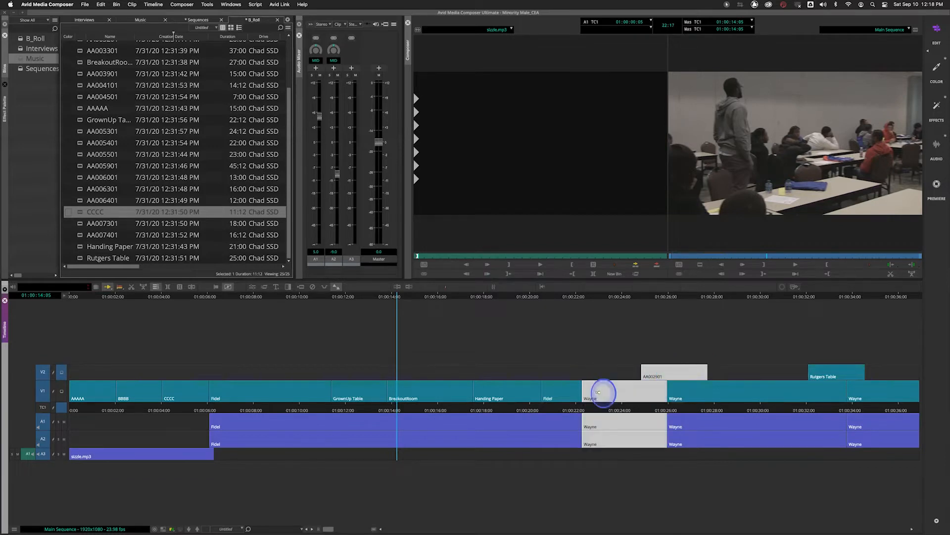
pyautogui.keyDown('shift'); pyautogui.click(727, 378); pyautogui.keyUp('shift')
pyautogui.keyDown('shift'); pyautogui.click(727, 389); pyautogui.keyUp('shift')
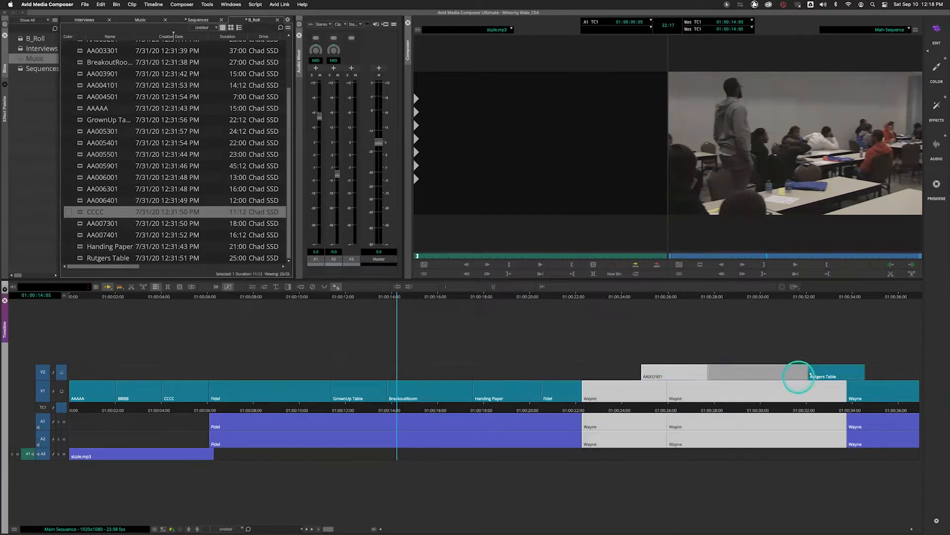
pyautogui.keyDown('shift'); pyautogui.click(836, 374); pyautogui.keyUp('shift')
pyautogui.keyDown('shift'); pyautogui.click(861, 389); pyautogui.keyUp('shift')
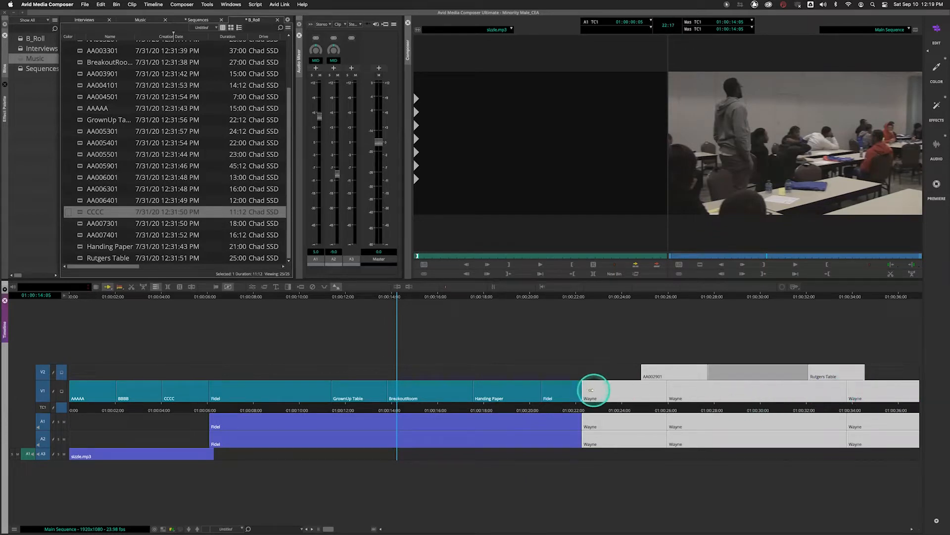
pyautogui.moveTo(594, 389); pyautogui.dragTo(208, 392)
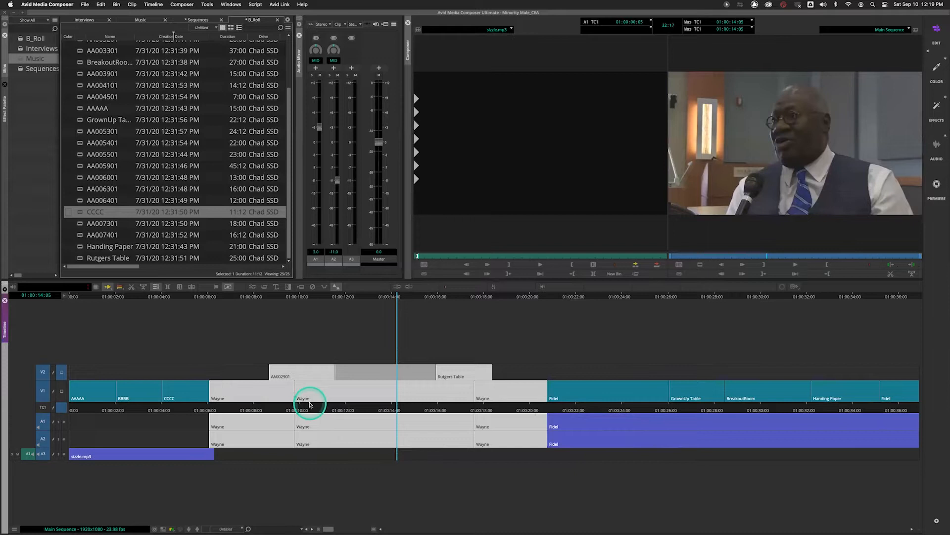
# - Play the relocated interview from about 01:00:06:17 and again from 01:00:08, checking the computer's sound output volume in between
pyautogui.moveTo(251, 410); pyautogui.dragTo(231, 410)
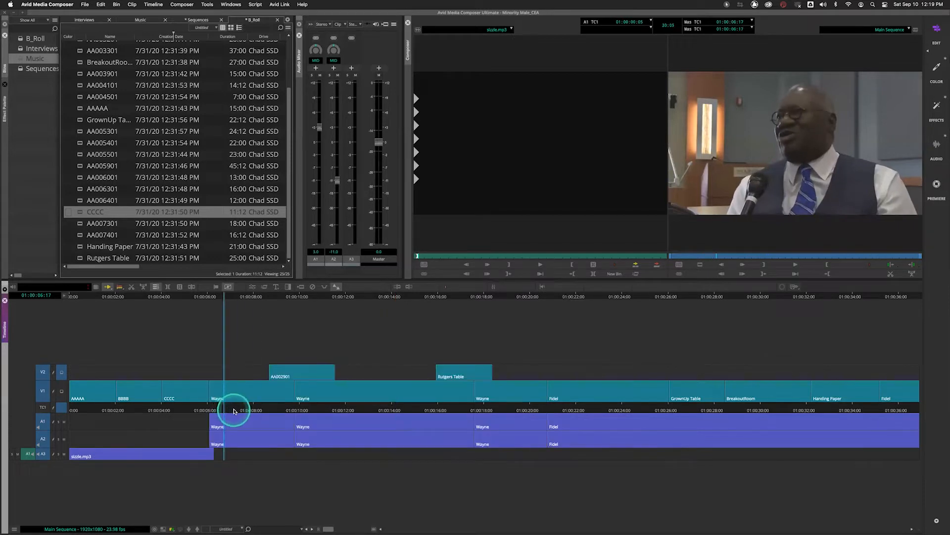
pyautogui.press('space')
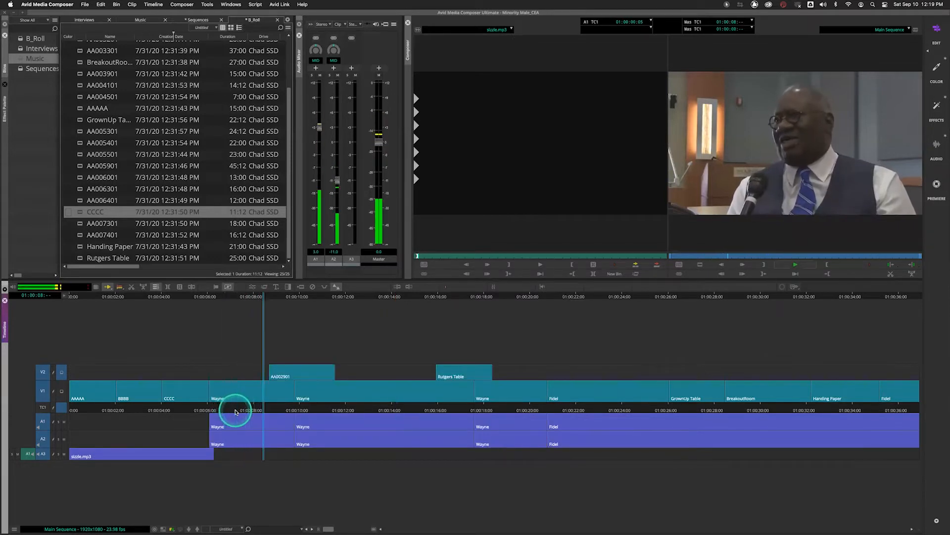
pyautogui.press('space')
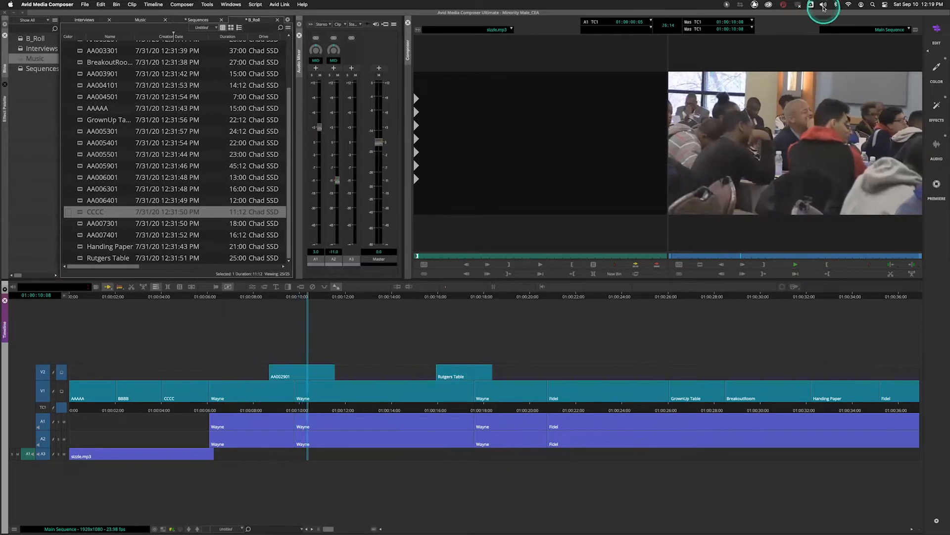
pyautogui.click(824, 7)
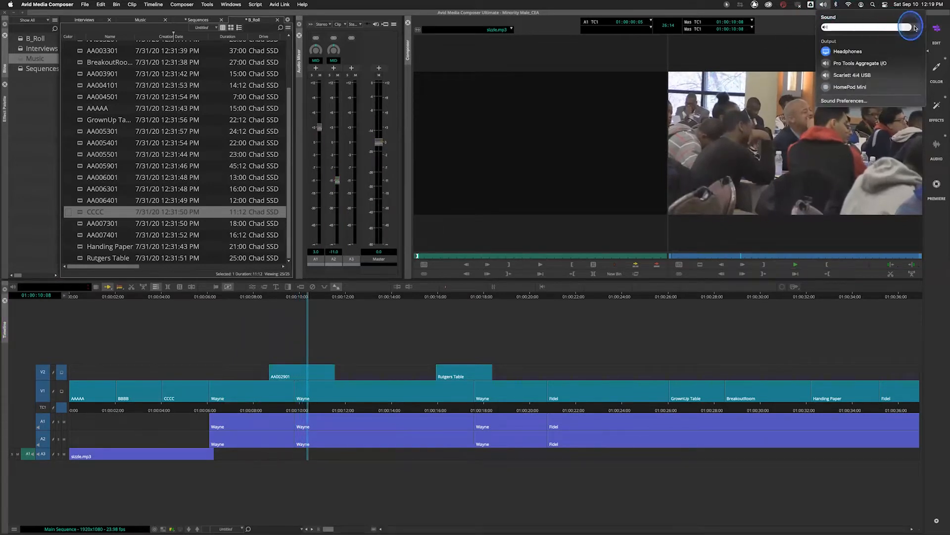
pyautogui.click(259, 408)
pyautogui.press('space')
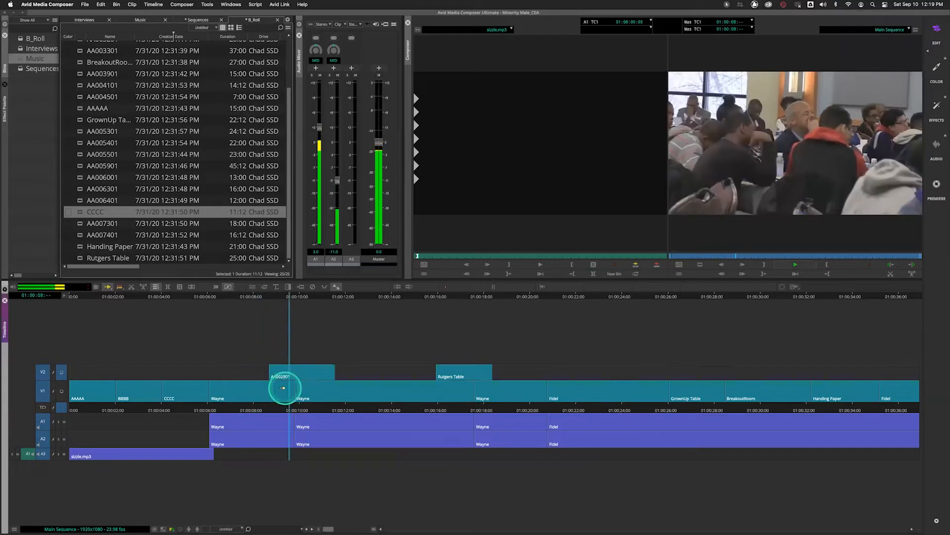
pyautogui.press('space')
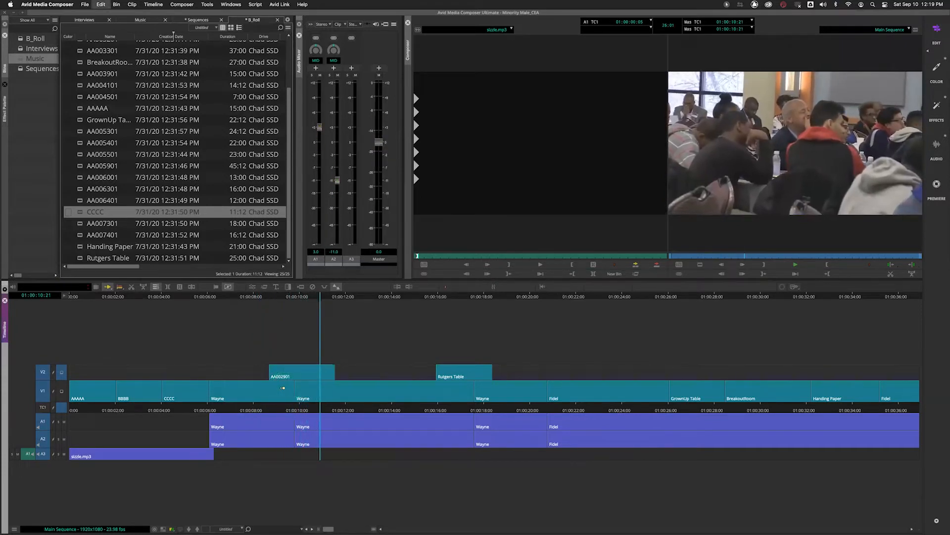
# - Undo the interview move and add an edit in the V2 filler at 01:00:22:06, where the second interviewee's first clip starts
pyautogui.press('super+z')
pyautogui.click(632, 410)
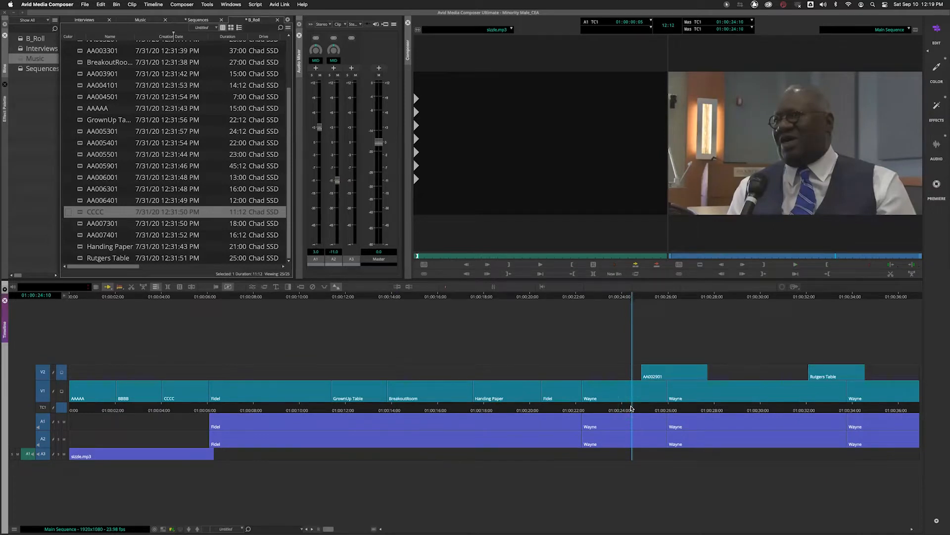
pyautogui.click(598, 411)
pyautogui.moveTo(587, 410); pyautogui.dragTo(602, 409)
pyautogui.keyDown('super'); pyautogui.click(589, 410); pyautogui.keyUp('super')
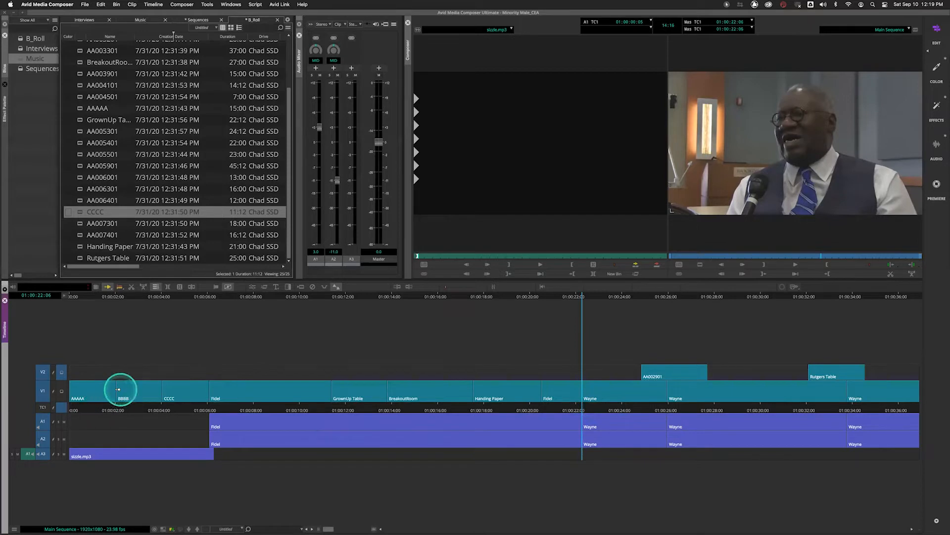
pyautogui.click(194, 288)
pyautogui.moveTo(564, 405); pyautogui.dragTo(539, 405)
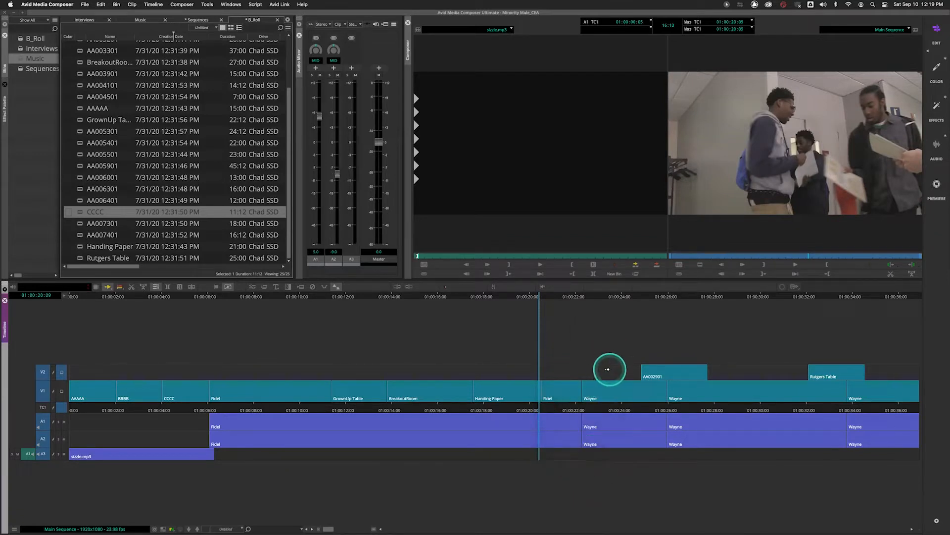
# - Select the second interviewee's three clips with the V2 filler, AA002901 and Rutgers Table above and the A3 filler below, and clear the selection
pyautogui.click(623, 381)
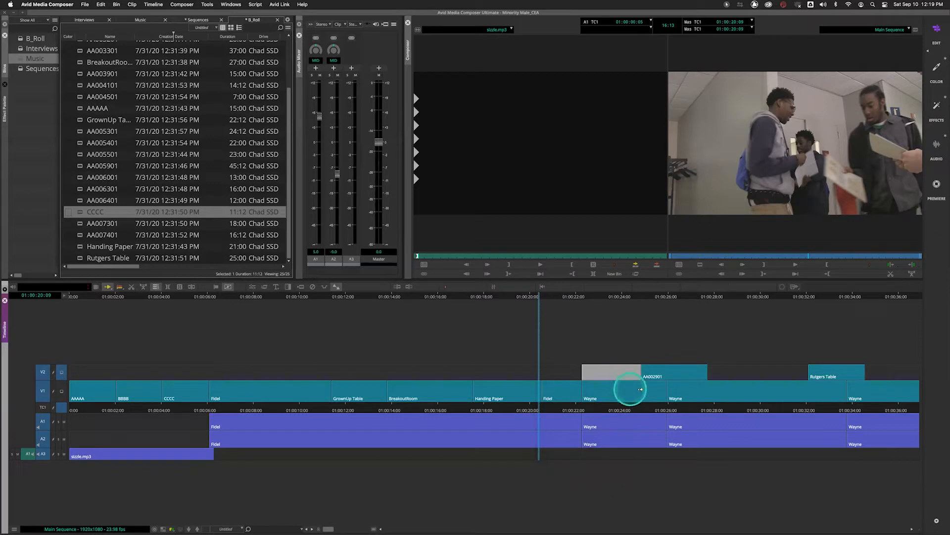
pyautogui.keyDown('shift'); pyautogui.click(627, 389); pyautogui.keyUp('shift')
pyautogui.keyDown('shift'); pyautogui.click(675, 376); pyautogui.keyUp('shift')
pyautogui.keyDown('shift'); pyautogui.click(703, 391); pyautogui.keyUp('shift')
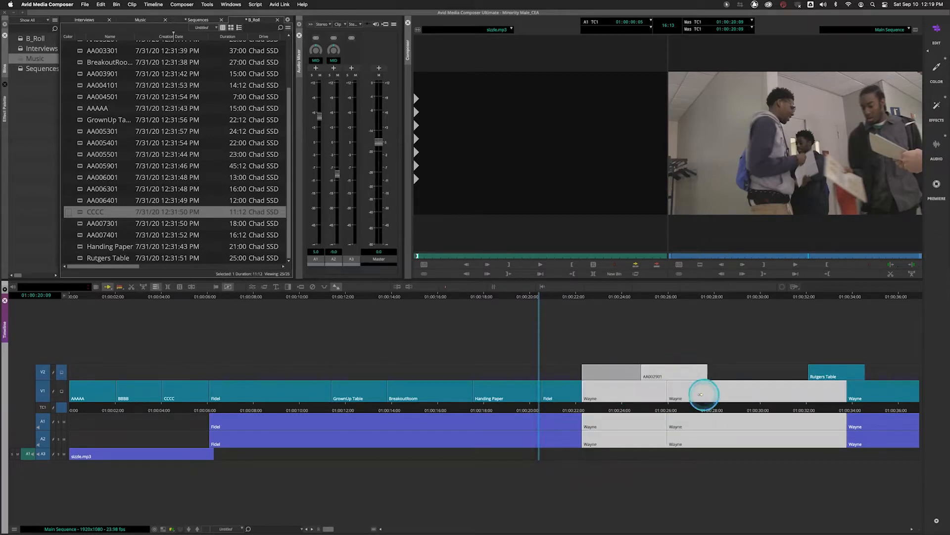
pyautogui.keyDown('shift'); pyautogui.click(744, 379); pyautogui.keyUp('shift')
pyautogui.keyDown('shift'); pyautogui.click(841, 375); pyautogui.keyUp('shift')
pyautogui.keyDown('shift'); pyautogui.click(880, 375); pyautogui.keyUp('shift')
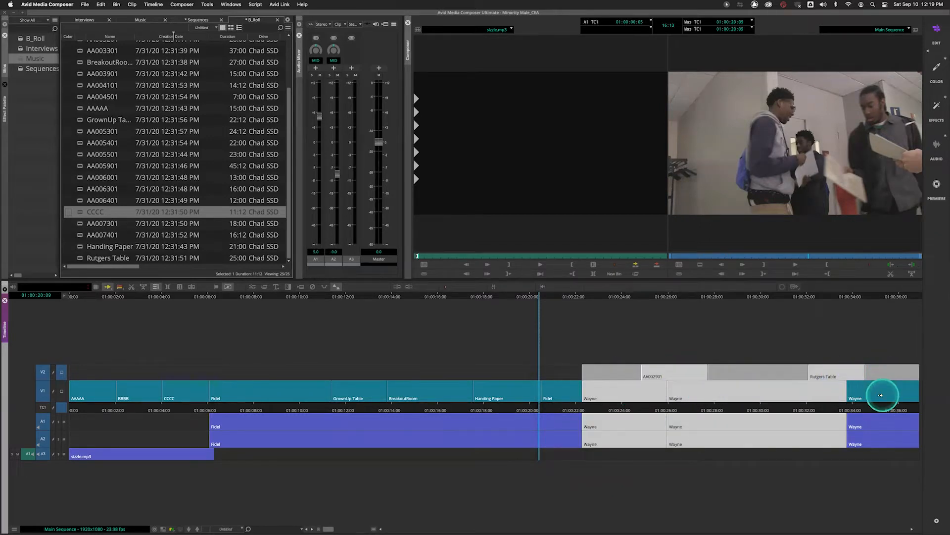
pyautogui.keyDown('shift'); pyautogui.click(880, 393); pyautogui.keyUp('shift')
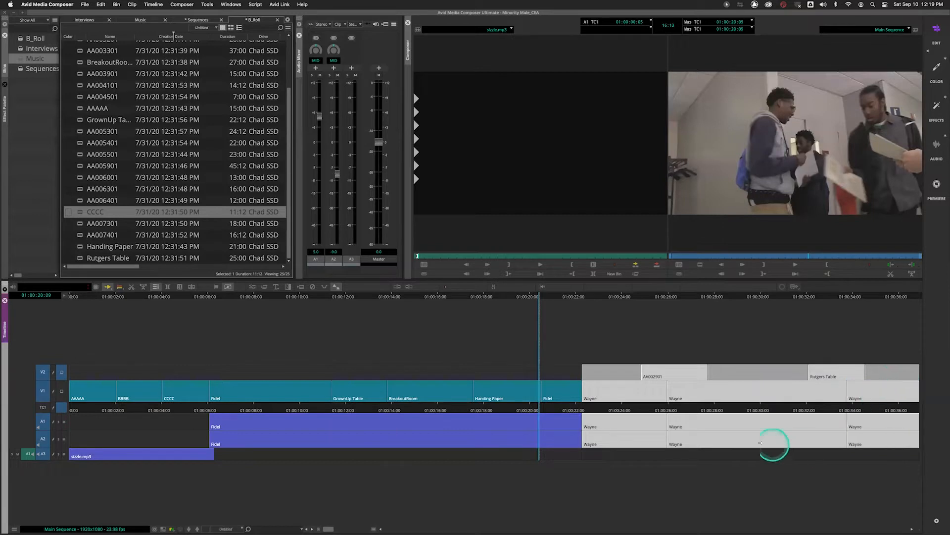
pyautogui.keyDown('shift'); pyautogui.click(662, 453); pyautogui.keyUp('shift')
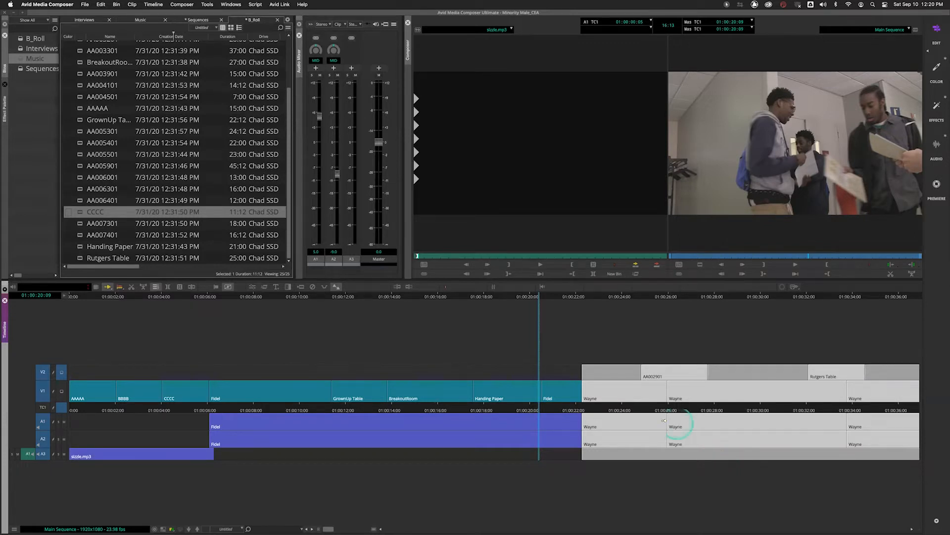
pyautogui.click(629, 410)
# - Select the second interviewee's three clips, AA002901, Rutgers Table and only the V2 filler between them, clear the selection and park at 01:00:23:03
pyautogui.click(617, 394)
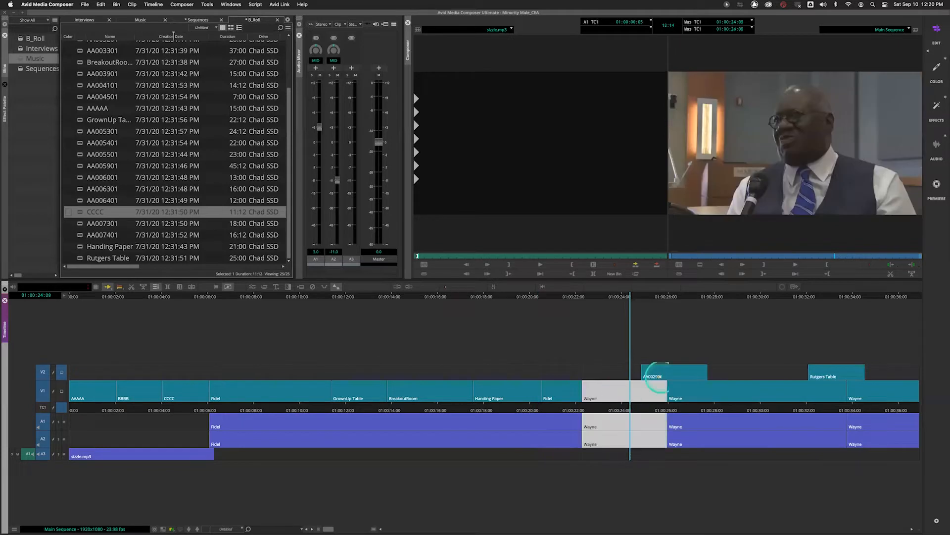
pyautogui.keyDown('shift'); pyautogui.click(686, 372); pyautogui.keyUp('shift')
pyautogui.keyDown('shift'); pyautogui.click(715, 393); pyautogui.keyUp('shift')
pyautogui.keyDown('shift'); pyautogui.click(742, 372); pyautogui.keyUp('shift')
pyautogui.keyDown('shift'); pyautogui.click(826, 372); pyautogui.keyUp('shift')
pyautogui.keyDown('shift'); pyautogui.click(861, 391); pyautogui.keyUp('shift')
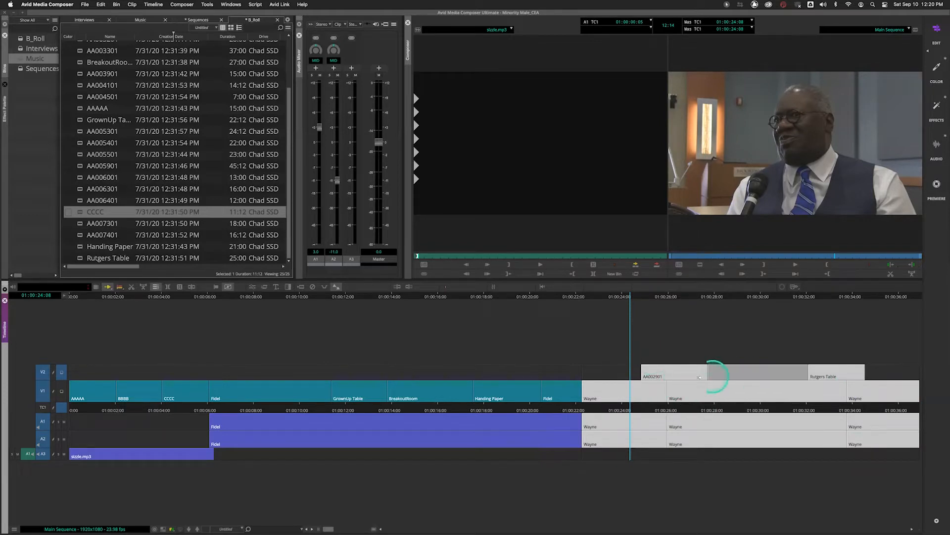
pyautogui.click(607, 373)
pyautogui.click(623, 409)
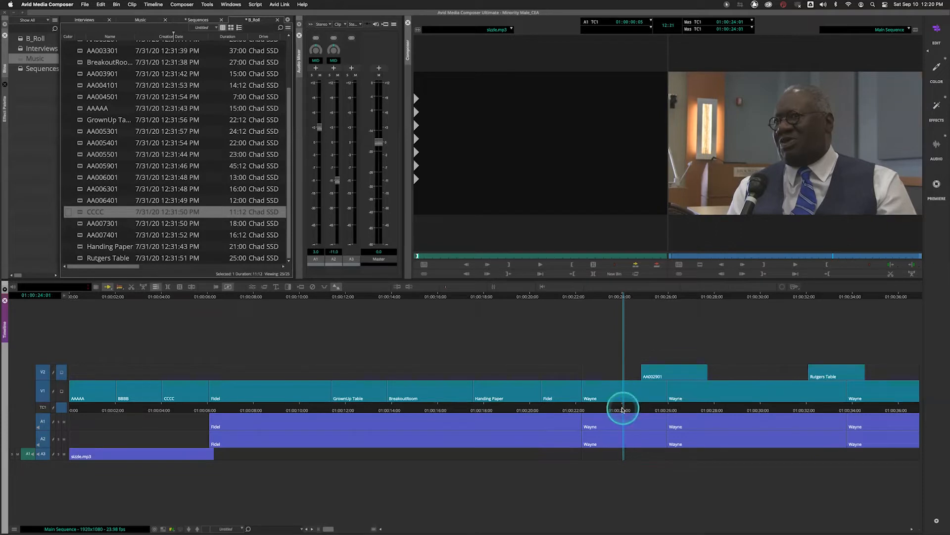
pyautogui.click(603, 409)
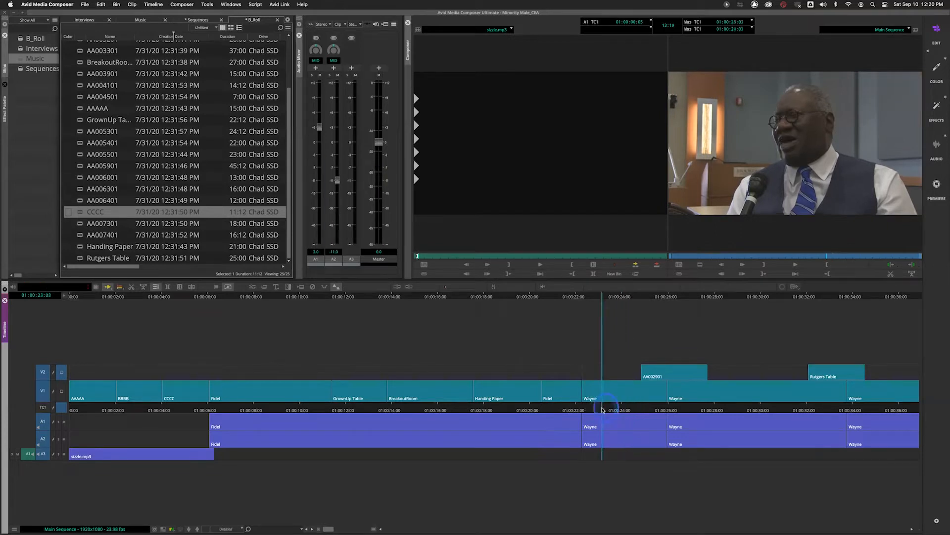
# - Try moving the second interviewee's clips with all V2 clips and filler above and the A3 filler below to directly after CCCC, and return them
pyautogui.click(614, 373)
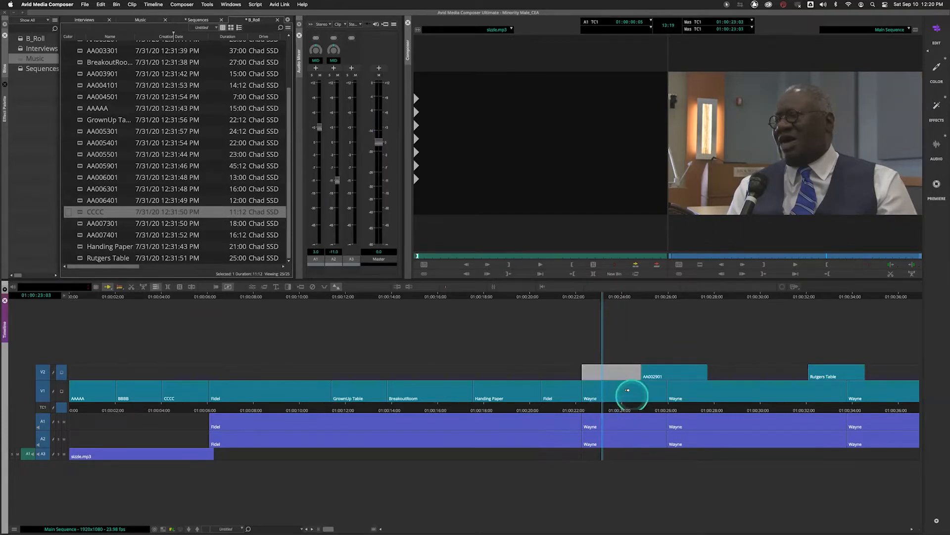
pyautogui.keyDown('shift'); pyautogui.click(637, 390); pyautogui.keyUp('shift')
pyautogui.keyDown('shift'); pyautogui.click(663, 371); pyautogui.keyUp('shift')
pyautogui.keyDown('shift'); pyautogui.click(690, 384); pyautogui.keyUp('shift')
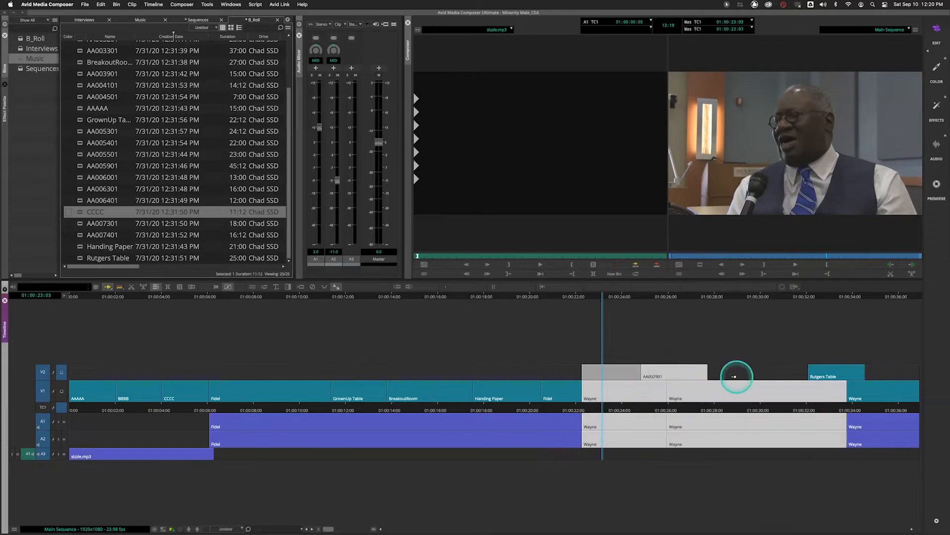
pyautogui.keyDown('shift'); pyautogui.click(738, 376); pyautogui.keyUp('shift')
pyautogui.keyDown('shift'); pyautogui.click(816, 375); pyautogui.keyUp('shift')
pyautogui.keyDown('shift'); pyautogui.click(891, 372); pyautogui.keyUp('shift')
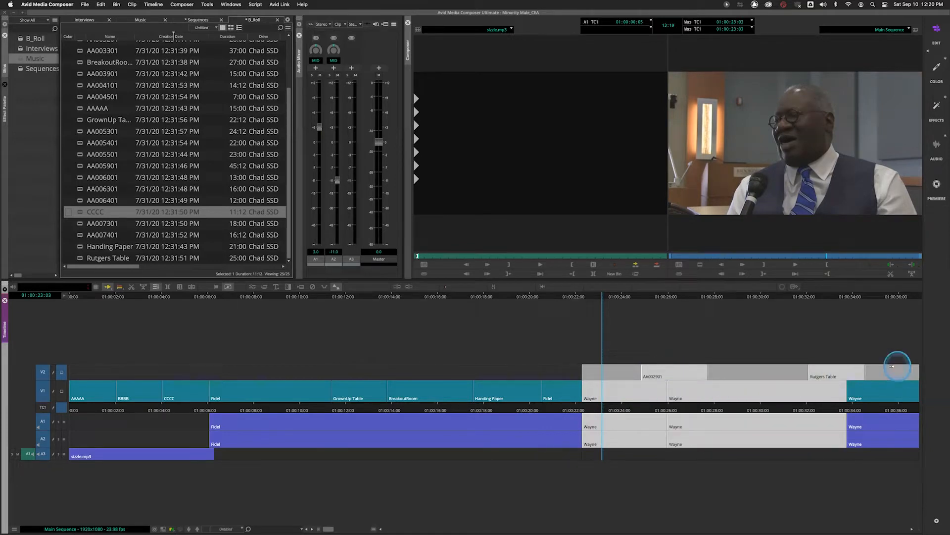
pyautogui.keyDown('shift'); pyautogui.click(891, 391); pyautogui.keyUp('shift')
pyautogui.keyDown('shift'); pyautogui.click(678, 453); pyautogui.keyUp('shift')
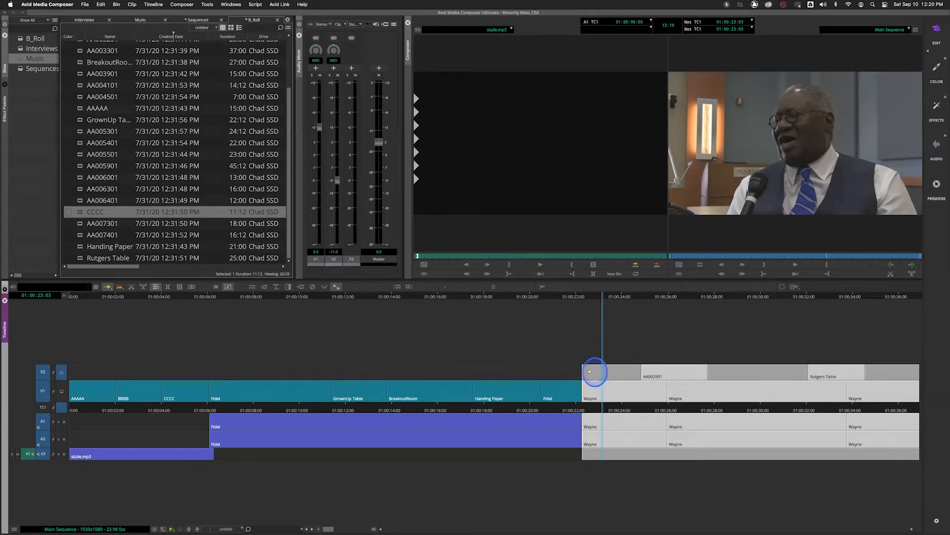
pyautogui.moveTo(591, 392); pyautogui.dragTo(281, 398)
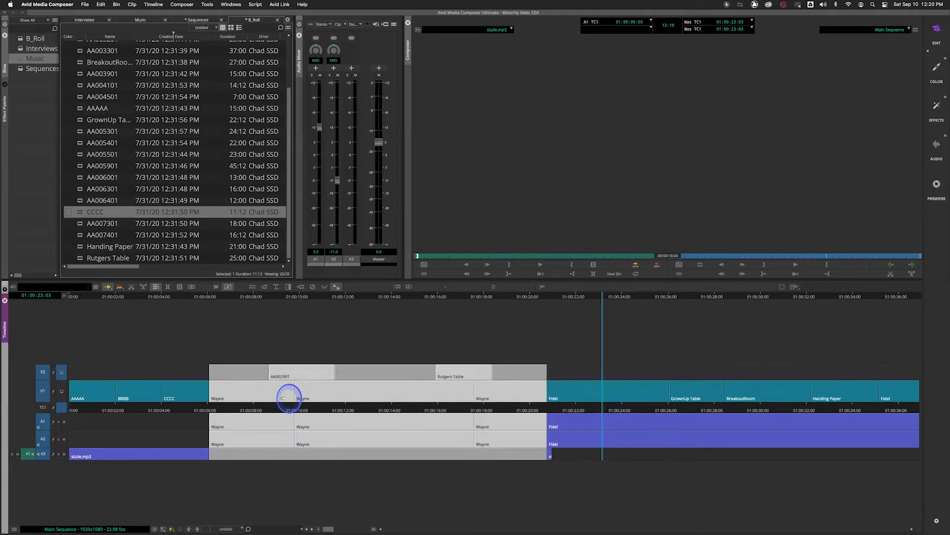
pyautogui.moveTo(283, 398); pyautogui.dragTo(613, 449)
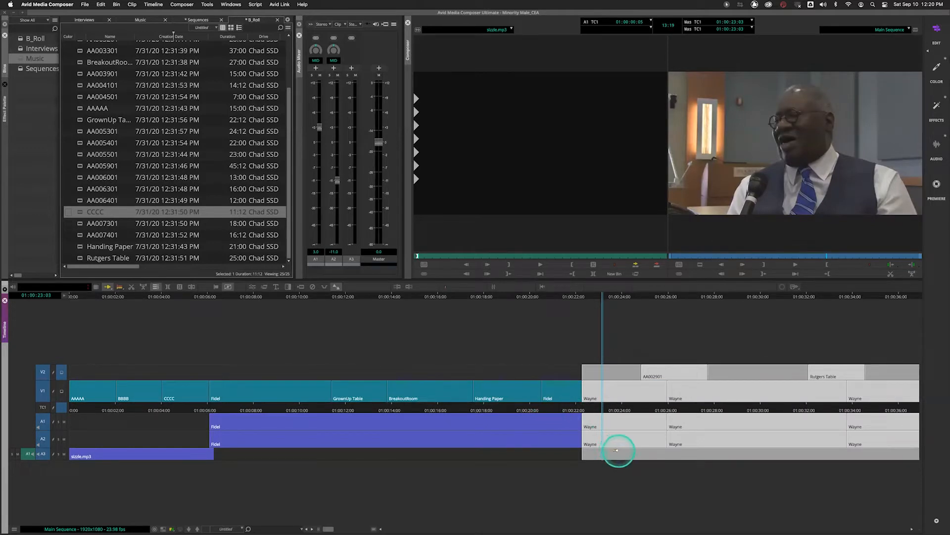
# - Exclude the A3 filler from the selection, move the remaining interview section to directly after CCCC, and undo the move
pyautogui.keyDown('shift'); pyautogui.click(617, 453); pyautogui.keyUp('shift')
pyautogui.moveTo(596, 421); pyautogui.dragTo(212, 416)
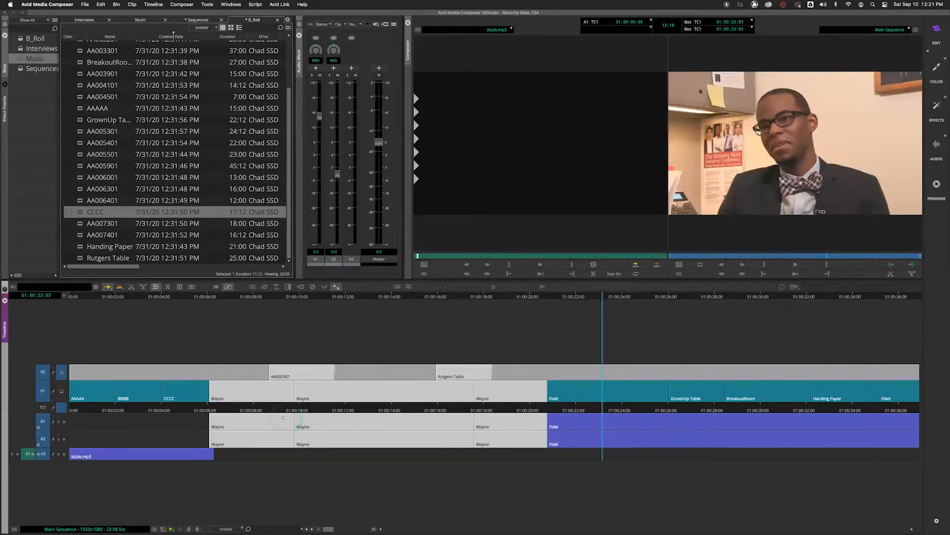
pyautogui.press('super+z')
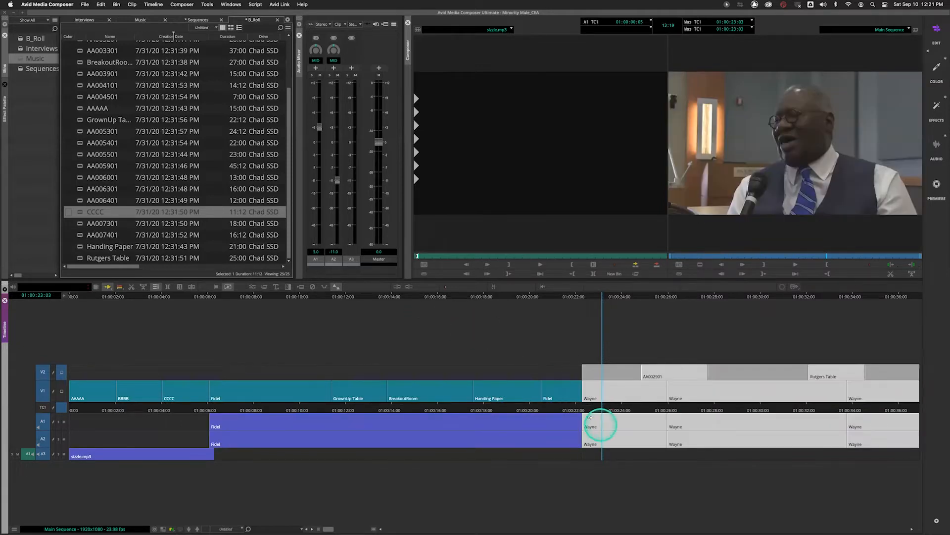
pyautogui.click(581, 409)
pyautogui.moveTo(568, 409); pyautogui.dragTo(539, 408)
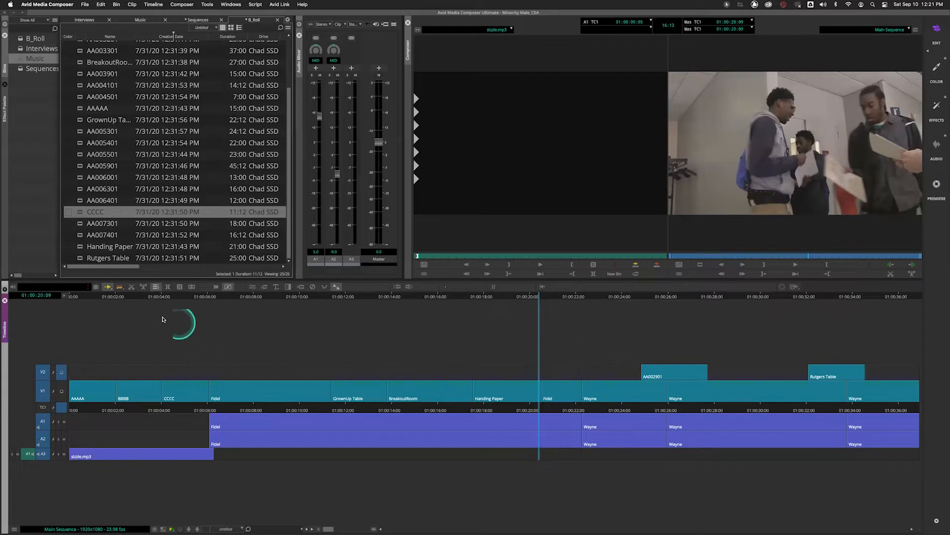
# - Toggle the yellow segment mode, lasso the second interviewee's section with its V2 clips and filler, and clear the selection
pyautogui.click(108, 287)
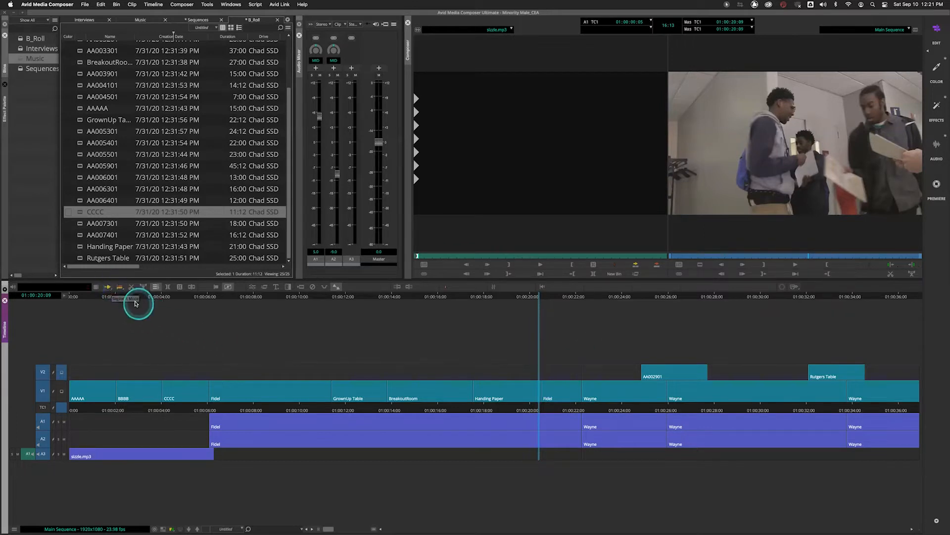
pyautogui.click(107, 287)
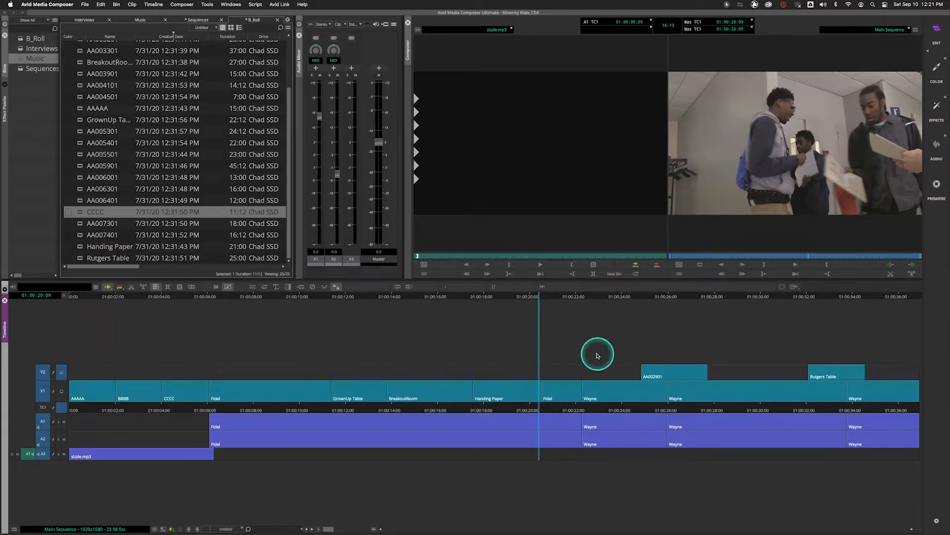
pyautogui.moveTo(571, 331); pyautogui.dragTo(936, 452)
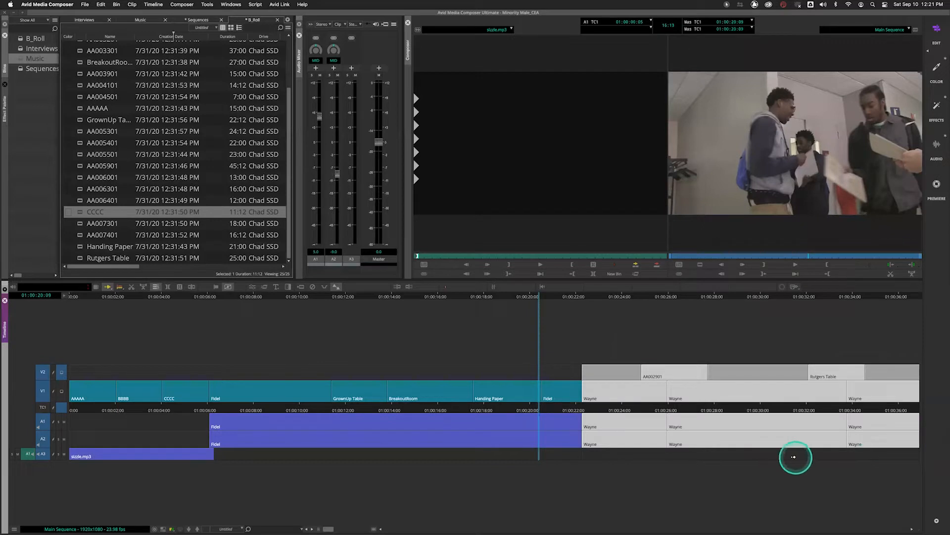
pyautogui.click(630, 411)
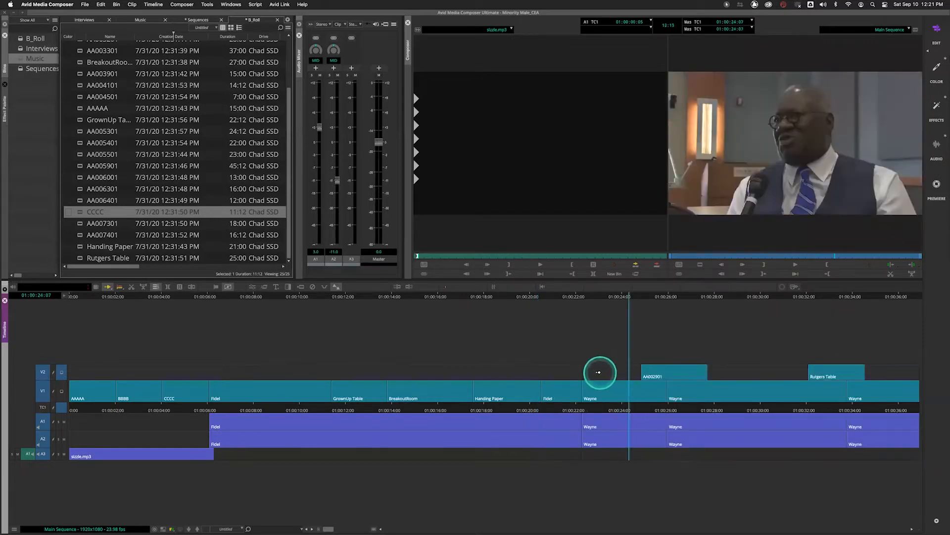
# - Select the second interviewee's section piece by piece, reselect it with one lasso around V2 through the audio tracks, and clear the selection
pyautogui.click(599, 373)
pyautogui.keyDown('shift'); pyautogui.click(604, 390); pyautogui.keyUp('shift')
pyautogui.keyDown('shift'); pyautogui.click(662, 370); pyautogui.keyUp('shift')
pyautogui.click(699, 406)
pyautogui.click(609, 374)
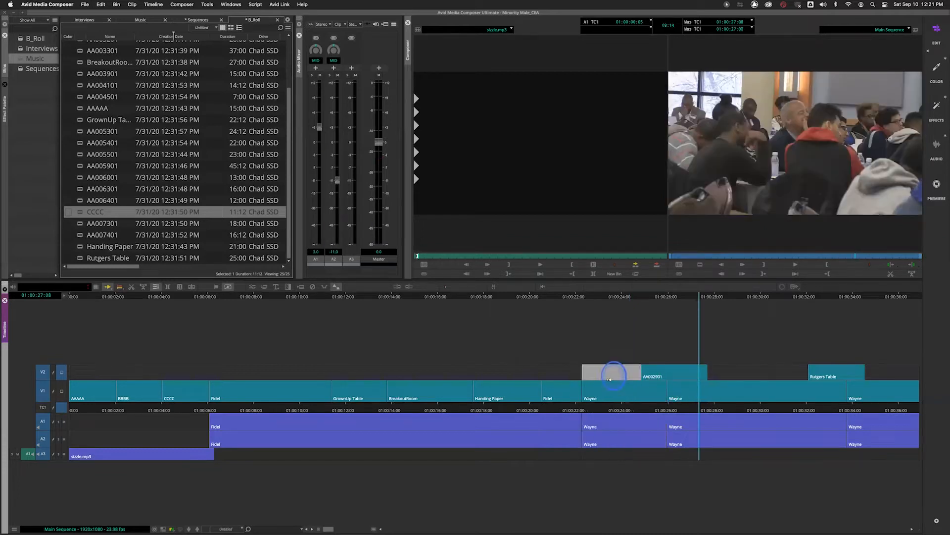
pyautogui.keyDown('shift'); pyautogui.click(619, 389); pyautogui.keyUp('shift')
pyautogui.keyDown('shift'); pyautogui.click(661, 370); pyautogui.keyUp('shift')
pyautogui.keyDown('shift'); pyautogui.click(691, 390); pyautogui.keyUp('shift')
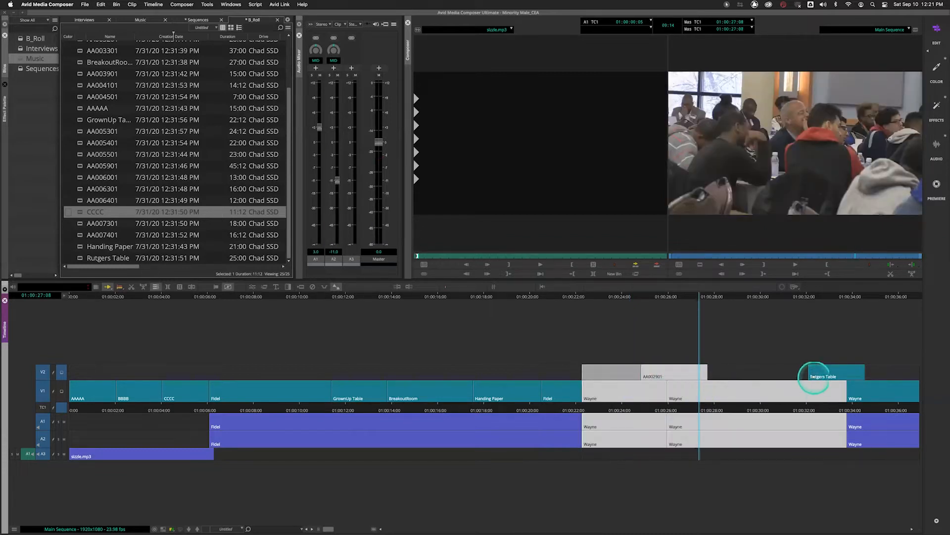
pyautogui.keyDown('shift'); pyautogui.click(839, 376); pyautogui.keyUp('shift')
pyautogui.keyDown('shift'); pyautogui.click(881, 391); pyautogui.keyUp('shift')
pyautogui.moveTo(572, 338); pyautogui.dragTo(926, 456)
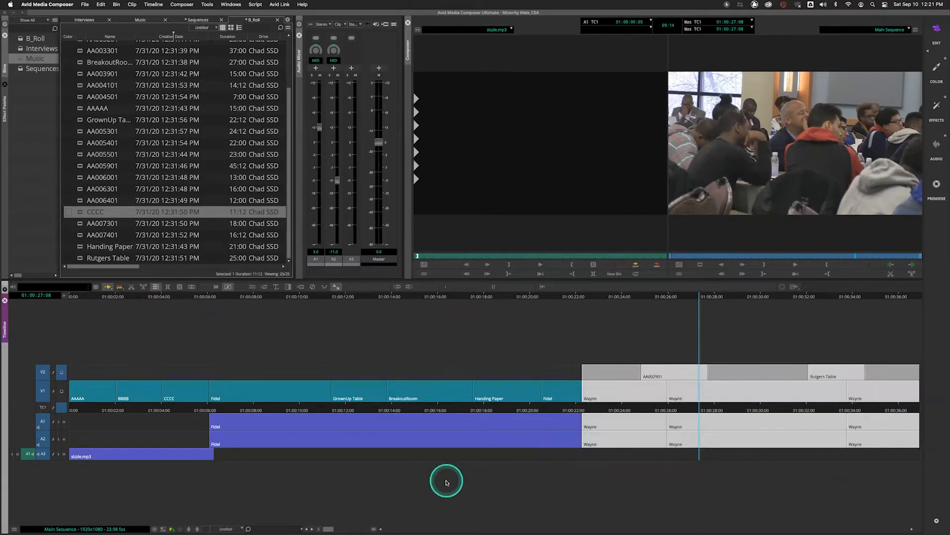
pyautogui.click(382, 485)
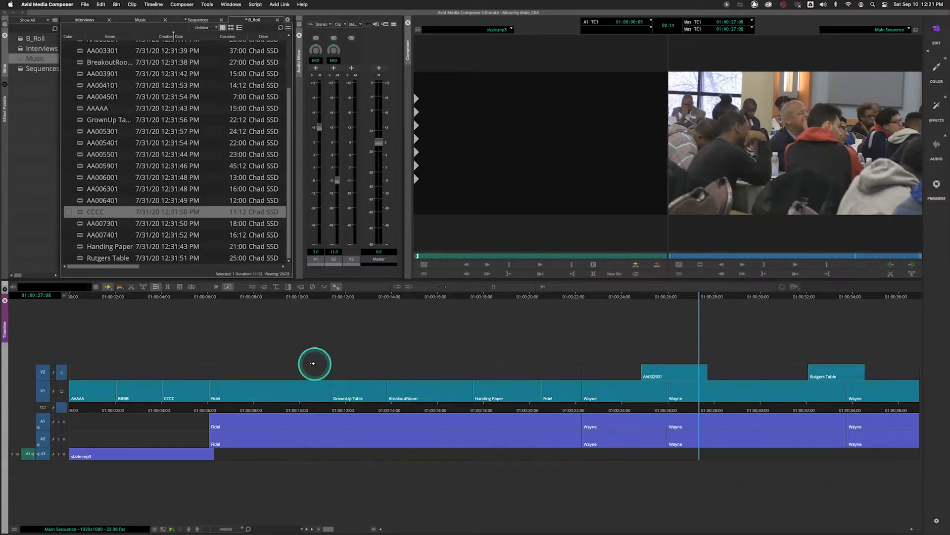
# - Lasso GrownUp Table alone on V1, clear it, and lasso GrownUp Table together with BreakoutRoom
pyautogui.moveTo(345, 391); pyautogui.dragTo(398, 414)
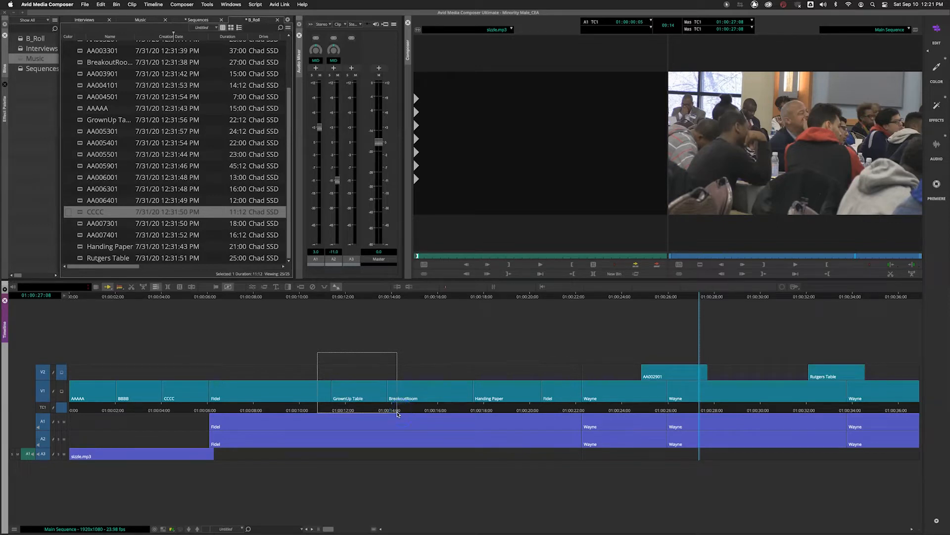
pyautogui.moveTo(398, 414); pyautogui.dragTo(388, 424)
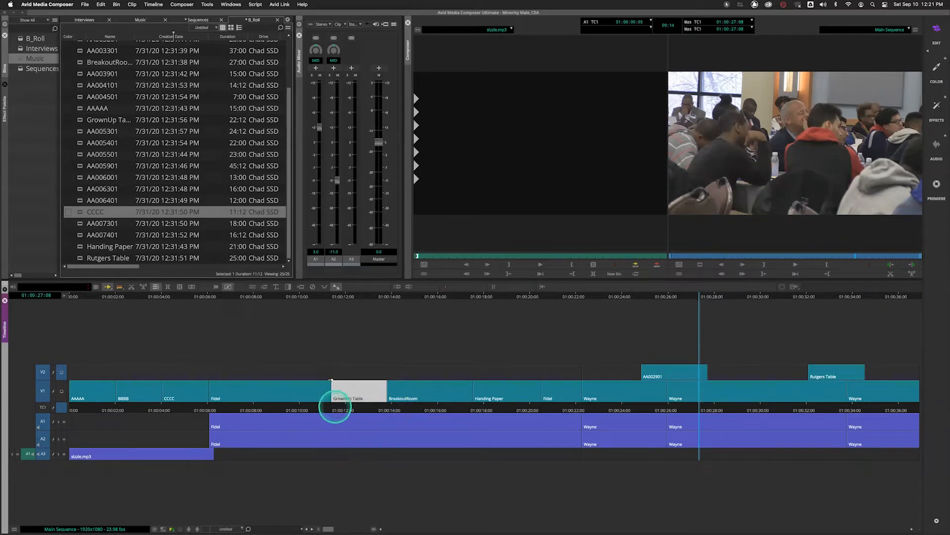
pyautogui.click(323, 336)
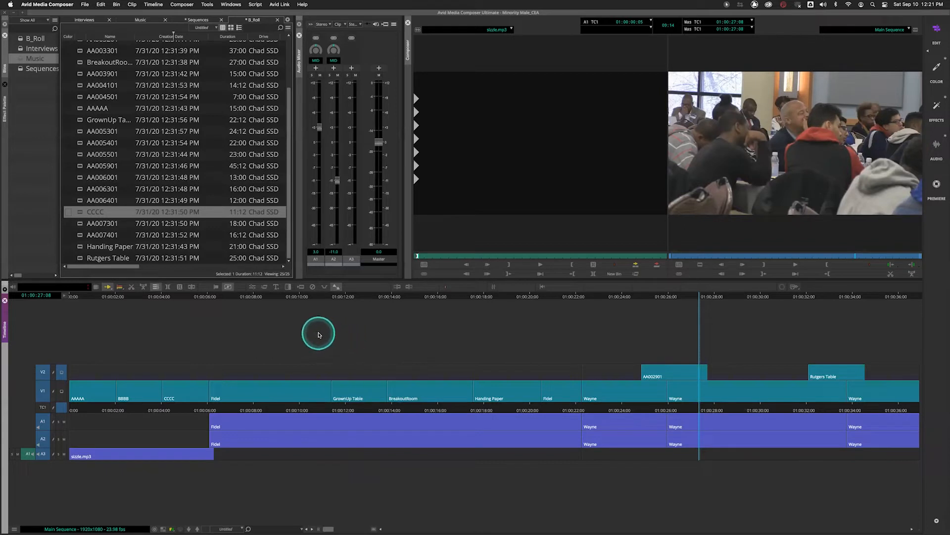
pyautogui.moveTo(325, 363); pyautogui.dragTo(357, 400)
pyautogui.moveTo(430, 419); pyautogui.dragTo(491, 416)
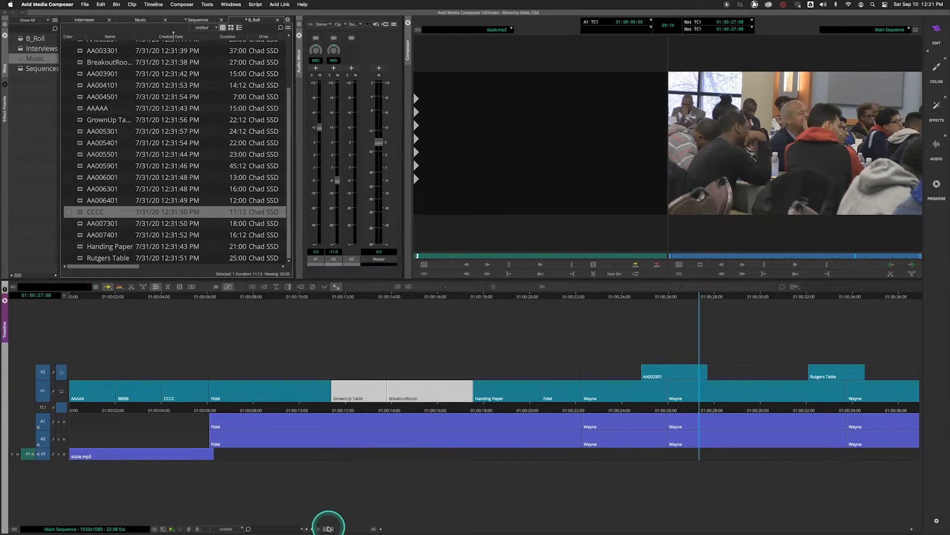
# - Deselect GrownUp Table and BreakoutRoom, lasso AAAAA at the start of V1, and clear the selection
pyautogui.moveTo(333, 529); pyautogui.dragTo(344, 529)
pyautogui.moveTo(474, 529); pyautogui.dragTo(318, 525)
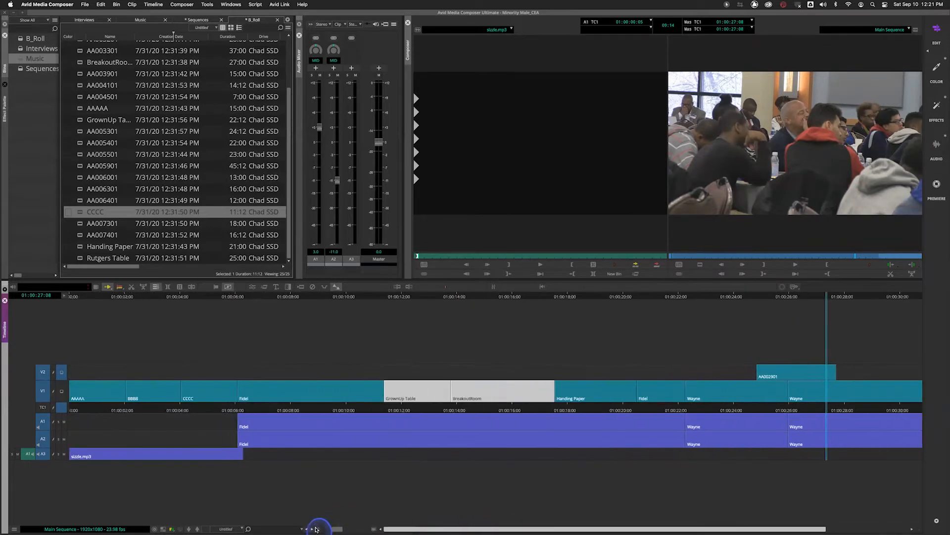
pyautogui.click(69, 359)
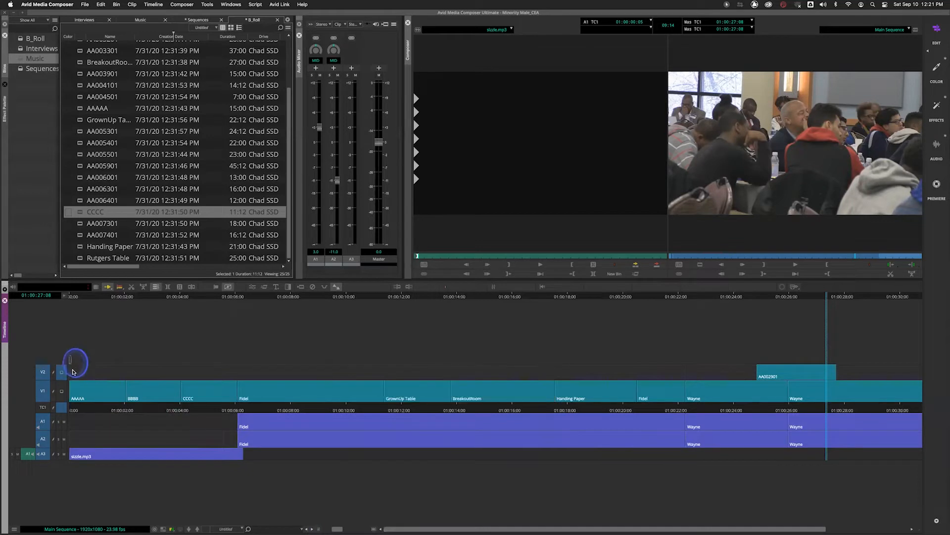
pyautogui.moveTo(81, 389); pyautogui.dragTo(132, 398)
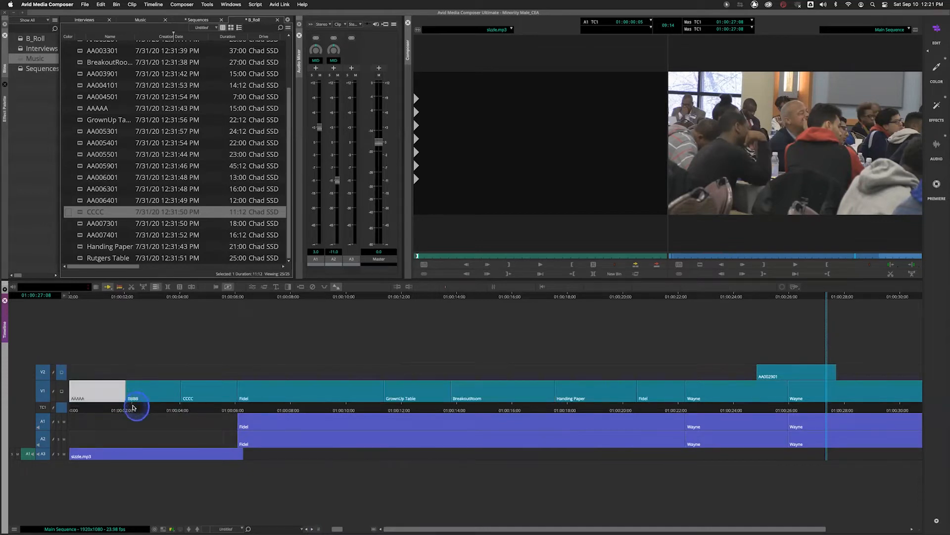
pyautogui.moveTo(76, 336); pyautogui.dragTo(121, 400)
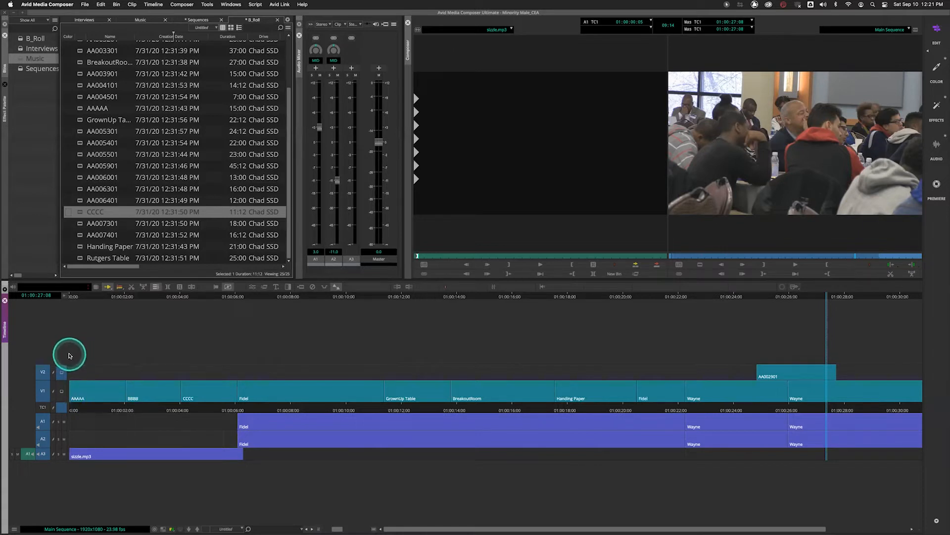
pyautogui.press('ctrl')
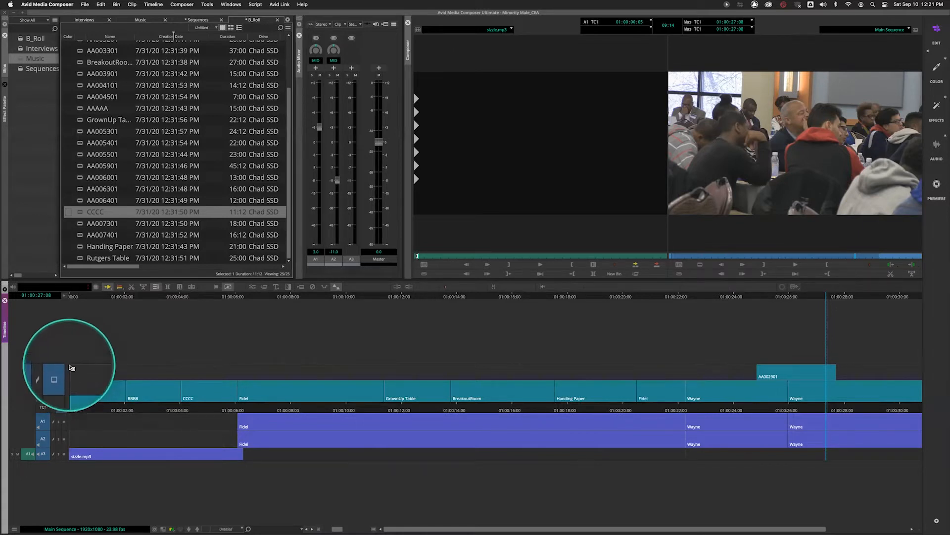
# - Lasso AAAAA on V1, lasso GrownUp Table twice, and clear the selection
pyautogui.moveTo(104, 402); pyautogui.dragTo(126, 406)
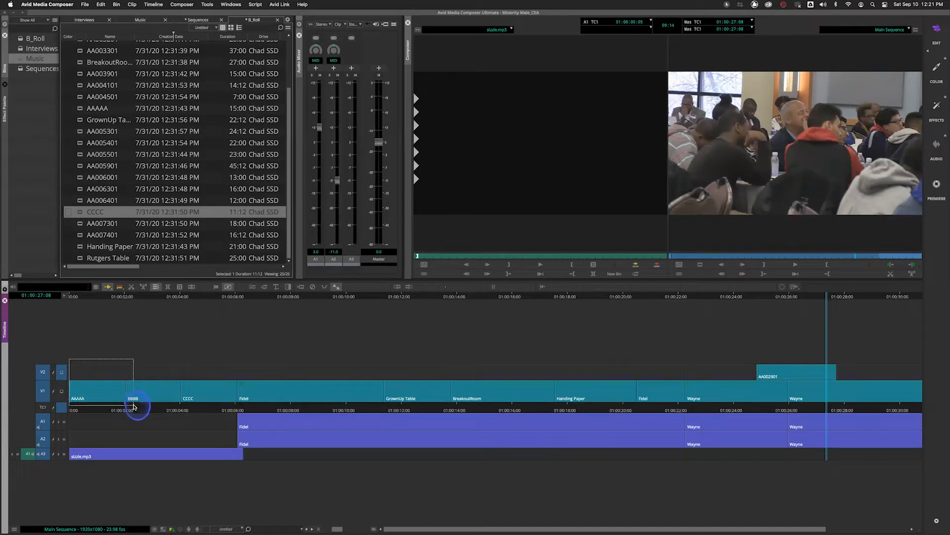
pyautogui.moveTo(133, 406); pyautogui.dragTo(133, 406)
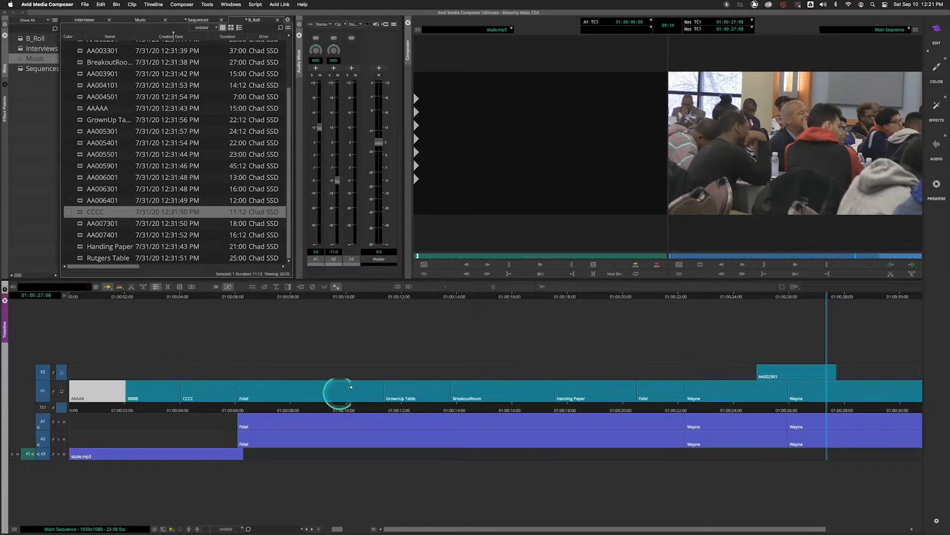
pyautogui.moveTo(375, 341); pyautogui.dragTo(463, 403)
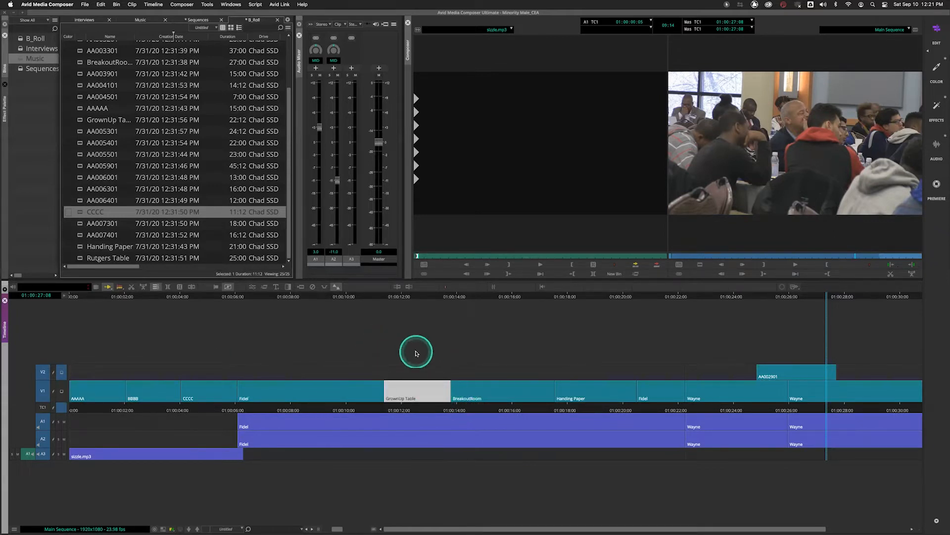
pyautogui.click(420, 409)
pyautogui.moveTo(382, 343); pyautogui.dragTo(454, 406)
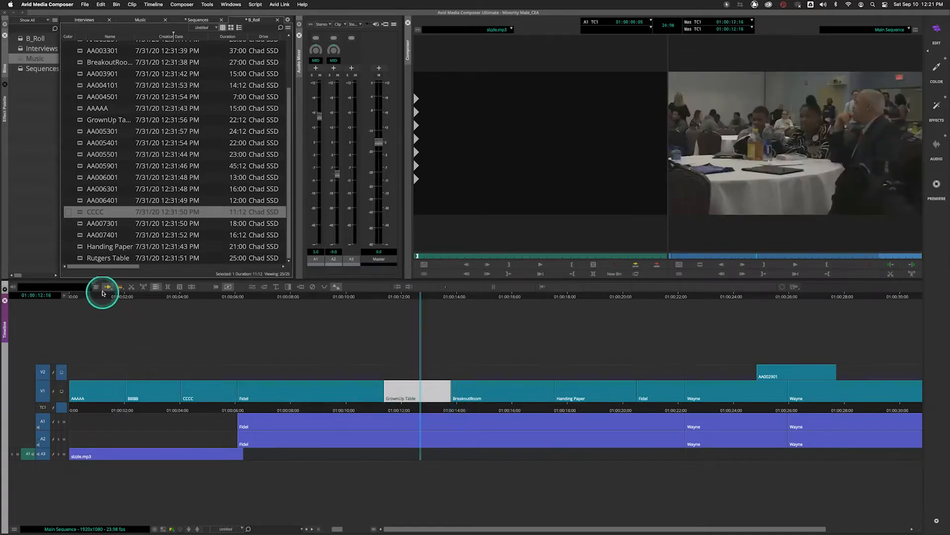
pyautogui.click(378, 344)
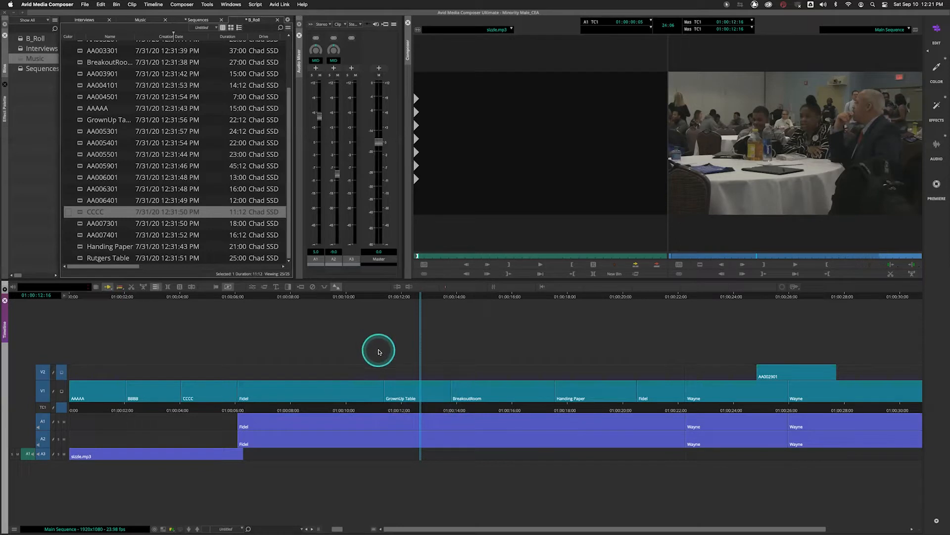
# - Open the MC English keyboard layout from the user settings, examine its Shift-level mappings, and close the settings
pyautogui.press('super+=')
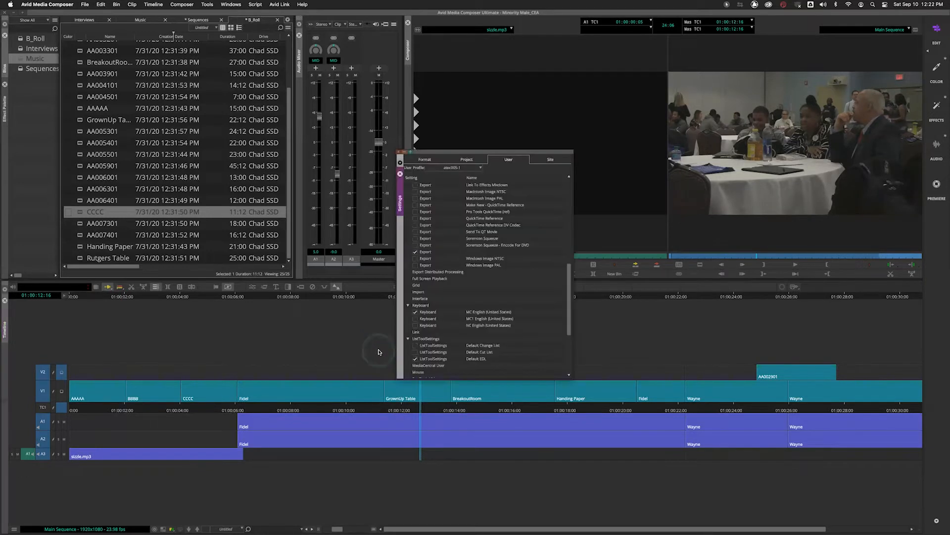
pyautogui.doubleClick(427, 312)
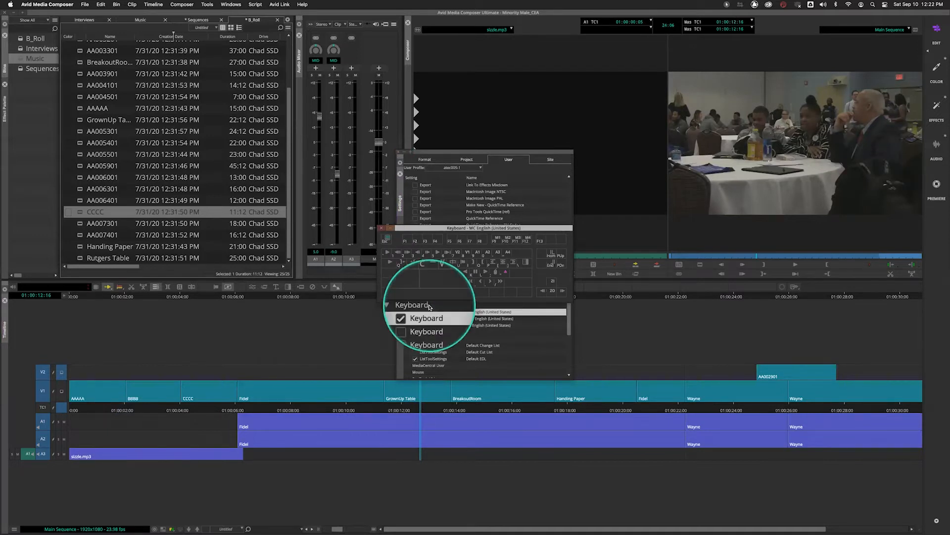
pyautogui.press('shift')
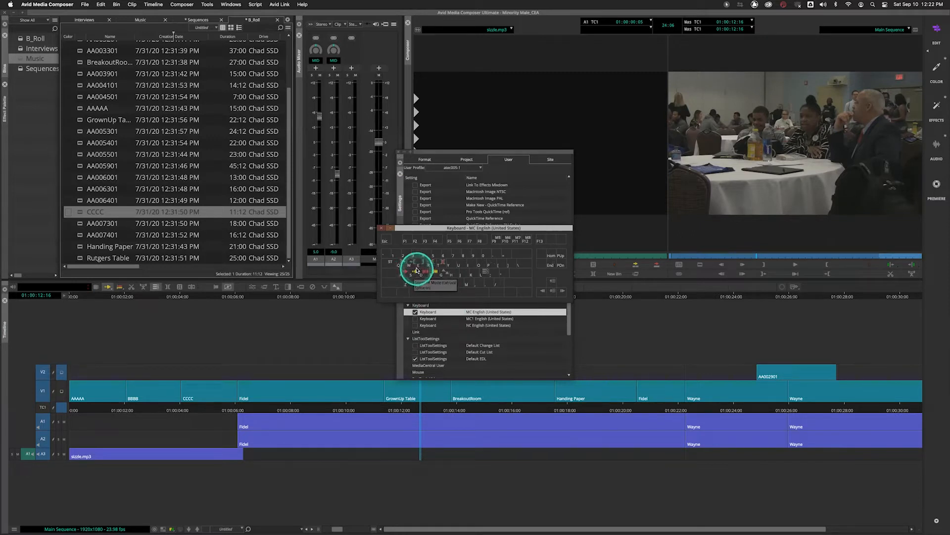
pyautogui.click(379, 231)
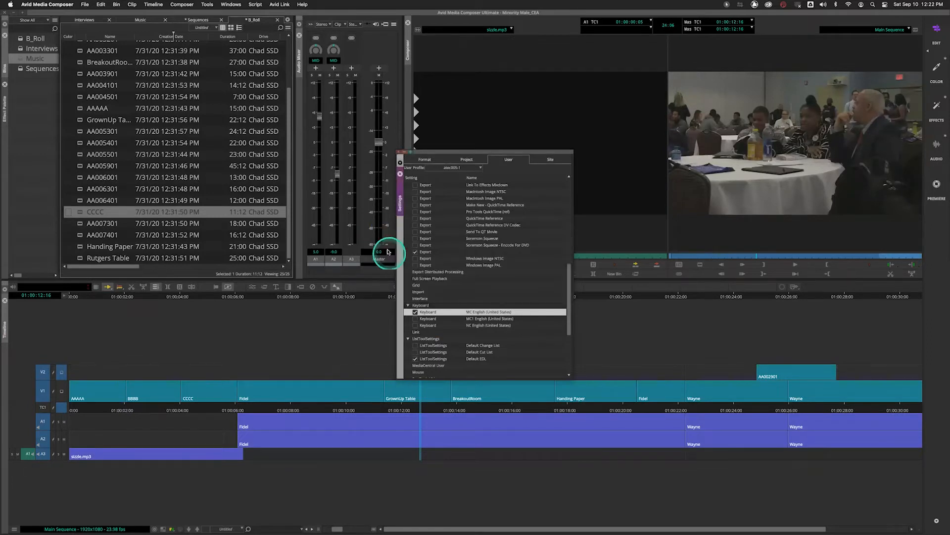
pyautogui.click(409, 340)
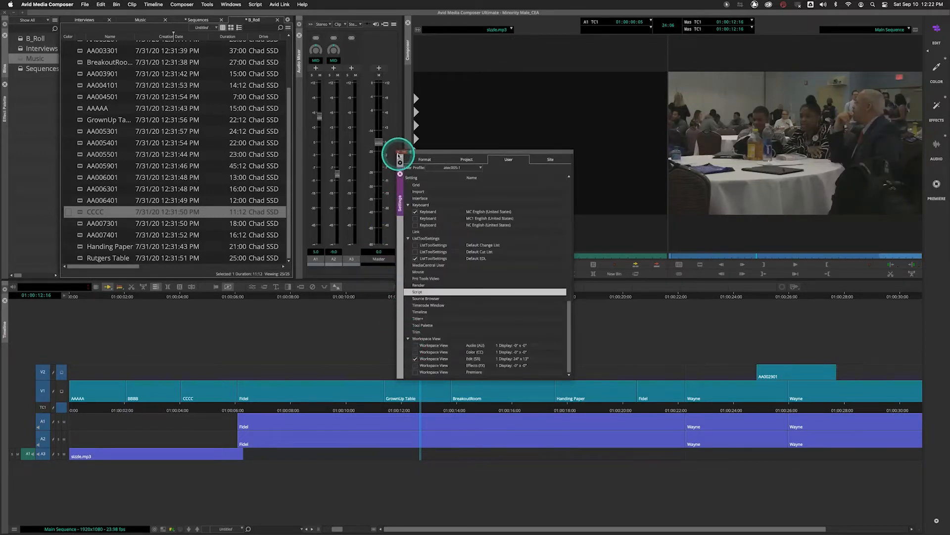
pyautogui.click(399, 152)
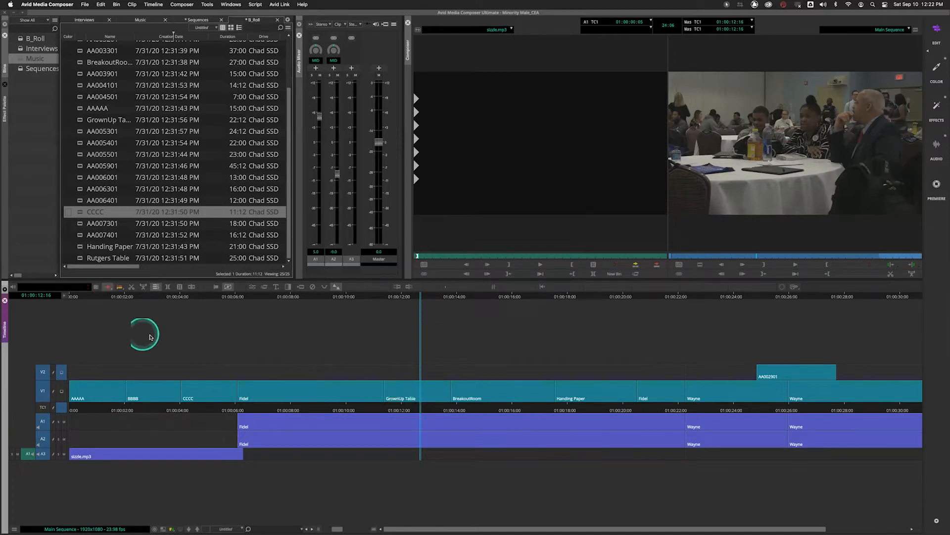
# - Switch to the red segment mode and select the AA002901 clip on V2
pyautogui.click(109, 288)
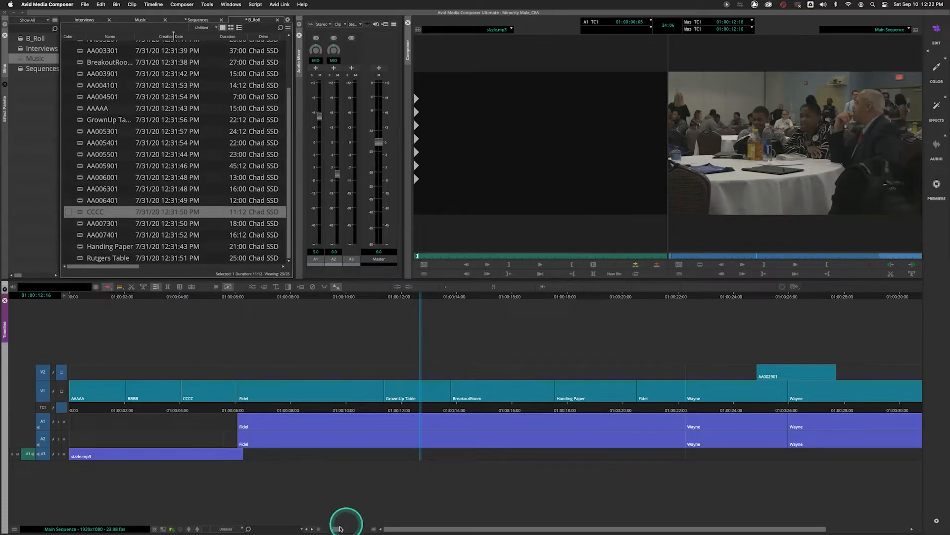
pyautogui.moveTo(337, 529); pyautogui.dragTo(328, 529)
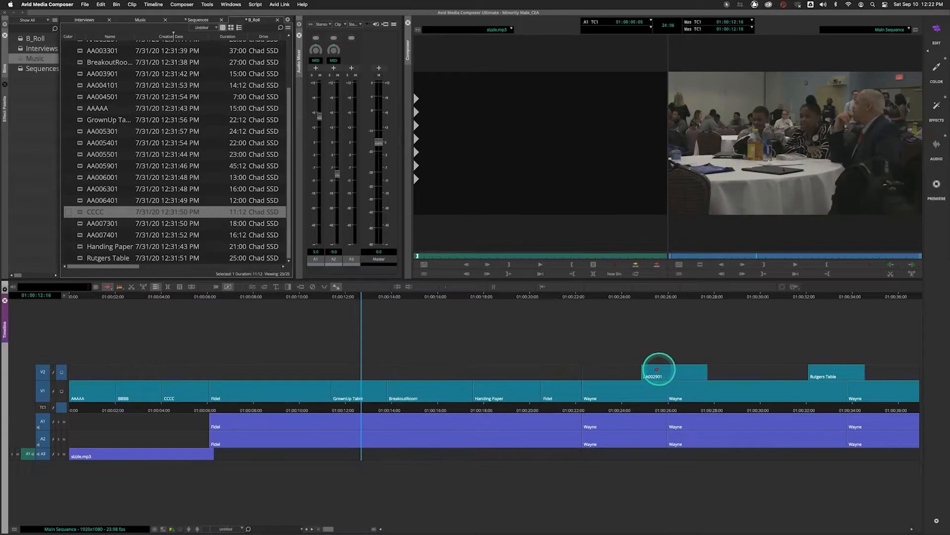
pyautogui.click(660, 370)
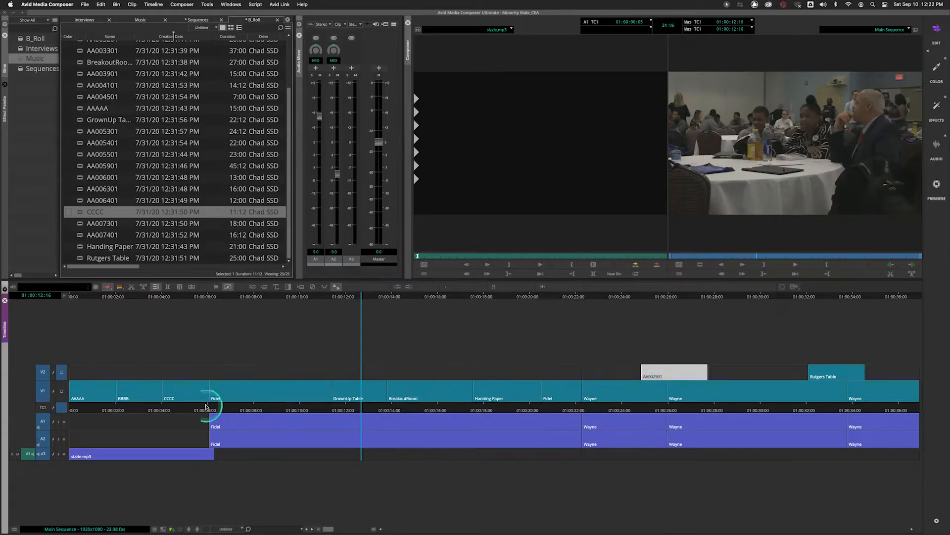
# - Lift BBBB out of V1 in red segment mode and undo the deletion
pyautogui.click(129, 392)
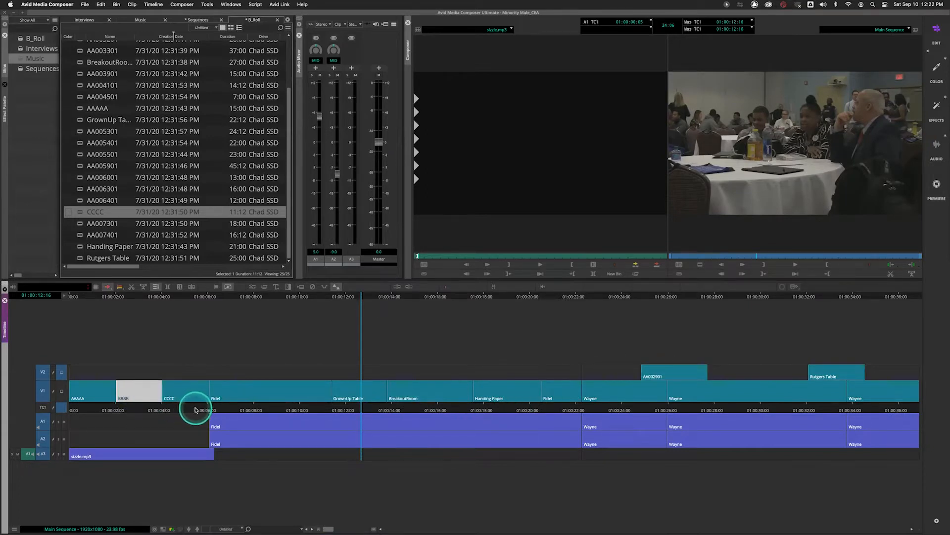
pyautogui.press('Delete')
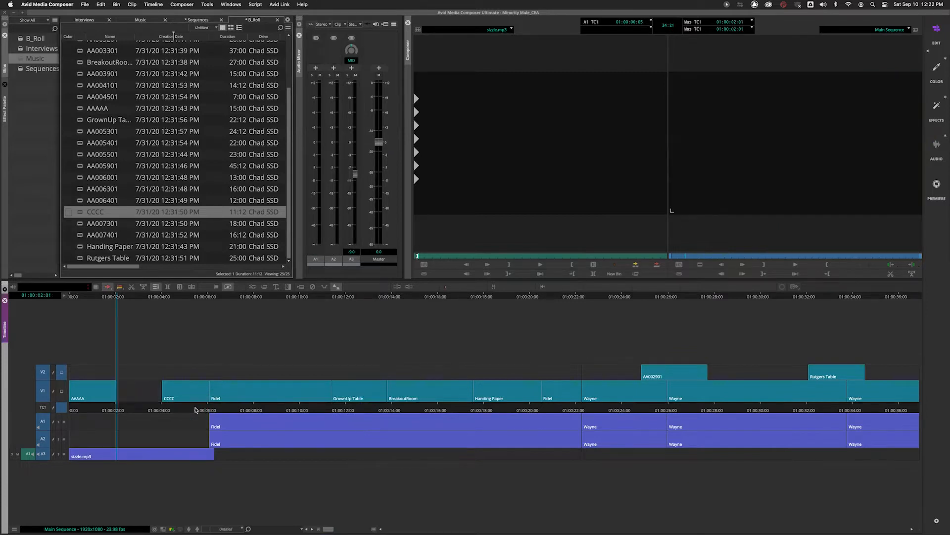
pyautogui.press('super+z')
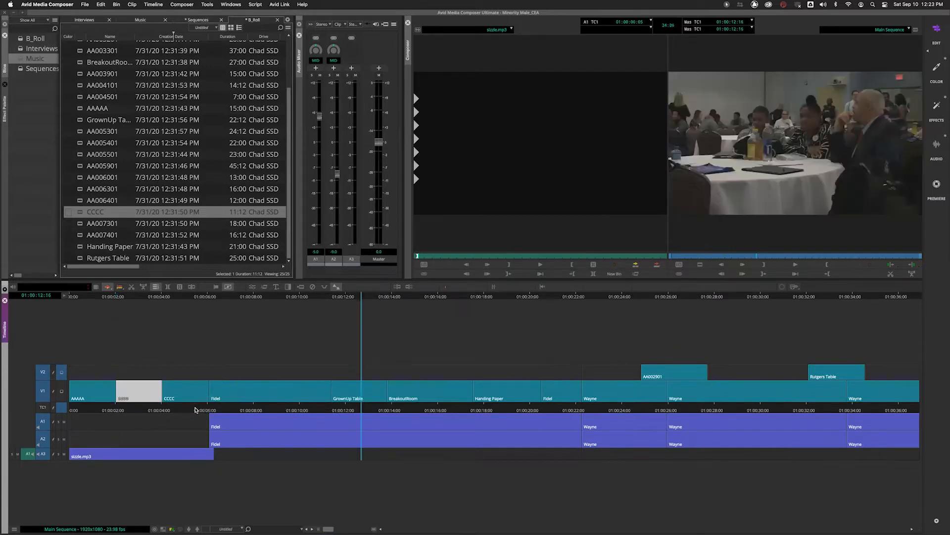
# - Extract BBBB from V1 in yellow segment mode and undo the extraction
pyautogui.click(140, 395)
pyautogui.press('x')
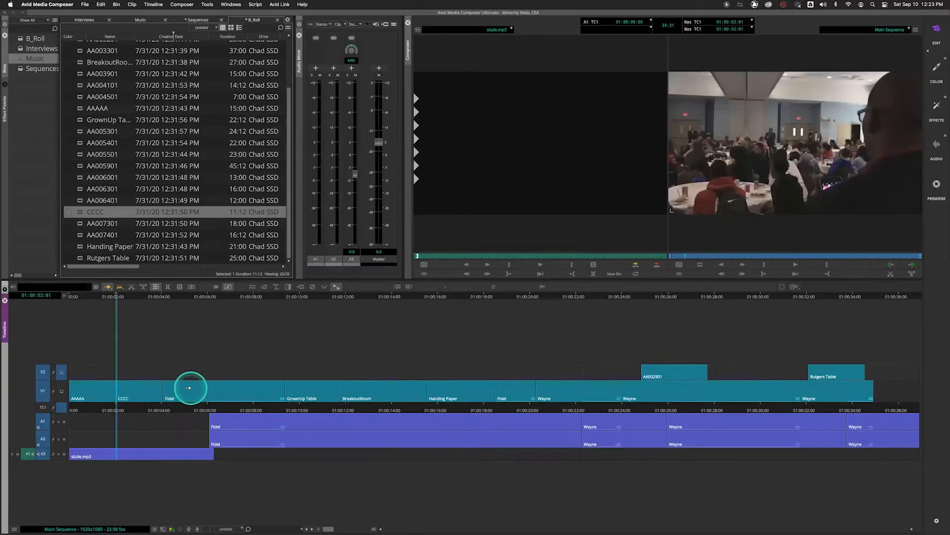
pyautogui.press('super+z')
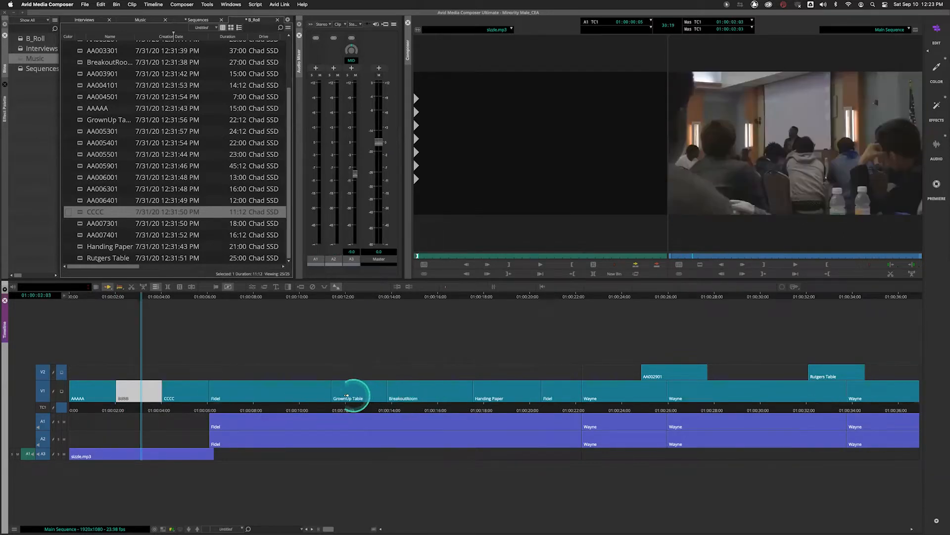
# - Extract the first interviewee's opening clip on V1 with its linked audio on A1 and A2, and undo the extraction
pyautogui.click(294, 397)
pyautogui.click(292, 394)
pyautogui.press('x')
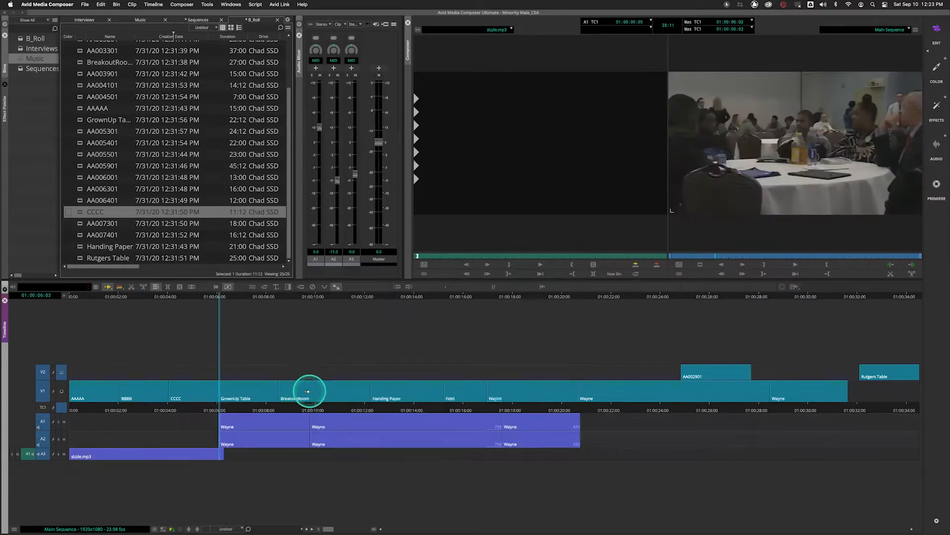
pyautogui.press('super+z')
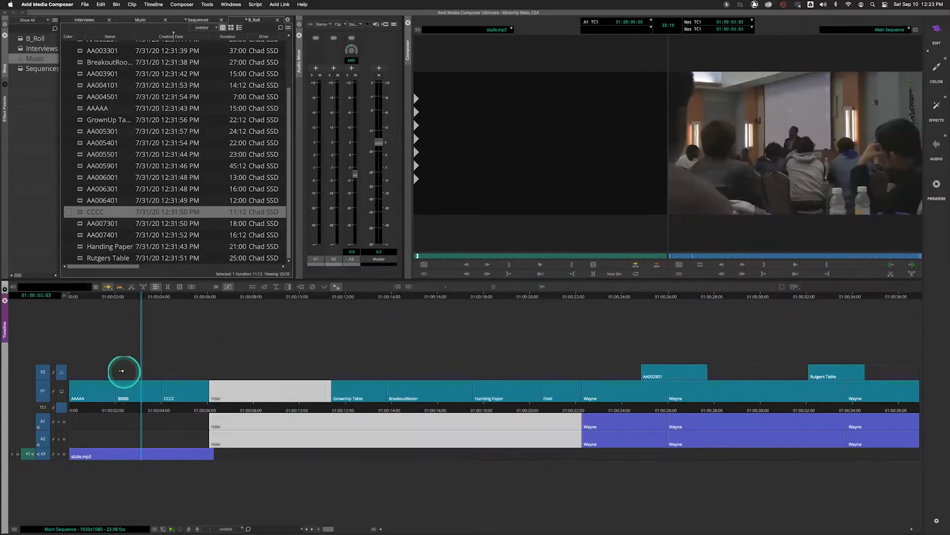
# - Return to the red segment mode, lift AA002901 from V2, and undo the deletion
pyautogui.click(144, 371)
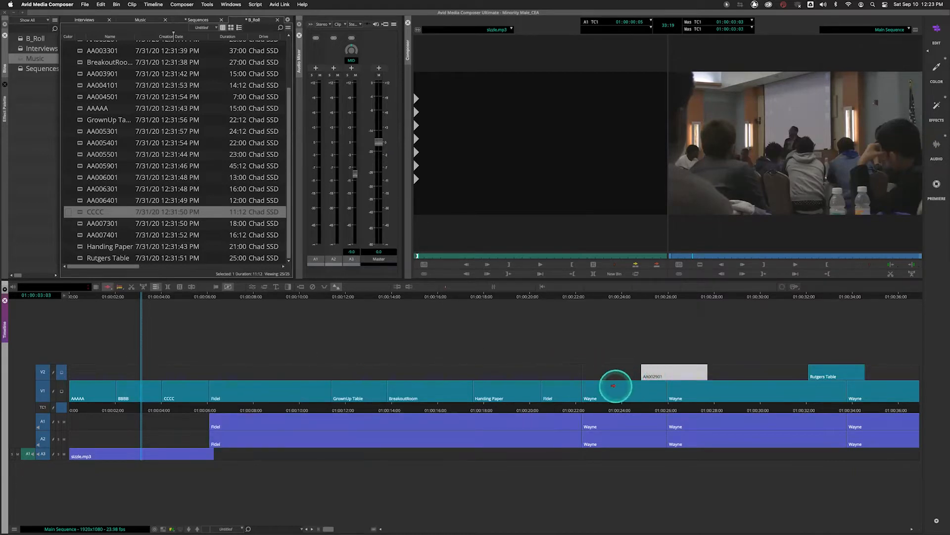
pyautogui.press('Delete')
pyautogui.press('super+z')
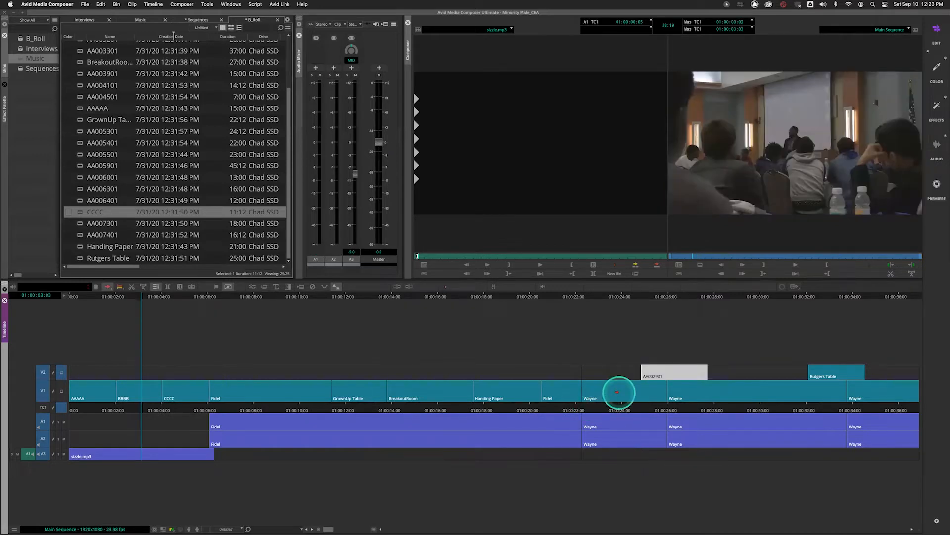
# - Overwrite BBBB with CCCC and GrownUp Table with BreakoutRoom on V1, undoing each move
pyautogui.click(183, 394)
pyautogui.moveTo(182, 394); pyautogui.dragTo(138, 393)
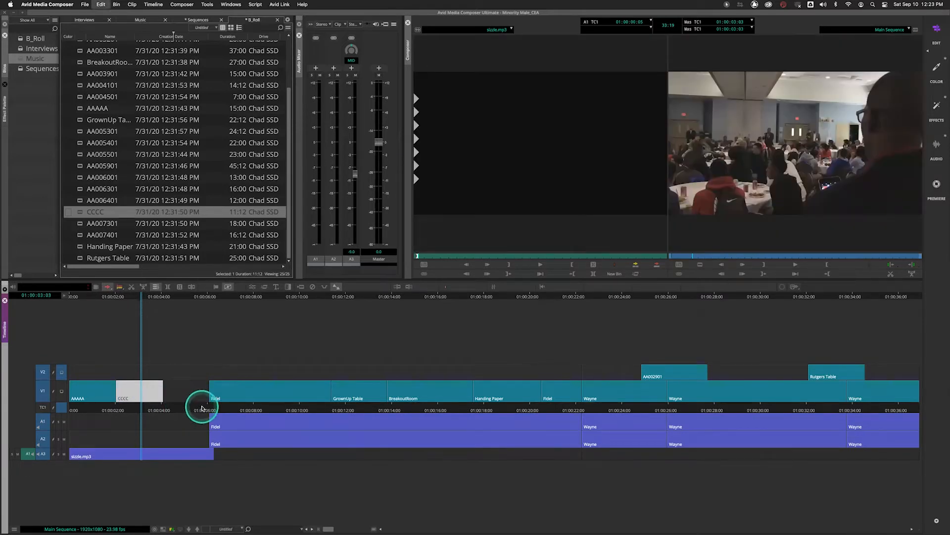
pyautogui.press('super+z')
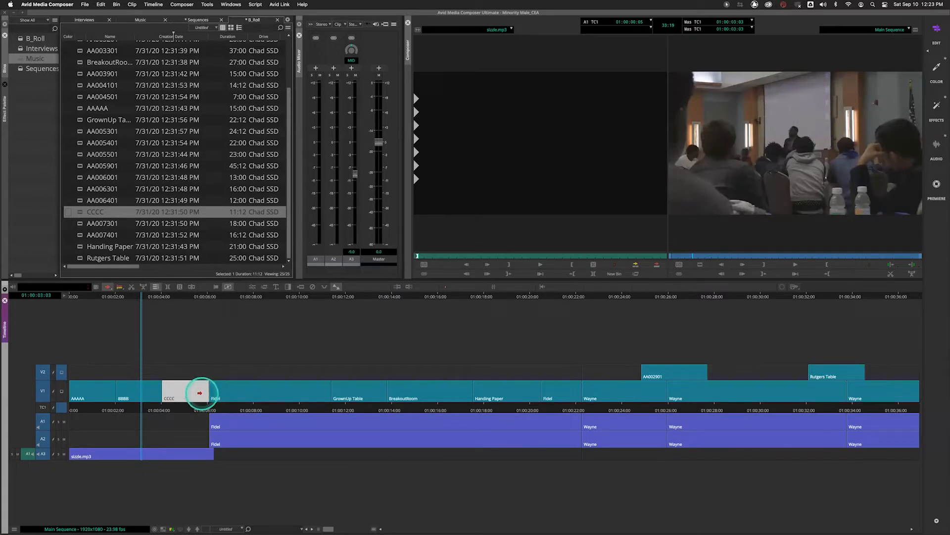
pyautogui.moveTo(428, 393); pyautogui.dragTo(369, 396)
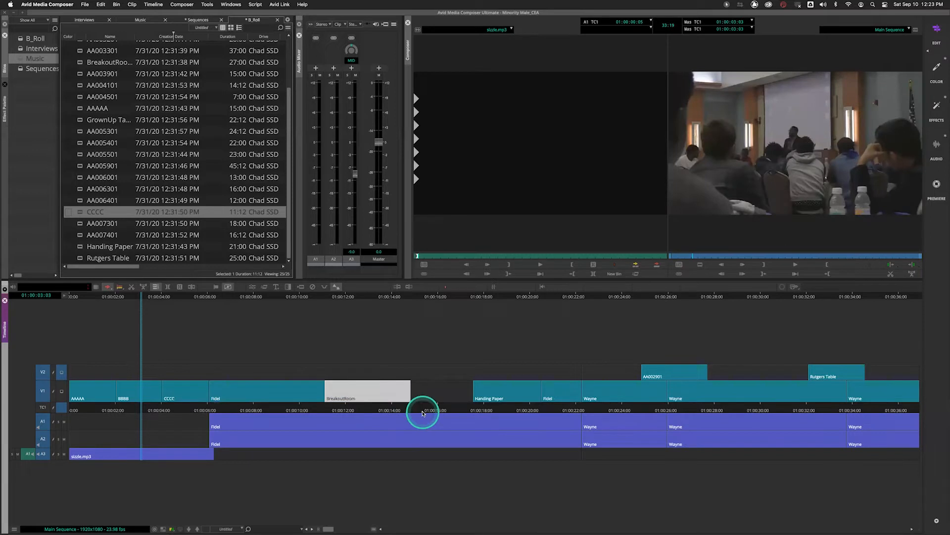
pyautogui.press('super+z')
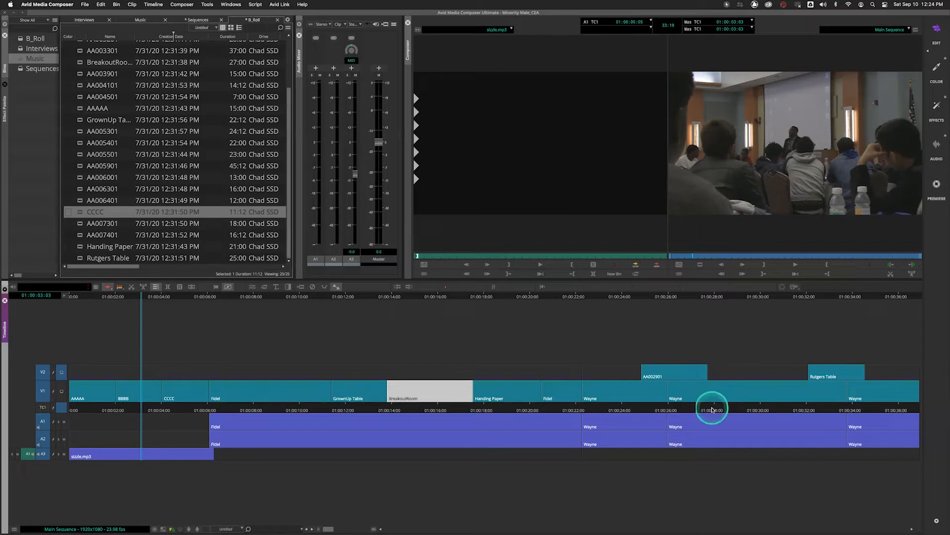
# - Park the playhead at 01:00:26:22 and shift AA002901 slightly later on V2
pyautogui.click(687, 397)
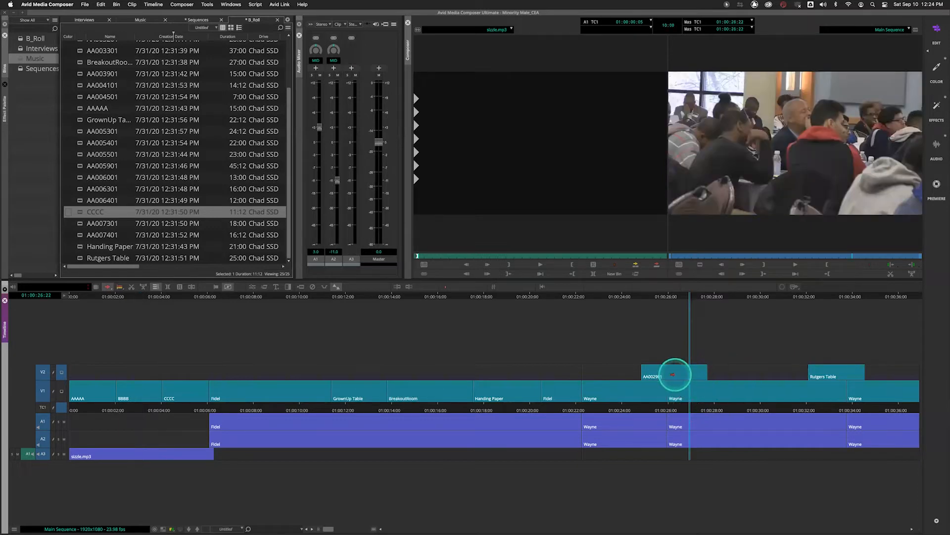
pyautogui.moveTo(662, 373)
pyautogui.mouseDown()
pyautogui.moveTo(694, 385)
pyautogui.moveTo(681, 370)
pyautogui.moveTo(644, 375)
pyautogui.mouseUp()
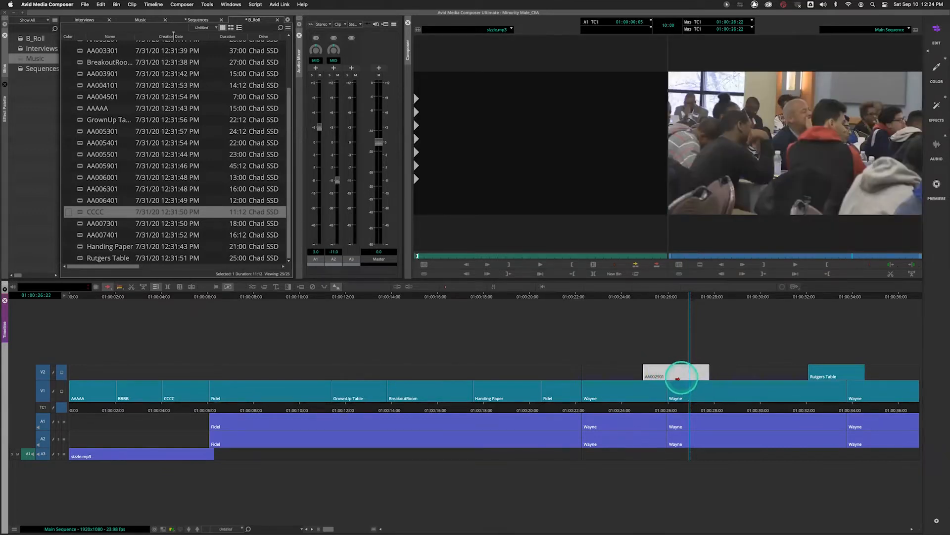
pyautogui.moveTo(181, 455); pyautogui.dragTo(286, 453)
pyautogui.moveTo(666, 371)
pyautogui.mouseDown()
pyautogui.moveTo(664, 359)
pyautogui.moveTo(557, 357)
pyautogui.moveTo(497, 374)
pyautogui.moveTo(666, 375)
pyautogui.mouseUp()
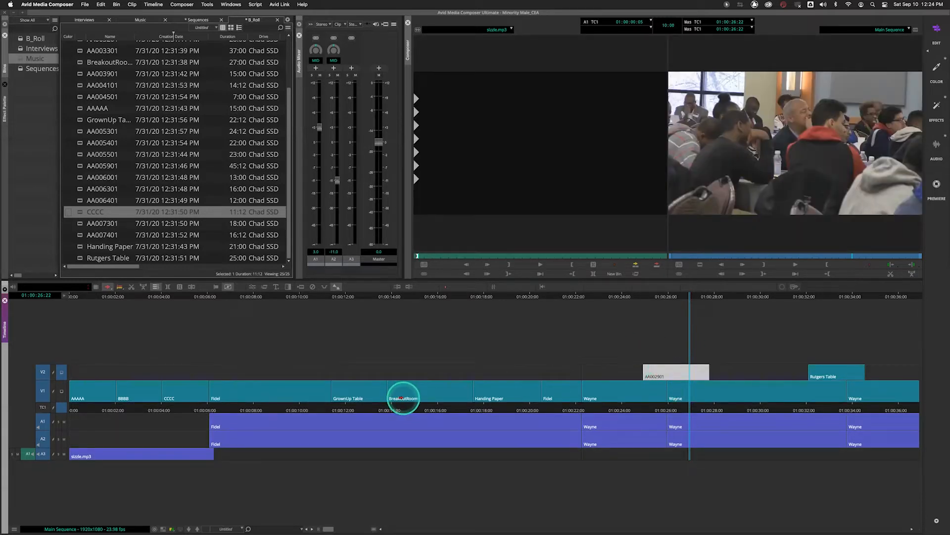
# - Move GrownUp Table, BreakoutRoom and Handing Paper straight up from V1 to V2, and undo the three moves
pyautogui.click(355, 391)
pyautogui.click(355, 391)
pyautogui.click(355, 393)
pyautogui.moveTo(360, 380); pyautogui.dragTo(410, 378)
pyautogui.click(411, 381)
pyautogui.moveTo(487, 389); pyautogui.dragTo(491, 377)
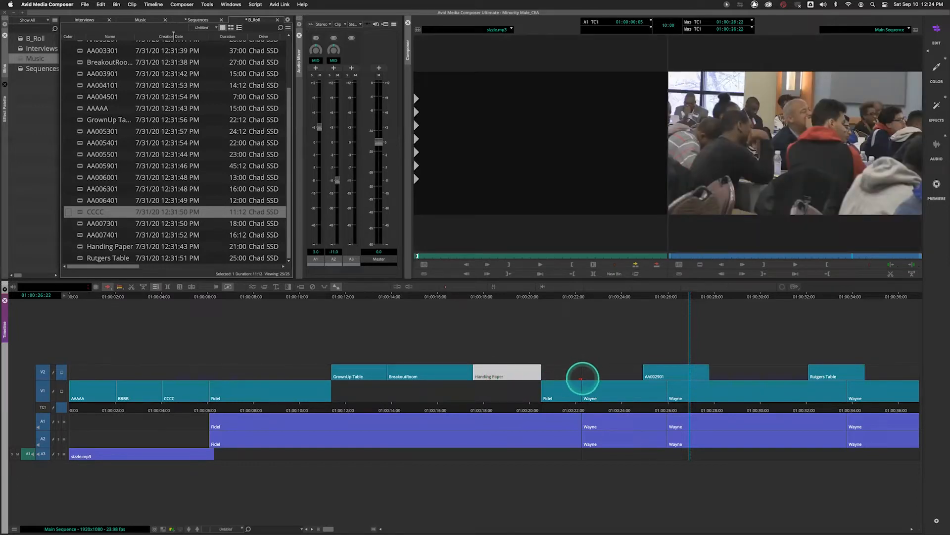
pyautogui.press('super+z')
pyautogui.press('super+z')
pyautogui.press('super+z')
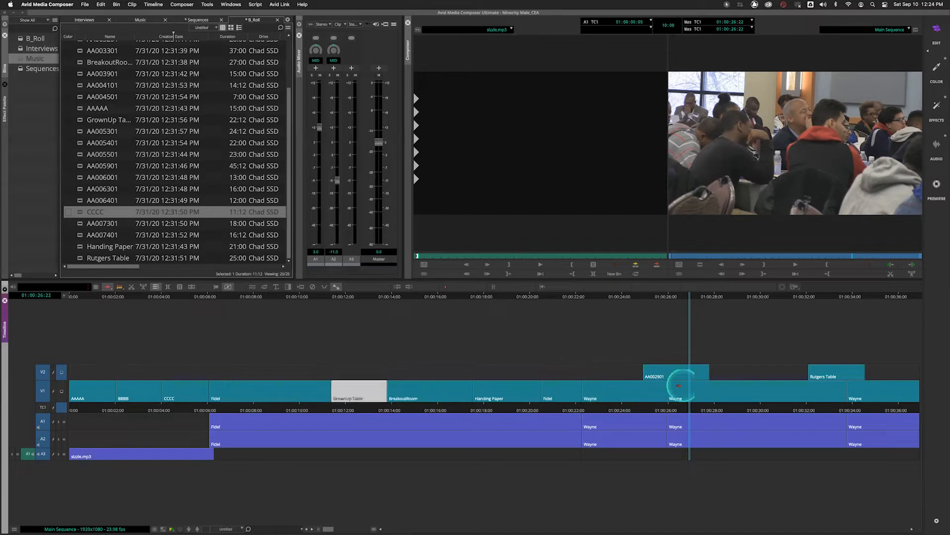
# - Move Rutgers Table earlier on V2, past AA002901, and undo the move, then repeat with a slightly earlier position and undo again
pyautogui.moveTo(828, 375); pyautogui.dragTo(566, 375)
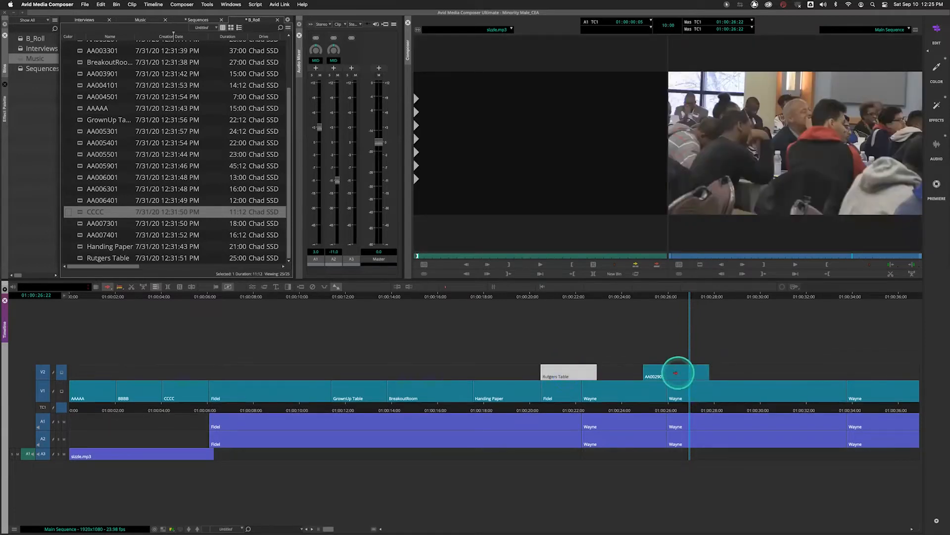
pyautogui.press('super+z')
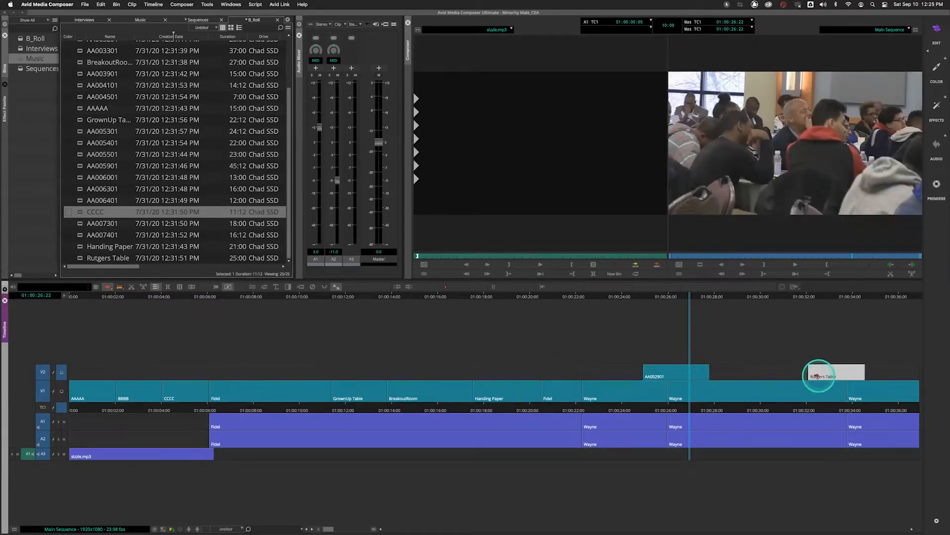
pyautogui.moveTo(832, 374); pyautogui.dragTo(540, 374)
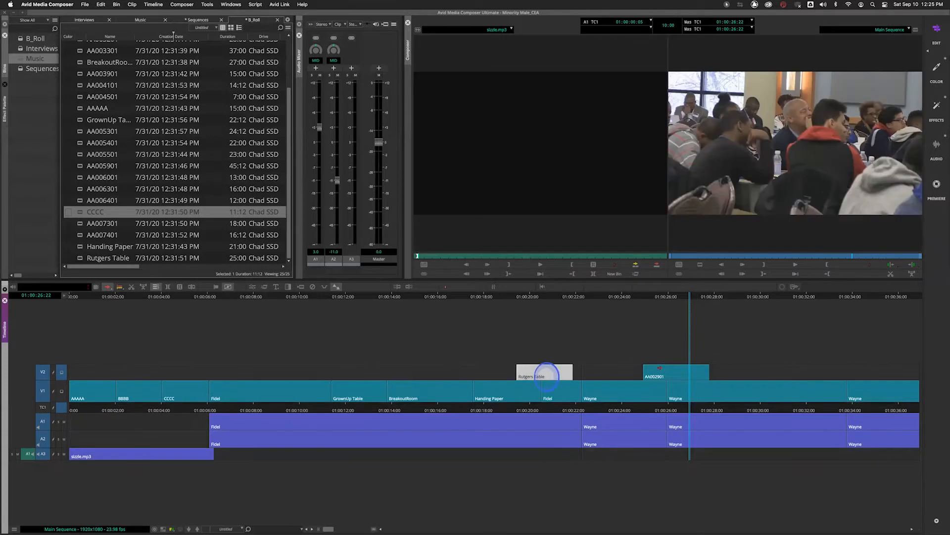
pyautogui.press('super+z')
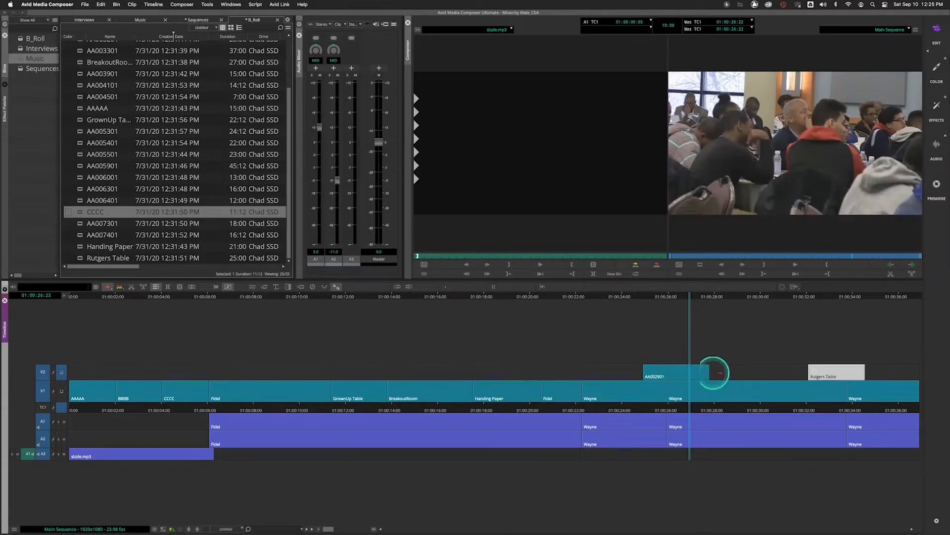
# - Shift Rutgers Table slightly later on V2, finishing in the red segment mode
pyautogui.rightClick(105, 288)
pyautogui.click(115, 301)
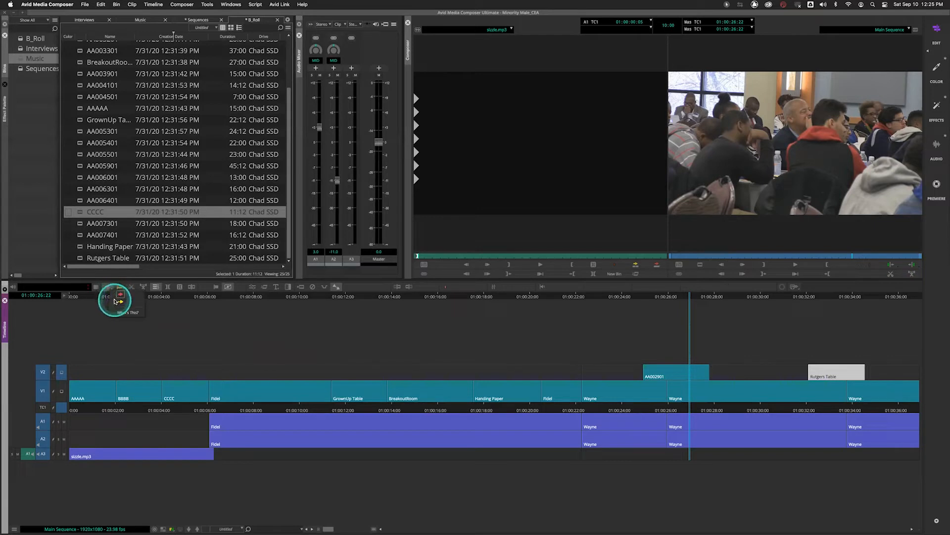
pyautogui.moveTo(826, 375)
pyautogui.mouseDown()
pyautogui.moveTo(753, 354)
pyautogui.moveTo(581, 356)
pyautogui.moveTo(587, 381)
pyautogui.moveTo(706, 364)
pyautogui.moveTo(760, 368)
pyautogui.moveTo(671, 356)
pyautogui.moveTo(562, 365)
pyautogui.moveTo(708, 341)
pyautogui.moveTo(782, 372)
pyautogui.moveTo(838, 372)
pyautogui.mouseUp()
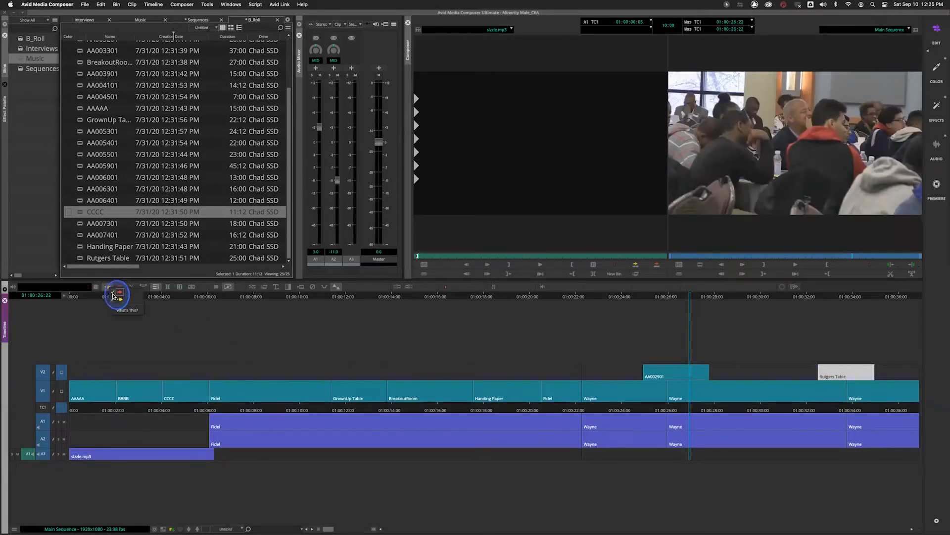
pyautogui.click(180, 327)
pyautogui.moveTo(855, 372)
pyautogui.mouseDown()
pyautogui.moveTo(630, 366)
pyautogui.moveTo(591, 376)
pyautogui.moveTo(858, 375)
pyautogui.mouseUp()
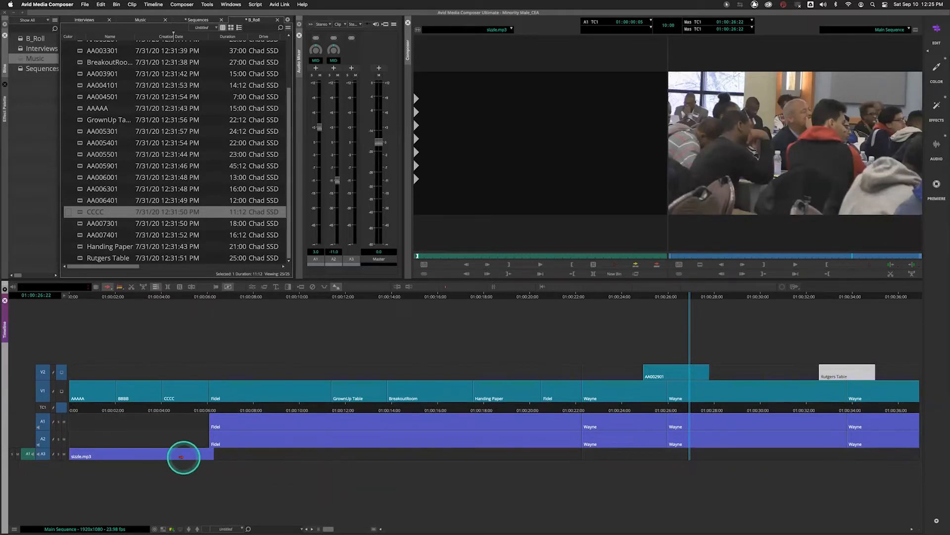
# - Slide sizzle.mp3 about two seconds later on A3, and undo the move
pyautogui.moveTo(187, 456); pyautogui.dragTo(234, 457)
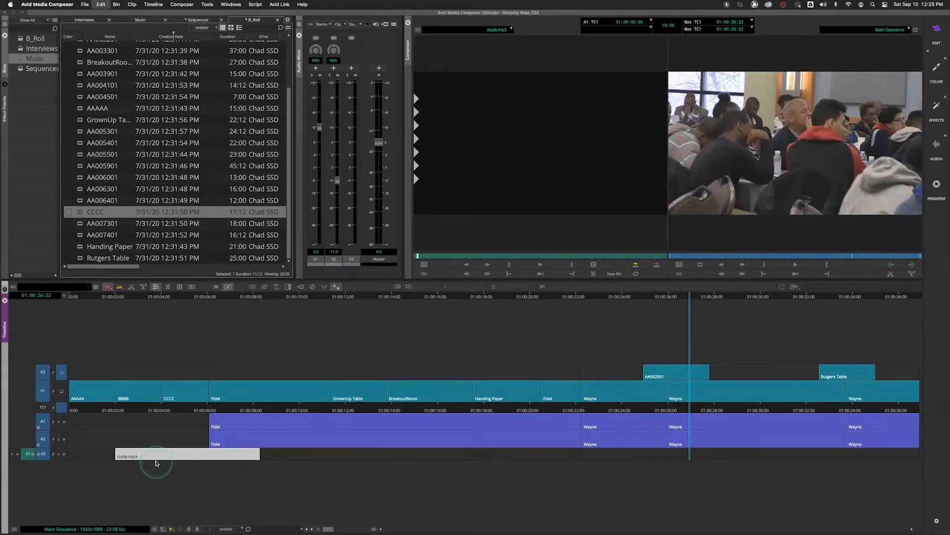
pyautogui.press('super+z')
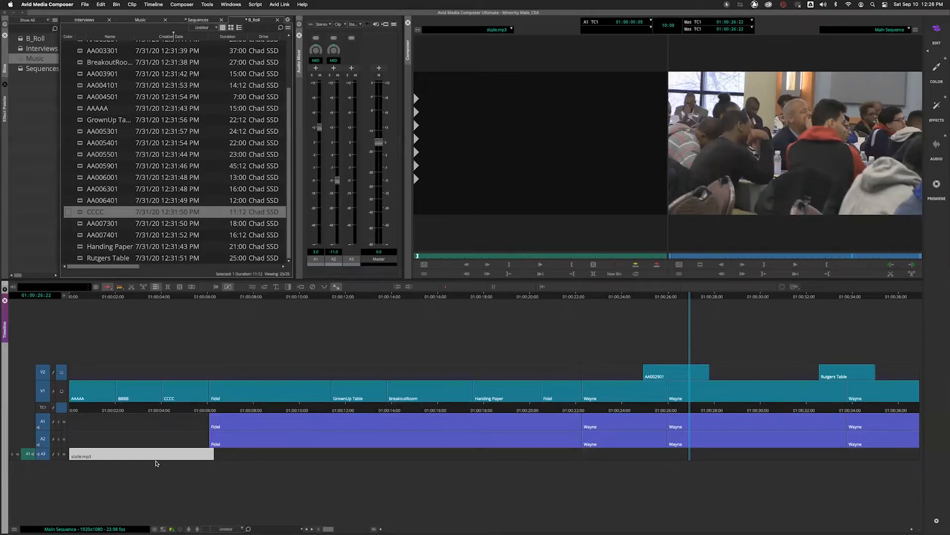
# - Switch to the yellow segment mode, extract AA002901 from V2, and undo the deletion
pyautogui.rightClick(107, 287)
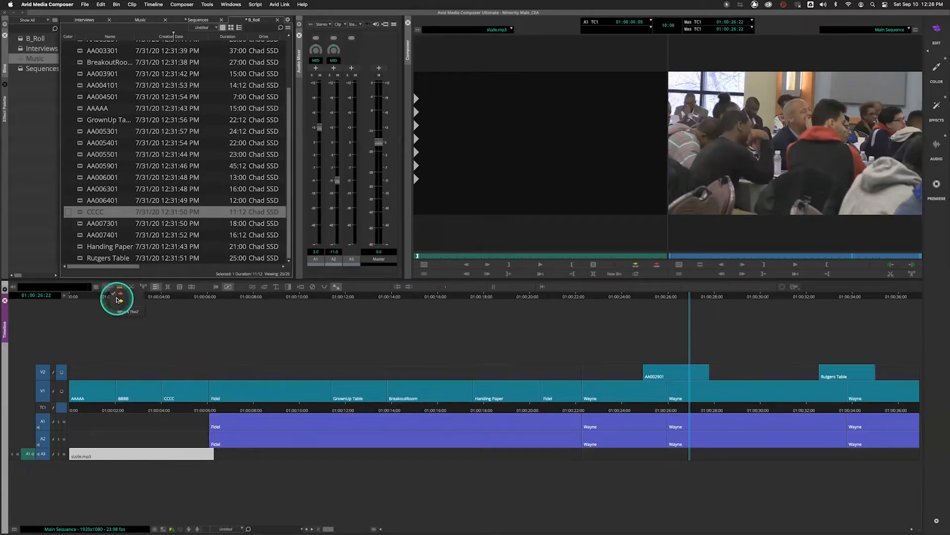
pyautogui.click(119, 300)
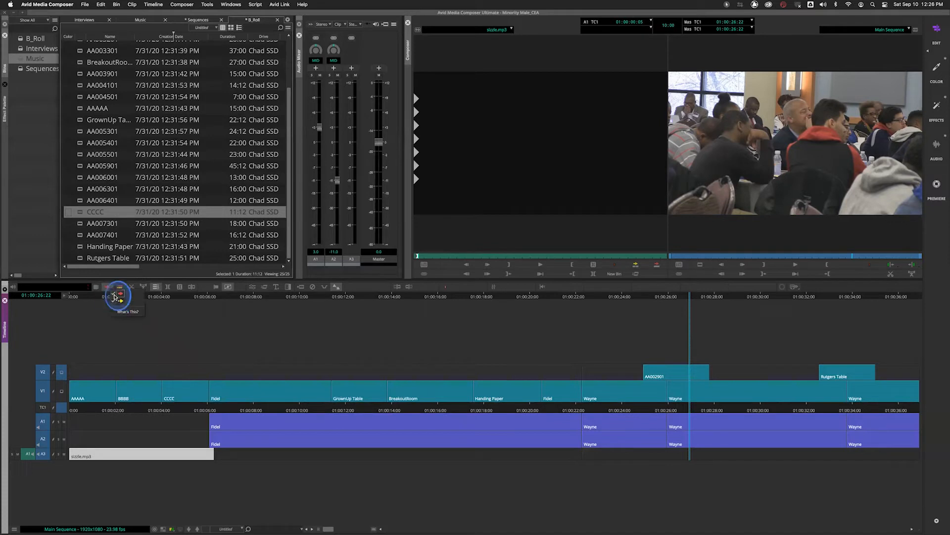
pyautogui.click(681, 374)
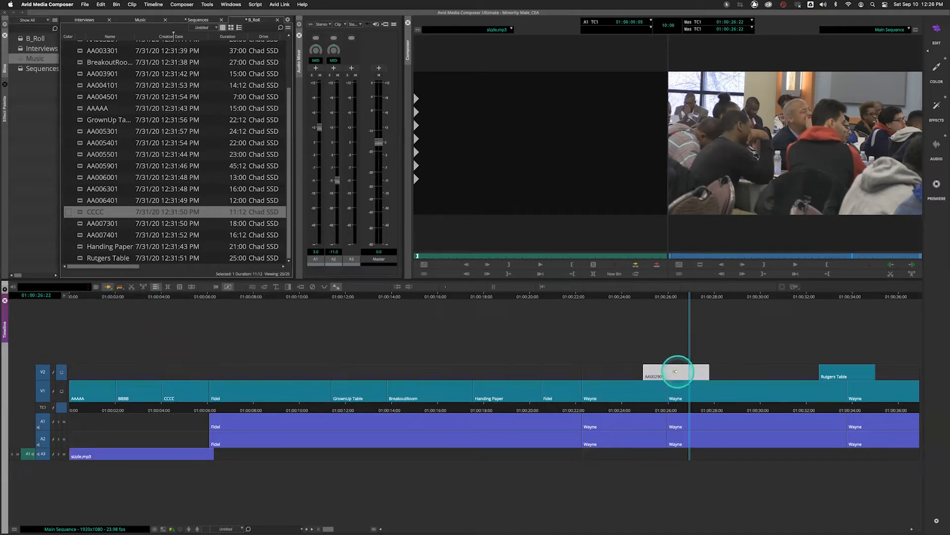
pyautogui.press('Delete')
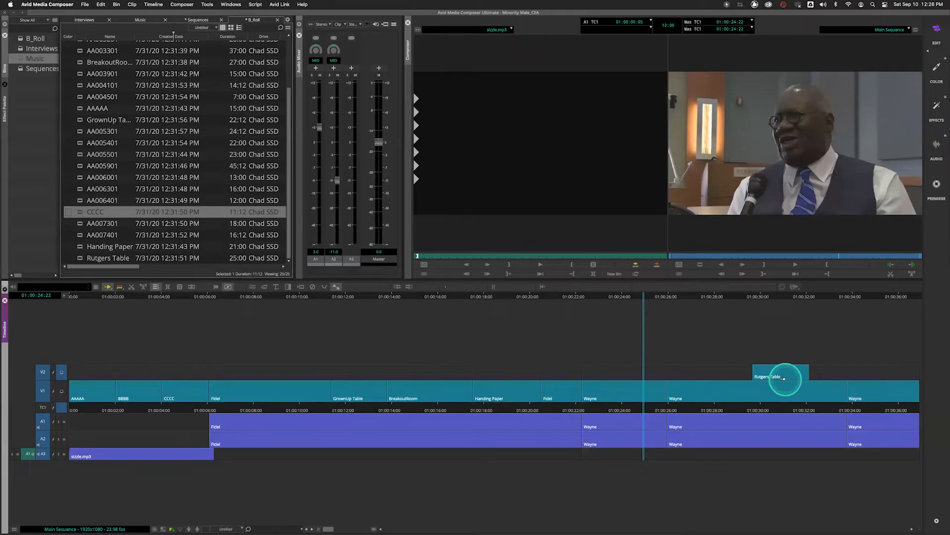
pyautogui.press('super+z')
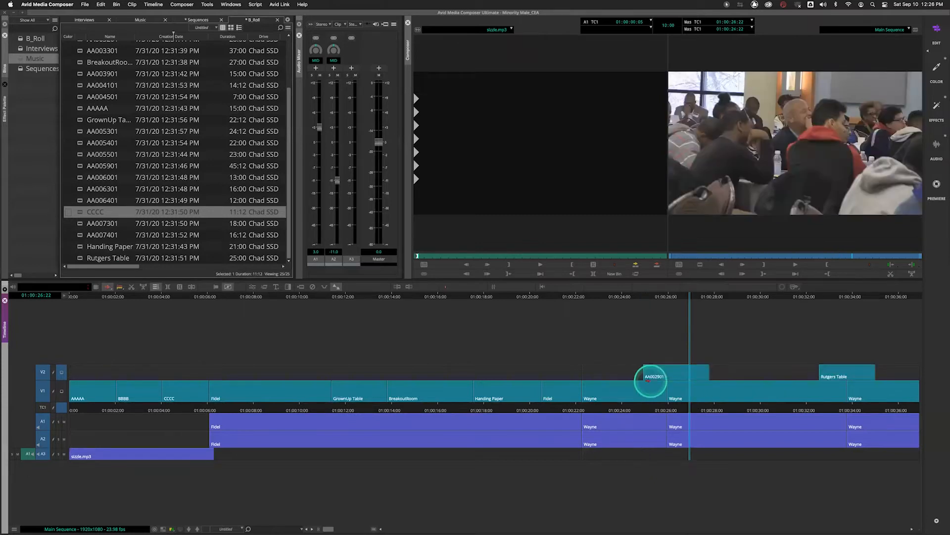
# - Lift AA002901 from V2 in the red segment mode, and undo the deletion
pyautogui.click(664, 374)
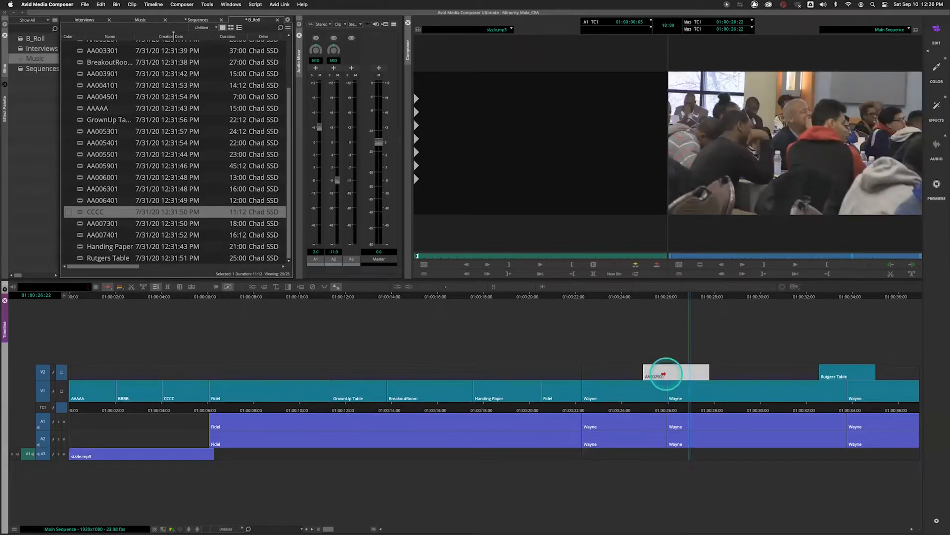
pyautogui.press('Delete')
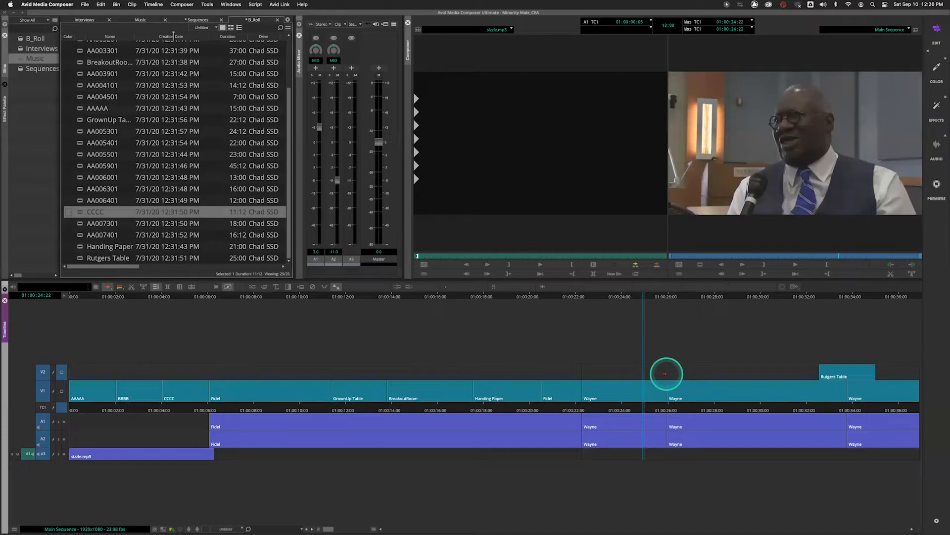
pyautogui.press('super+z')
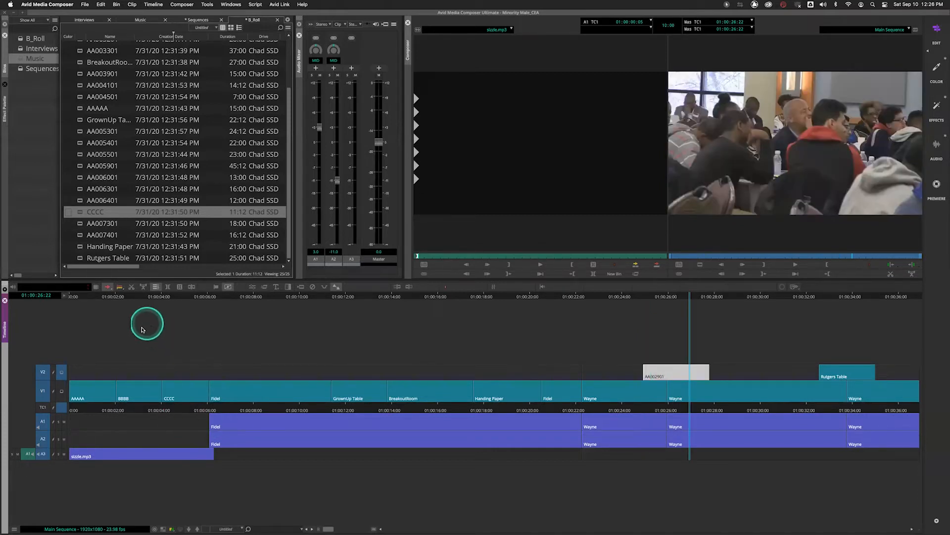
# - Deselect AA002901 and scrub the playhead along the timecode track, ending at 01:00:11:13
pyautogui.click(107, 287)
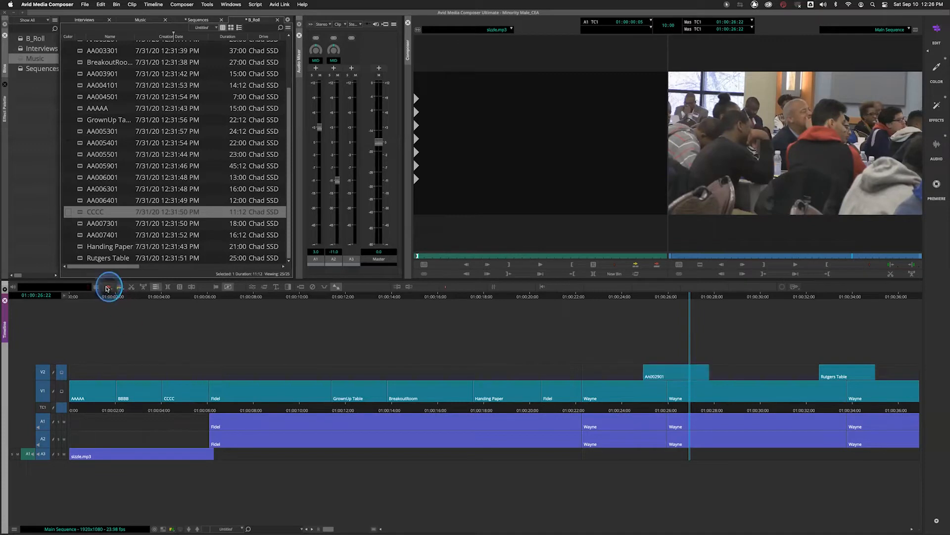
pyautogui.click(251, 406)
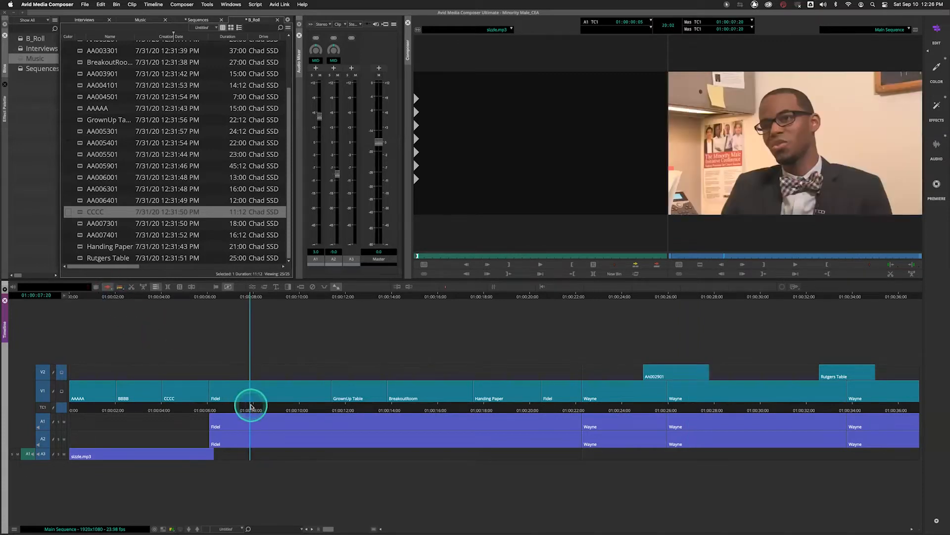
pyautogui.moveTo(250, 406); pyautogui.dragTo(353, 407)
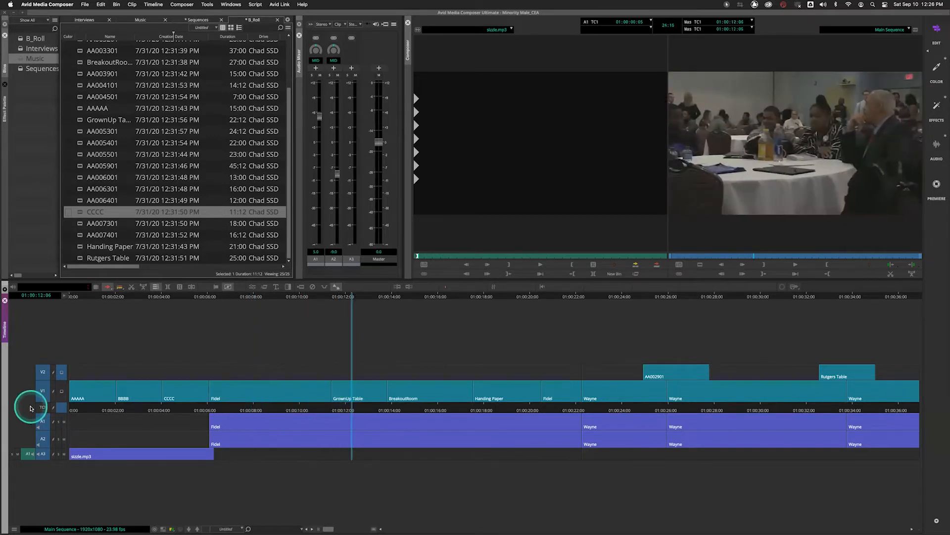
pyautogui.moveTo(162, 407); pyautogui.dragTo(390, 410)
pyautogui.moveTo(466, 417); pyautogui.dragTo(336, 388)
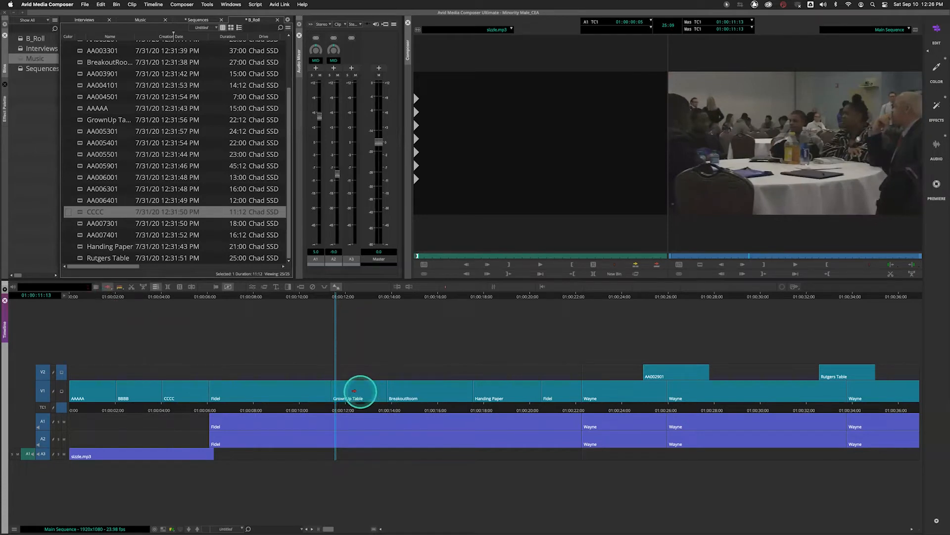
# - Move GrownUp Table and neighbouring clips along V1 with the segment tool, and undo all the moves
pyautogui.moveTo(350, 389); pyautogui.dragTo(280, 394)
pyautogui.moveTo(346, 390); pyautogui.dragTo(258, 392)
pyautogui.press('super+z')
pyautogui.press('super+z')
pyautogui.press('super+z')
pyautogui.press('super+z')
pyautogui.press('super+z')
pyautogui.press('super+z')
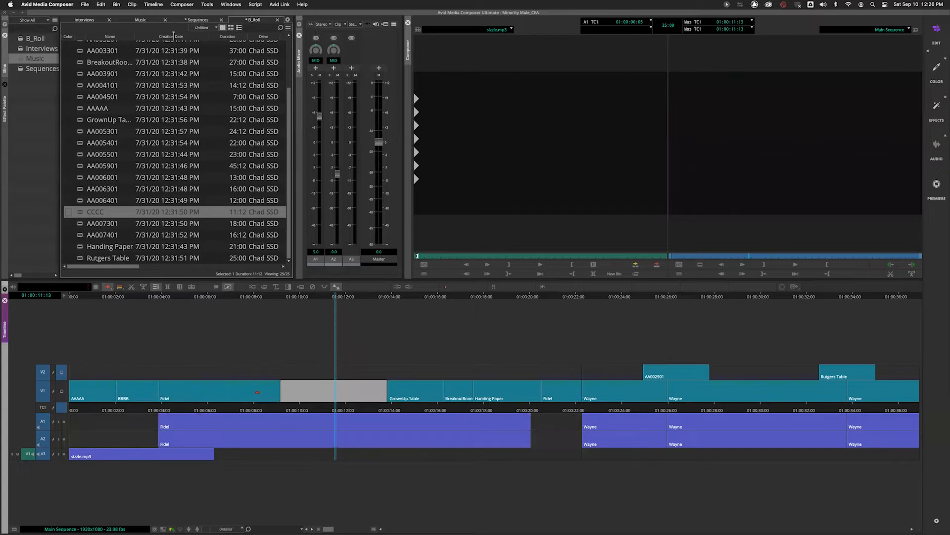
pyautogui.press('super+z')
pyautogui.press('super+z')
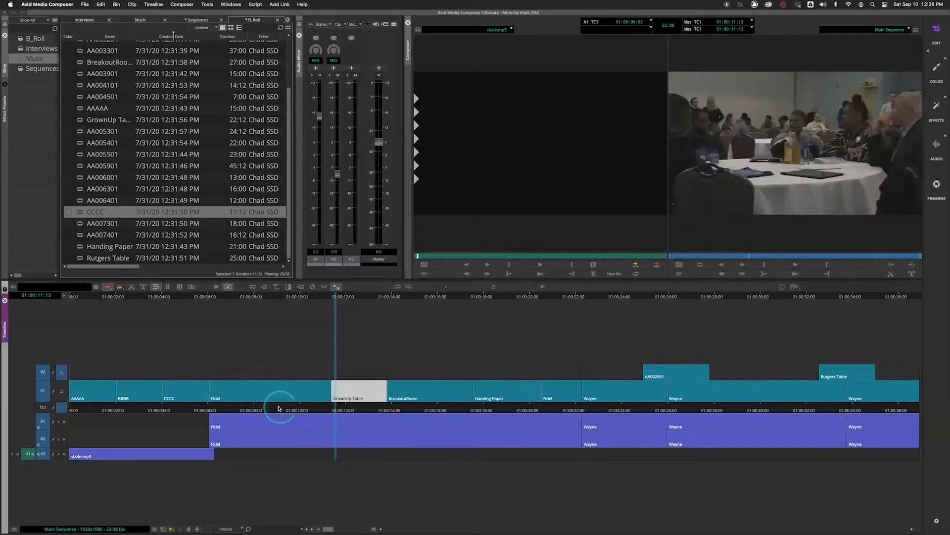
# - Enter trim mode at the cut between Fidel and Wayne, and leave it with the playhead at 01:00:23:23
pyautogui.moveTo(289, 409); pyautogui.dragTo(417, 410)
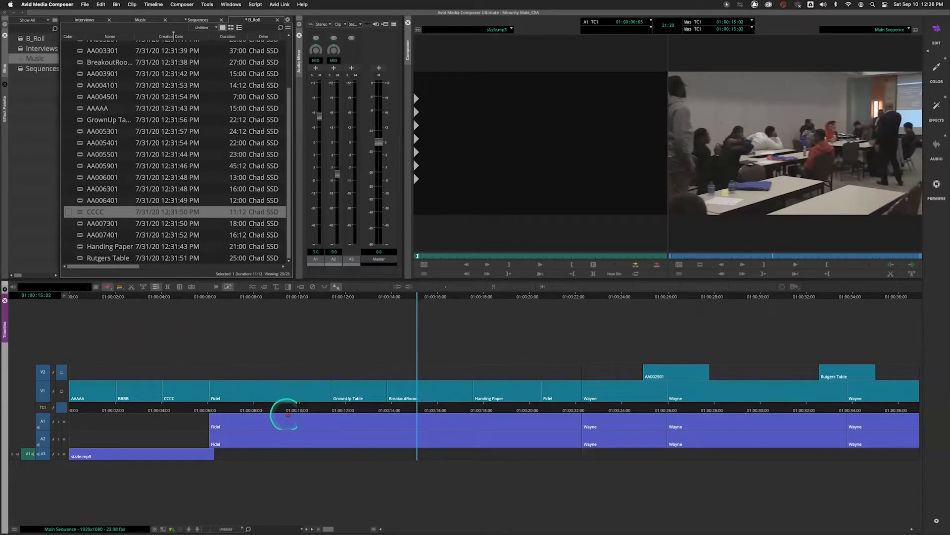
pyautogui.moveTo(281, 394); pyautogui.dragTo(600, 384)
pyautogui.click(109, 288)
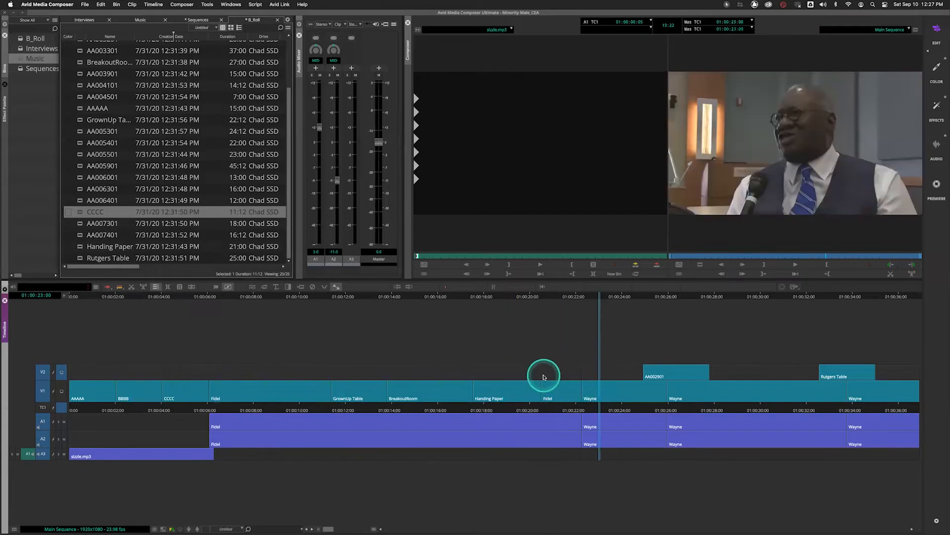
pyautogui.press('u')
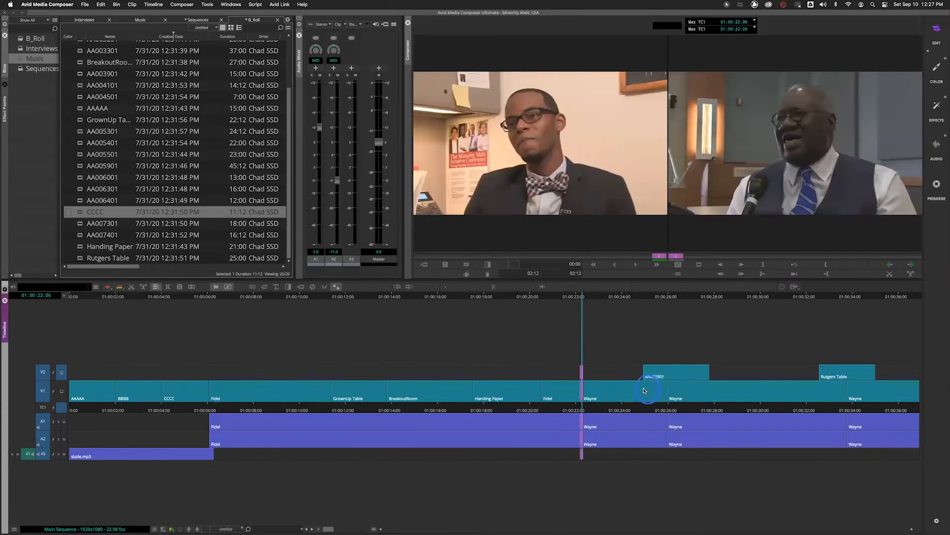
pyautogui.click(619, 396)
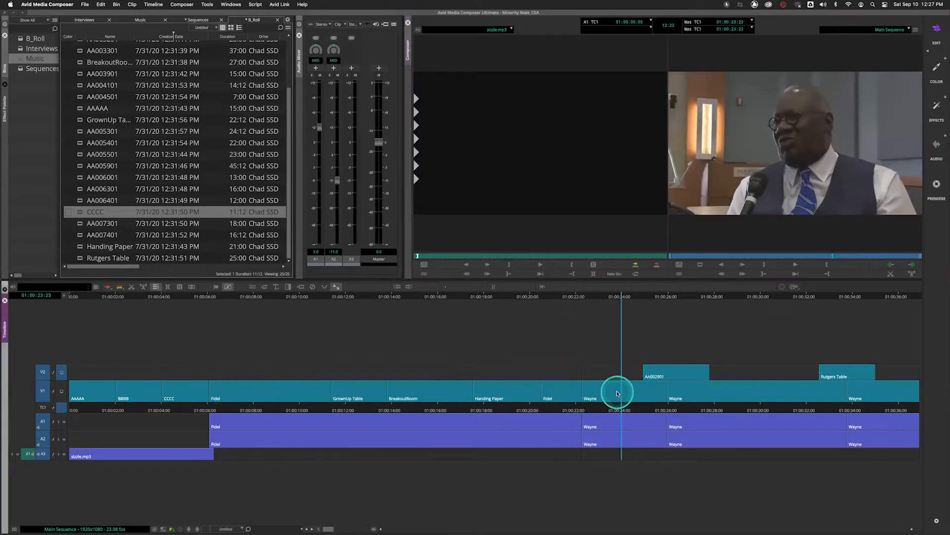
# - Shift the first Wayne clip earlier with its audio, undo the move, and park the playhead at 01:00:17:13
pyautogui.moveTo(609, 392); pyautogui.dragTo(583, 393)
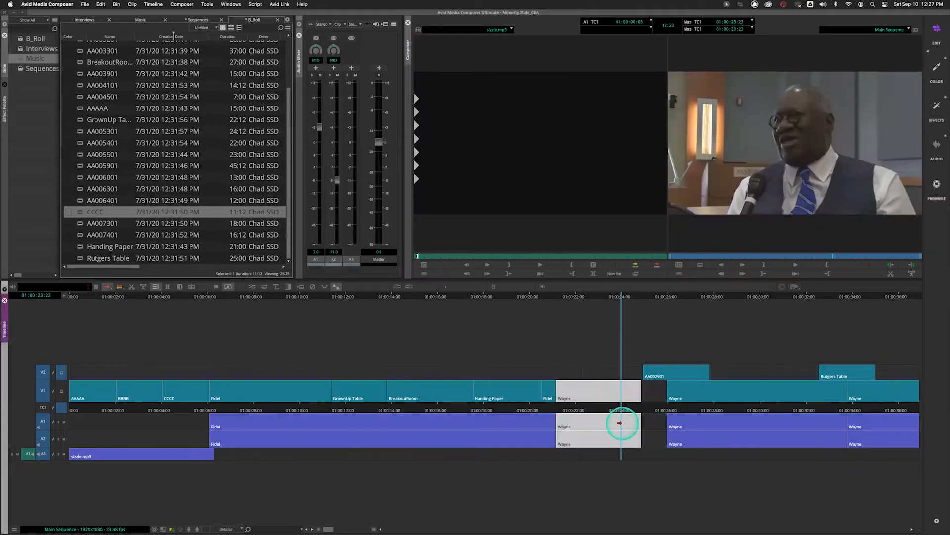
pyautogui.press('super+z')
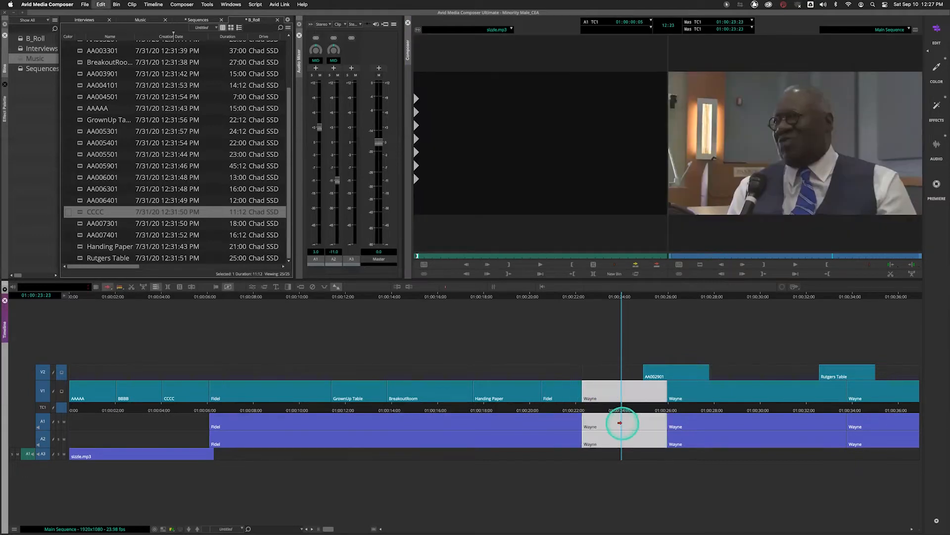
pyautogui.click(588, 410)
pyautogui.moveTo(588, 410); pyautogui.dragTo(473, 408)
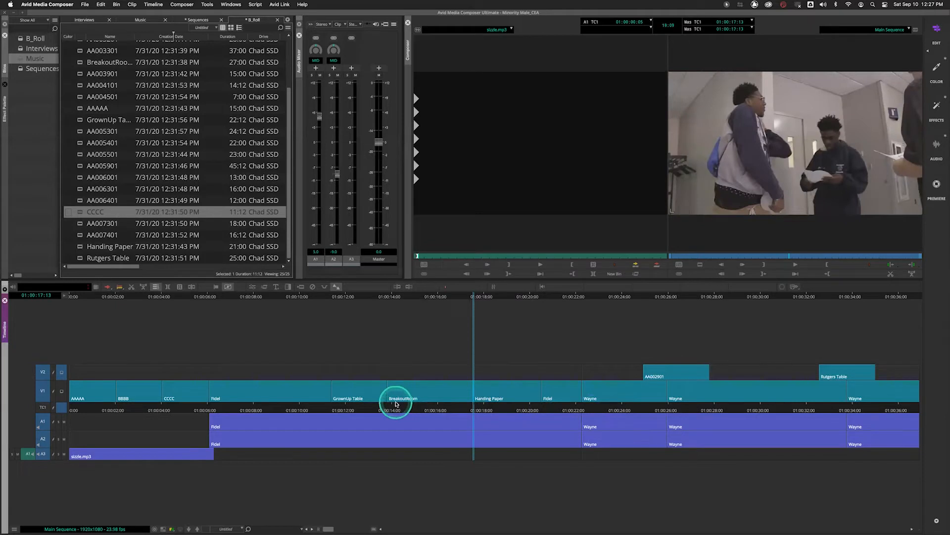
# - Examine the shifted key assignments for the segment modes in the MC English keyboard settings, and close the settings
pyautogui.press('shift+super+equal')
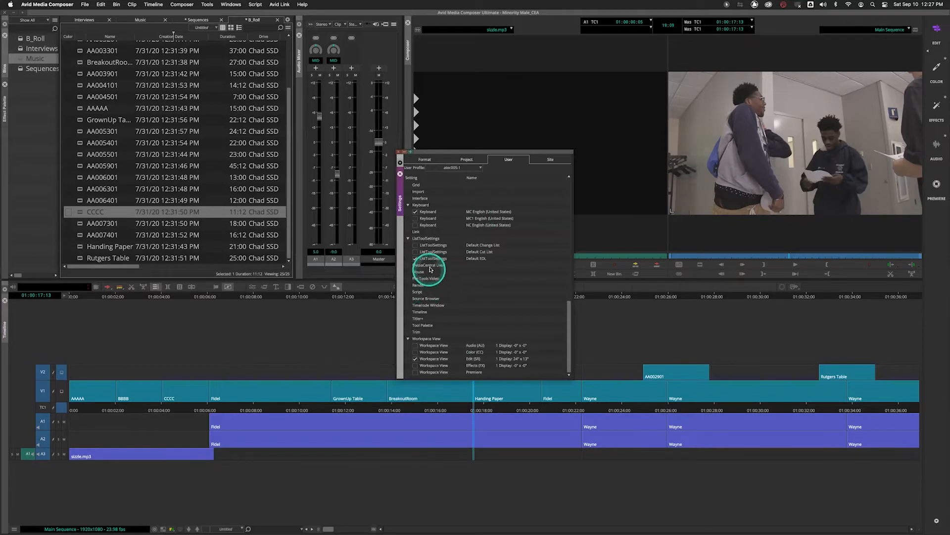
pyautogui.doubleClick(427, 212)
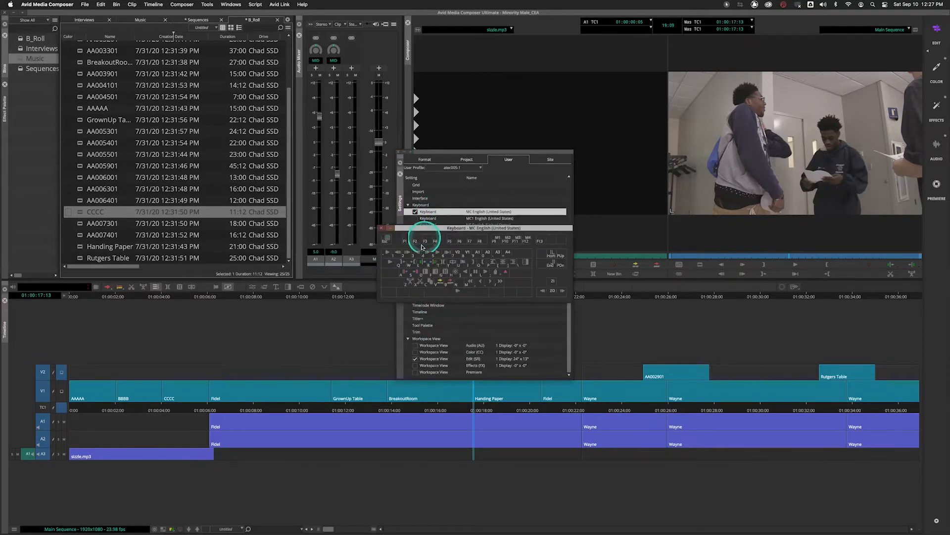
pyautogui.press('shift')
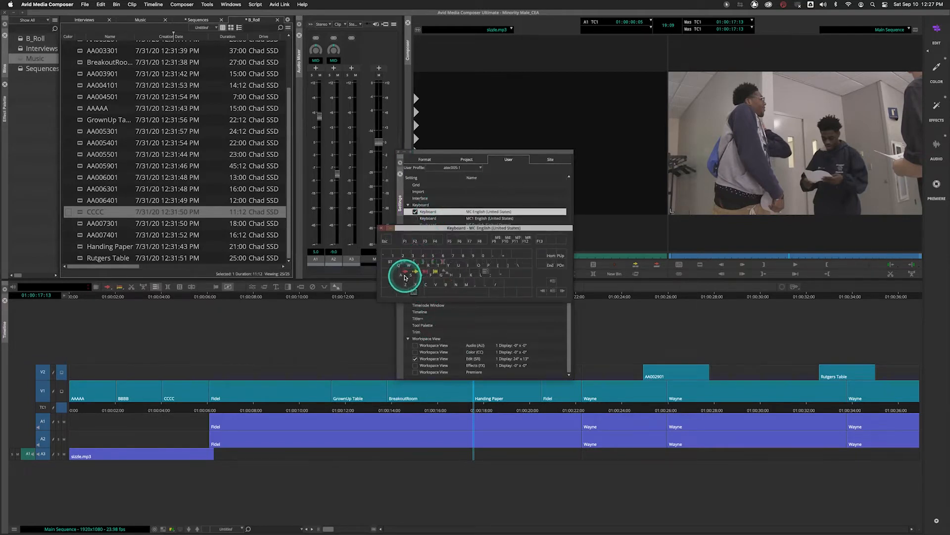
pyautogui.click(383, 228)
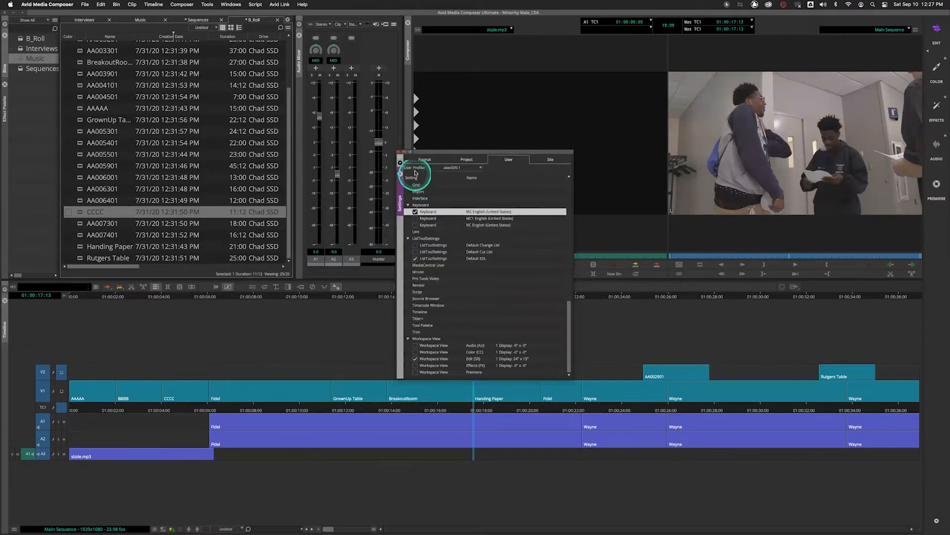
pyautogui.click(399, 152)
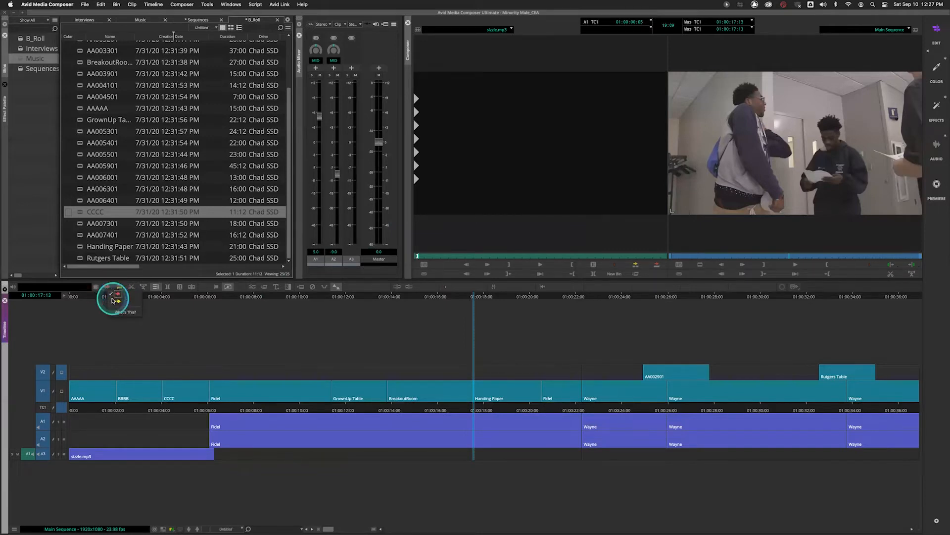
# - Switch to the yellow segment mode and make the V2 track taller
pyautogui.click(117, 301)
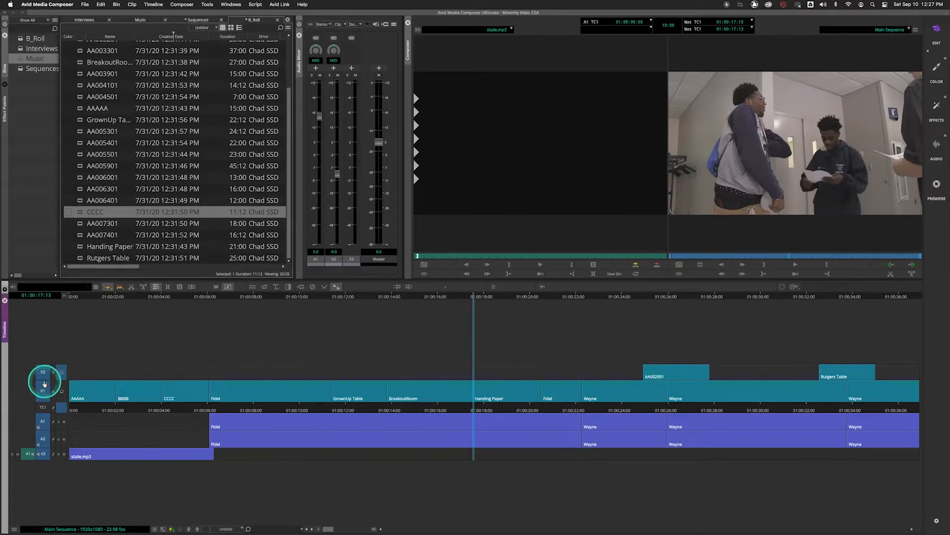
pyautogui.moveTo(43, 379); pyautogui.dragTo(50, 397)
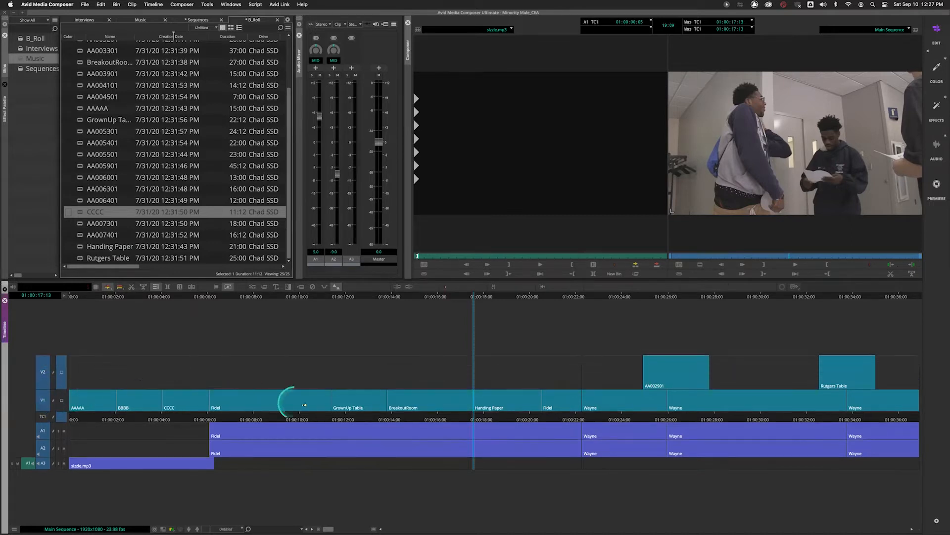
# - Move the playhead onto the AA002901 clip on V2 and select that clip
pyautogui.click(654, 417)
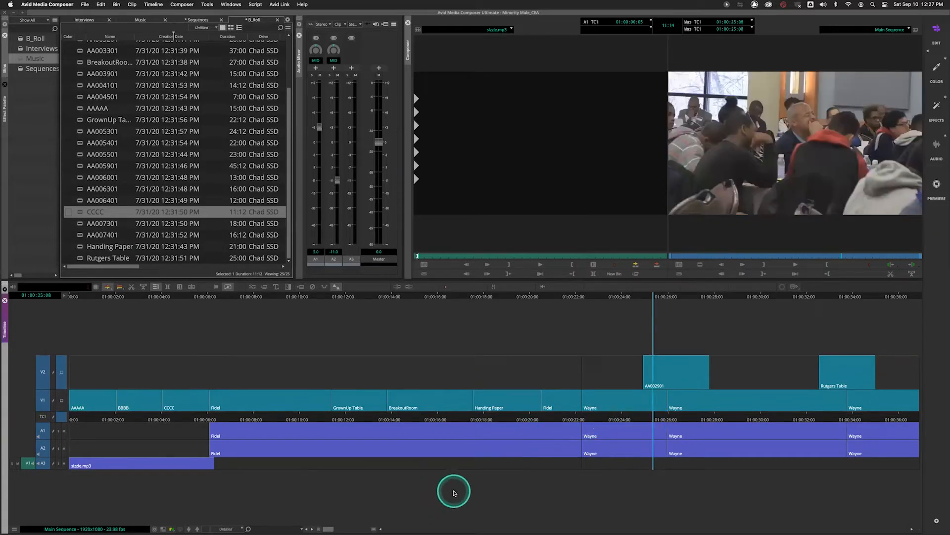
pyautogui.press('super+bracketright')
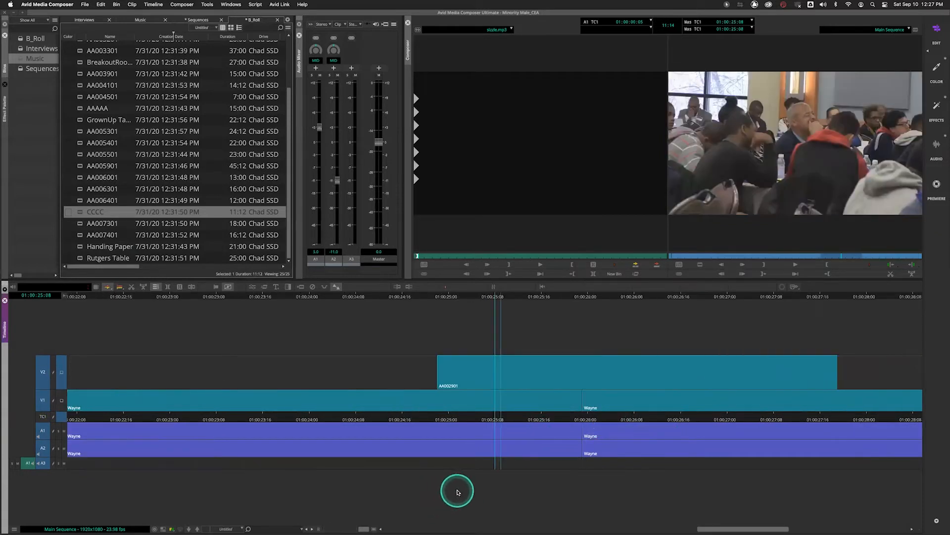
pyautogui.click(482, 361)
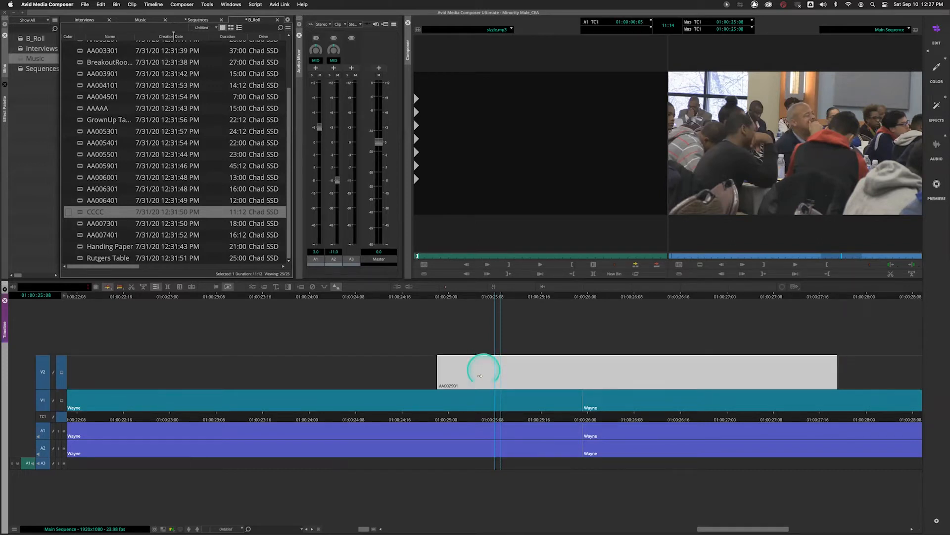
pyautogui.click(479, 415)
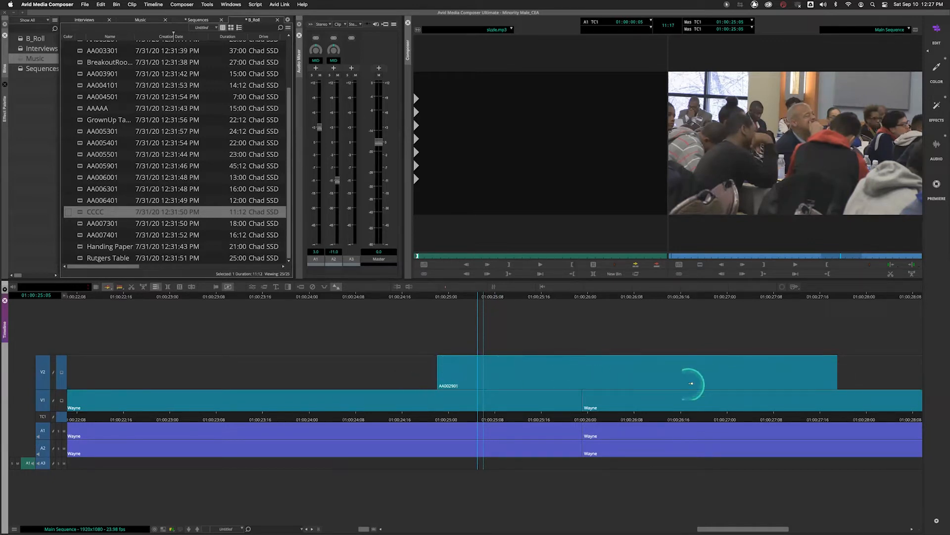
pyautogui.click(573, 368)
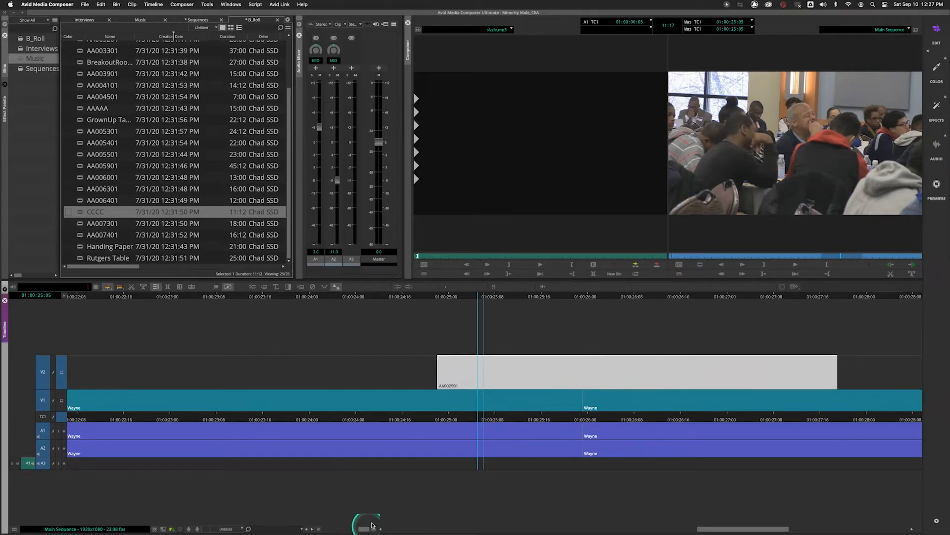
# - Try deleting the AA002901 clip from V2 so the gap closes, undoing each deletion
pyautogui.moveTo(365, 528); pyautogui.dragTo(347, 529)
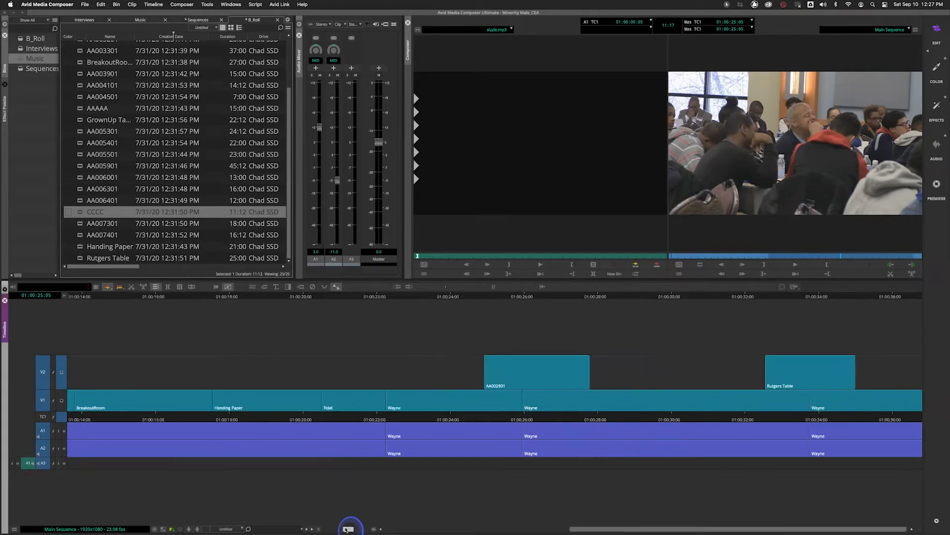
pyautogui.click(468, 408)
pyautogui.click(503, 360)
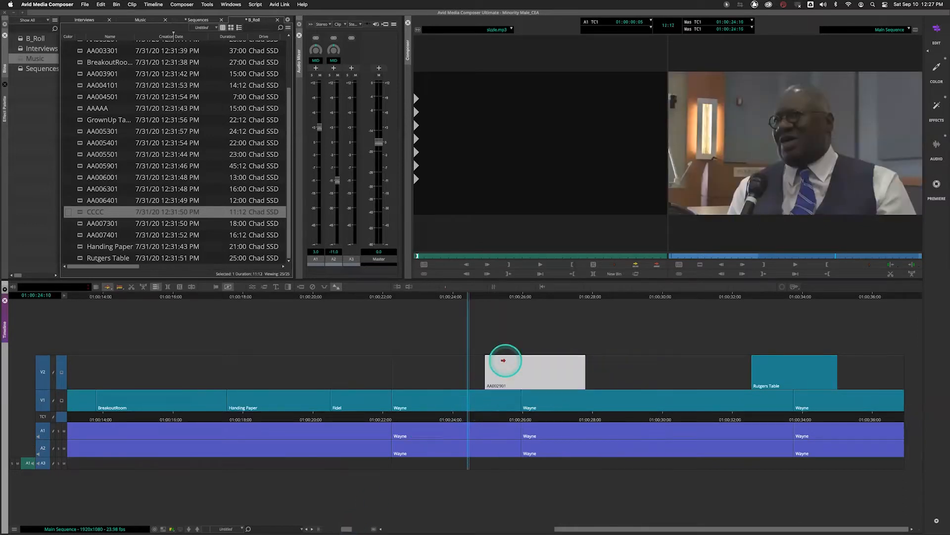
pyautogui.press('Delete')
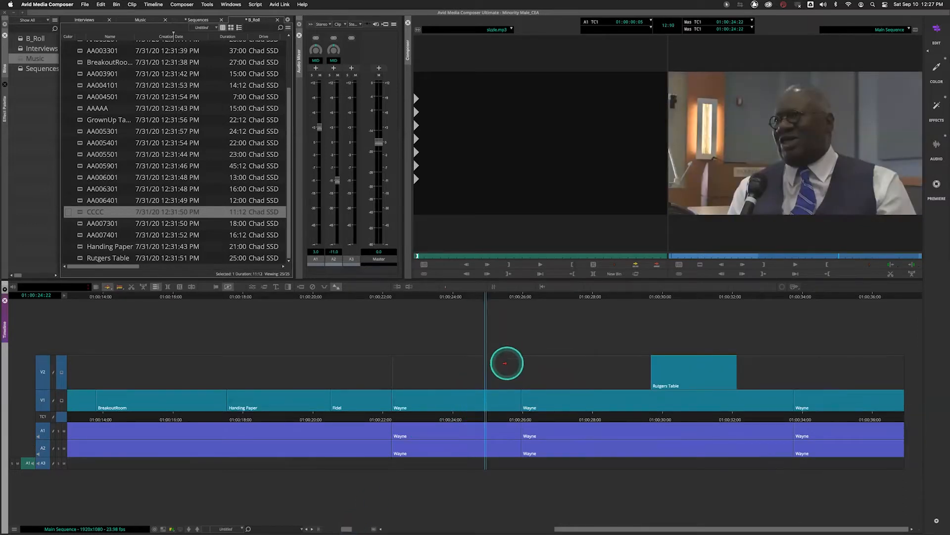
pyautogui.press('super+z')
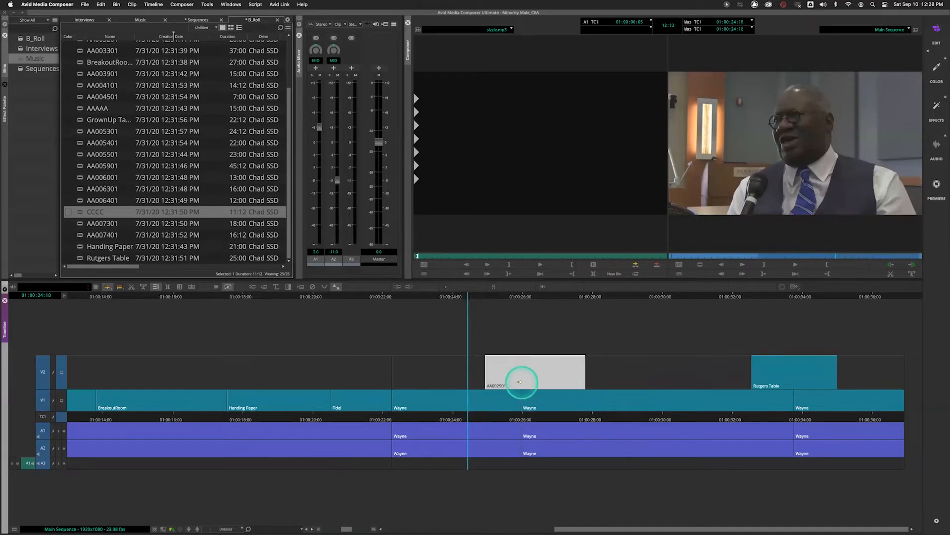
pyautogui.press('Delete')
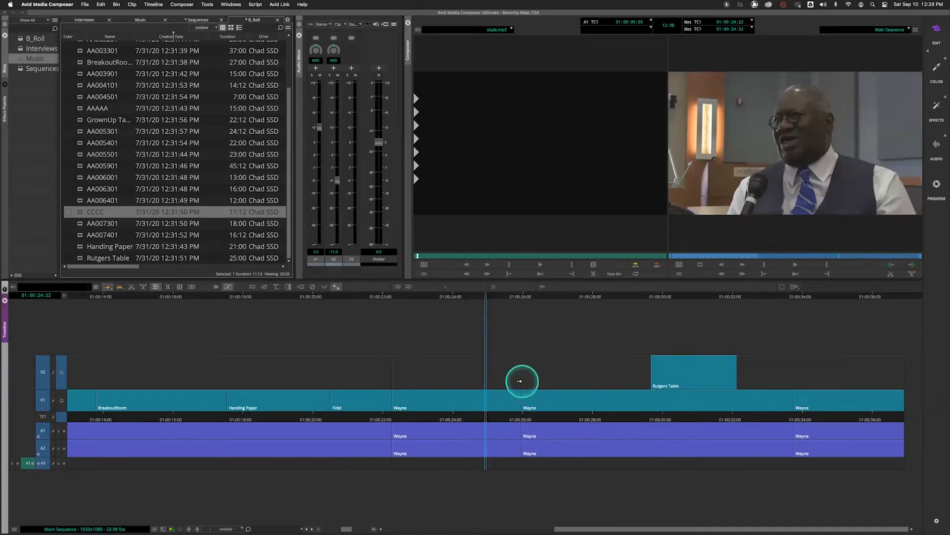
pyautogui.press('super+z')
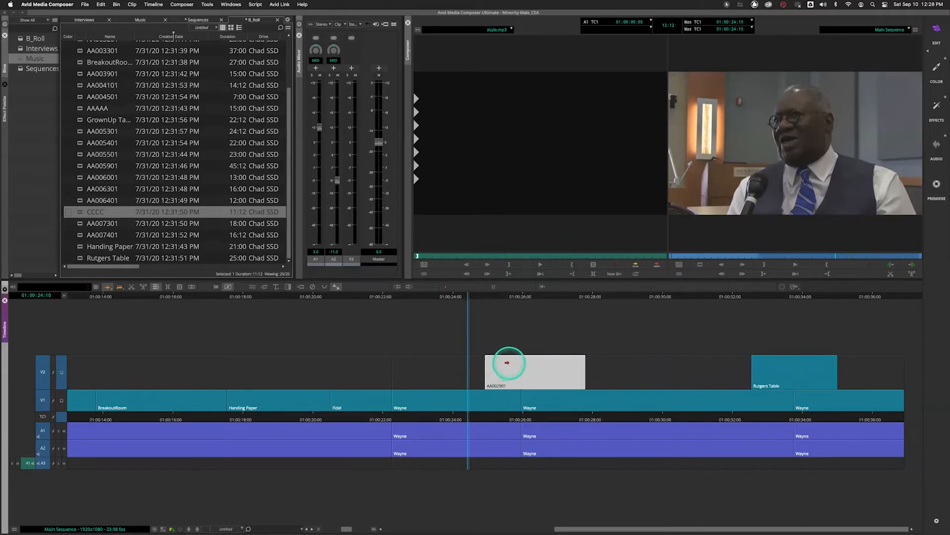
# - Try moving the Rutgers Table clip ahead of the AA002901 clip on V2, undoing each move
pyautogui.click(479, 409)
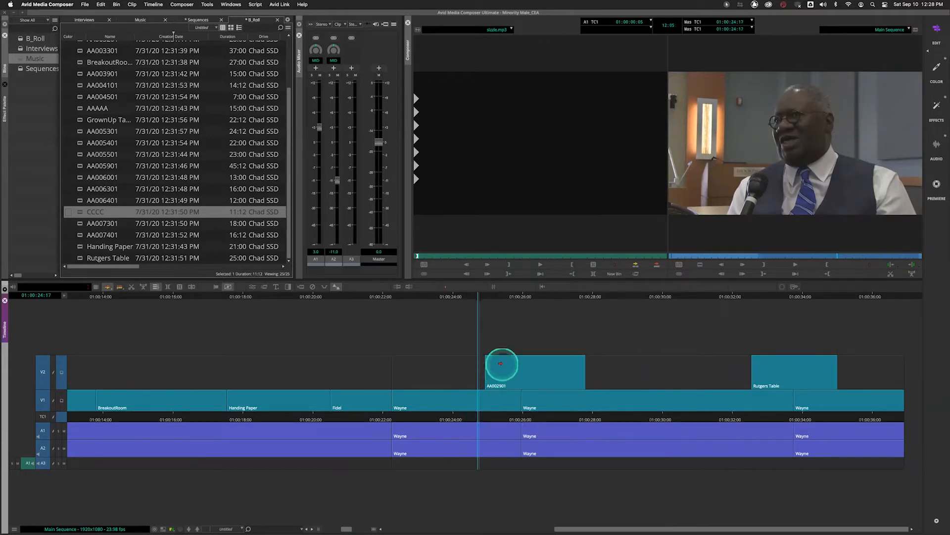
pyautogui.moveTo(501, 364); pyautogui.dragTo(568, 378)
pyautogui.moveTo(791, 362); pyautogui.dragTo(390, 370)
pyautogui.press('super+z')
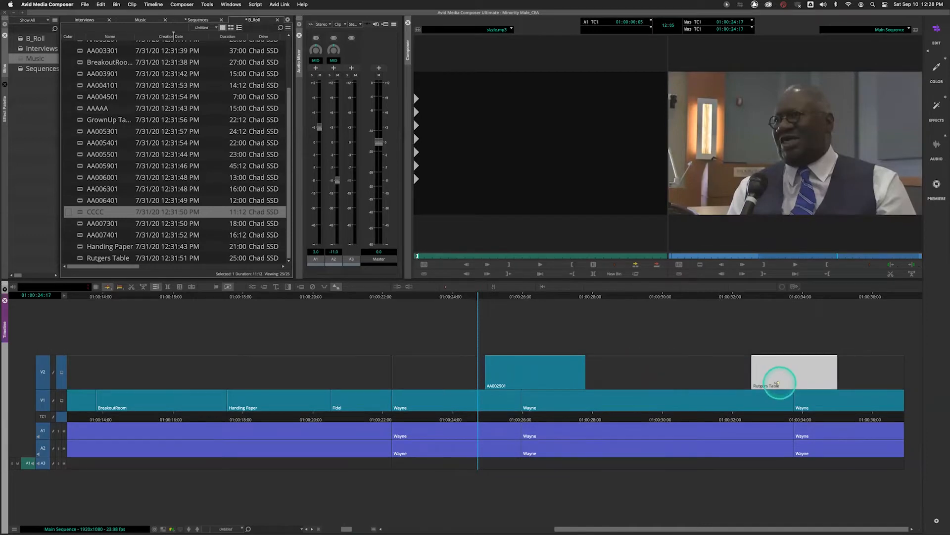
pyautogui.click(781, 418)
pyautogui.moveTo(778, 386); pyautogui.dragTo(405, 366)
pyautogui.press('super+z')
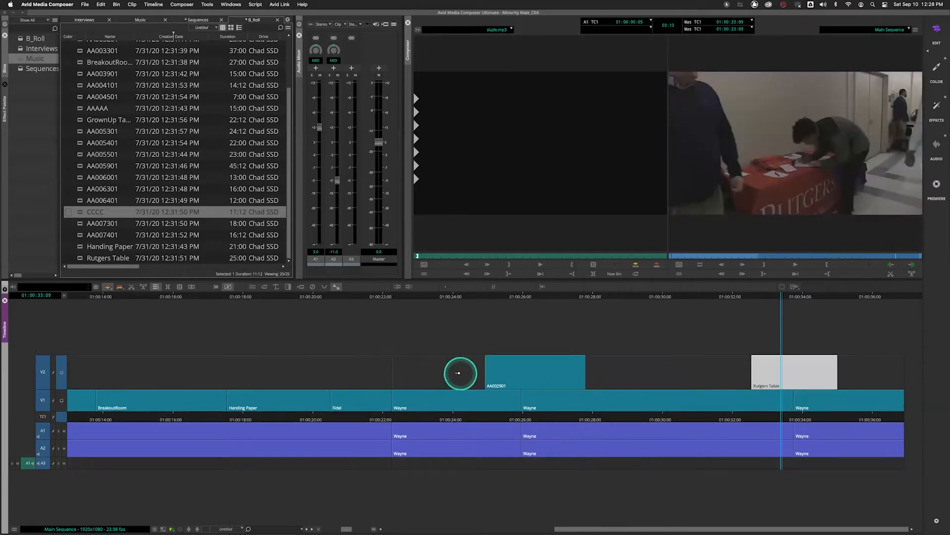
# - Compare how the two segment tools select the AA002901 clip on V2, deselecting the clip after each try
pyautogui.click(521, 364)
pyautogui.click(529, 416)
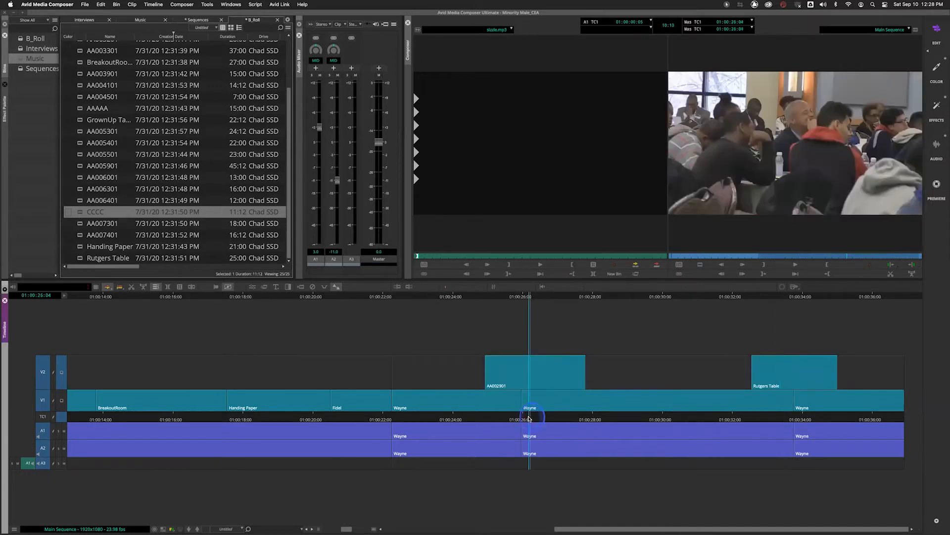
pyautogui.click(504, 372)
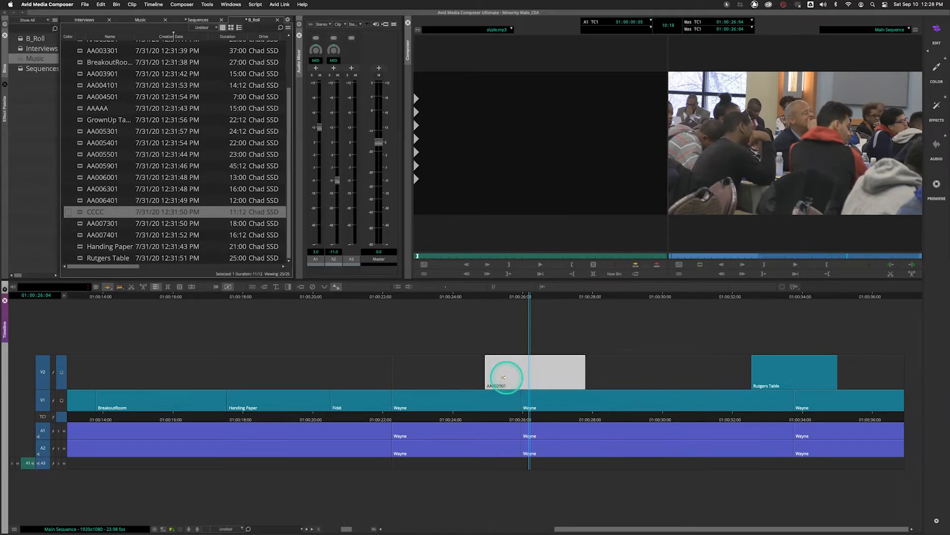
pyautogui.click(504, 416)
pyautogui.click(504, 376)
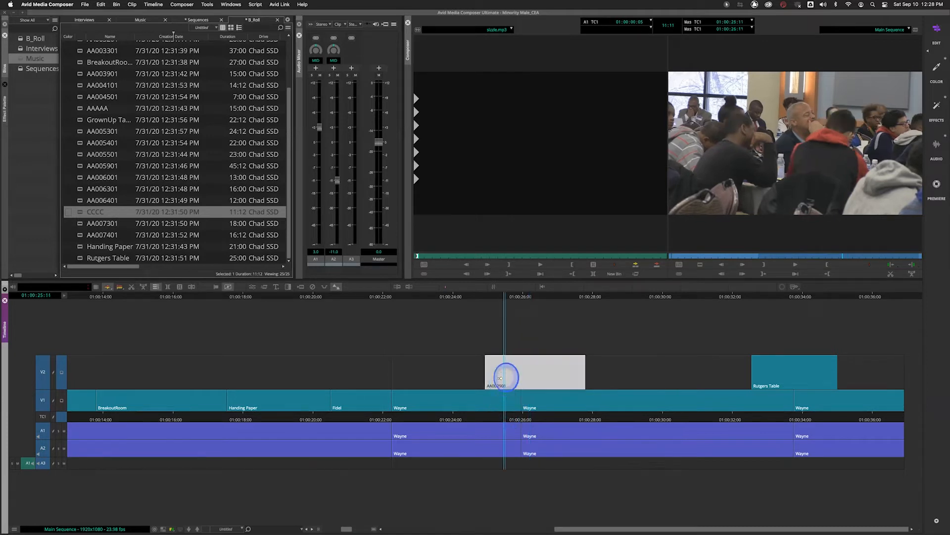
pyautogui.click(504, 415)
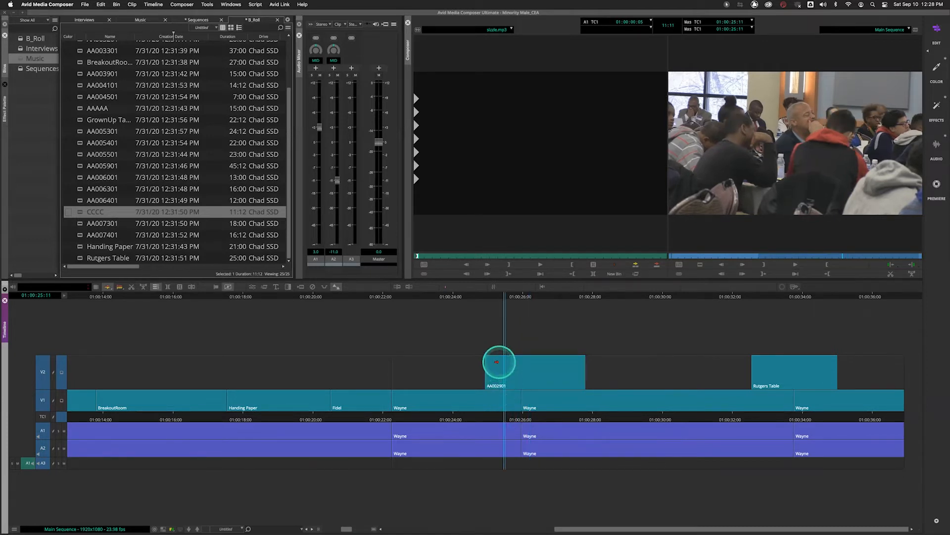
pyautogui.click(109, 290)
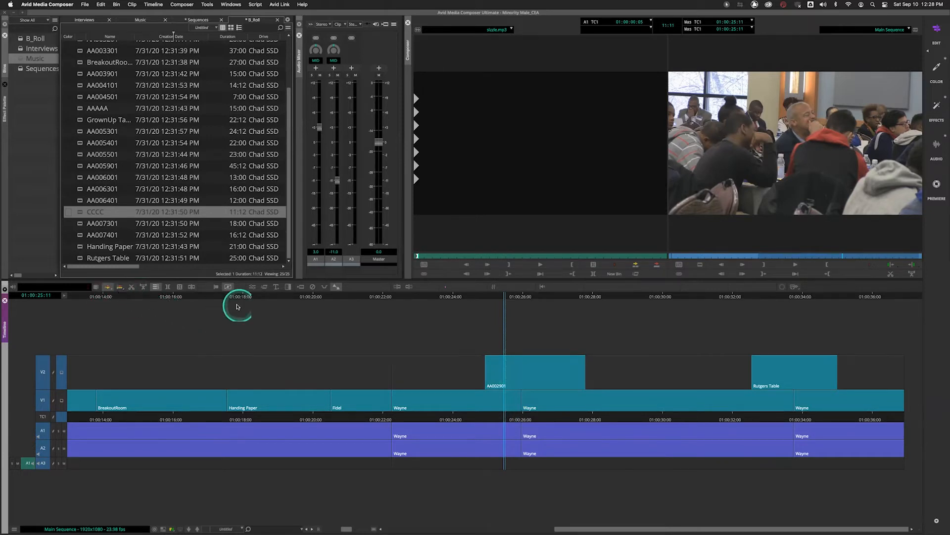
# - Toggle the Only One Segment Tool Can Be Enabled At A Time option in the Timeline edit settings and apply it
pyautogui.click(88, 9)
pyautogui.click(113, 160)
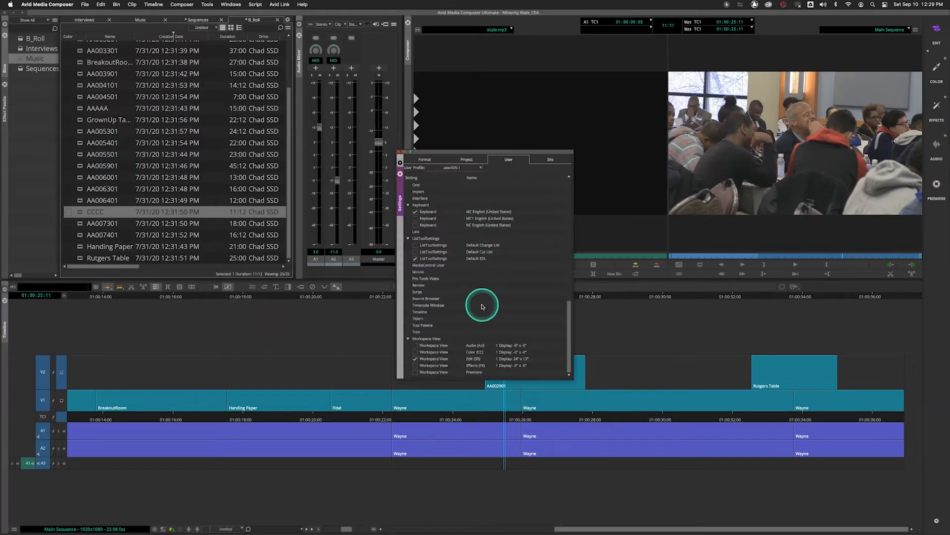
pyautogui.doubleClick(420, 312)
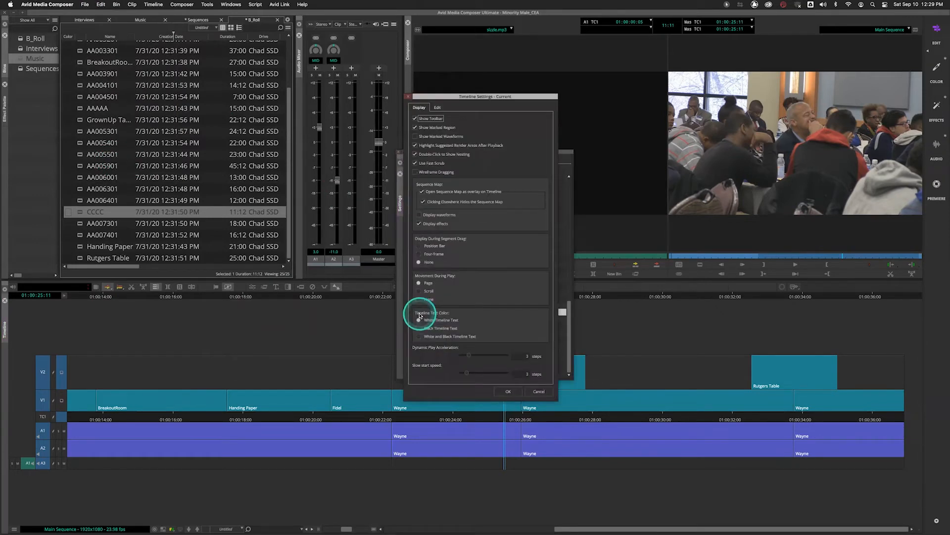
pyautogui.moveTo(441, 101); pyautogui.dragTo(429, 115)
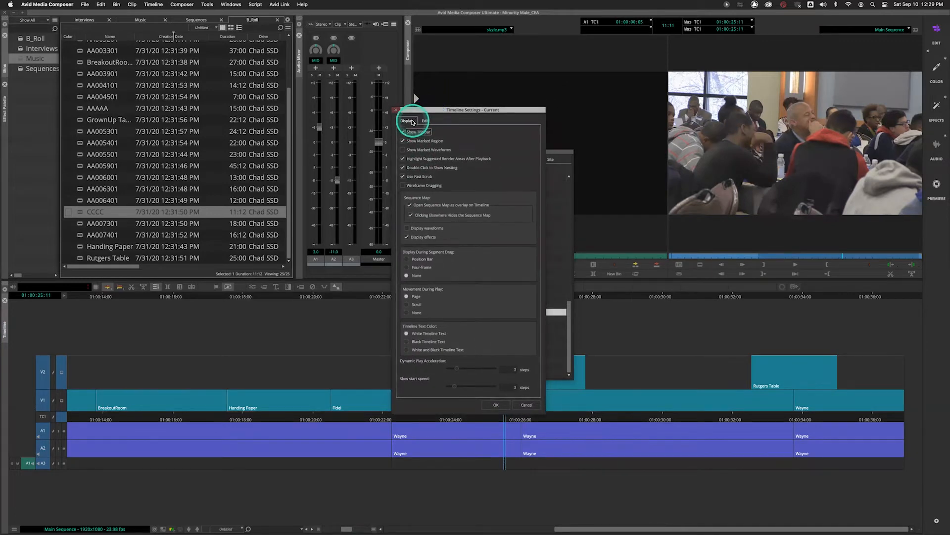
pyautogui.click(424, 121)
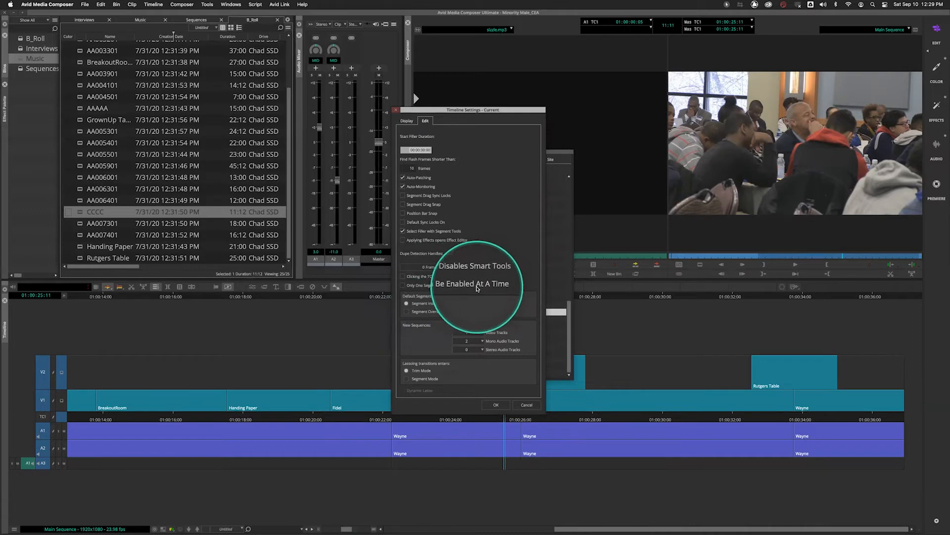
pyautogui.click(403, 285)
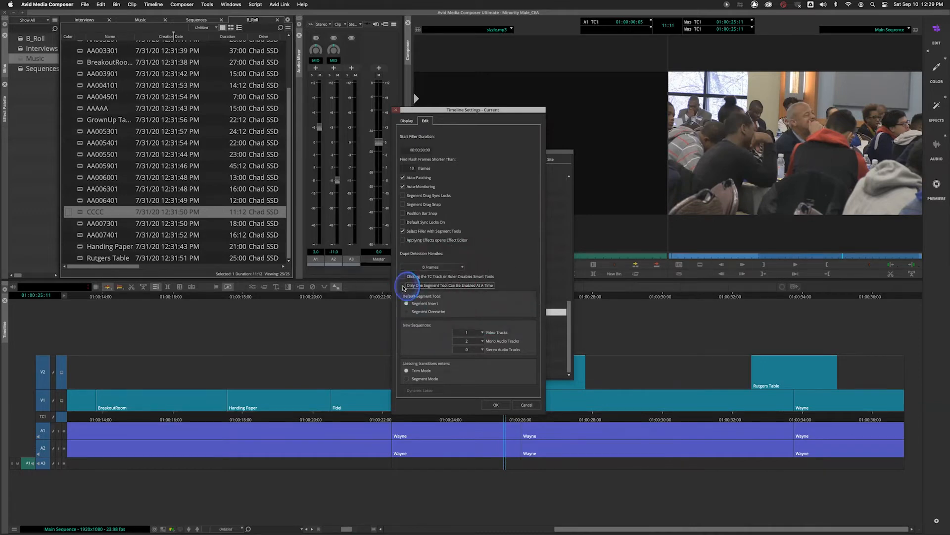
pyautogui.click(497, 406)
# - Try toggling the first segment tool and close the Settings window
pyautogui.click(107, 290)
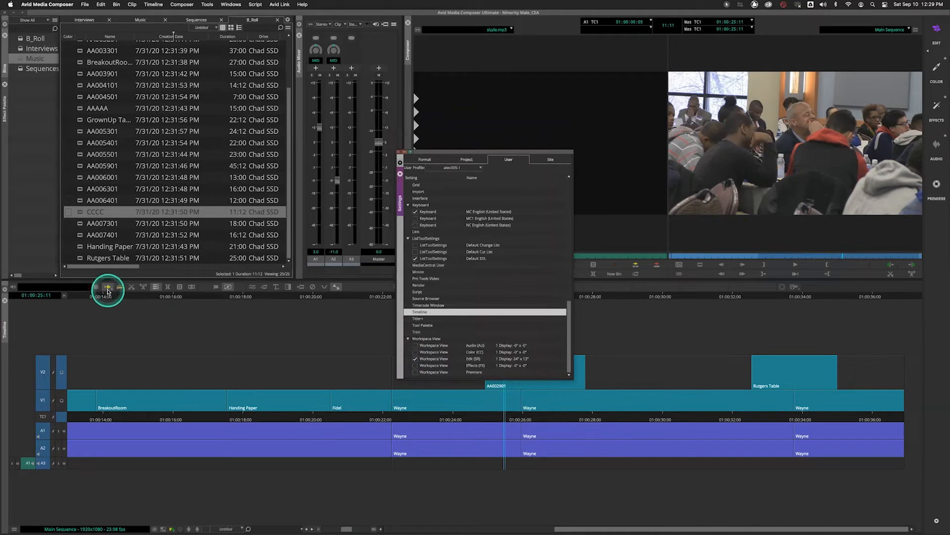
pyautogui.press('s')
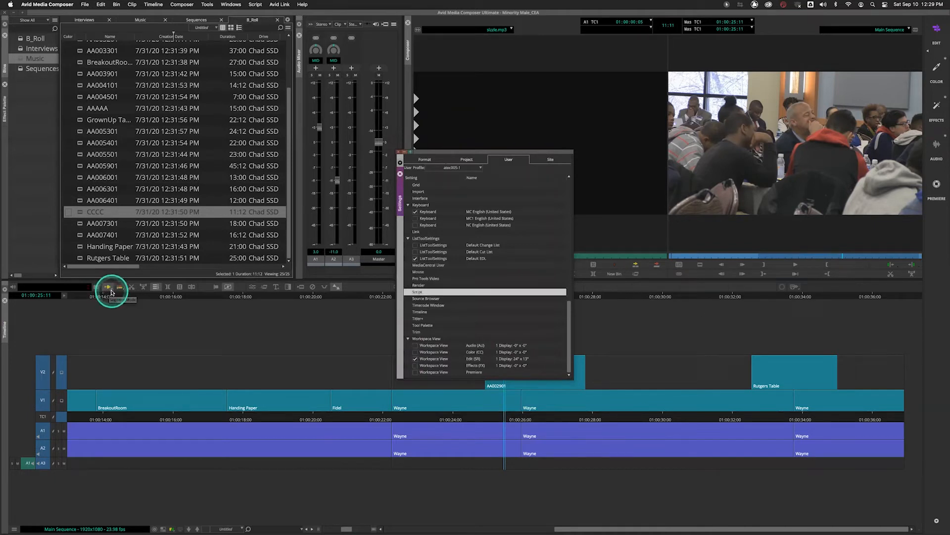
pyautogui.click(396, 153)
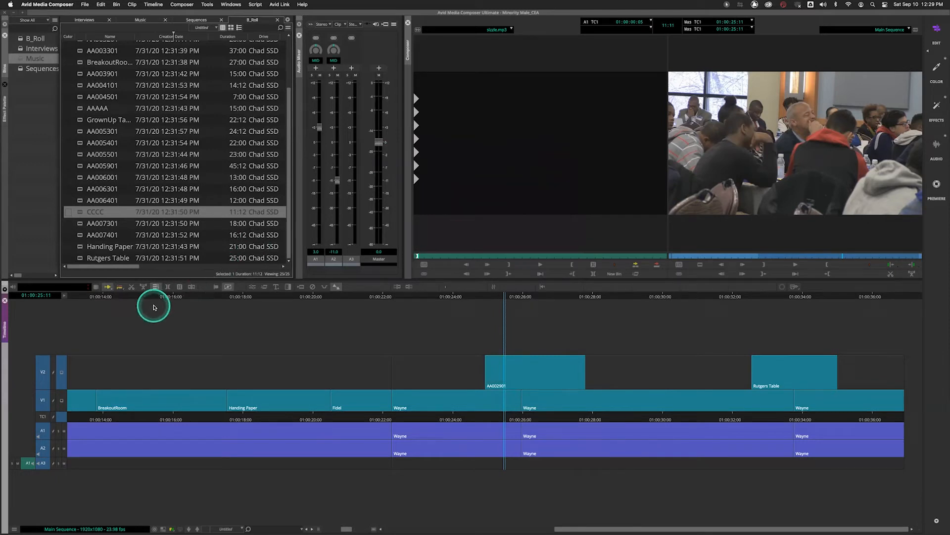
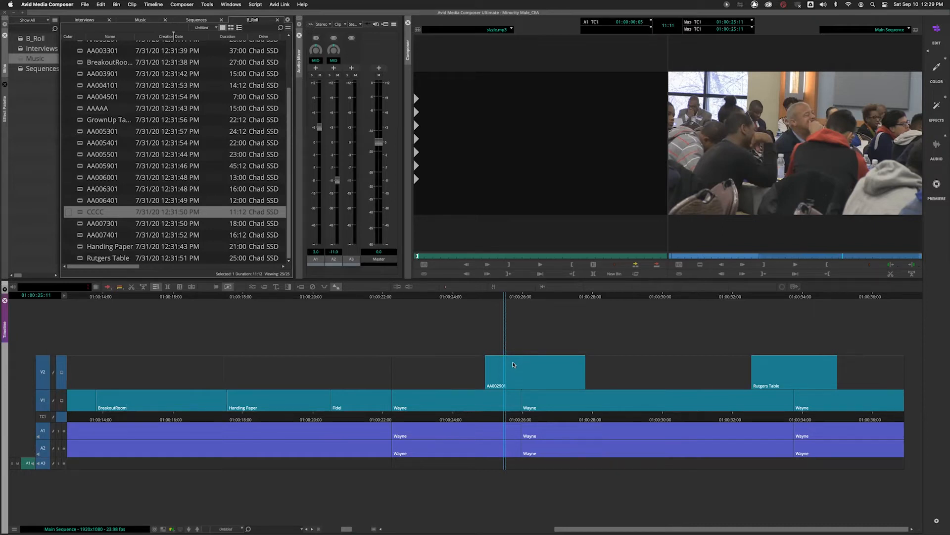
# - Create a new sequence in the Sequences bin and name it StringOut
pyautogui.click(459, 299)
pyautogui.click(403, 416)
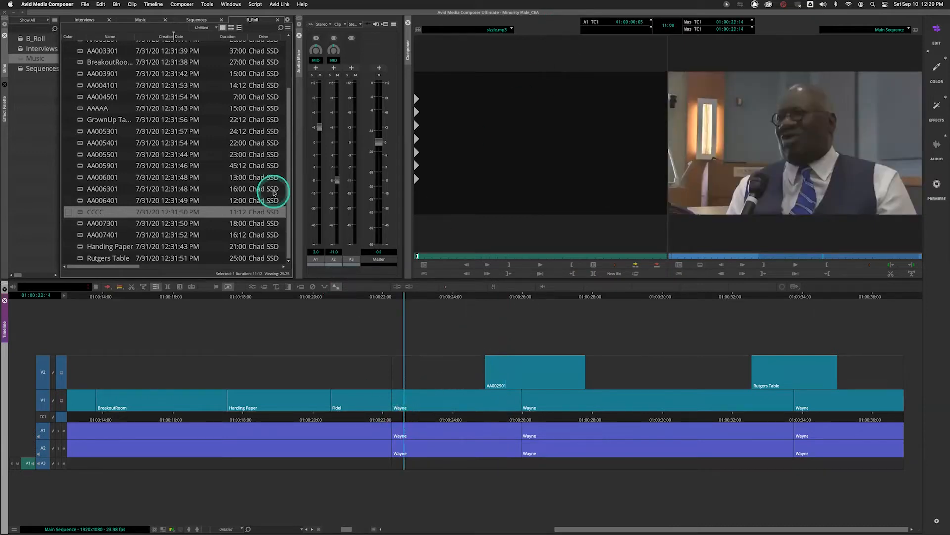
pyautogui.click(154, 4)
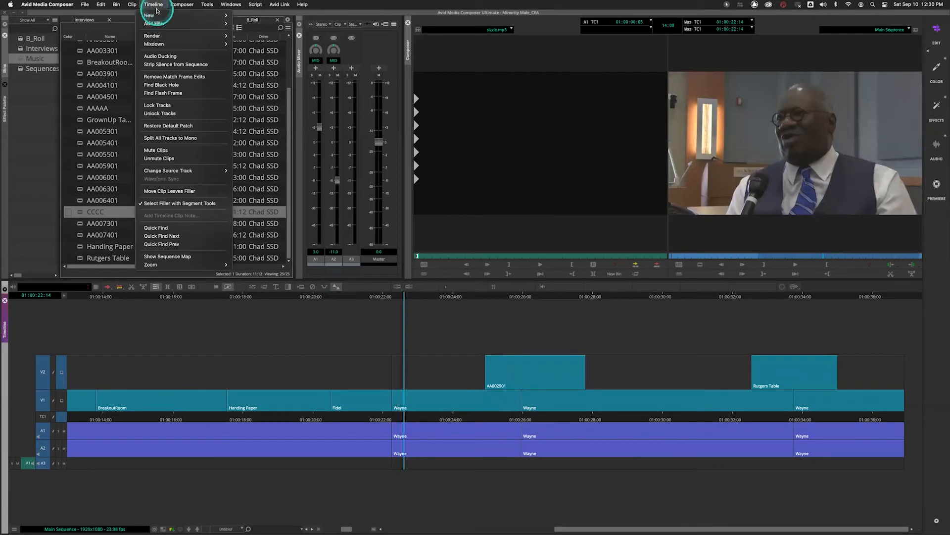
pyautogui.moveTo(155, 16)
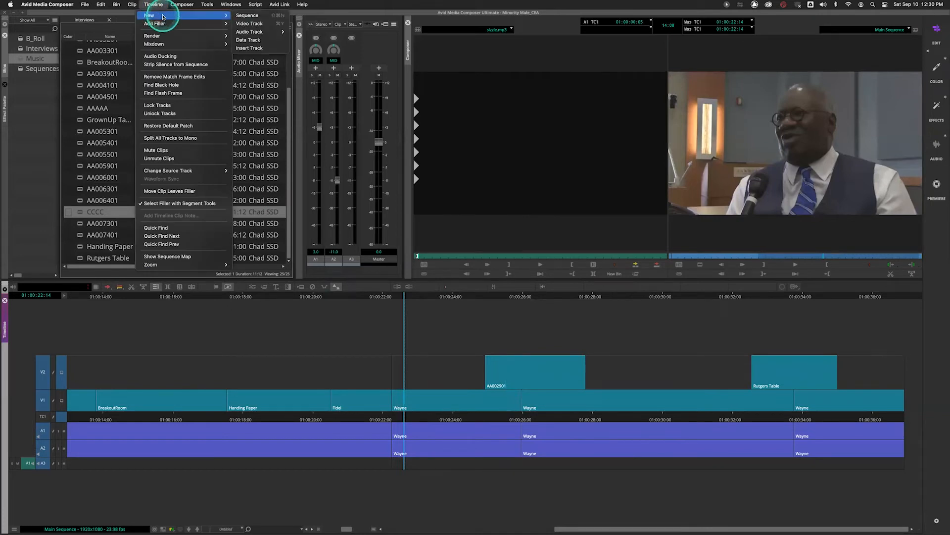
pyautogui.click(253, 16)
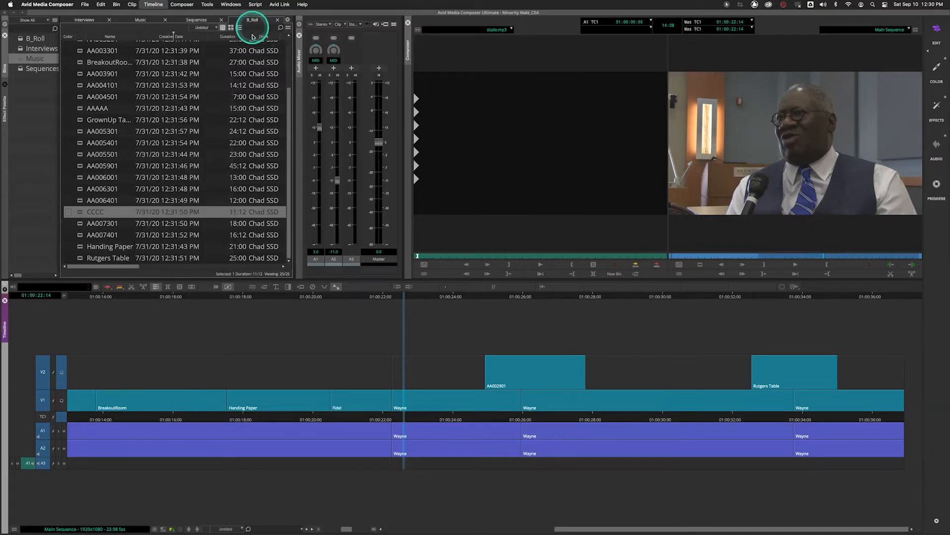
pyautogui.click(515, 322)
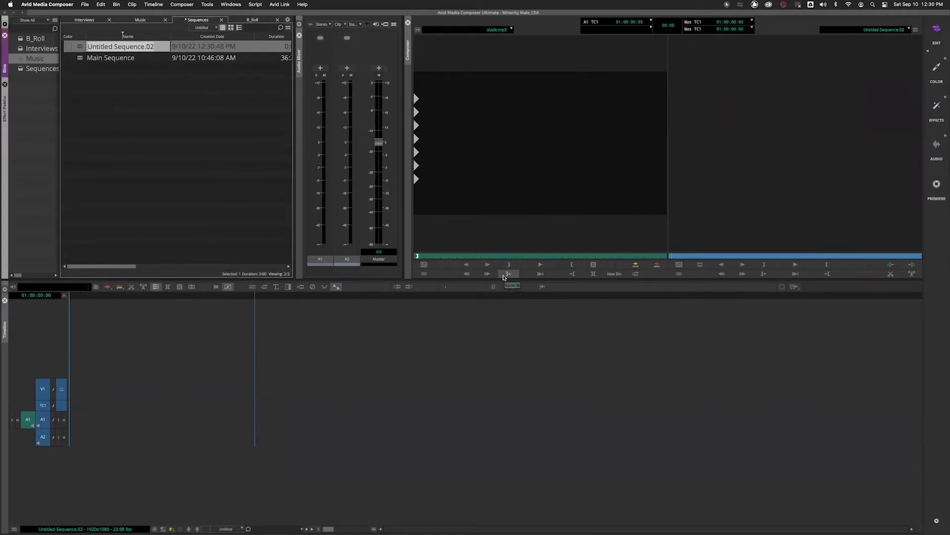
pyautogui.write('StringOut')
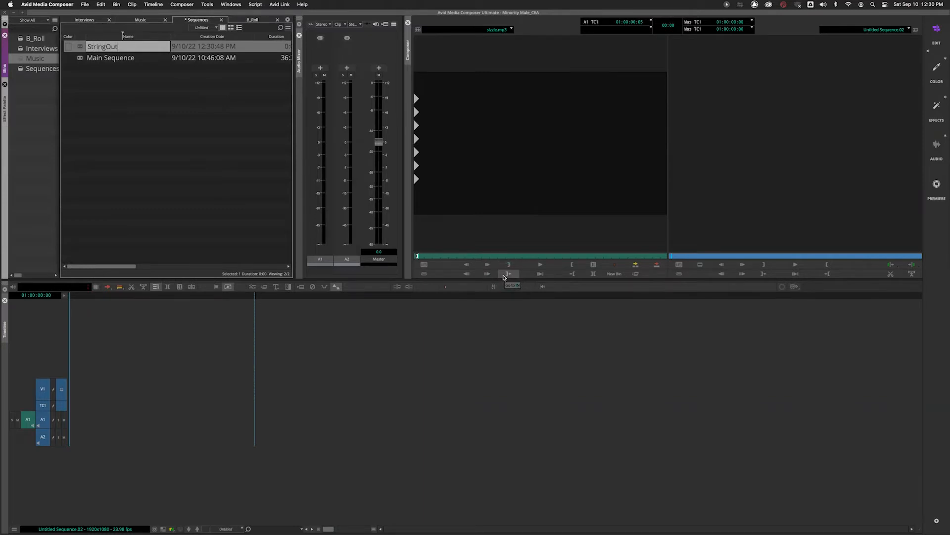
pyautogui.press('Return')
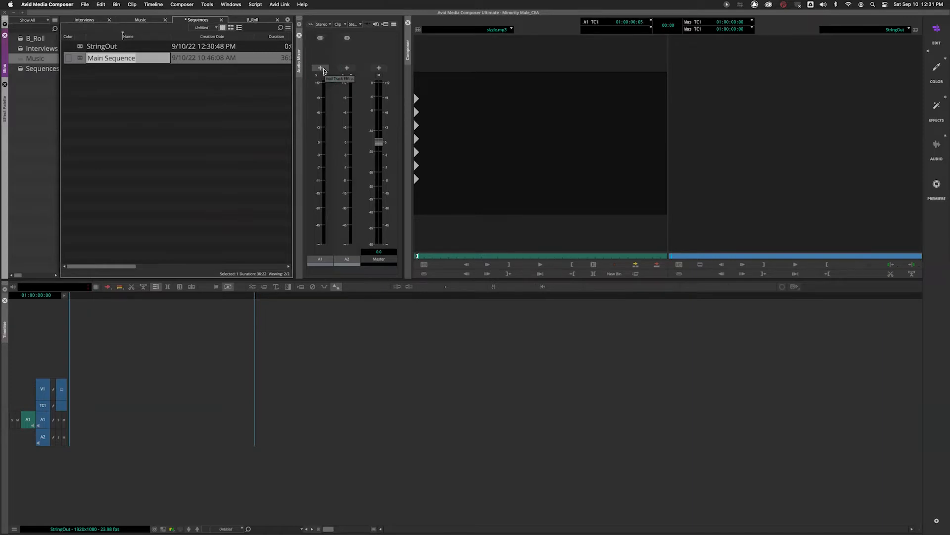
# - Close the Audio Mixer and bring up the start of the B_Roll bin's clip list
pyautogui.click(300, 36)
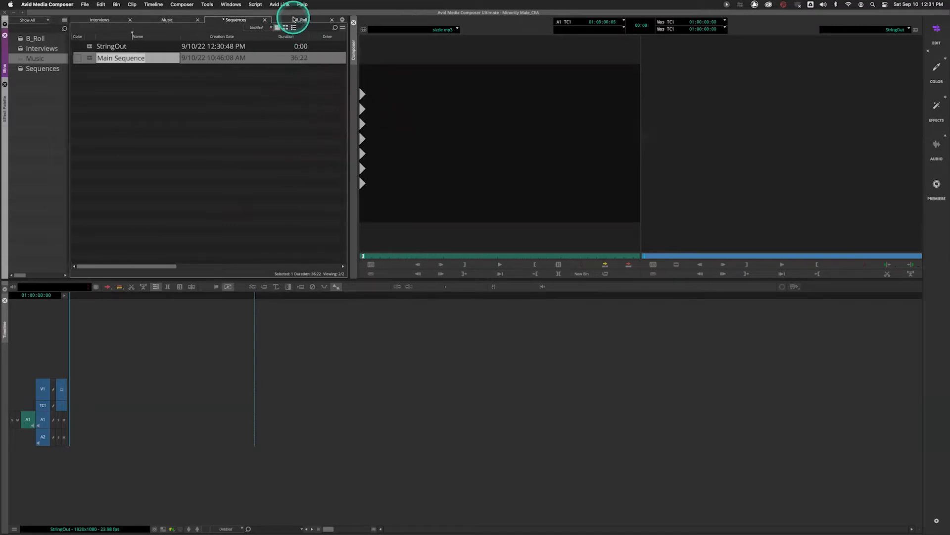
pyautogui.click(297, 20)
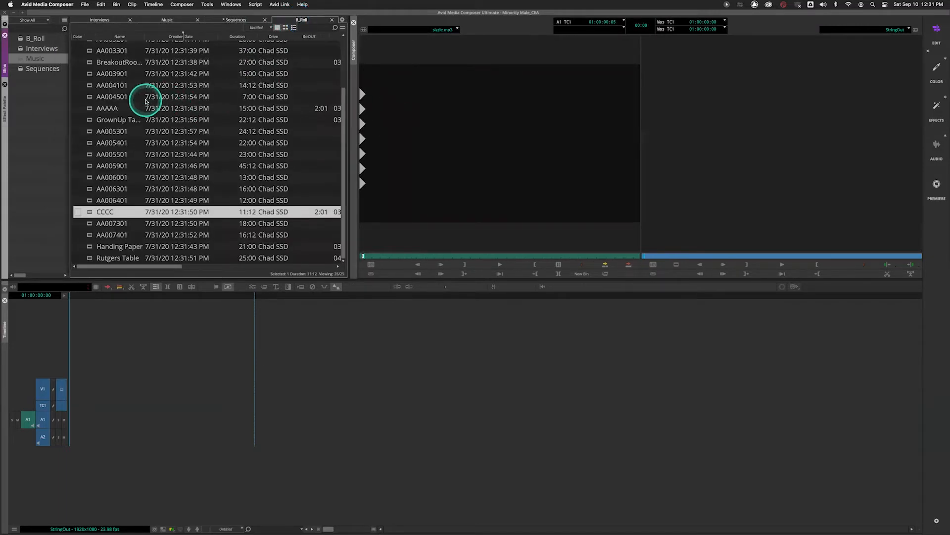
pyautogui.scroll(3, 146, 101)
pyautogui.scroll(3, 146, 101)
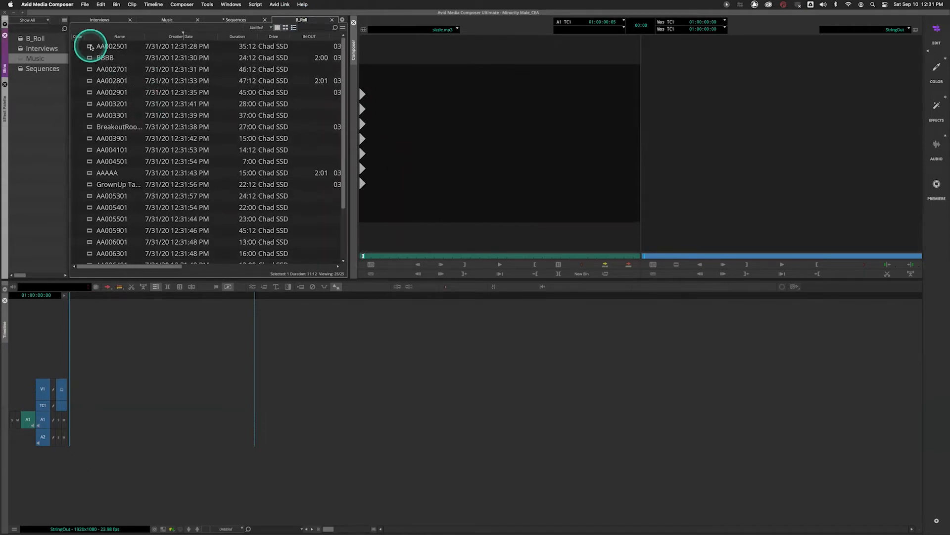
# - Select all clips in the B_Roll bin, widen the bin window, and clear the clips' In and Out marks
pyautogui.click(91, 47)
pyautogui.scroll(-6, 97, 70)
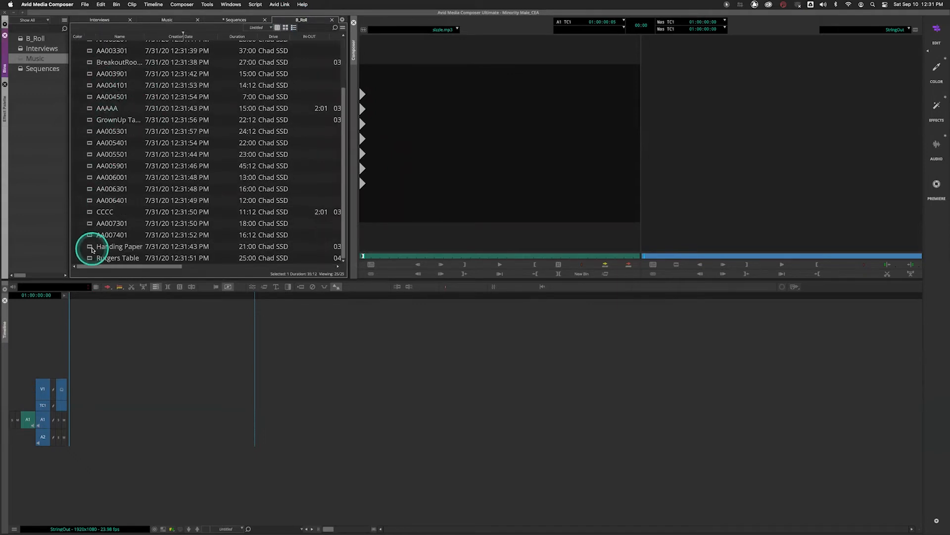
pyautogui.press('super+a')
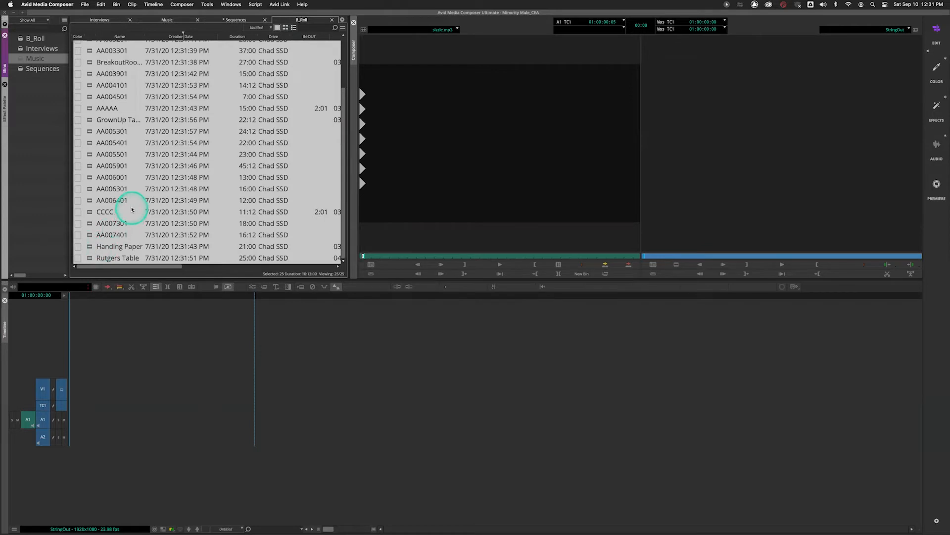
pyautogui.moveTo(353, 147); pyautogui.dragTo(460, 133)
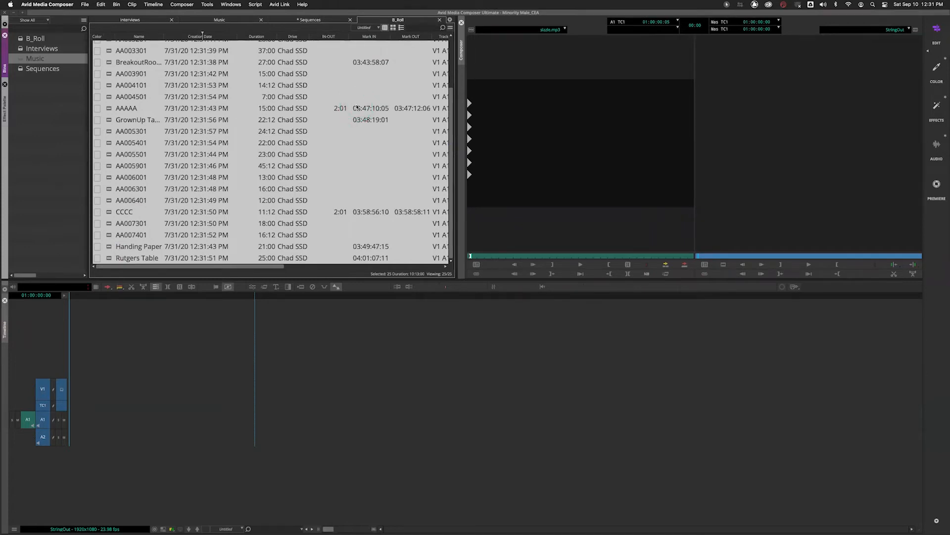
pyautogui.press('g')
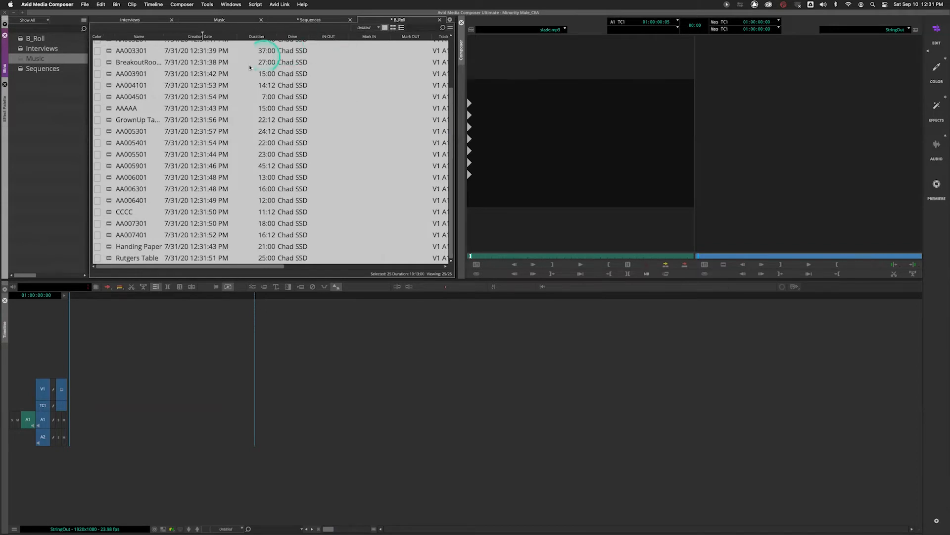
# - Load AA004501, AAAAA, CCCC, Handing Paper, Rutgers Table and BBBB one after another in the source monitor to check their marks
pyautogui.click(110, 105)
pyautogui.doubleClick(109, 98)
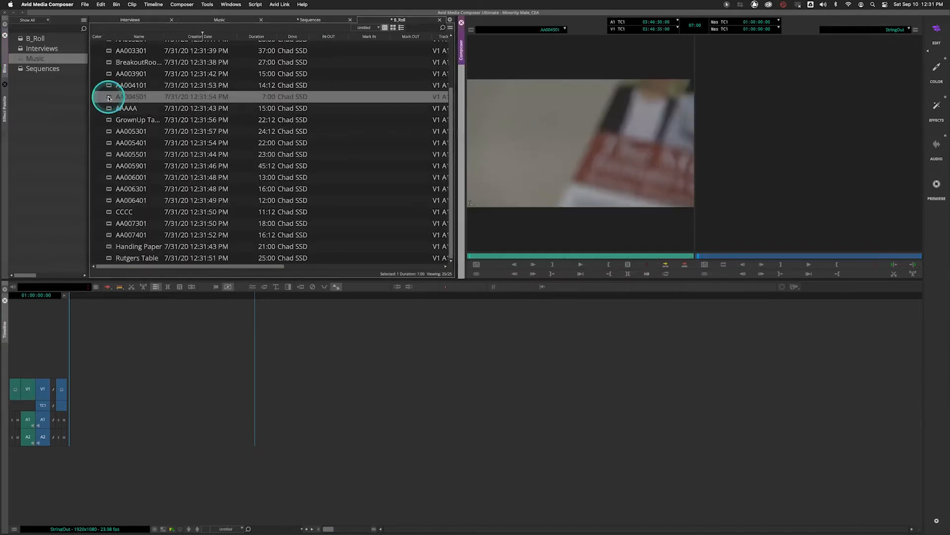
pyautogui.doubleClick(109, 109)
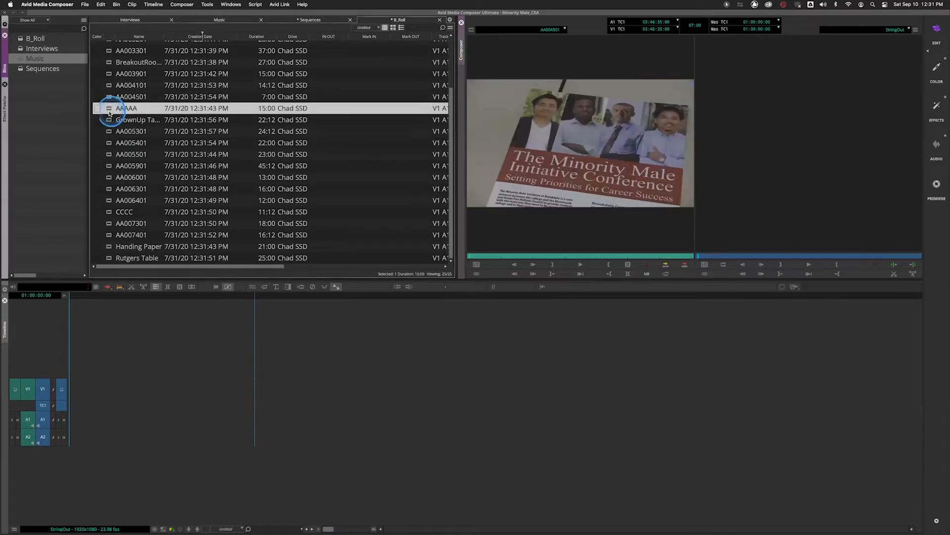
pyautogui.doubleClick(112, 212)
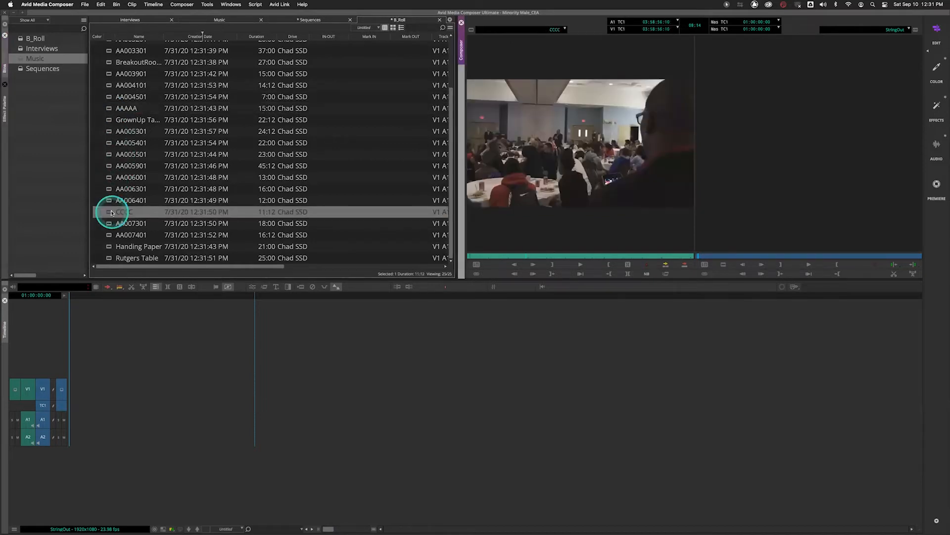
pyautogui.doubleClick(110, 247)
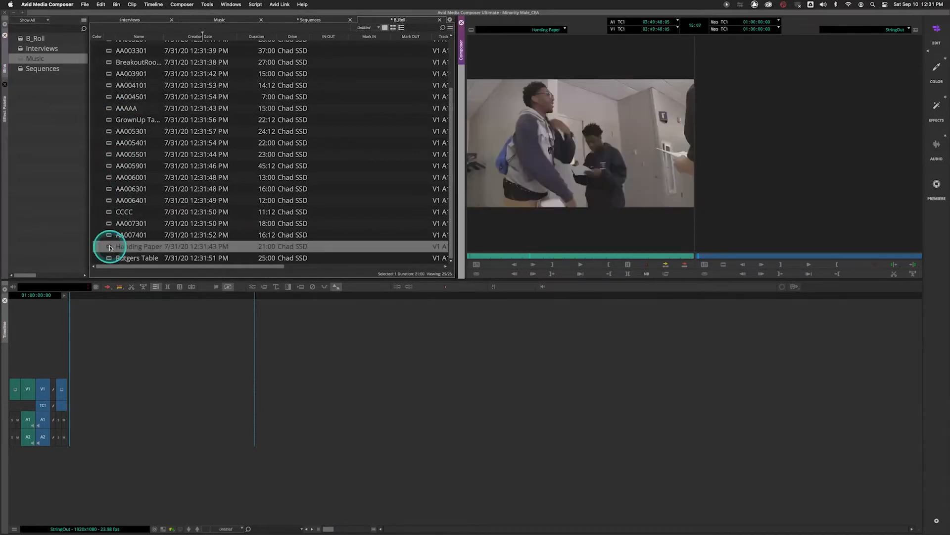
pyautogui.doubleClick(109, 258)
pyautogui.scroll(3, 127, 180)
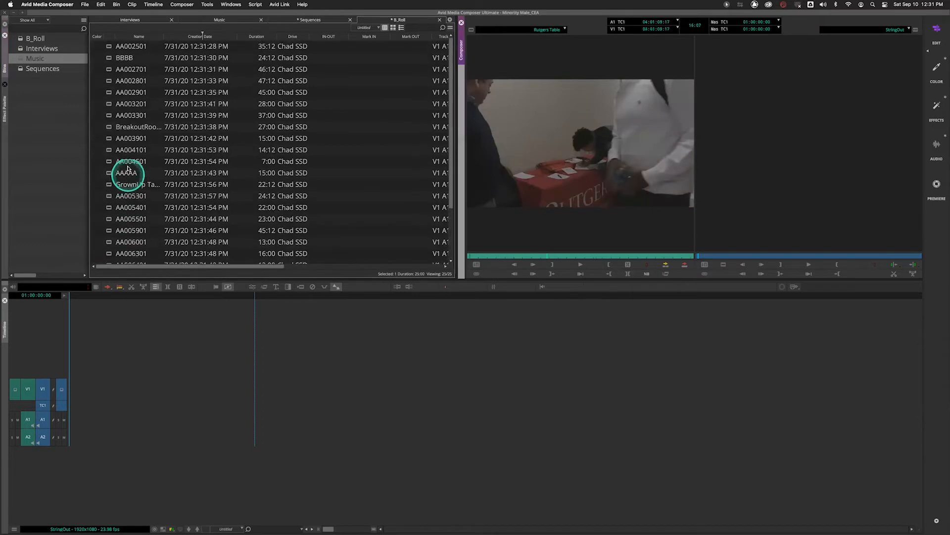
pyautogui.doubleClick(117, 56)
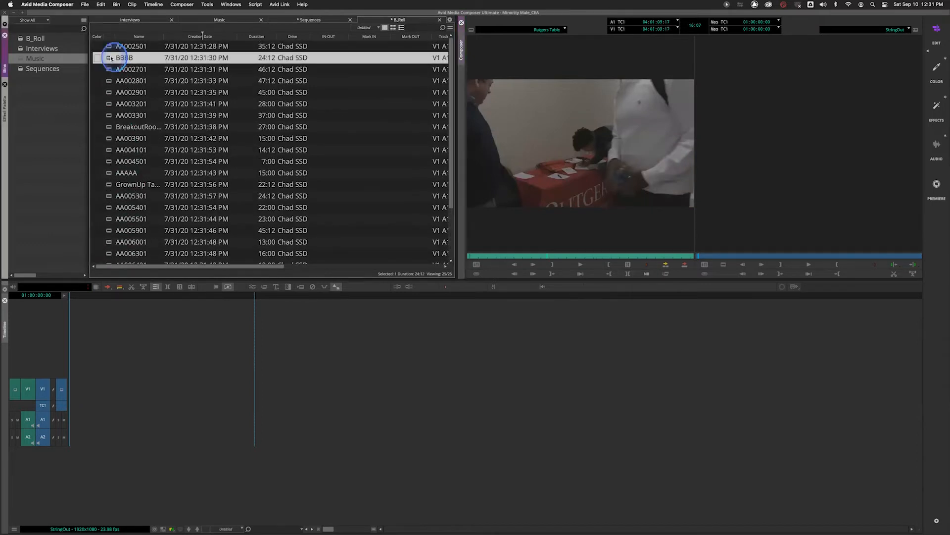
# - Sort the B_Roll bin by name in descending order and review several more clips in the source monitor, ending with AA003901
pyautogui.doubleClick(133, 38)
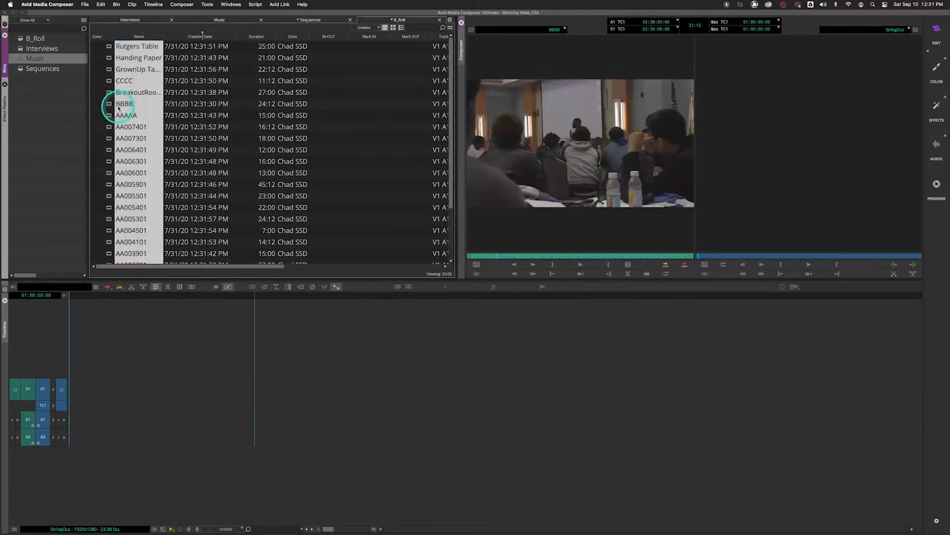
pyautogui.doubleClick(104, 92)
pyautogui.doubleClick(103, 69)
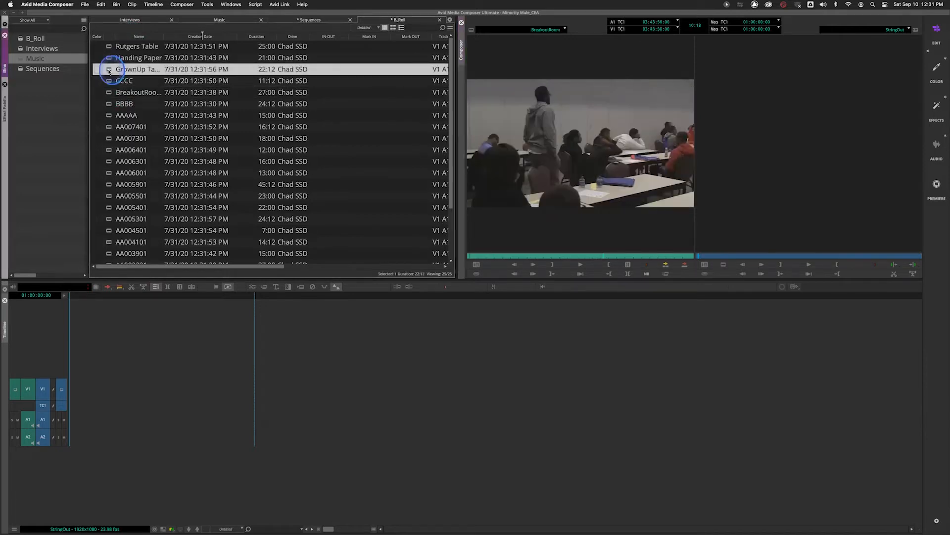
pyautogui.doubleClick(106, 57)
pyautogui.doubleClick(108, 47)
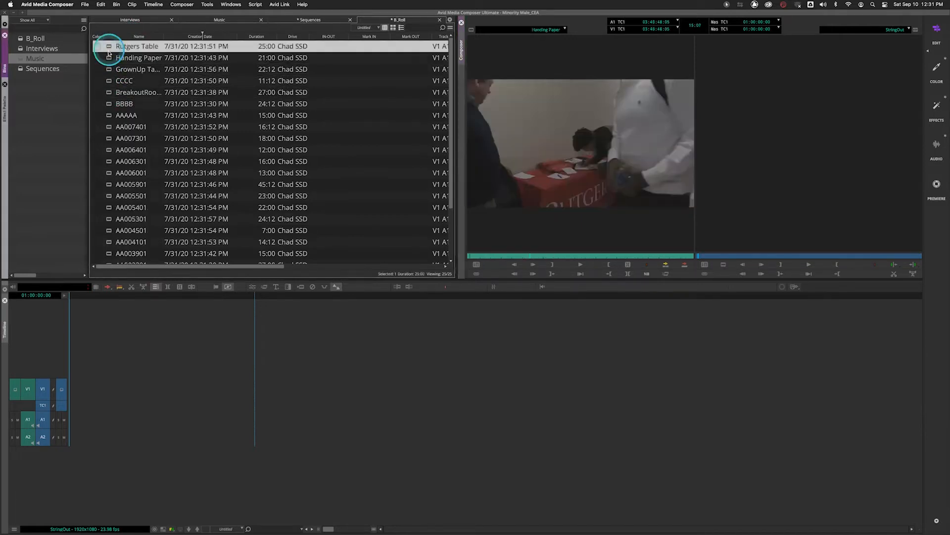
pyautogui.doubleClick(112, 115)
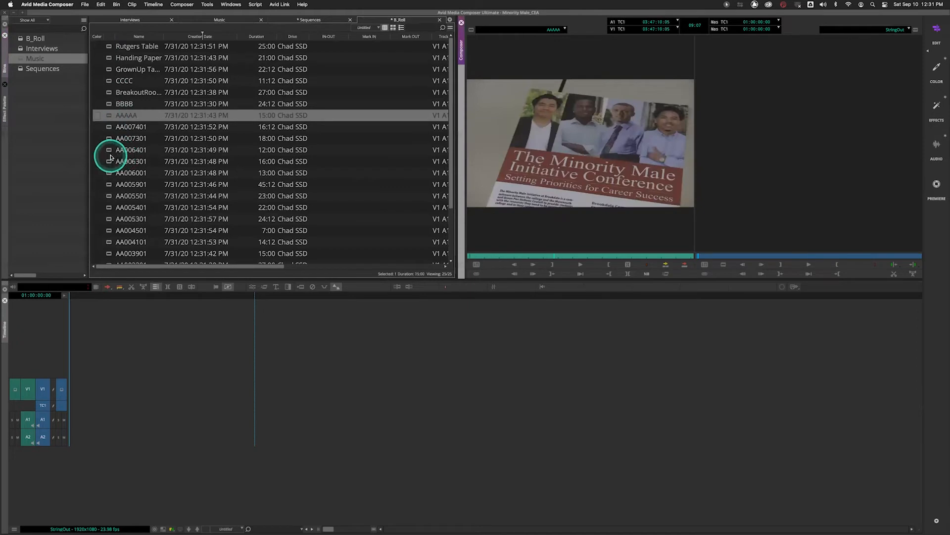
pyautogui.scroll(-3, 111, 148)
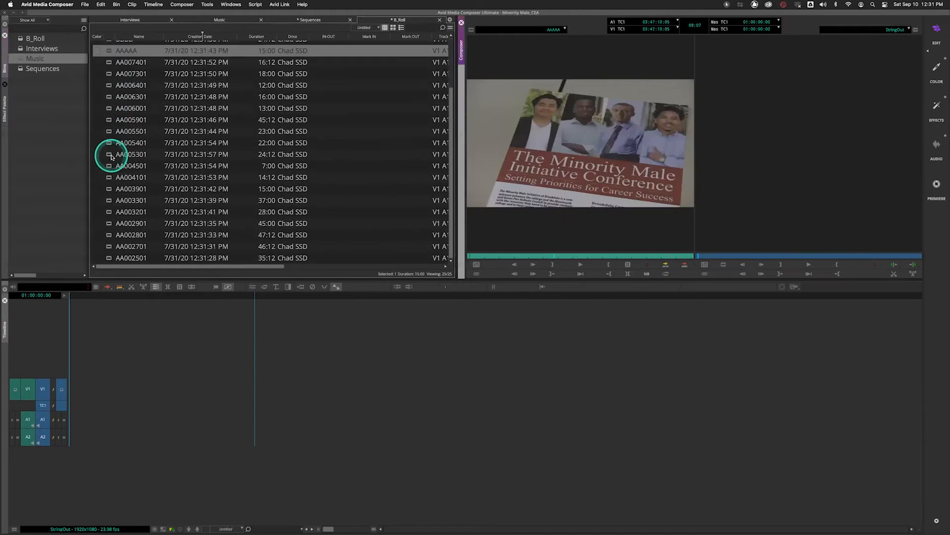
pyautogui.doubleClick(109, 246)
pyautogui.doubleClick(108, 235)
pyautogui.doubleClick(108, 188)
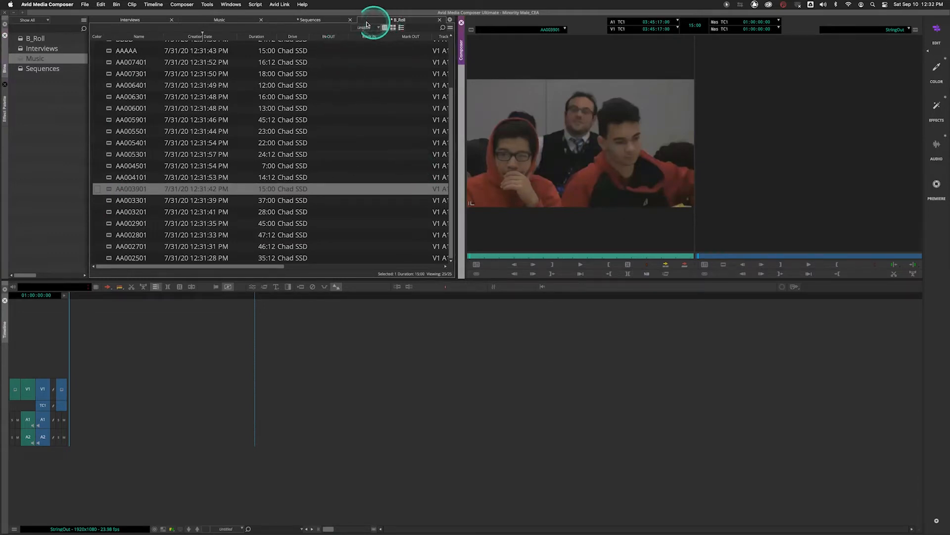
# - Check the Sequences bin, return to the B_Roll bin and sort its clips by Creation Date in ascending order
pyautogui.click(310, 20)
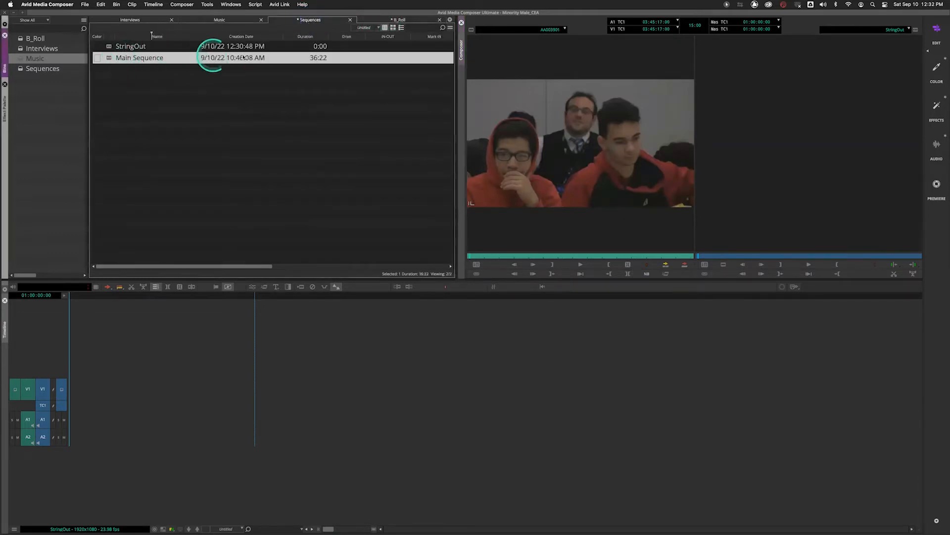
pyautogui.click(405, 21)
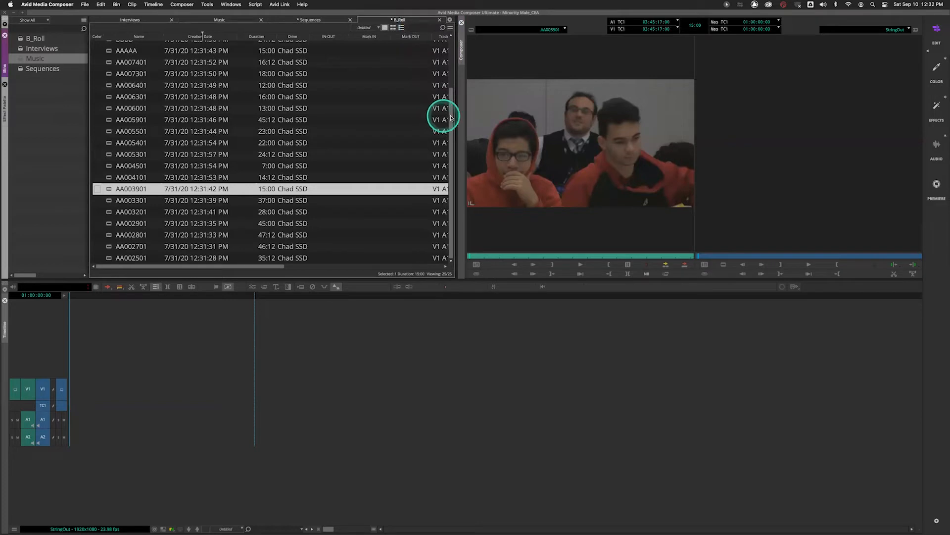
pyautogui.moveTo(451, 109); pyautogui.dragTo(452, 62)
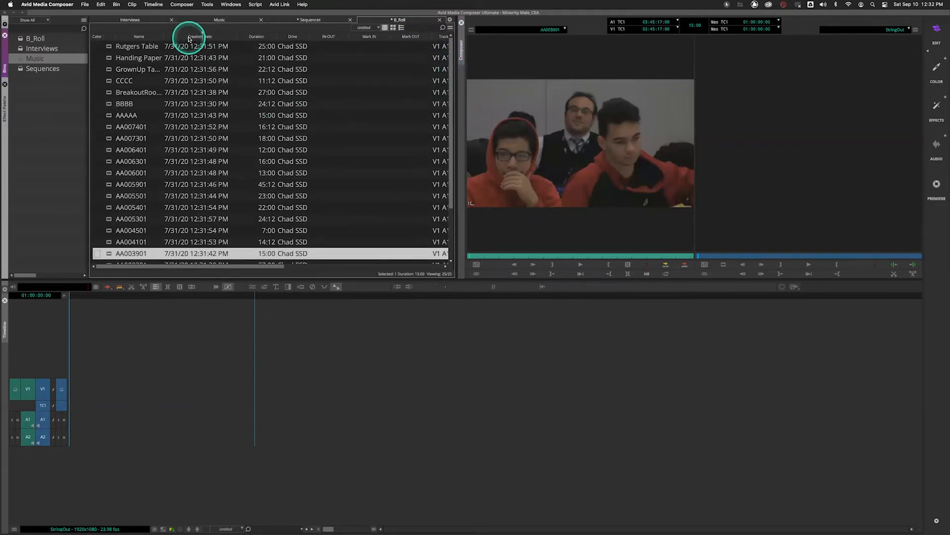
pyautogui.rightClick(189, 38)
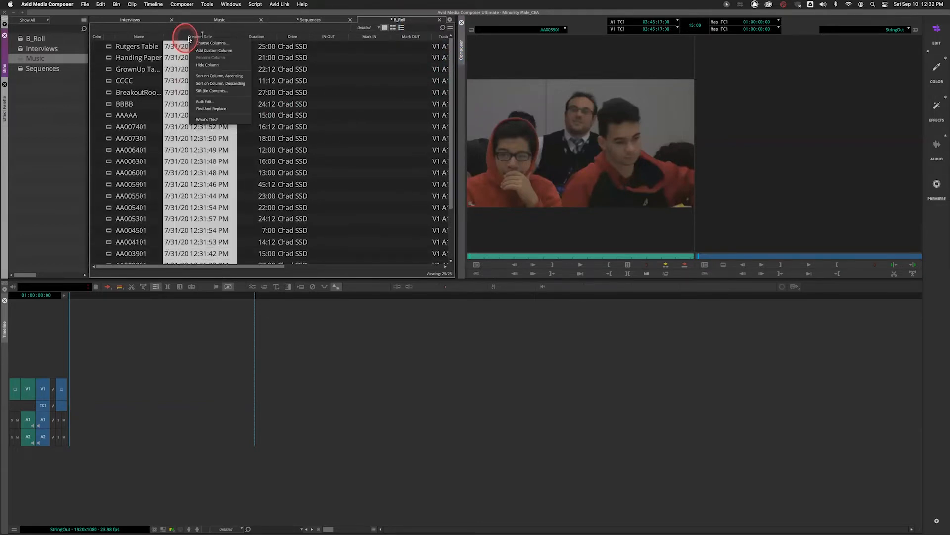
pyautogui.click(238, 77)
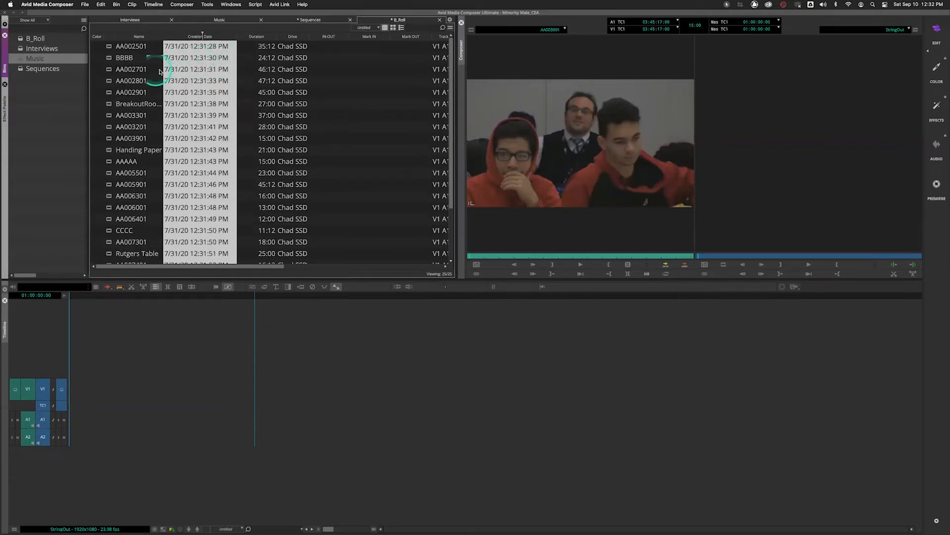
# - Select all B_Roll clips and place them together in the empty StringOut sequence on the timeline
pyautogui.click(109, 48)
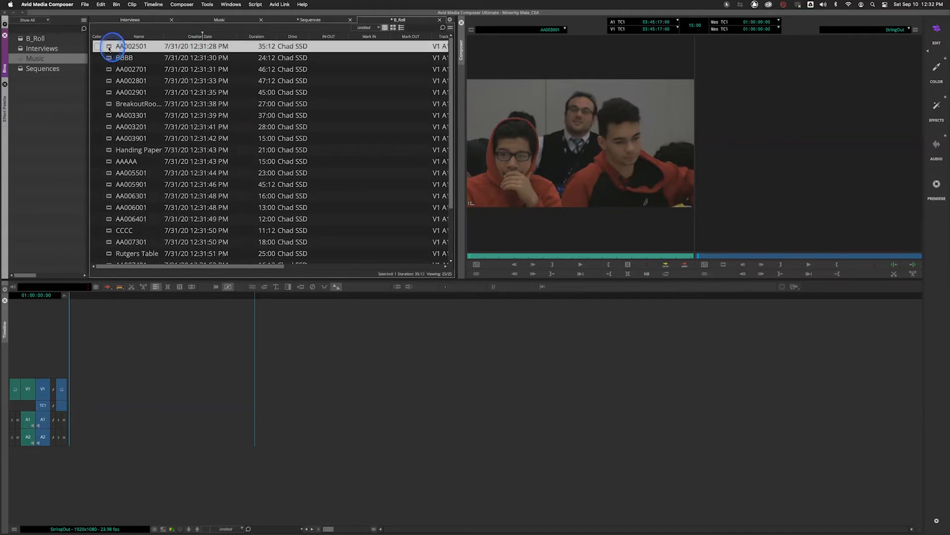
pyautogui.scroll(-3, 136, 93)
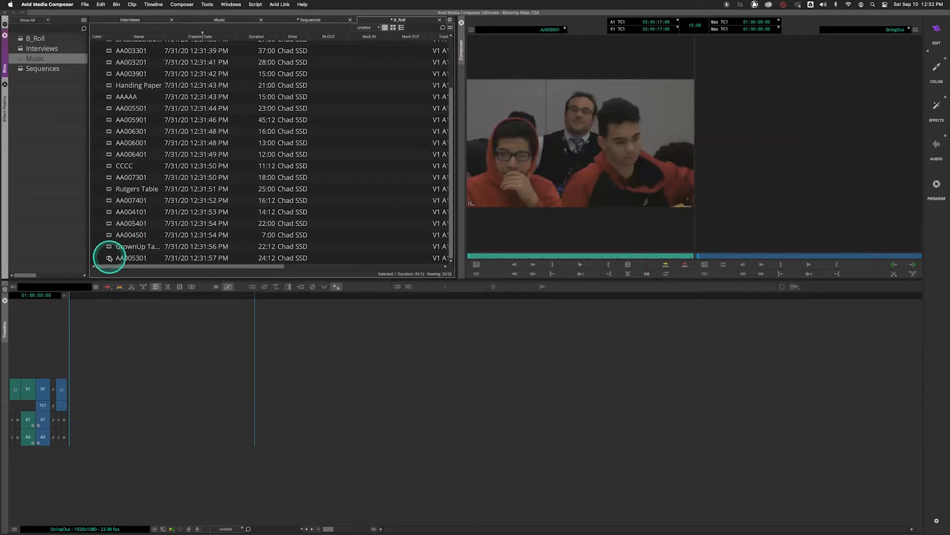
pyautogui.press('super+a')
pyautogui.click(132, 212)
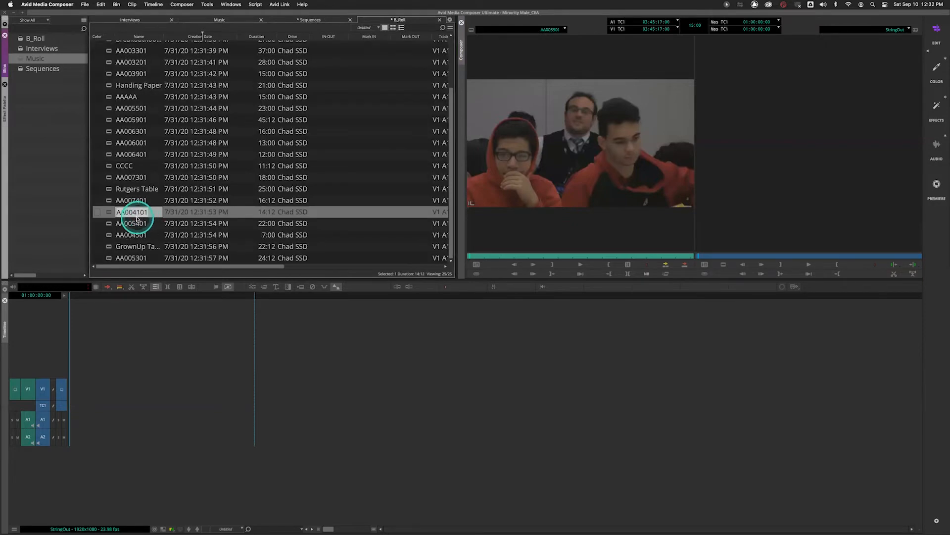
pyautogui.click(109, 201)
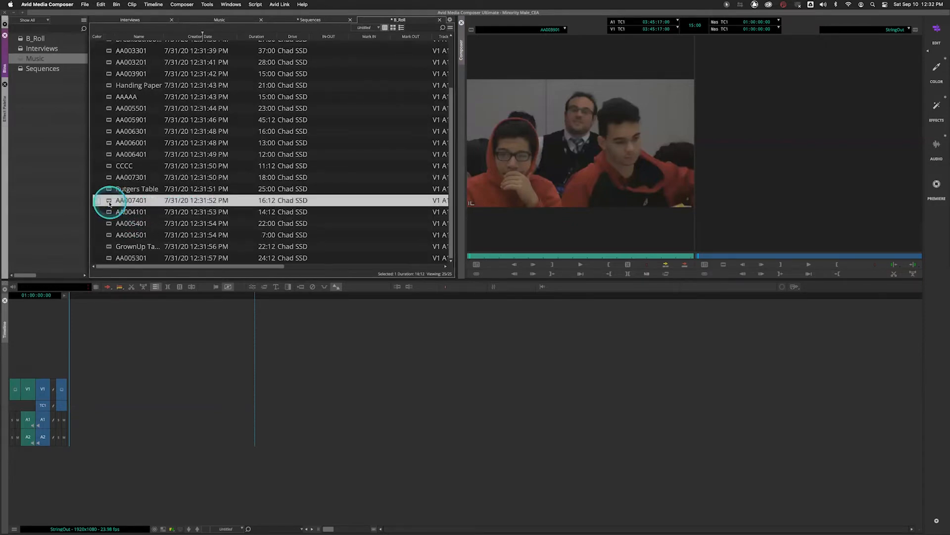
pyautogui.press('super+a')
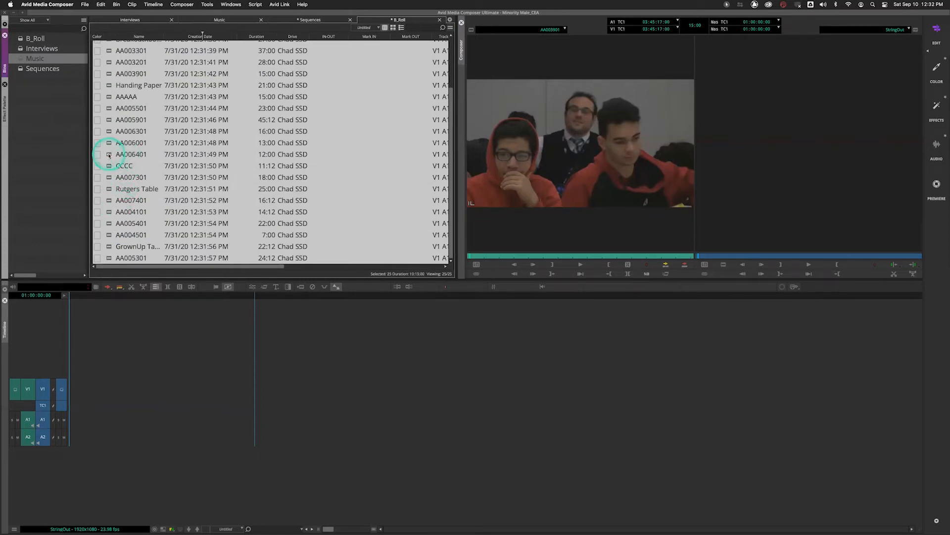
pyautogui.moveTo(125, 156); pyautogui.dragTo(190, 409)
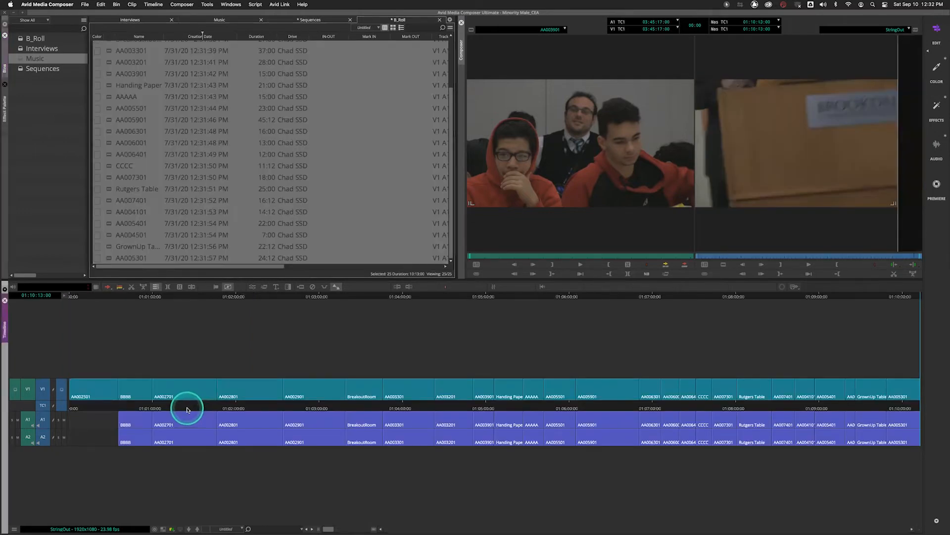
# - Undo the placement of all the B_Roll clips in the StringOut sequence
pyautogui.press('super+z')
pyautogui.press('super+z')
pyautogui.press('super+z')
pyautogui.press('super+z')
pyautogui.press('super+z')
pyautogui.press('super+z')
pyautogui.press('super+z')
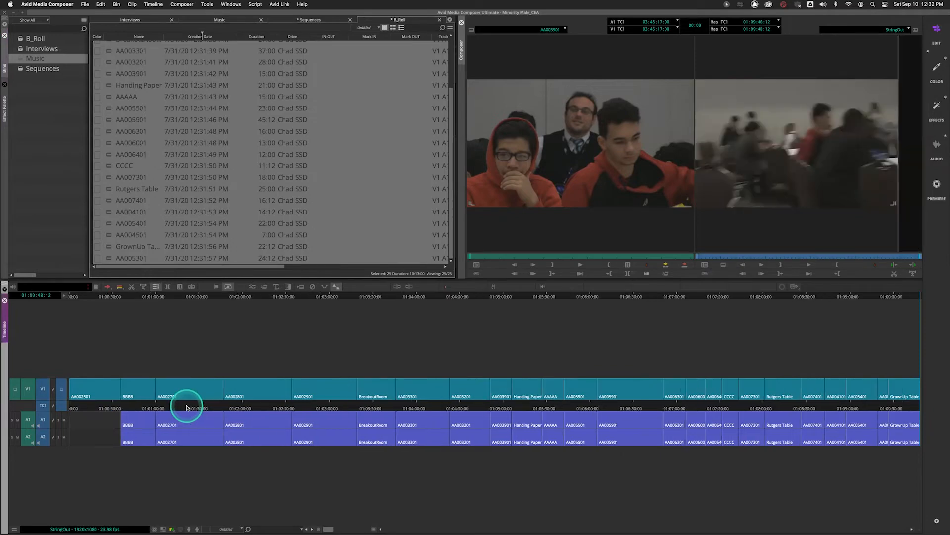
pyautogui.press('super+z')
pyautogui.press('super+z')
pyautogui.press('super+z')
pyautogui.press('super+z')
pyautogui.press('super+z')
pyautogui.press('super+z')
pyautogui.press('super+z')
pyautogui.press('super+z')
pyautogui.press('super+z')
pyautogui.press('super+z')
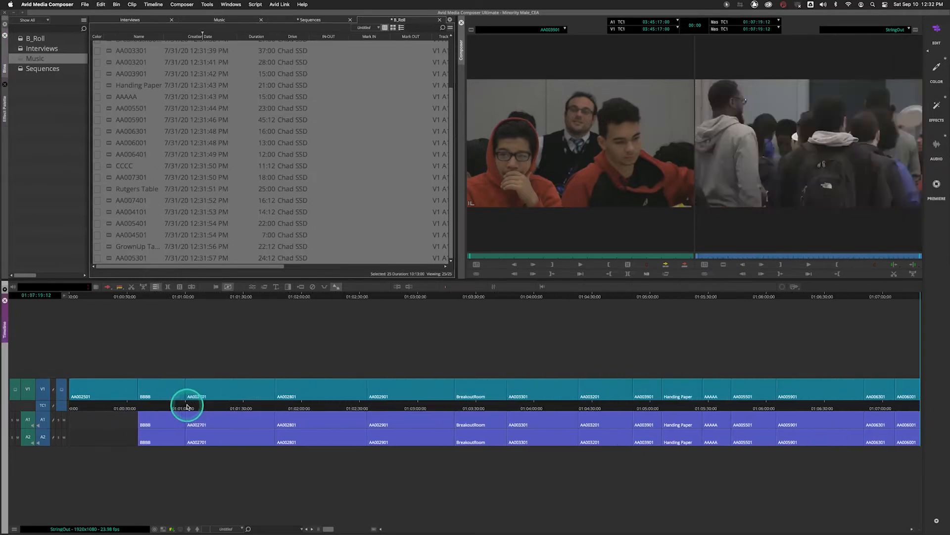
pyautogui.press('super+z')
pyautogui.press('super+z')
pyautogui.press('super+z')
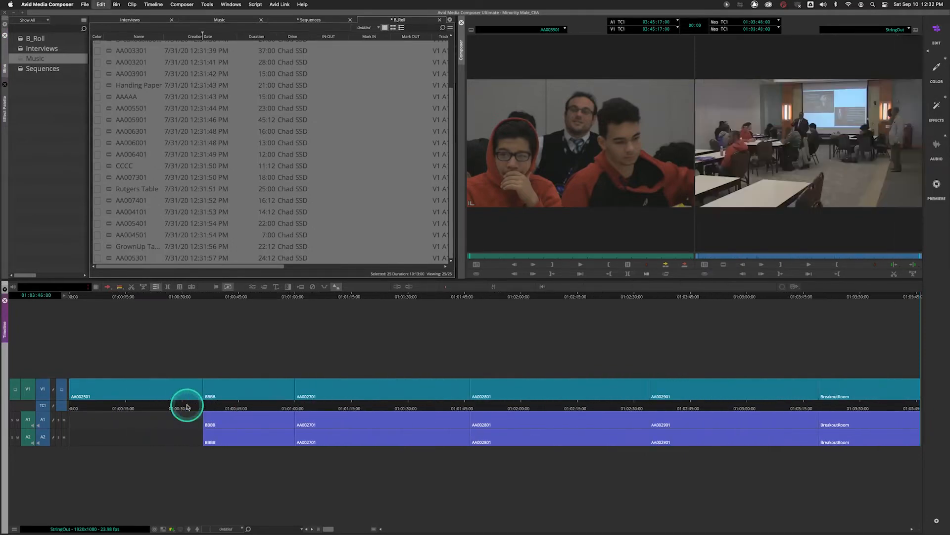
pyautogui.click(40, 406)
pyautogui.press('super+z')
pyautogui.press('super+z')
pyautogui.press('super+z')
pyautogui.press('super+z')
pyautogui.press('super+z')
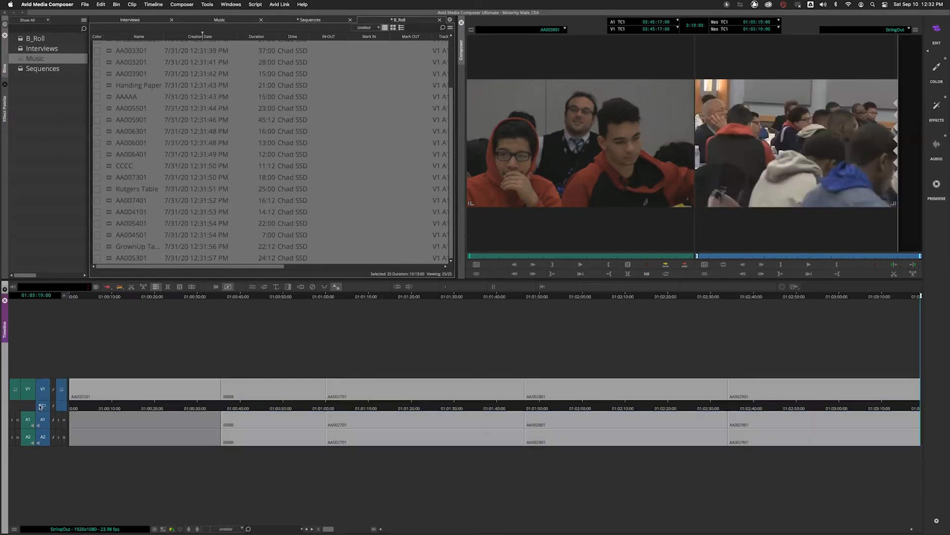
pyautogui.scroll(3, 121, 112)
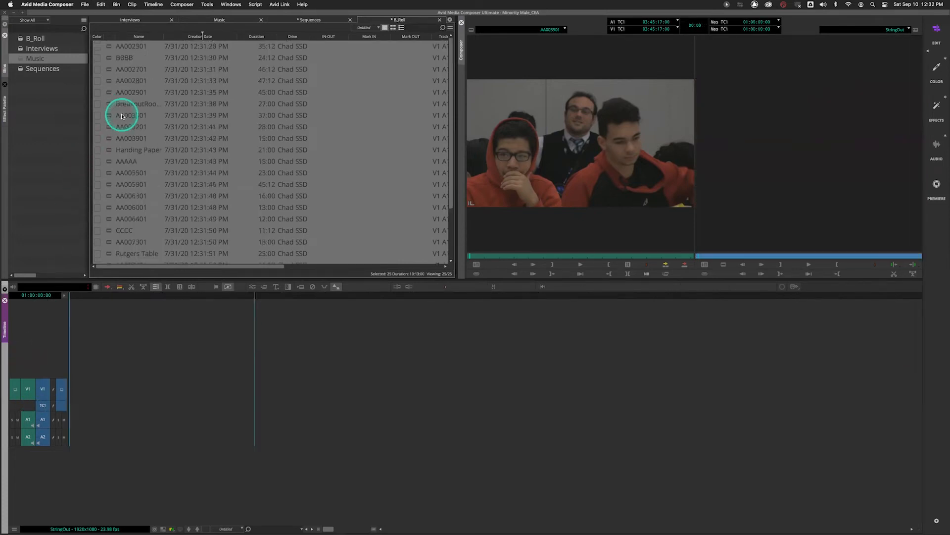
# - Load clip AA002501 in the source monitor, and place all the B_Roll clips together in the StringOut sequence
pyautogui.click(108, 46)
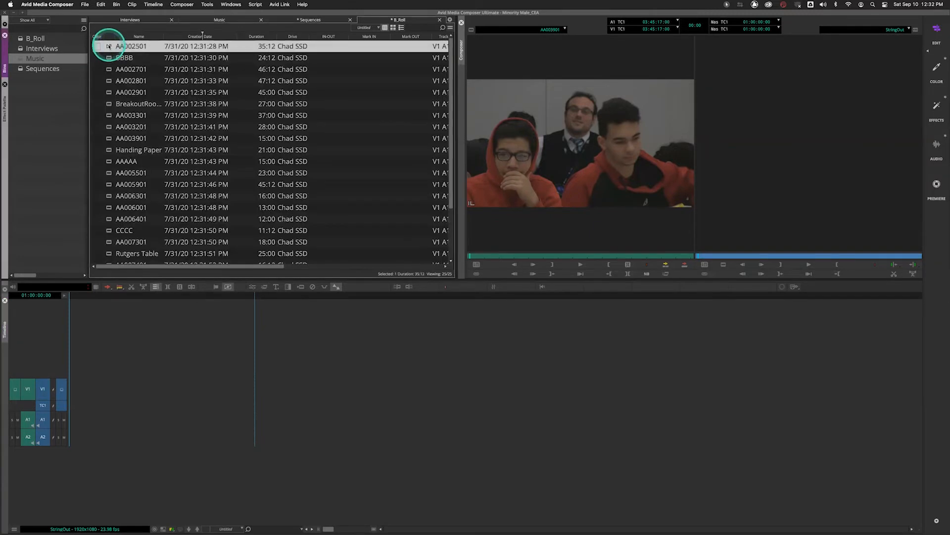
pyautogui.doubleClick(109, 46)
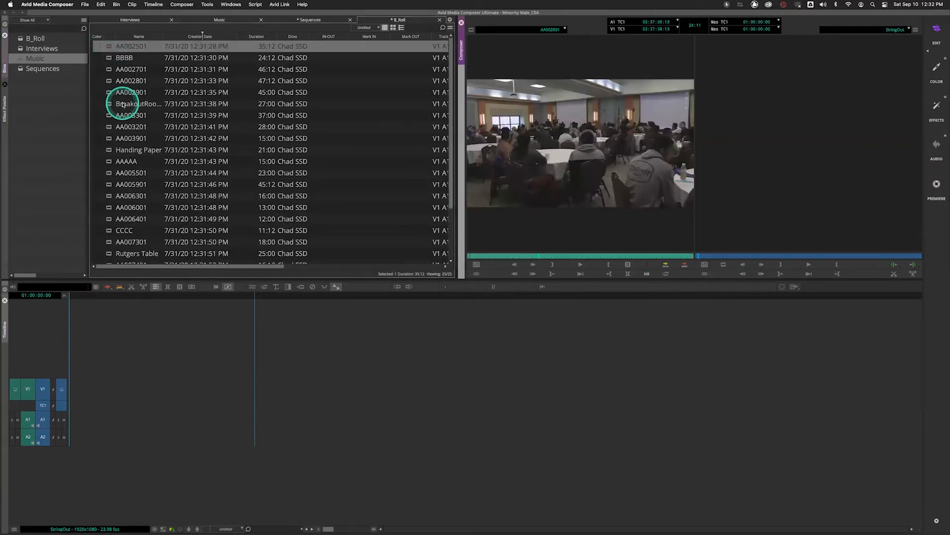
pyautogui.click(108, 49)
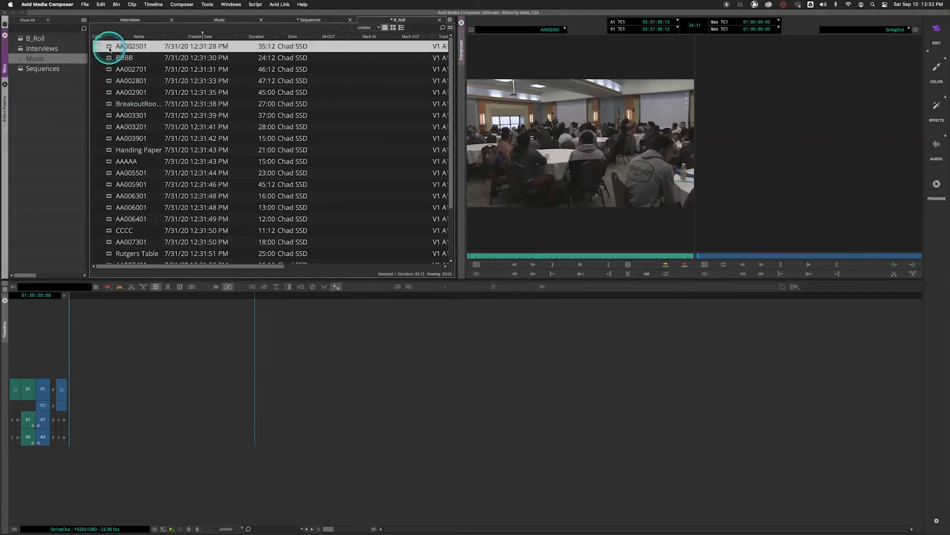
pyautogui.press('super+a')
pyautogui.moveTo(109, 47); pyautogui.dragTo(131, 379)
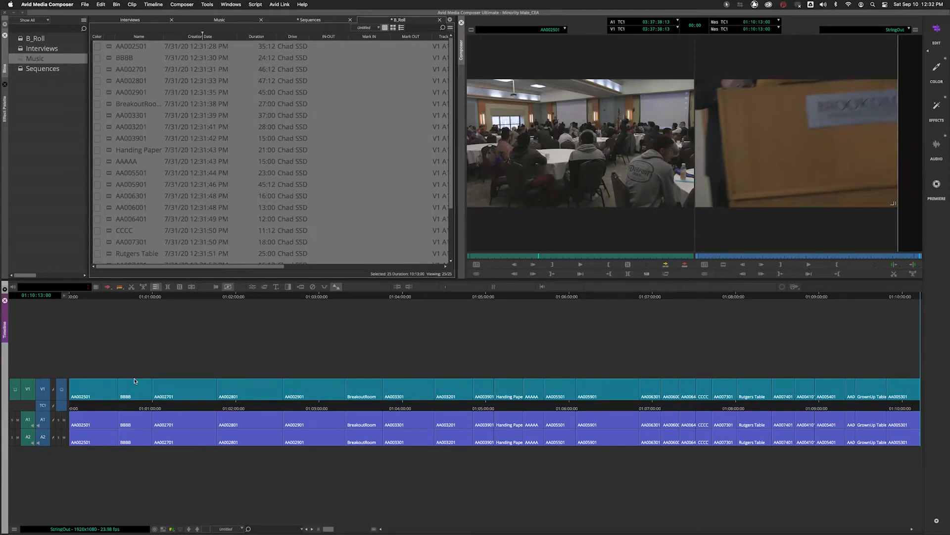
# - Scrub through the assembled StringOut sequence and return to its start
pyautogui.moveTo(15, 502); pyautogui.dragTo(513, 406)
pyautogui.moveTo(612, 417); pyautogui.dragTo(928, 388)
pyautogui.moveTo(328, 406); pyautogui.dragTo(13, 400)
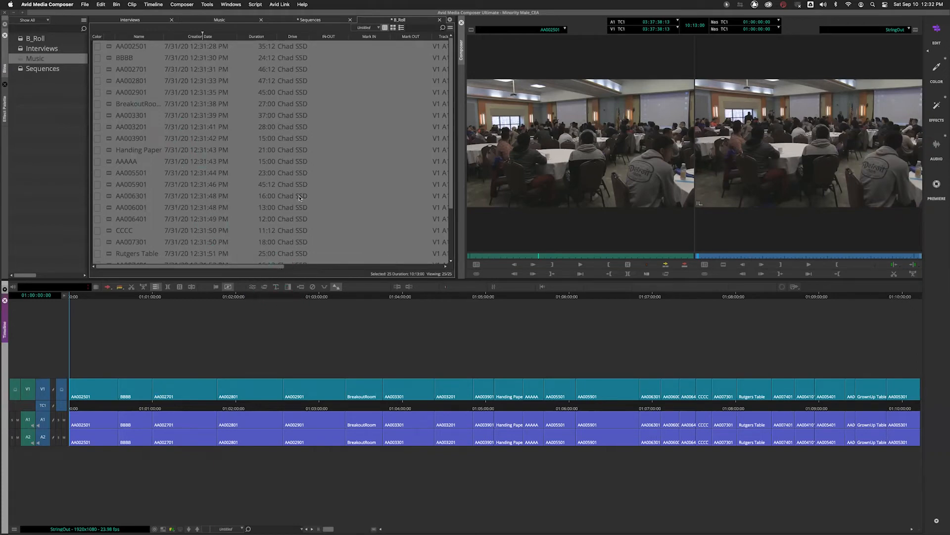
# - Rename the StringOut sequence in the Sequences bin as RawStringOut
pyautogui.click(313, 20)
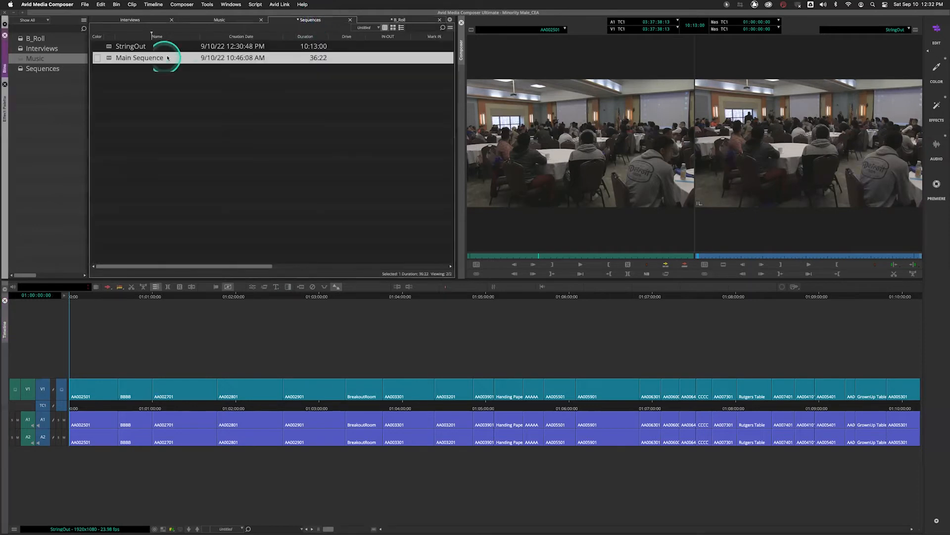
pyautogui.click(129, 47)
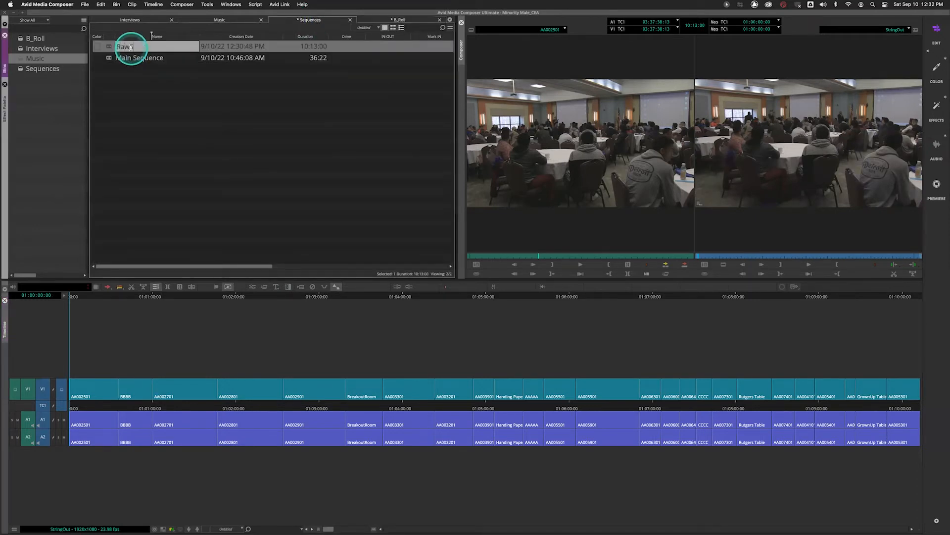
pyautogui.press('Return')
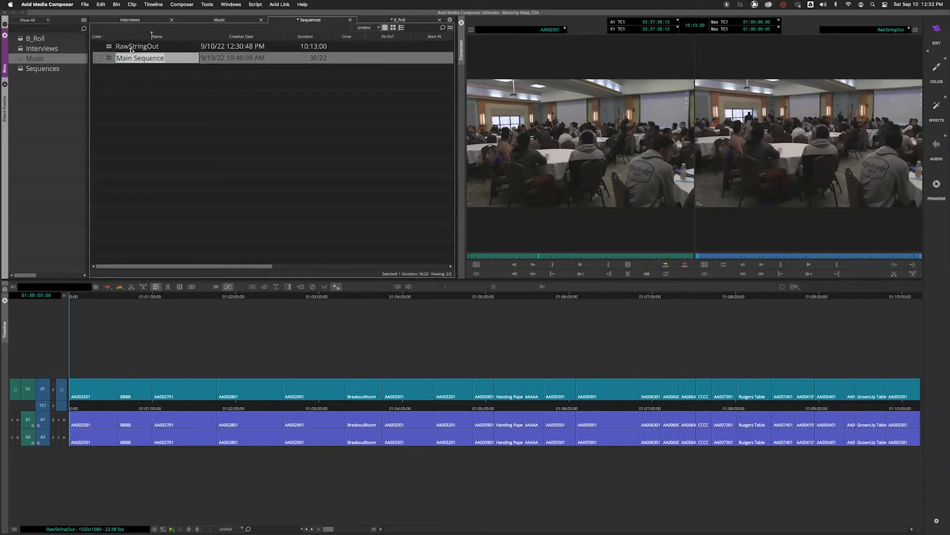
pyautogui.click(173, 86)
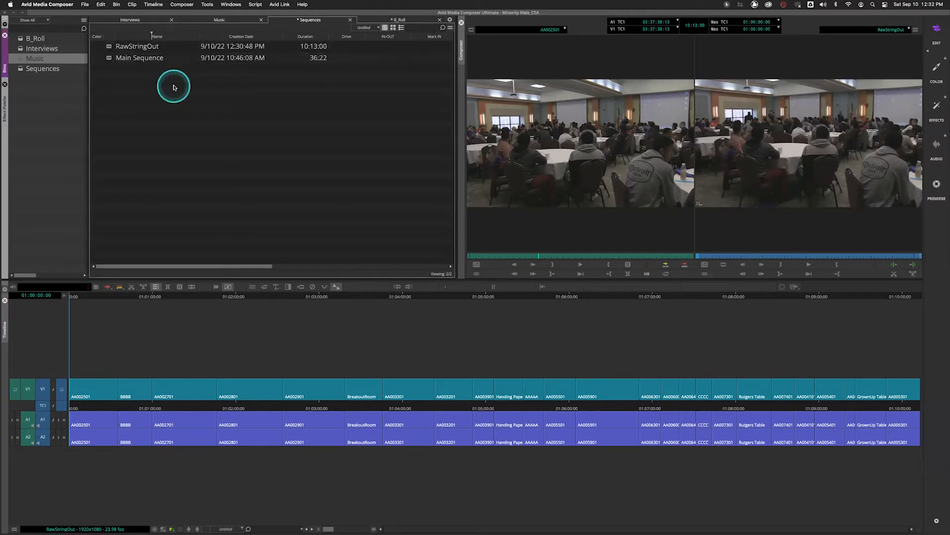
# - Create a new sequence in the Sequences bin and name it SelectedStringOut
pyautogui.press('super+shift+n')
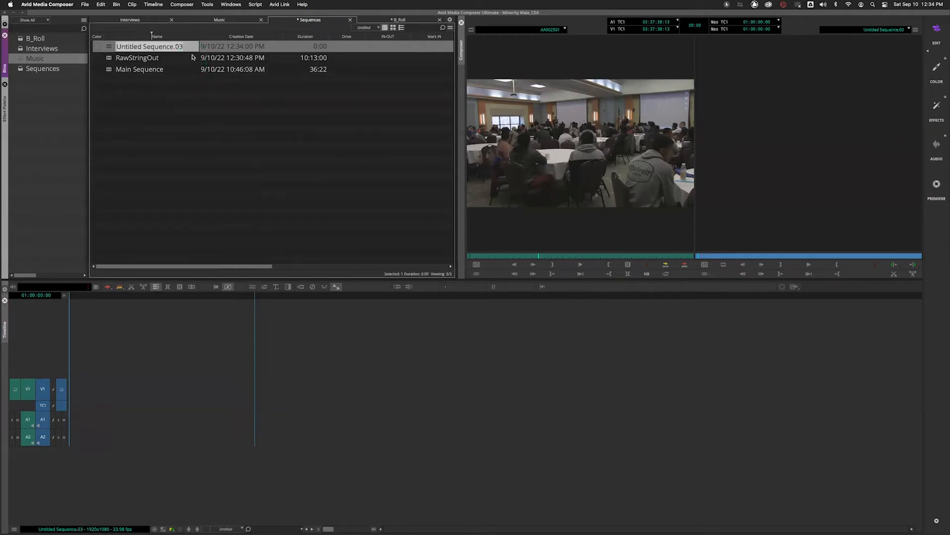
pyautogui.write('E')
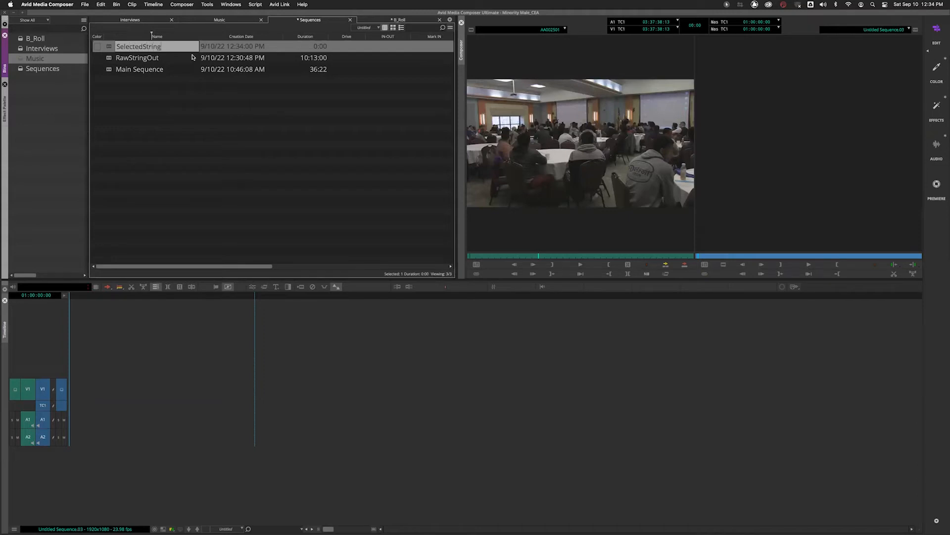
pyautogui.click(192, 58)
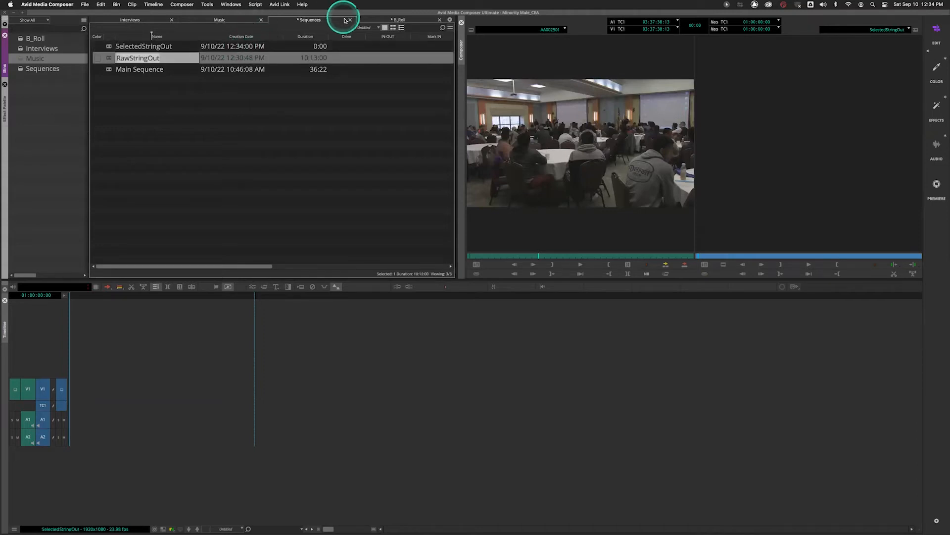
# - Show the B_Roll bin's clips as thumbnails in Frame view
pyautogui.click(389, 18)
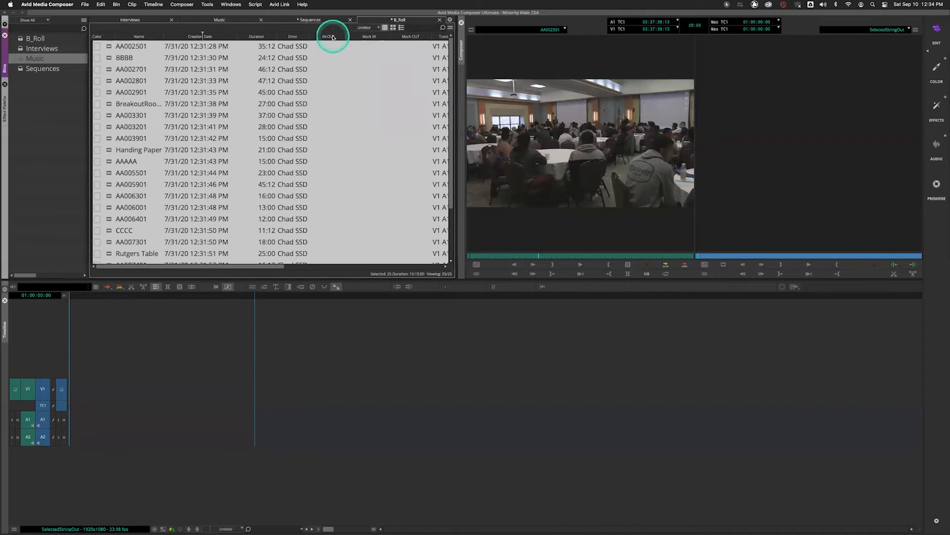
pyautogui.click(394, 28)
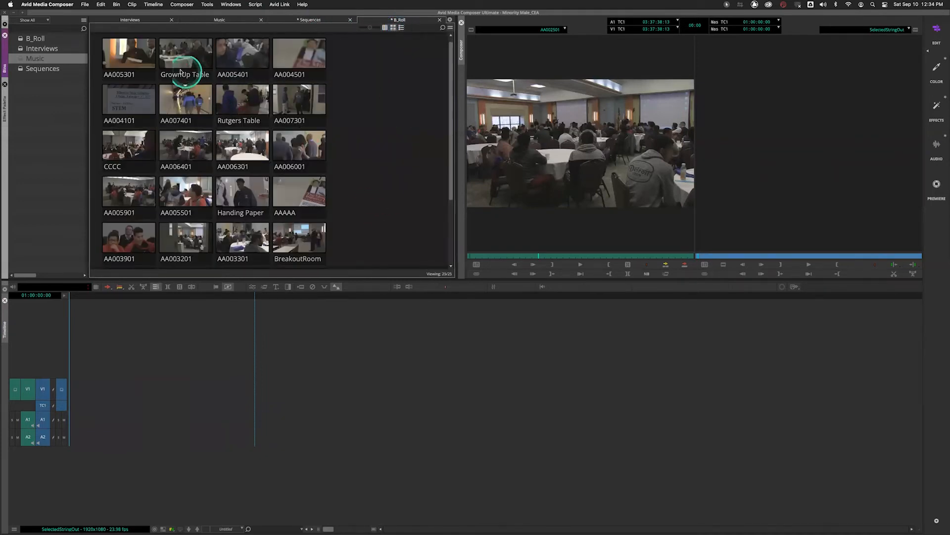
# - Select the B_Roll thumbnails from AA005301 through BreakoutRoom, leaving out AA005401, AA004501, AA004101, AA006301, AA005501 and AA003201
pyautogui.click(151, 60)
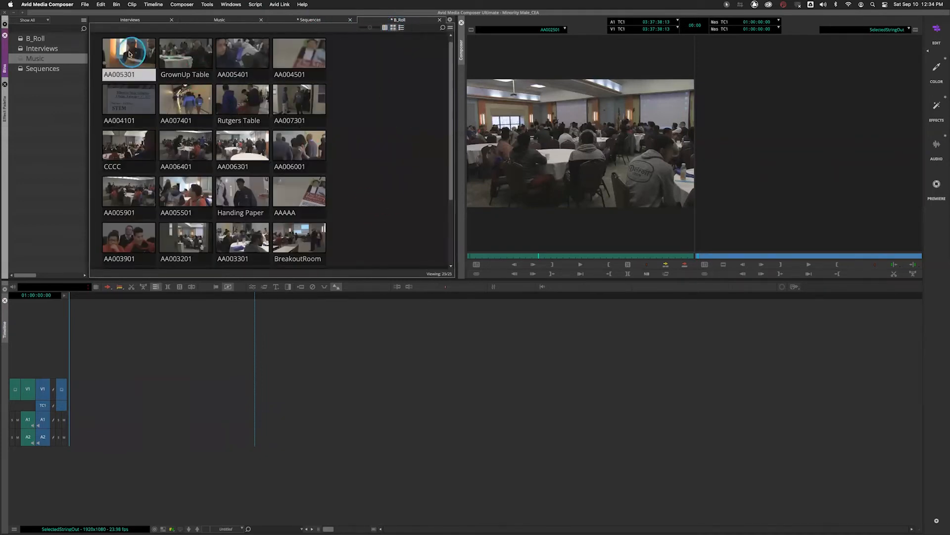
pyautogui.keyDown('shift'); pyautogui.click(183, 57); pyautogui.keyUp('shift')
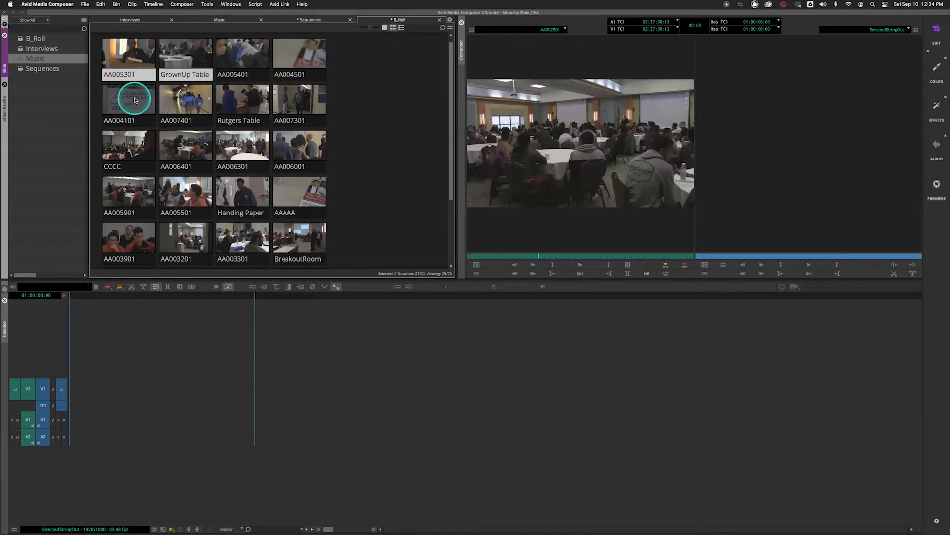
pyautogui.keyDown('shift'); pyautogui.click(183, 95); pyautogui.keyUp('shift')
pyautogui.keyDown('shift'); pyautogui.click(243, 98); pyautogui.keyUp('shift')
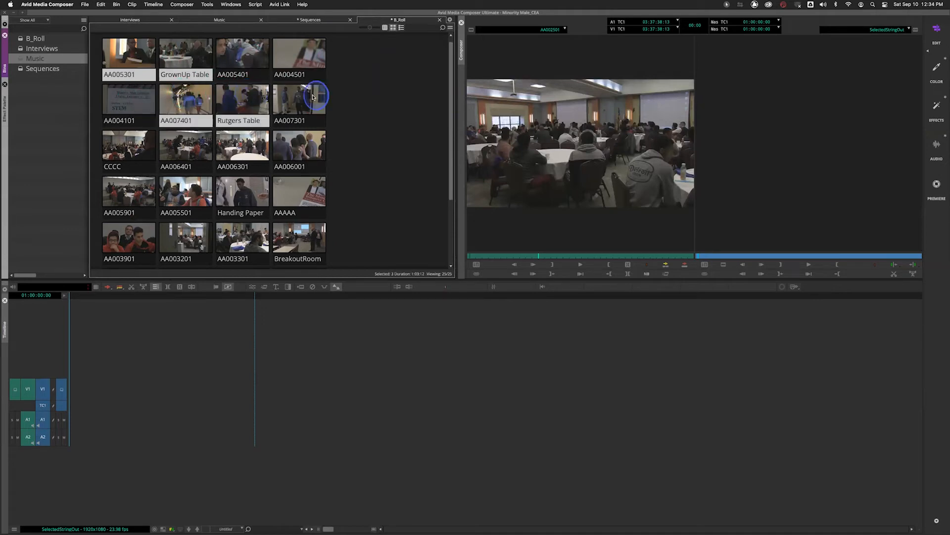
pyautogui.keyDown('shift'); pyautogui.click(300, 98); pyautogui.keyUp('shift')
pyautogui.keyDown('shift'); pyautogui.click(142, 136); pyautogui.keyUp('shift')
pyautogui.keyDown('shift'); pyautogui.click(181, 139); pyautogui.keyUp('shift')
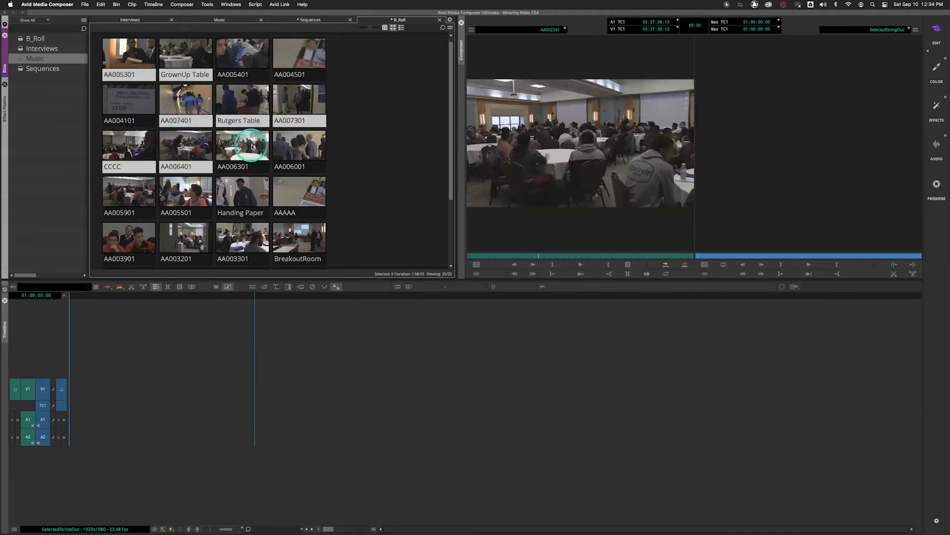
pyautogui.keyDown('shift'); pyautogui.click(257, 146); pyautogui.keyUp('shift')
pyautogui.keyDown('shift'); pyautogui.click(295, 145); pyautogui.keyUp('shift')
pyautogui.keyDown('shift'); pyautogui.click(139, 187); pyautogui.keyUp('shift')
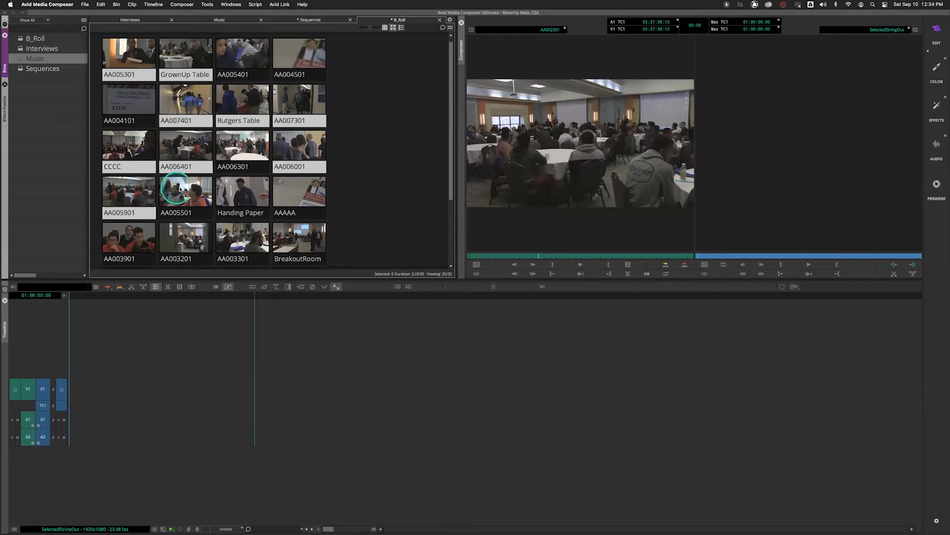
pyautogui.keyDown('shift'); pyautogui.click(304, 197); pyautogui.keyUp('shift')
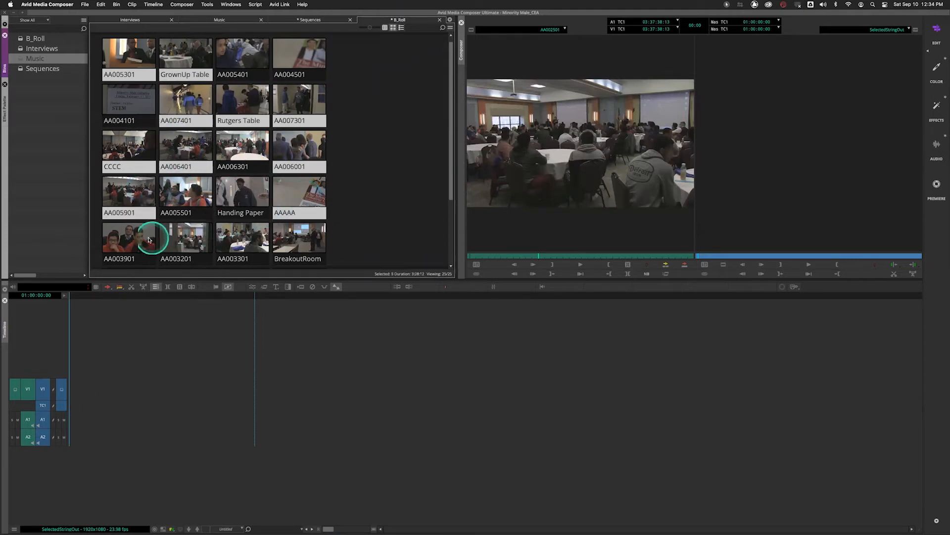
pyautogui.keyDown('shift'); pyautogui.click(218, 219); pyautogui.keyUp('shift')
pyautogui.keyDown('shift'); pyautogui.click(186, 237); pyautogui.keyUp('shift')
pyautogui.keyDown('shift'); pyautogui.click(130, 240); pyautogui.keyUp('shift')
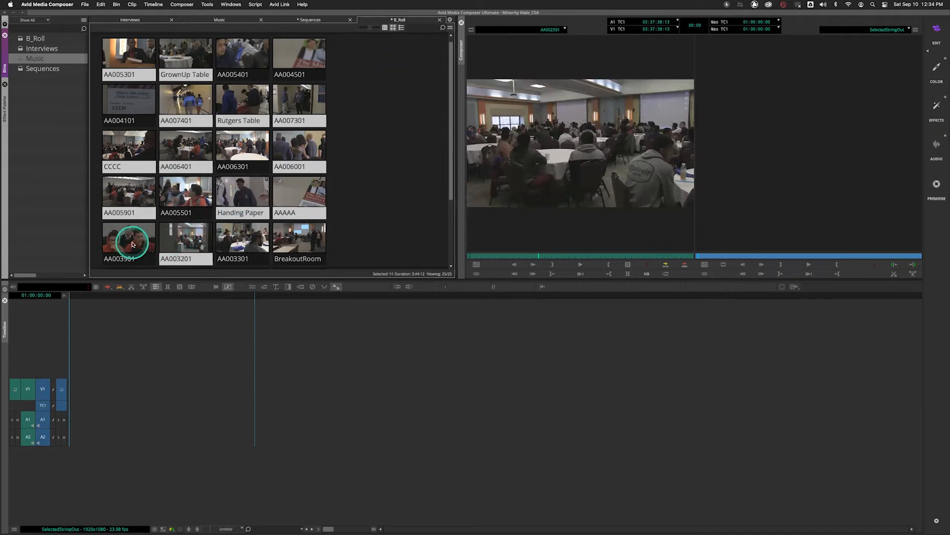
pyautogui.keyDown('shift'); pyautogui.click(182, 241); pyautogui.keyUp('shift')
pyautogui.keyDown('shift'); pyautogui.click(237, 236); pyautogui.keyUp('shift')
pyautogui.keyDown('shift'); pyautogui.click(295, 236); pyautogui.keyUp('shift')
# - Add AA002901, AA002801, AA002701 and BBBB to the selection and place the selected clips in the SelectedStringOut sequence
pyautogui.scroll(-4, 297, 199)
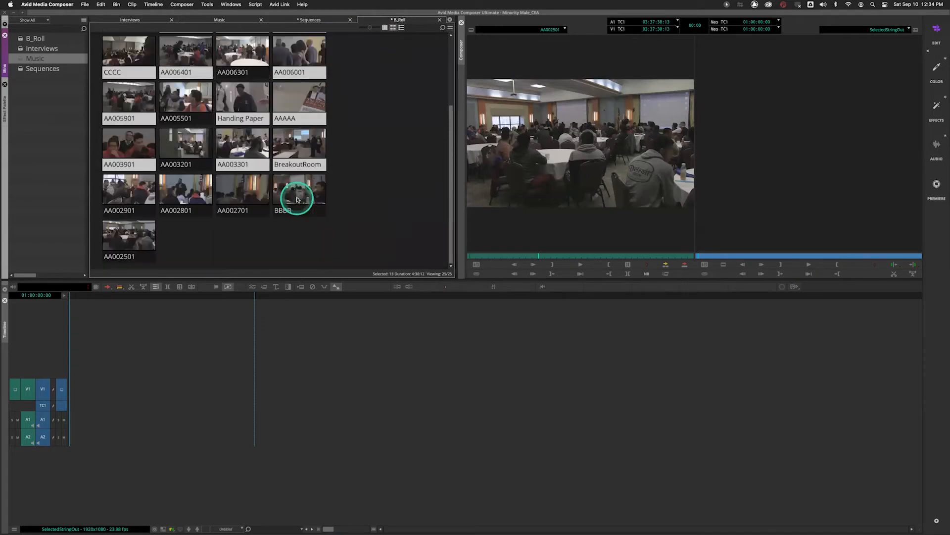
pyautogui.keyDown('shift'); pyautogui.click(185, 197); pyautogui.keyUp('shift')
pyautogui.keyDown('shift'); pyautogui.click(139, 203); pyautogui.keyUp('shift')
pyautogui.keyDown('shift'); pyautogui.click(233, 195); pyautogui.keyUp('shift')
pyautogui.keyDown('shift'); pyautogui.click(289, 195); pyautogui.keyUp('shift')
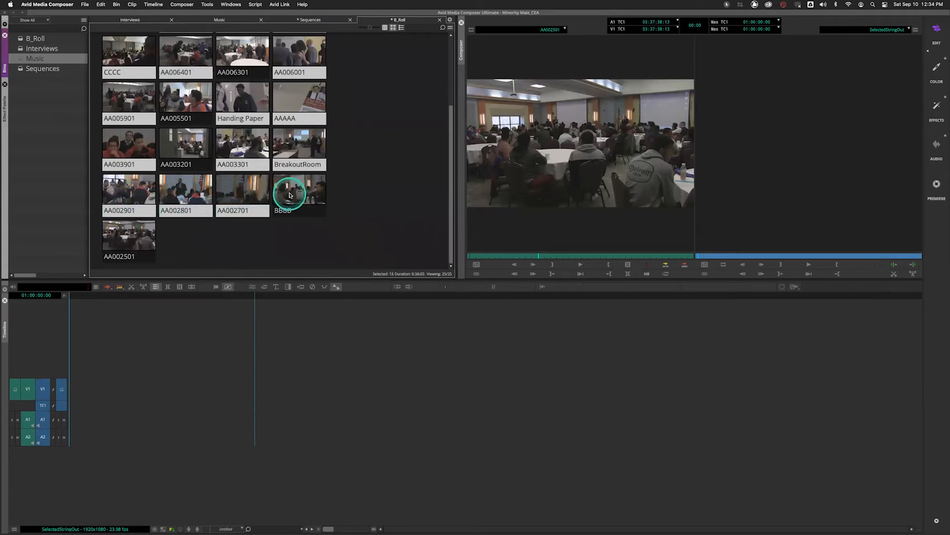
pyautogui.keyDown('shift'); pyautogui.click(304, 191); pyautogui.keyUp('shift')
pyautogui.moveTo(184, 195); pyautogui.dragTo(208, 341)
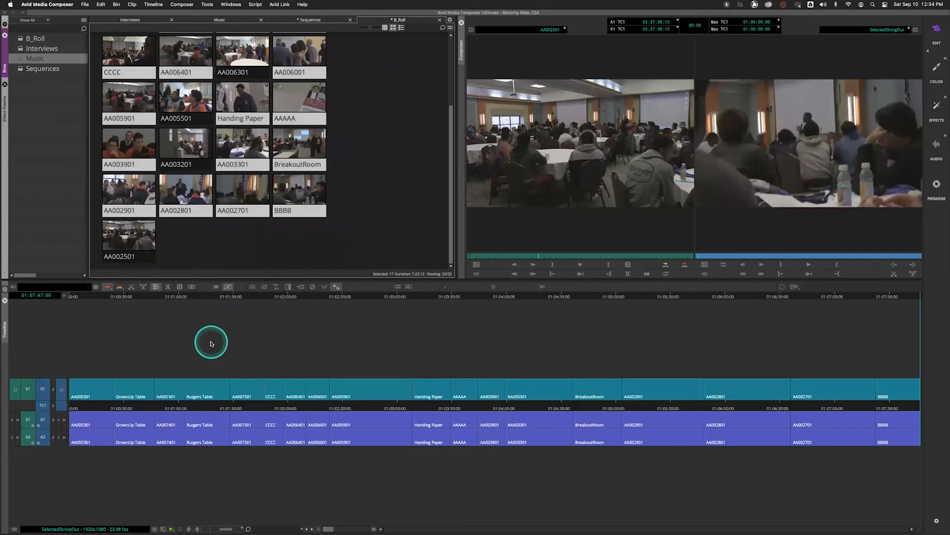
# - Mark the whole SelectedStringOut sequence, delete all its clips and deselect the clips in the B_Roll bin
pyautogui.moveTo(159, 405); pyautogui.dragTo(25, 404)
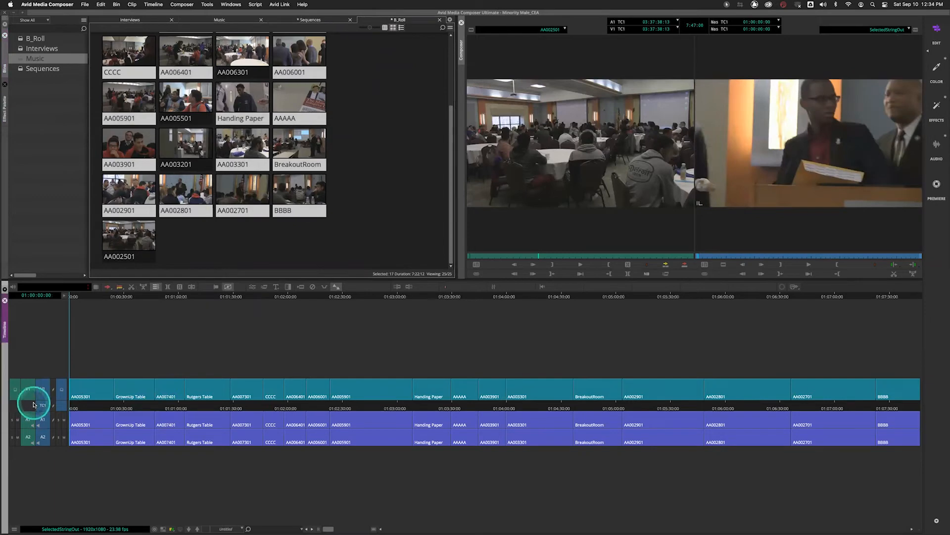
pyautogui.press('End')
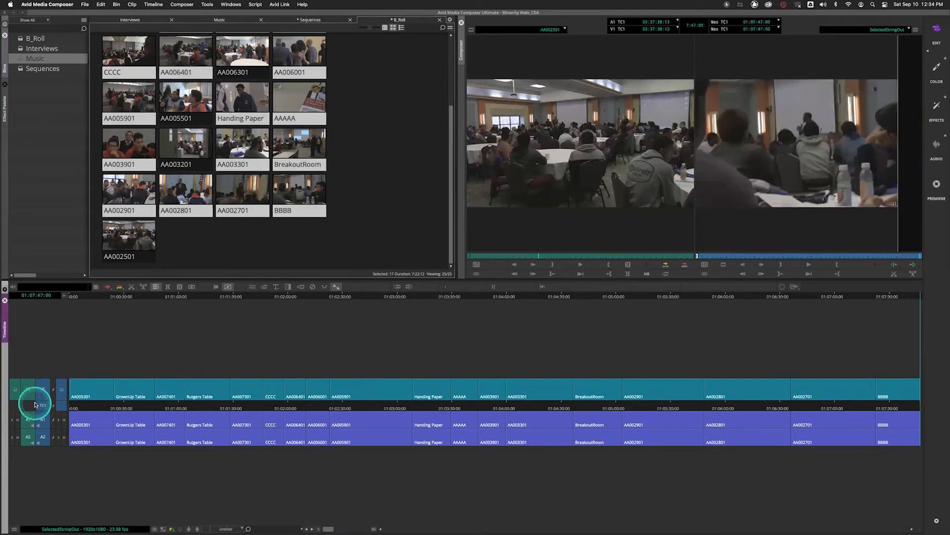
pyautogui.click(34, 404)
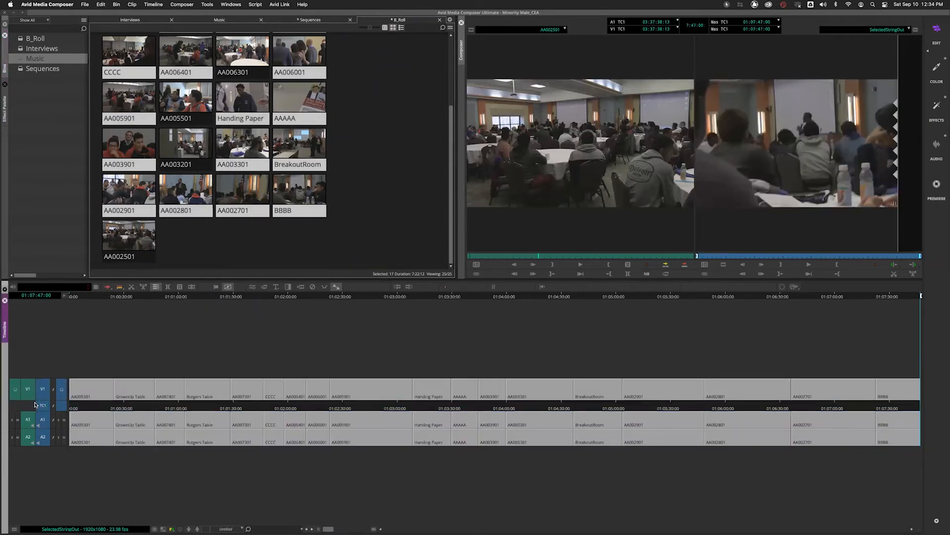
pyautogui.press('Delete')
pyautogui.click(219, 240)
pyautogui.click(300, 241)
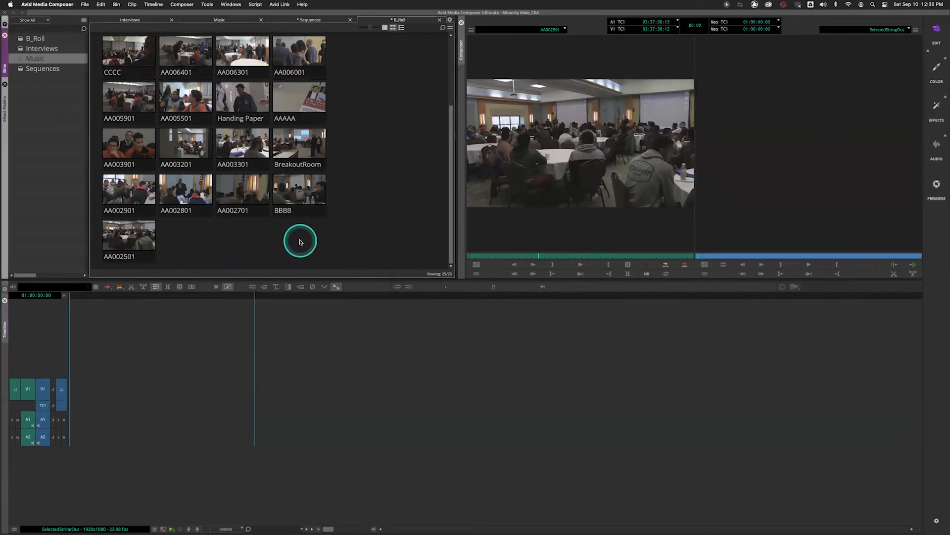
# - Rename the emptied SelectedStringOut sequence as RoughCut
pyautogui.click(314, 23)
pyautogui.click(151, 44)
pyautogui.click(151, 46)
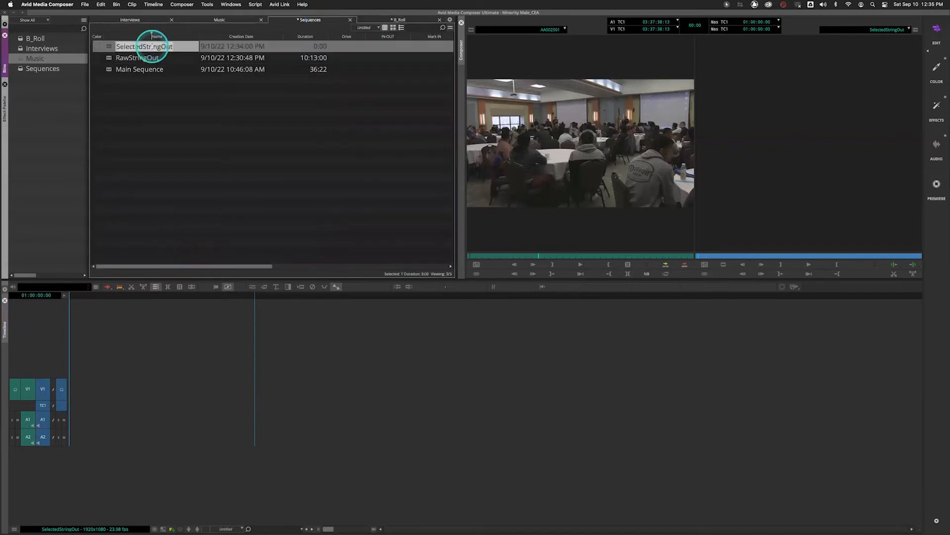
pyautogui.write('RoughCut')
pyautogui.press('Return')
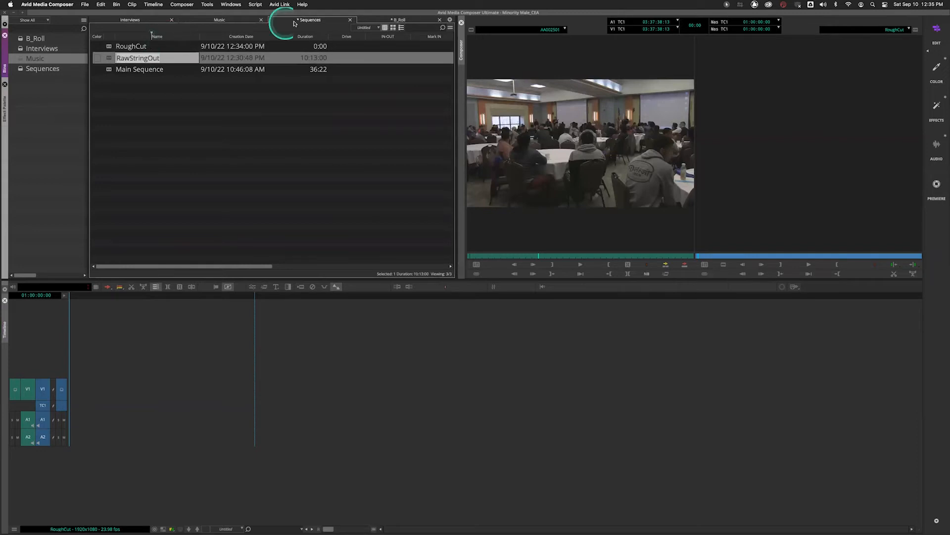
# - Glance at the B_Roll bin and rename the RoughCut sequence in the Sequences bin as StoryBoard
pyautogui.click(389, 20)
pyautogui.click(320, 20)
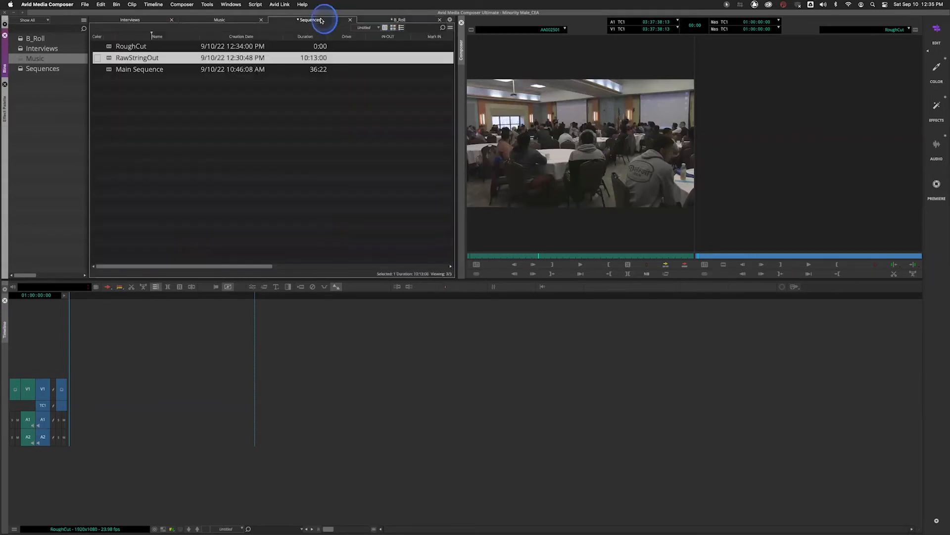
pyautogui.click(134, 46)
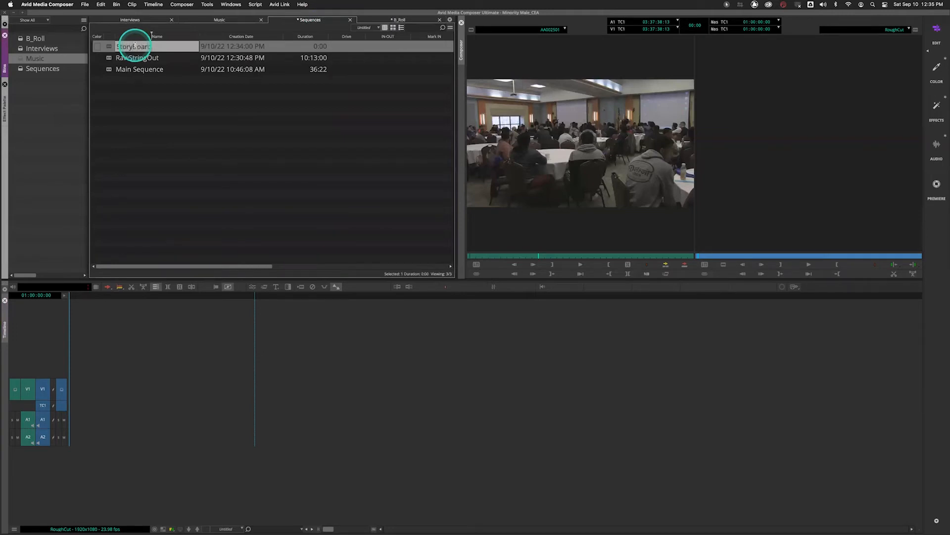
# - Display the B_Roll bin and widen the bin area to give its thumbnails more room
pyautogui.click(400, 21)
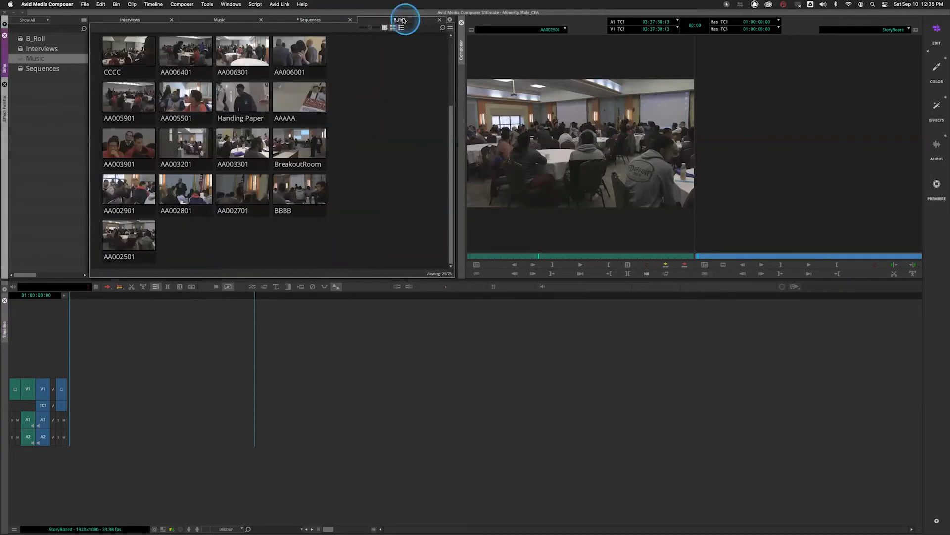
pyautogui.moveTo(456, 184); pyautogui.dragTo(582, 163)
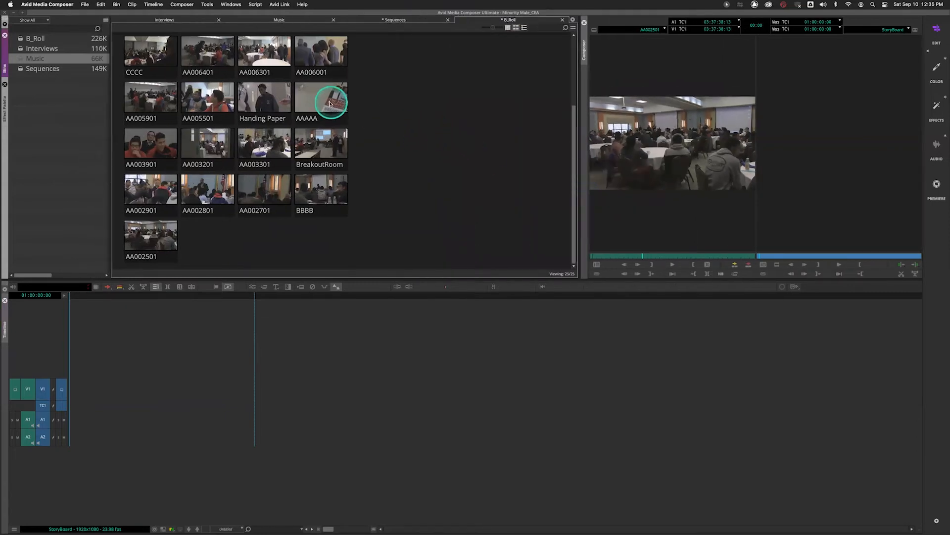
pyautogui.scroll(5, 325, 100)
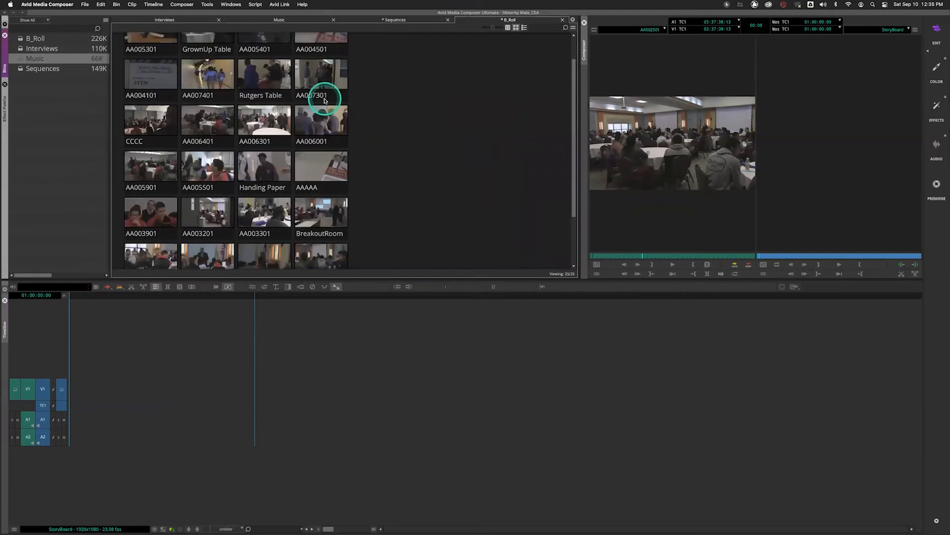
# - Arrange the AAAAA, CCCC and BBBB clips in that order as a first row in the bin's empty area
pyautogui.moveTo(333, 195); pyautogui.dragTo(402, 99)
pyautogui.scroll(-5, 328, 188)
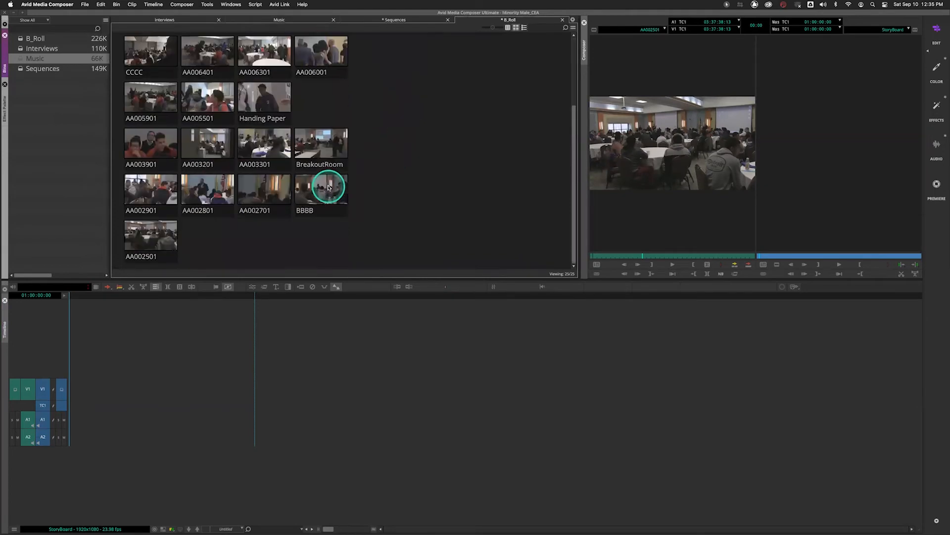
pyautogui.scroll(4, 330, 187)
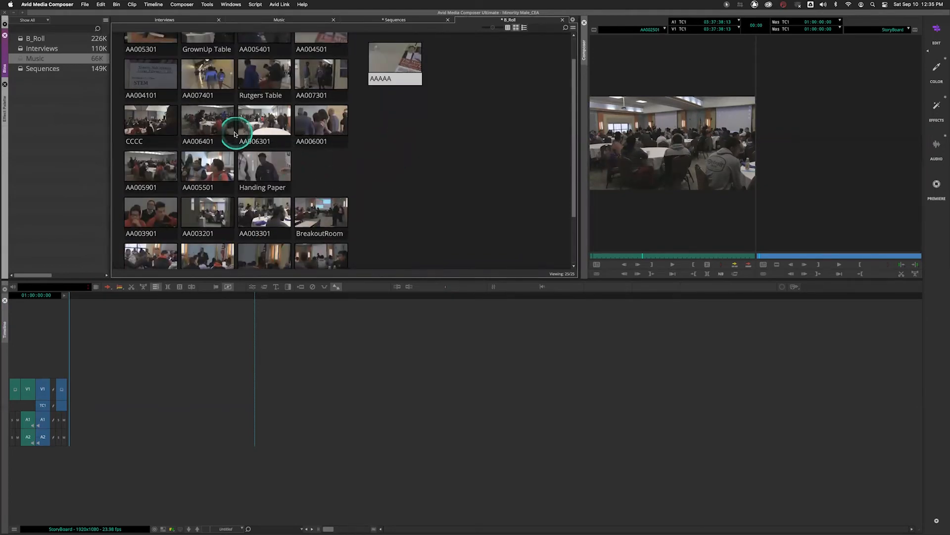
pyautogui.scroll(2, 230, 132)
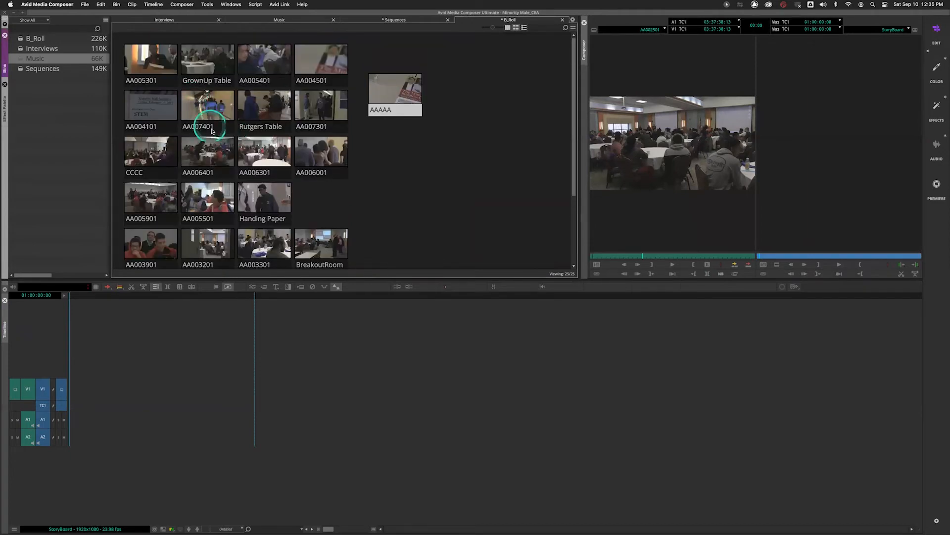
pyautogui.moveTo(153, 153); pyautogui.dragTo(454, 97)
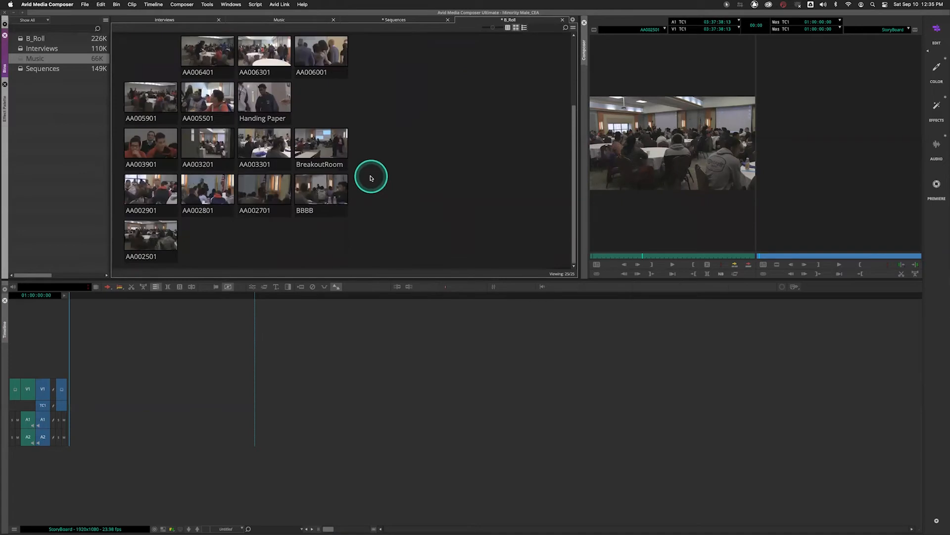
pyautogui.scroll(-3, 326, 191)
pyautogui.moveTo(324, 218); pyautogui.dragTo(526, 61)
pyautogui.scroll(3, 469, 125)
pyautogui.moveTo(516, 131); pyautogui.dragTo(468, 100)
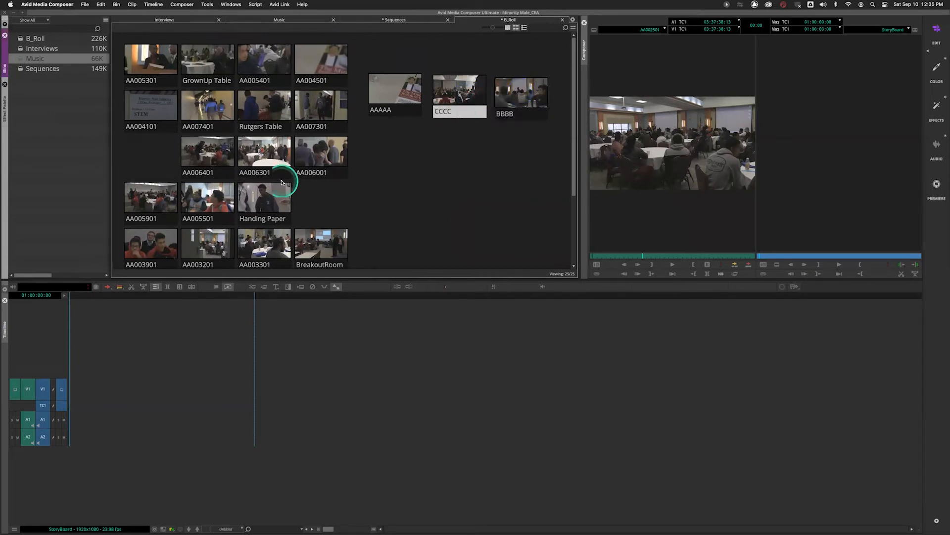
# - Place Handing Paper, Rutgers Table and BreakoutRoom as a second row beneath the arranged clips, with AA005301 starting a third row
pyautogui.moveTo(255, 208); pyautogui.dragTo(380, 159)
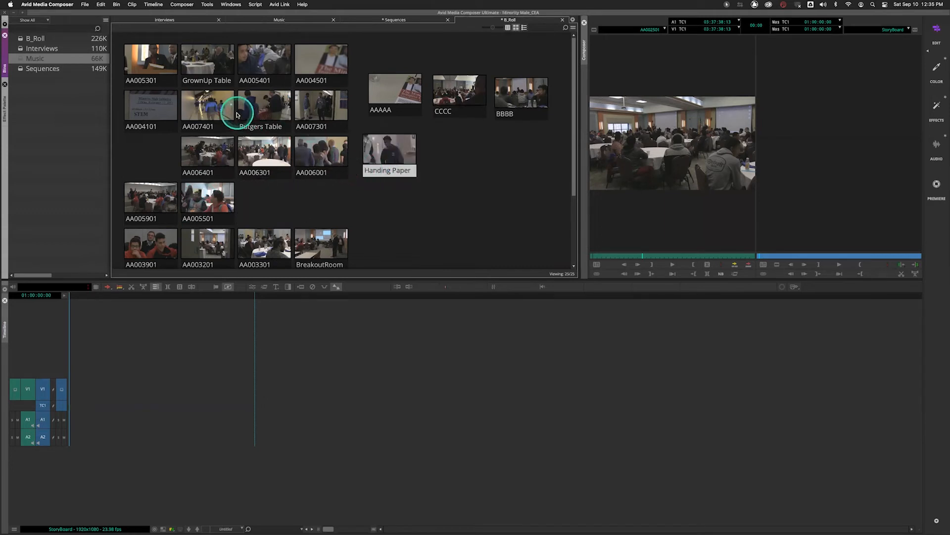
pyautogui.moveTo(272, 102); pyautogui.dragTo(453, 149)
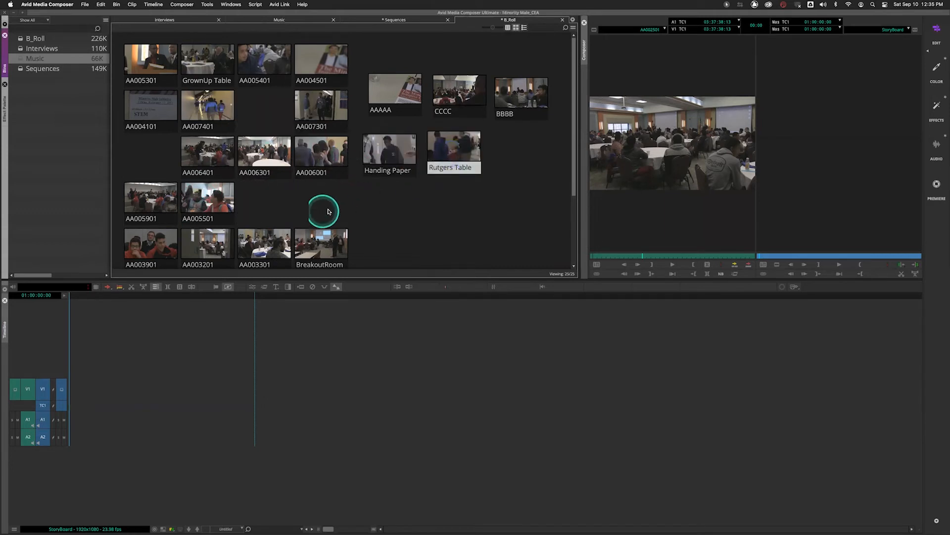
pyautogui.scroll(-2, 319, 213)
pyautogui.moveTo(312, 212); pyautogui.dragTo(518, 116)
pyautogui.scroll(-2, 263, 211)
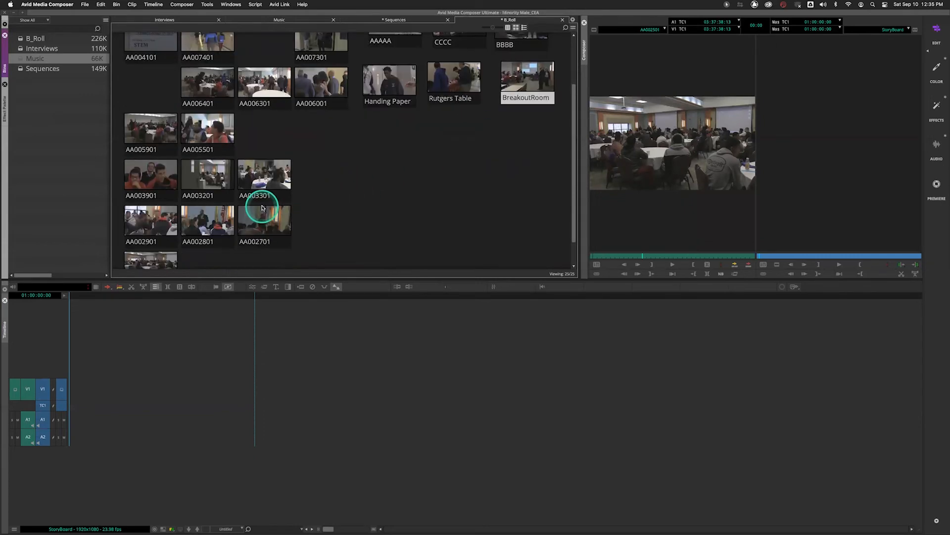
pyautogui.scroll(4, 255, 210)
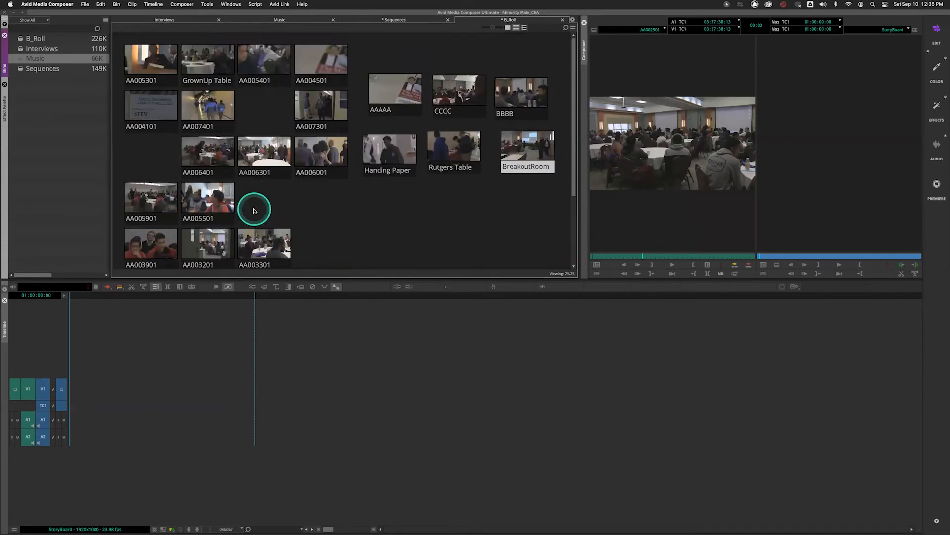
pyautogui.click(150, 61)
pyautogui.moveTo(151, 61); pyautogui.dragTo(391, 209)
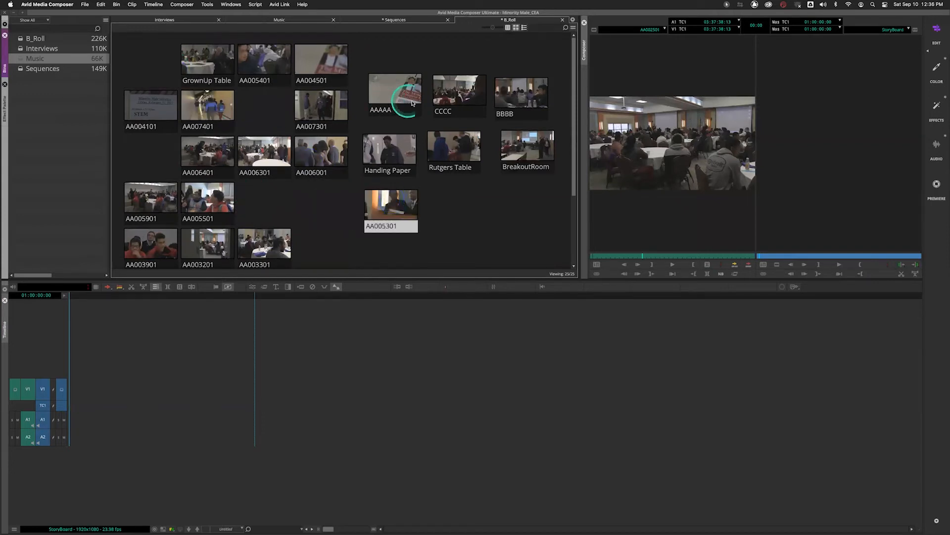
# - Enlarge the B_Roll bin thumbnails and bring the arranged group of seven clips into view
pyautogui.click(494, 30)
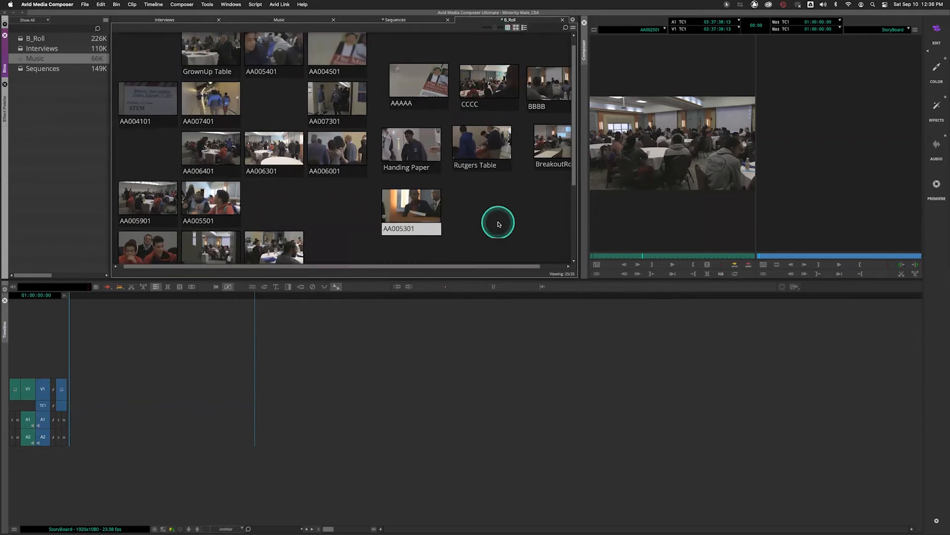
pyautogui.moveTo(495, 268); pyautogui.dragTo(565, 262)
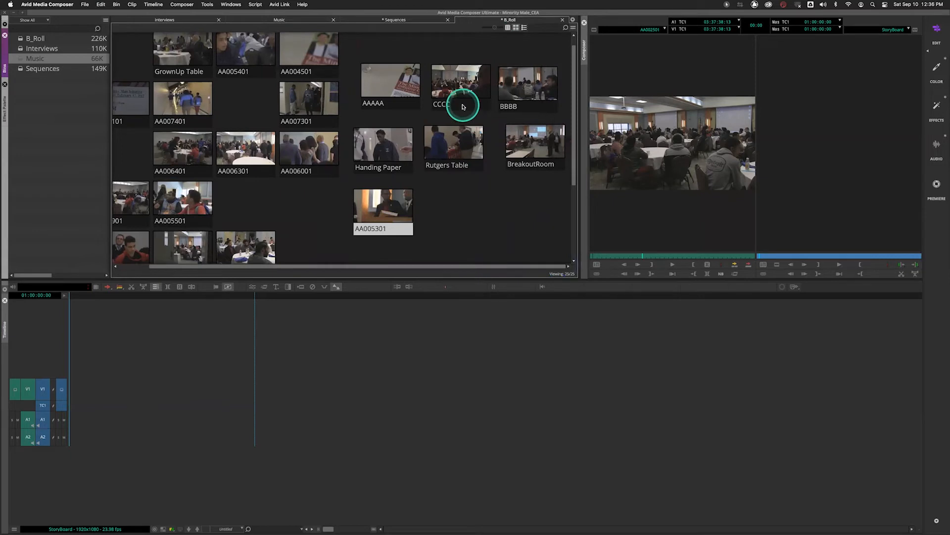
pyautogui.moveTo(476, 267); pyautogui.dragTo(594, 265)
pyautogui.press('super+l')
# - Play the AAAAA, CCCC and BBBB clips inside their bin thumbnails and mark a short section in each
pyautogui.click(365, 83)
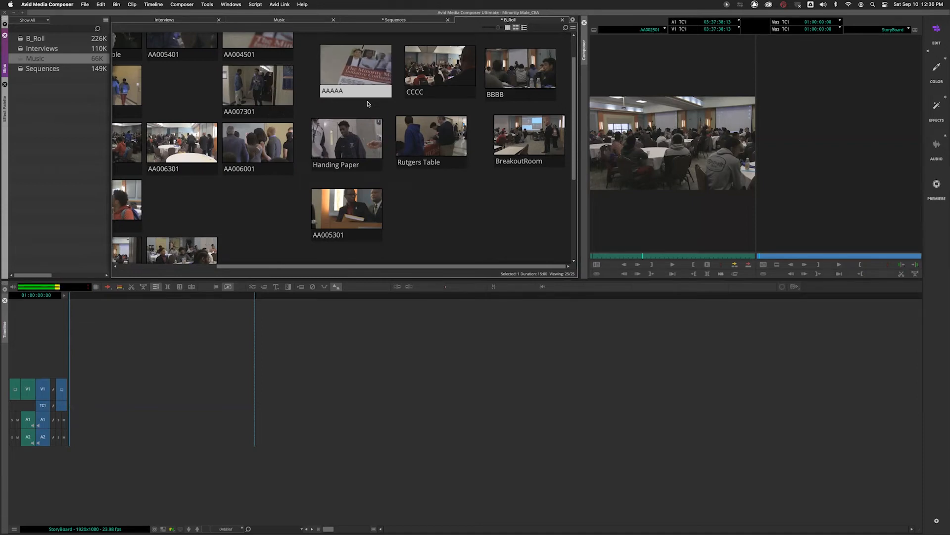
pyautogui.click(418, 76)
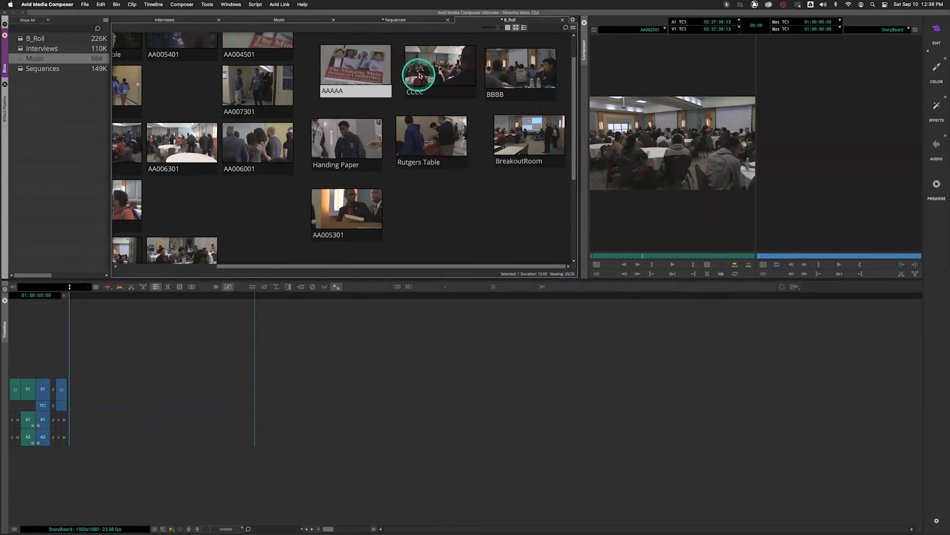
pyautogui.click(419, 75)
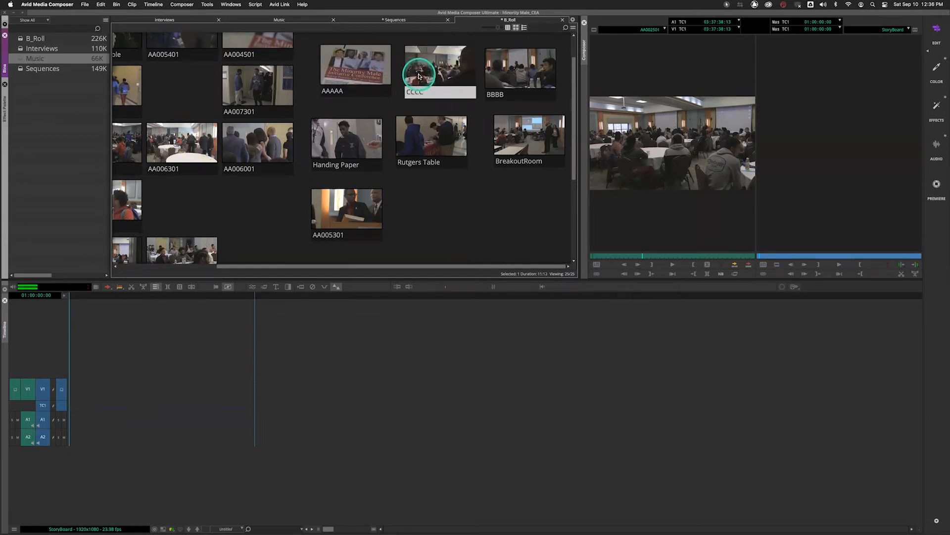
pyautogui.click(501, 75)
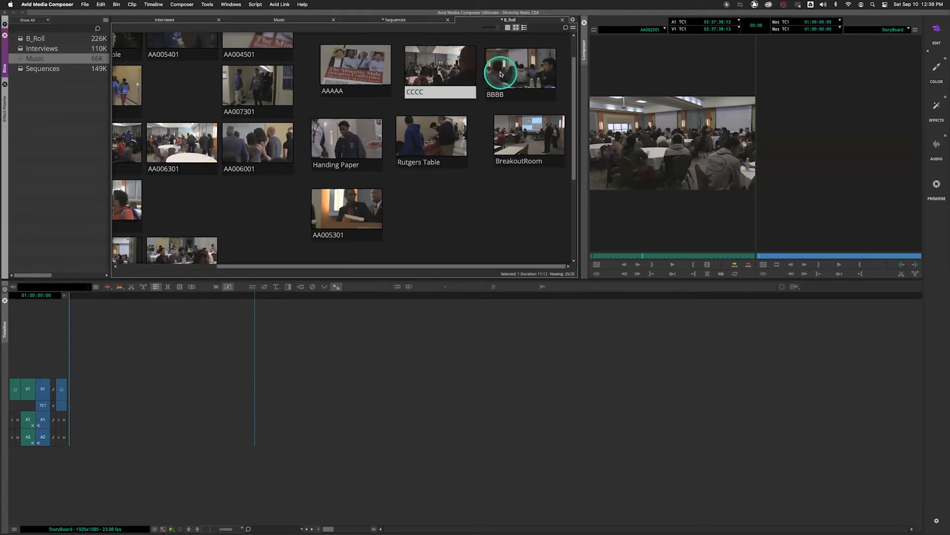
pyautogui.click(501, 74)
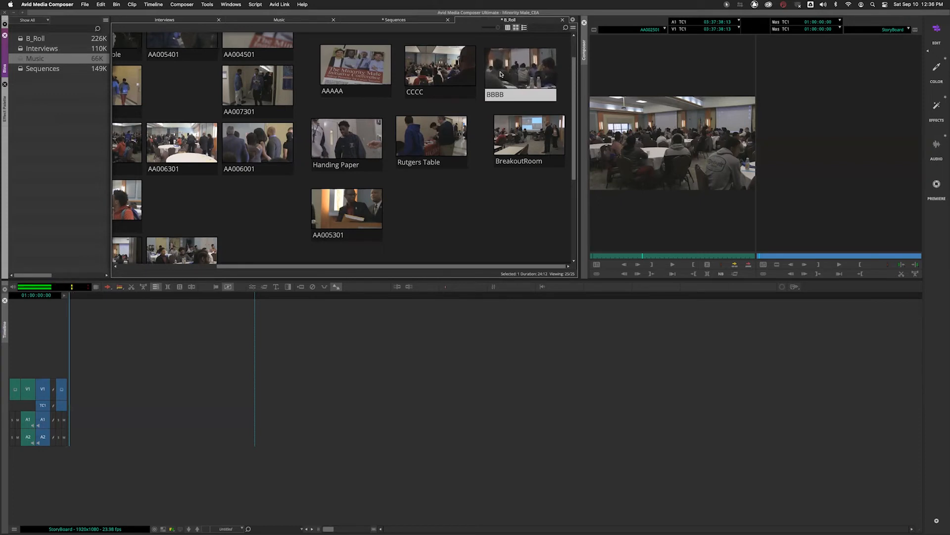
pyautogui.click(522, 77)
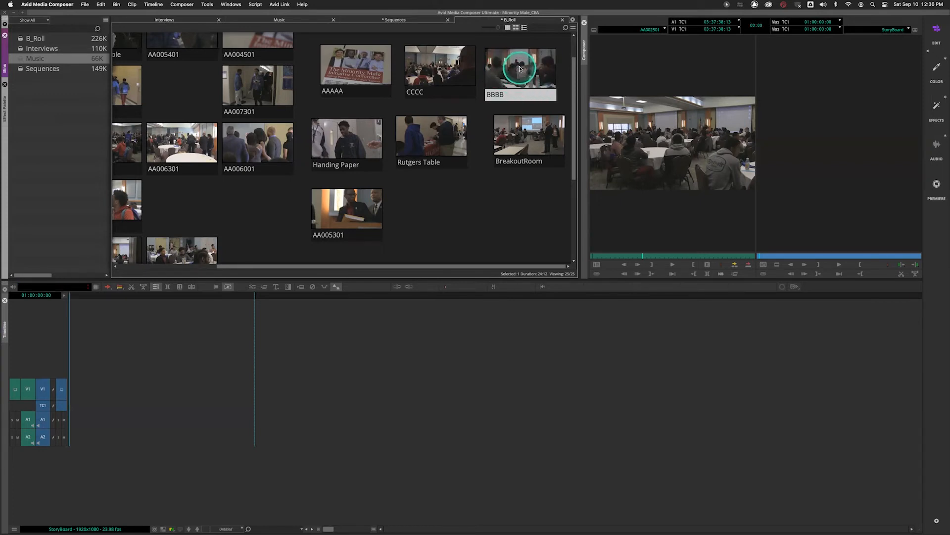
# - Play Handing Paper, Rutgers Table, BreakoutRoom and AA005301 inside their thumbnails to mark usable sections, dismissing any error dialogs
pyautogui.click(358, 143)
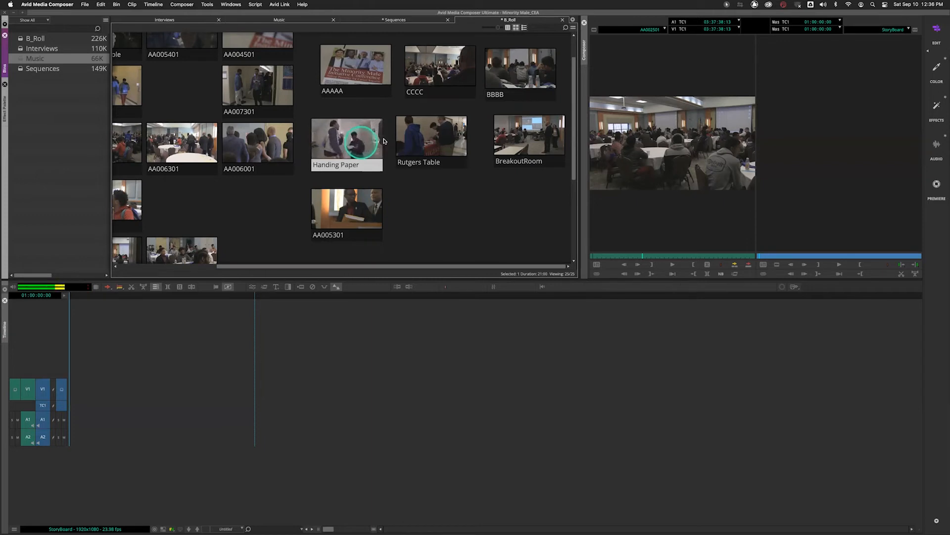
pyautogui.click(431, 144)
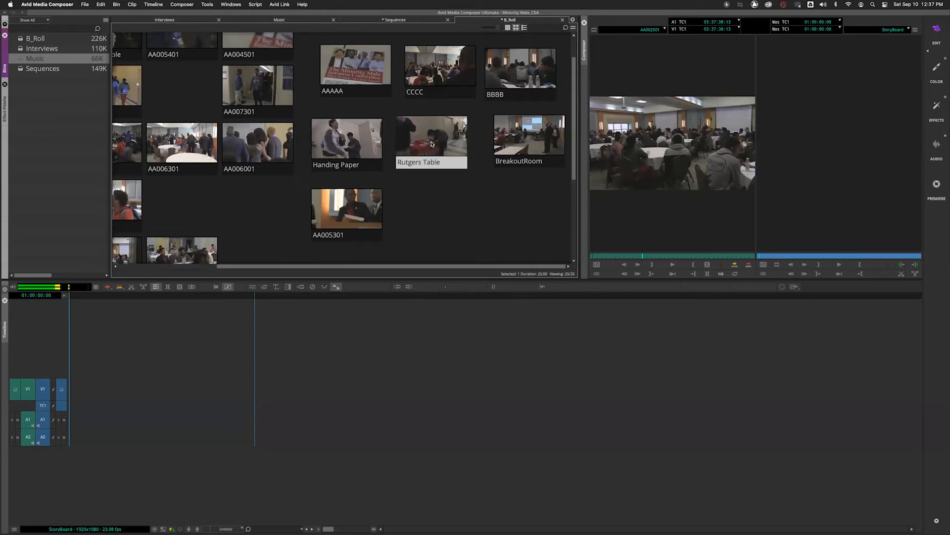
pyautogui.click(534, 149)
pyautogui.click(484, 278)
pyautogui.click(529, 138)
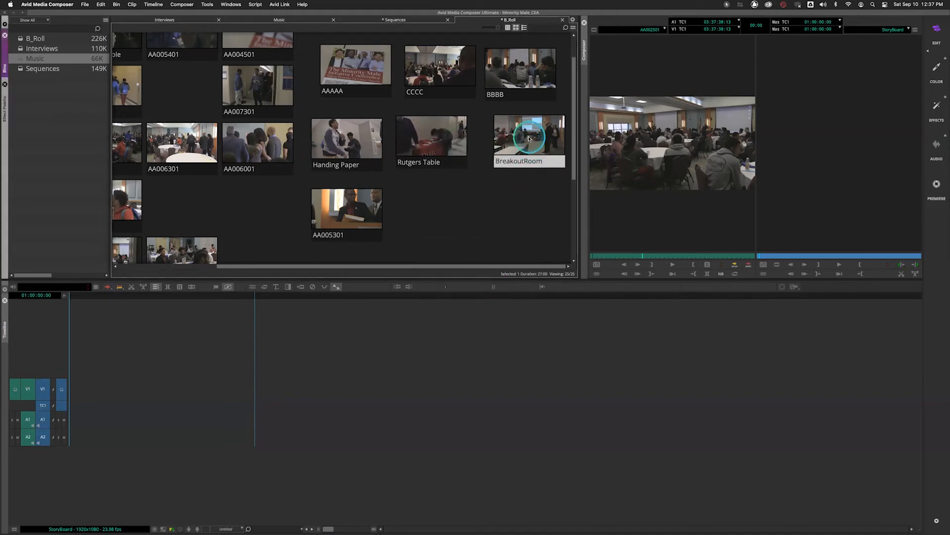
pyautogui.click(481, 277)
pyautogui.click(356, 216)
pyautogui.press('space')
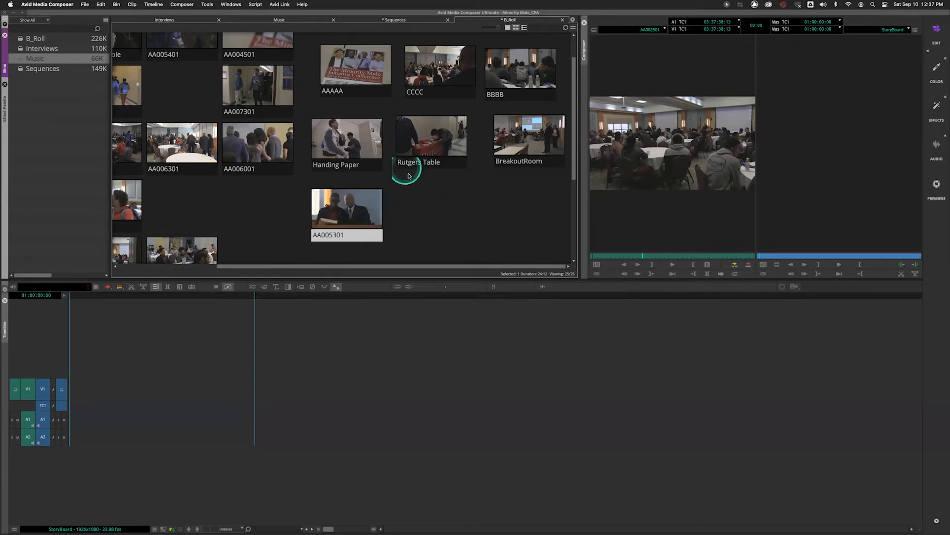
# - Edit all seven arranged clips into the empty StoryBoard sequence and scrub through its opening clips
pyautogui.moveTo(310, 54)
pyautogui.mouseDown()
pyautogui.moveTo(478, 214)
pyautogui.moveTo(560, 246)
pyautogui.mouseUp()
pyautogui.moveTo(348, 206); pyautogui.dragTo(346, 384)
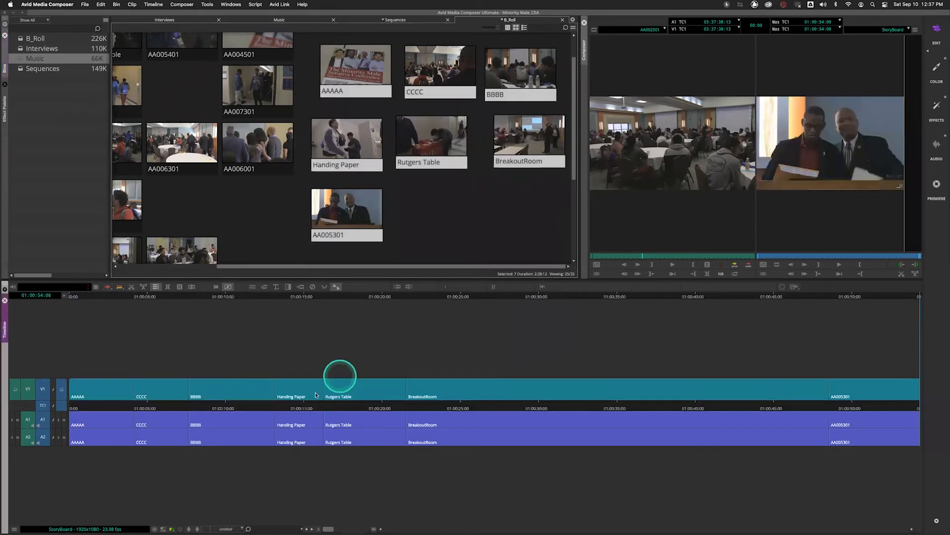
pyautogui.moveTo(111, 403); pyautogui.dragTo(202, 405)
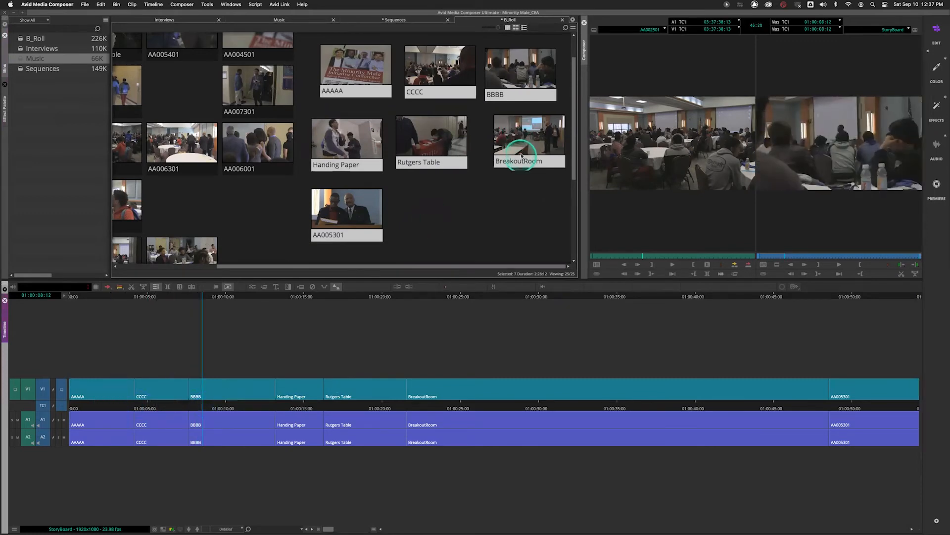
pyautogui.click(184, 406)
pyautogui.moveTo(95, 407); pyautogui.dragTo(74, 405)
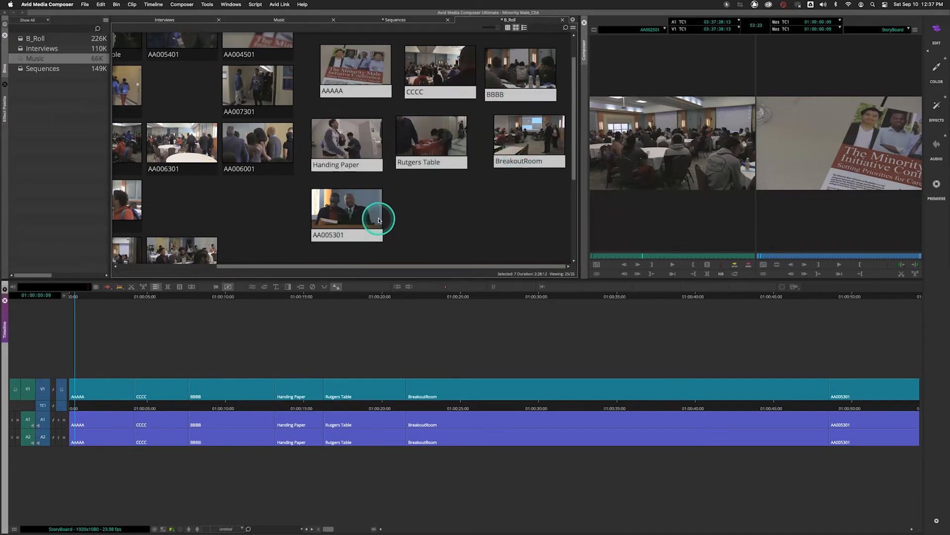
# - Undo the edit of the arranged clips until the StoryBoard sequence is empty again
pyautogui.press('super+z')
pyautogui.press('super+z')
pyautogui.press('super+z')
pyautogui.press('super+z')
pyautogui.press('super+z')
pyautogui.press('super+z')
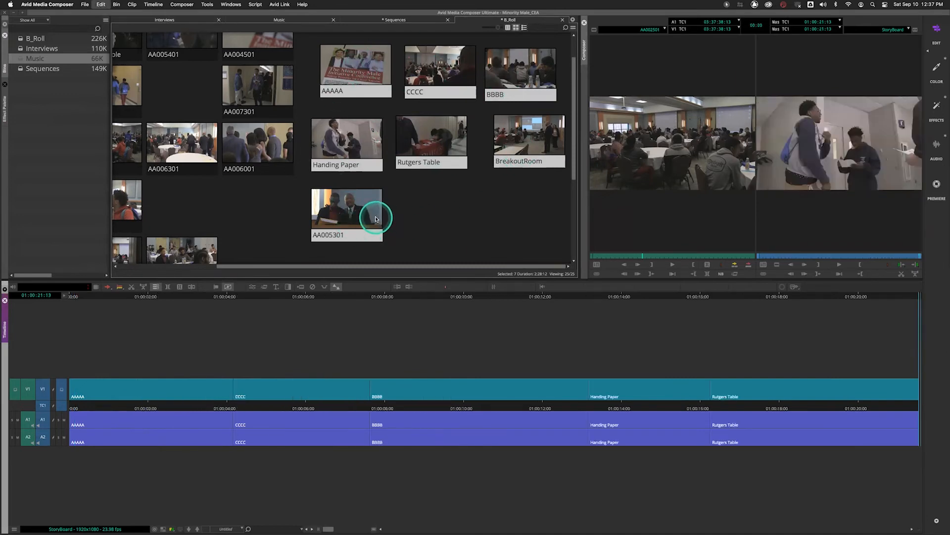
pyautogui.press('super+z')
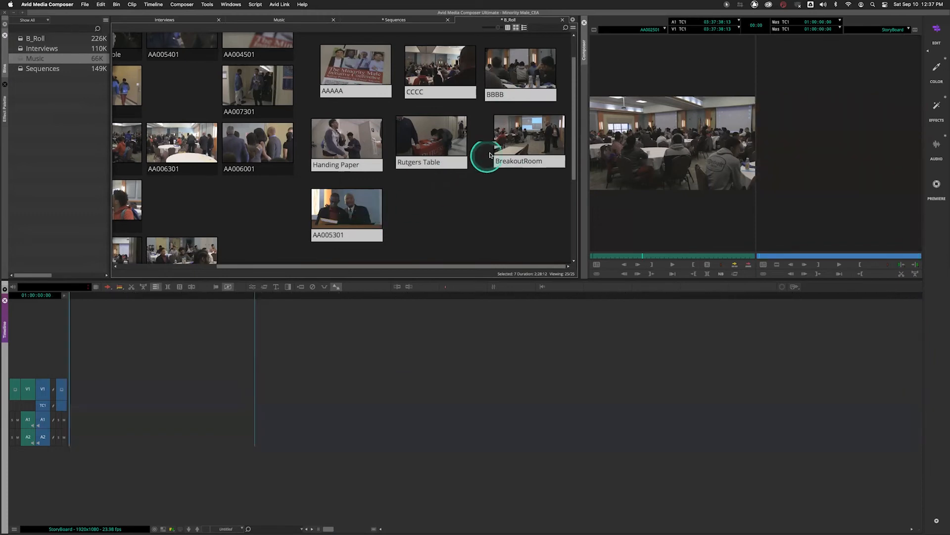
# - Move BreakoutRoom out of the arranged group and edit the remaining six clips into the StoryBoard sequence
pyautogui.click(517, 185)
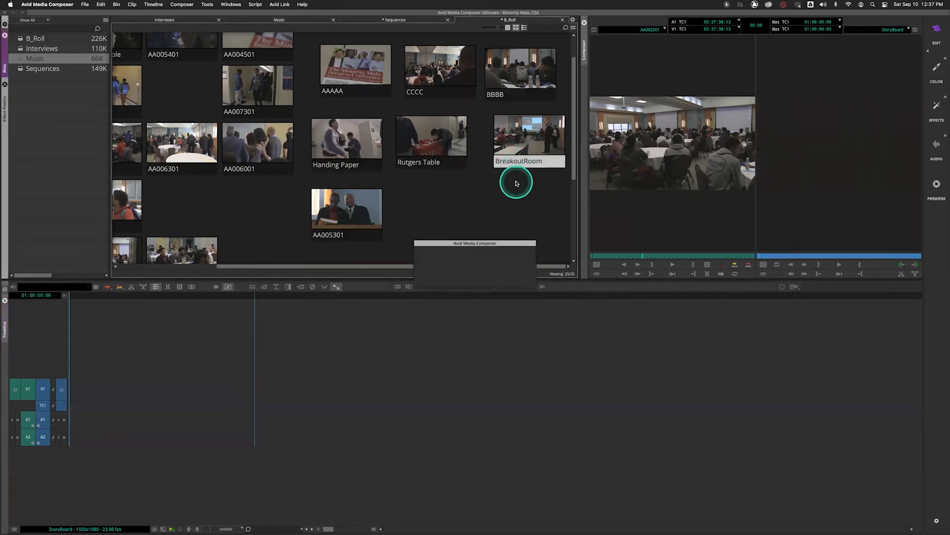
pyautogui.click(469, 277)
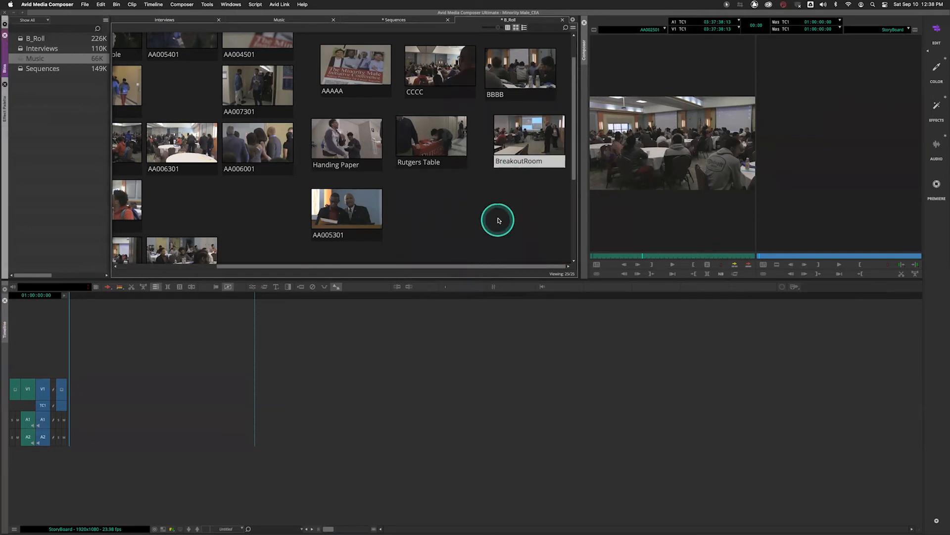
pyautogui.moveTo(517, 145); pyautogui.dragTo(213, 213)
pyautogui.moveTo(314, 71); pyautogui.dragTo(537, 223)
pyautogui.moveTo(371, 146); pyautogui.dragTo(331, 367)
# - Scrub the new StoryBoard sequence and play it from the start through to the BBBB clip
pyautogui.moveTo(287, 404); pyautogui.dragTo(146, 411)
pyautogui.click(70, 409)
pyautogui.press('space')
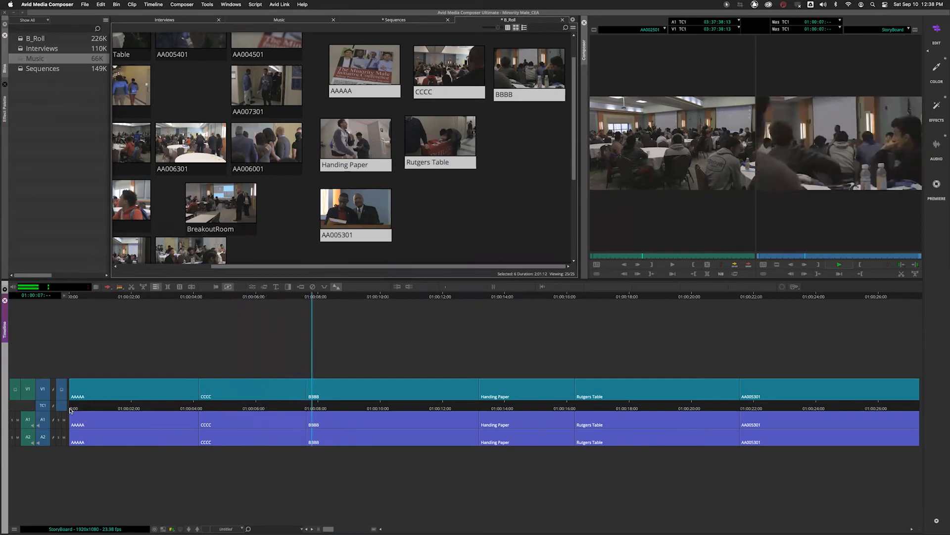
pyautogui.press('space')
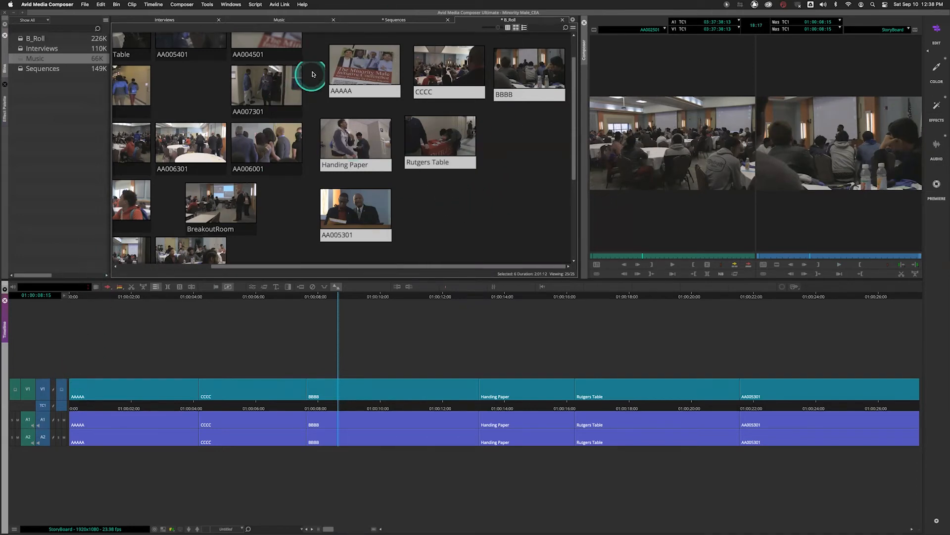
# - Load Main Sequence from the Sequences bin, park on its Handing Paper clip and display the B_Roll bin again
pyautogui.click(403, 20)
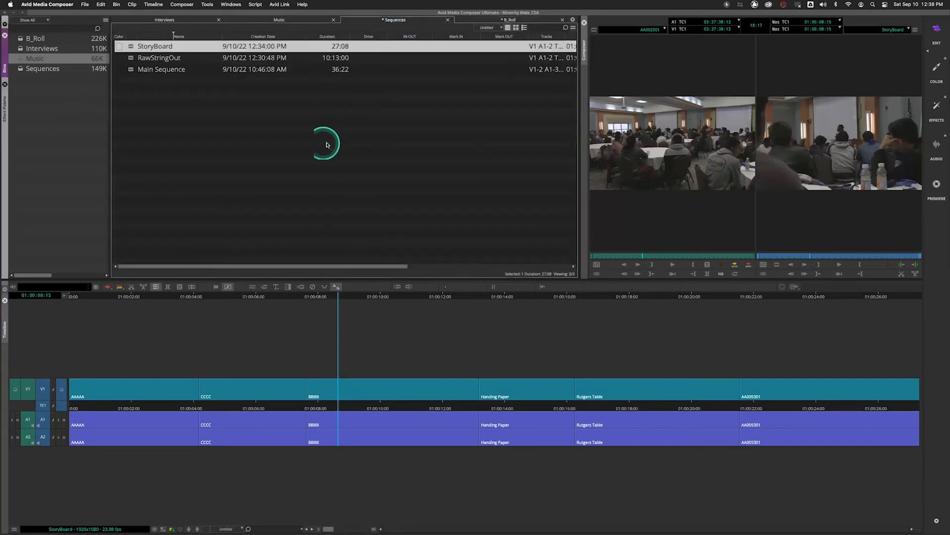
pyautogui.doubleClick(131, 69)
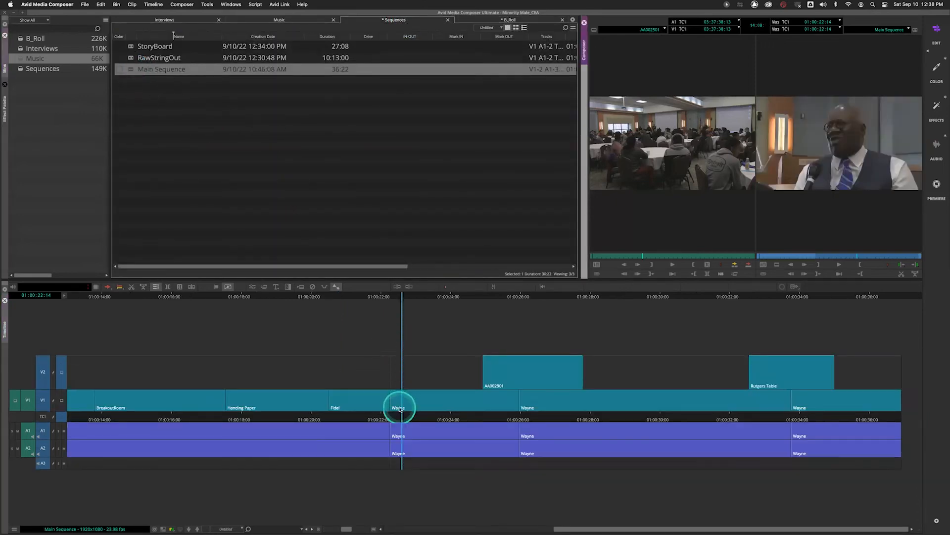
pyautogui.moveTo(384, 418); pyautogui.dragTo(267, 419)
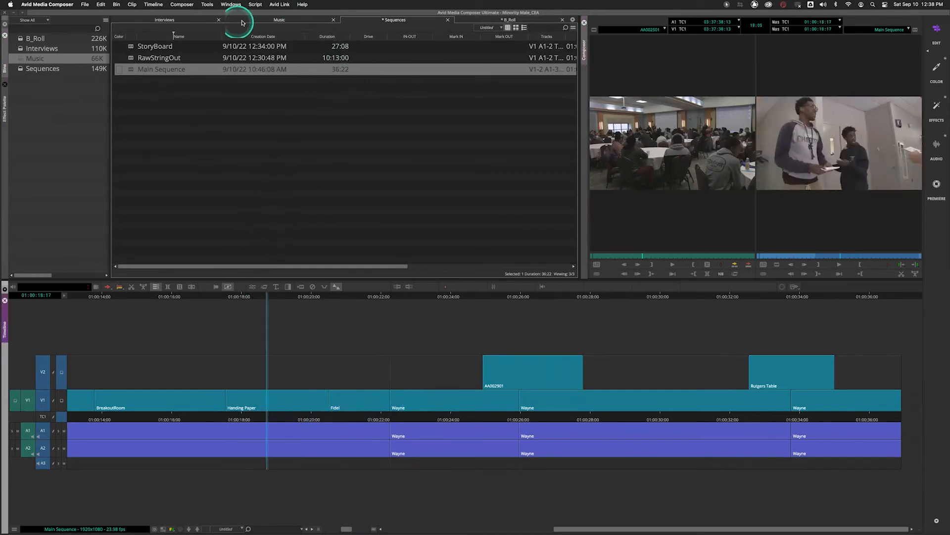
pyautogui.click(482, 22)
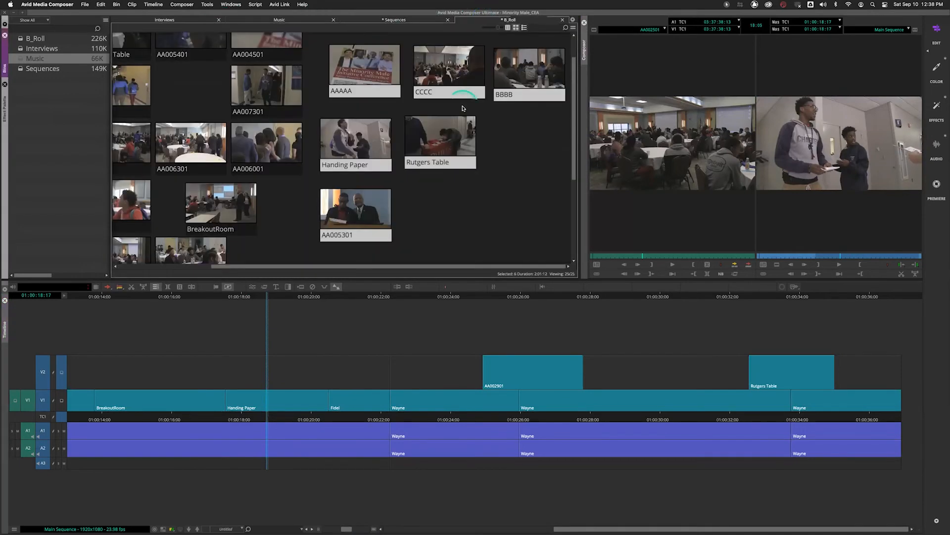
# - Load AA002801 from the B_Roll bin for viewing and enlarge the Composer monitors
pyautogui.moveTo(356, 266); pyautogui.dragTo(201, 268)
pyautogui.scroll(-5, 382, 229)
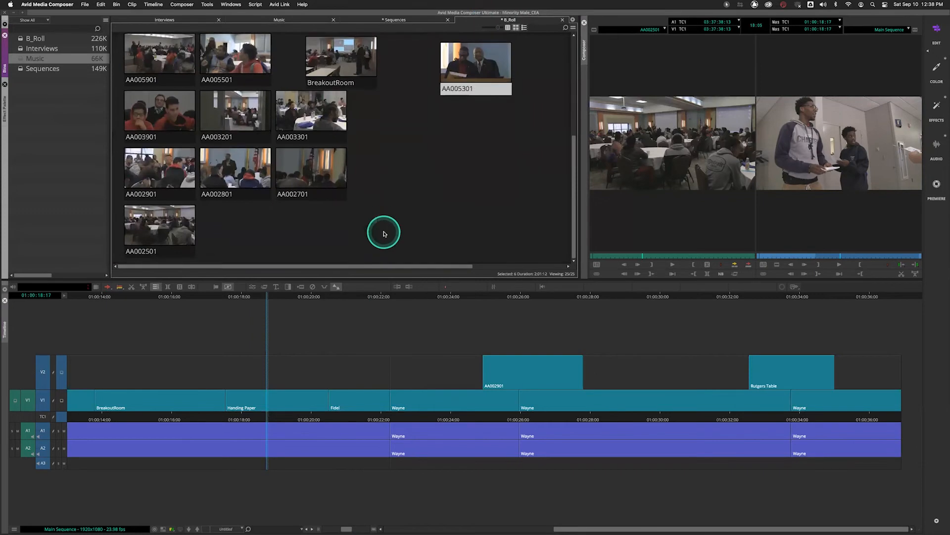
pyautogui.doubleClick(233, 203)
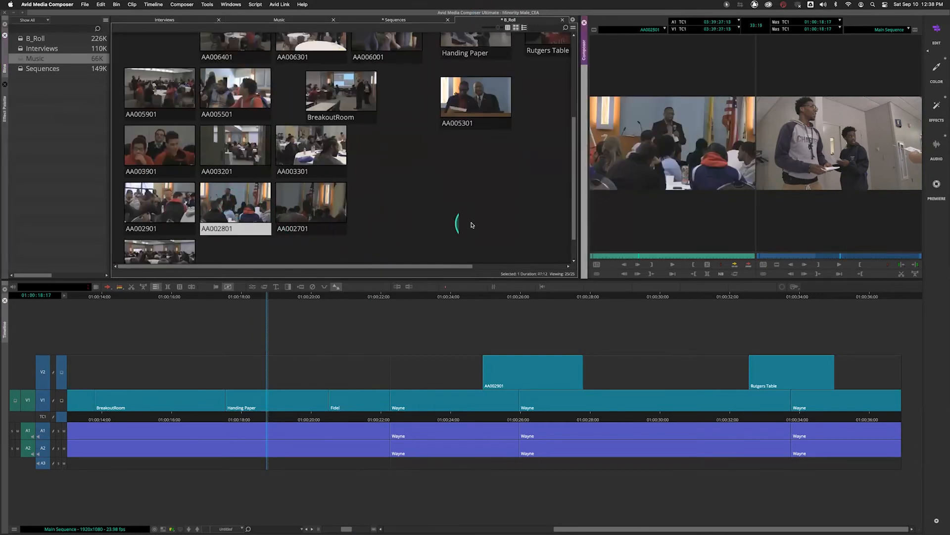
pyautogui.moveTo(579, 230); pyautogui.dragTo(333, 233)
# - Play AA002801 from near its beginning and mark an in point and an out point at 03:39:30:20
pyautogui.click(374, 256)
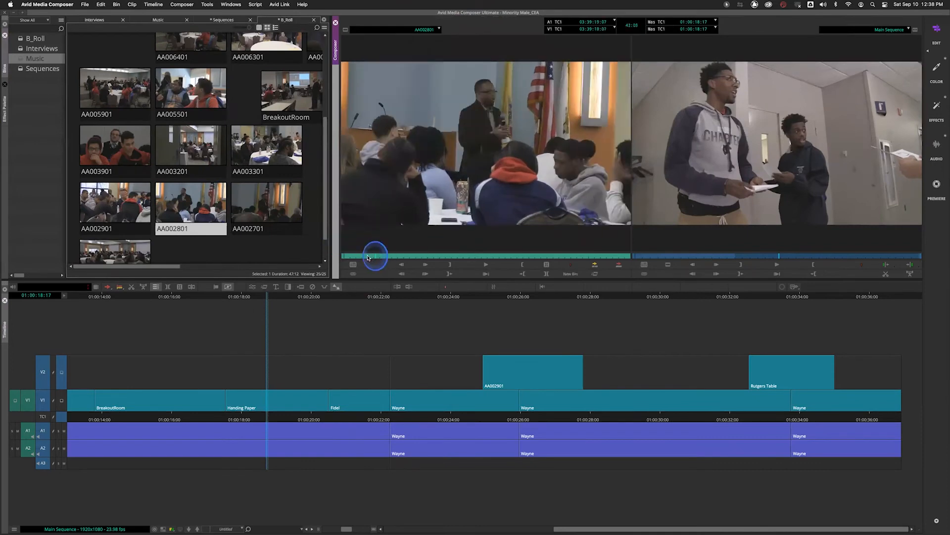
pyautogui.press('space')
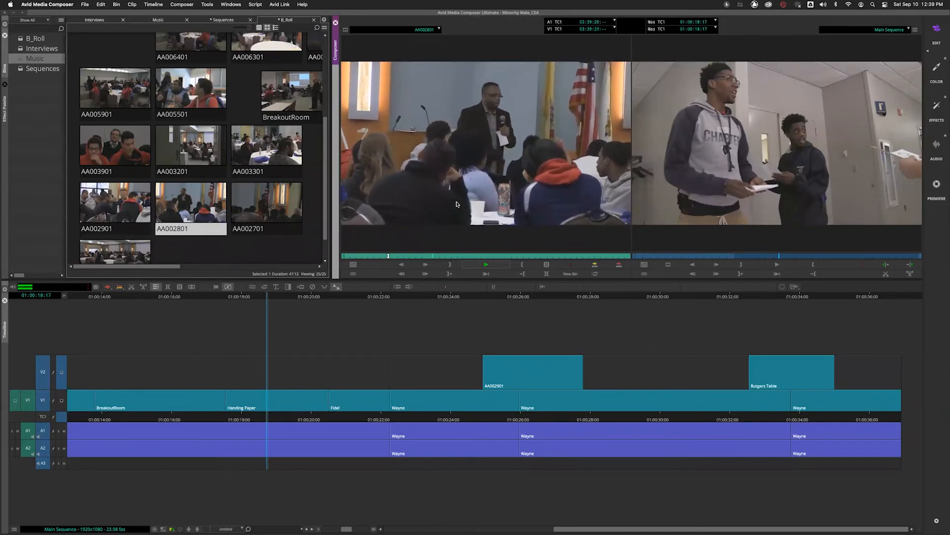
pyautogui.press('space')
pyautogui.press('o')
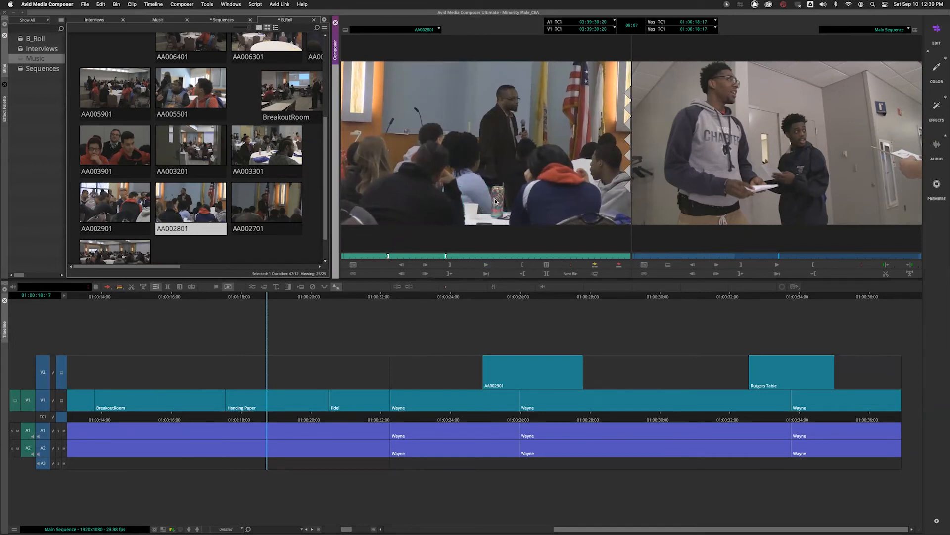
# - Park Main Sequence at 01:00:22:06, overwrite the marked AA002801 range onto V1, A1 and A2 there, and undo the edit
pyautogui.click(389, 420)
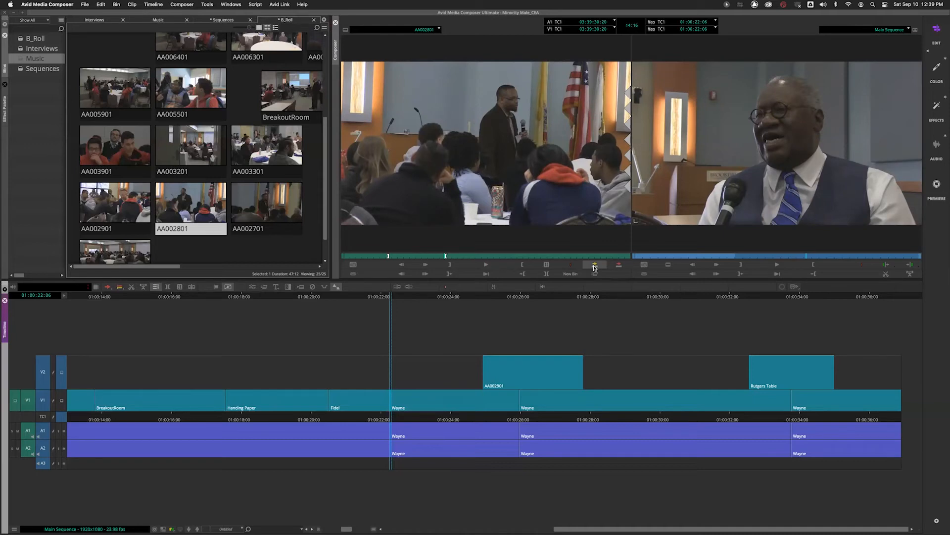
pyautogui.click(556, 107)
pyautogui.click(449, 239)
pyautogui.moveTo(449, 239); pyautogui.dragTo(391, 396)
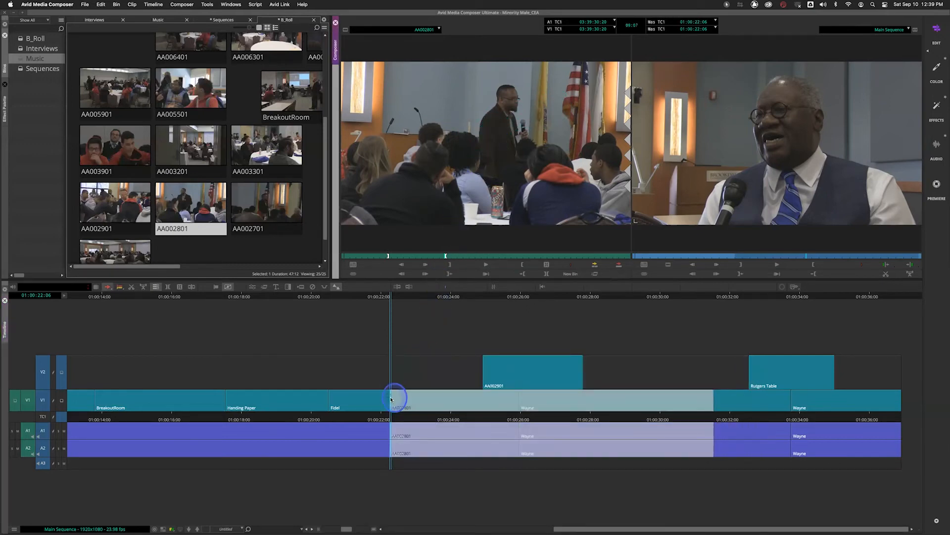
pyautogui.moveTo(391, 398); pyautogui.dragTo(392, 421)
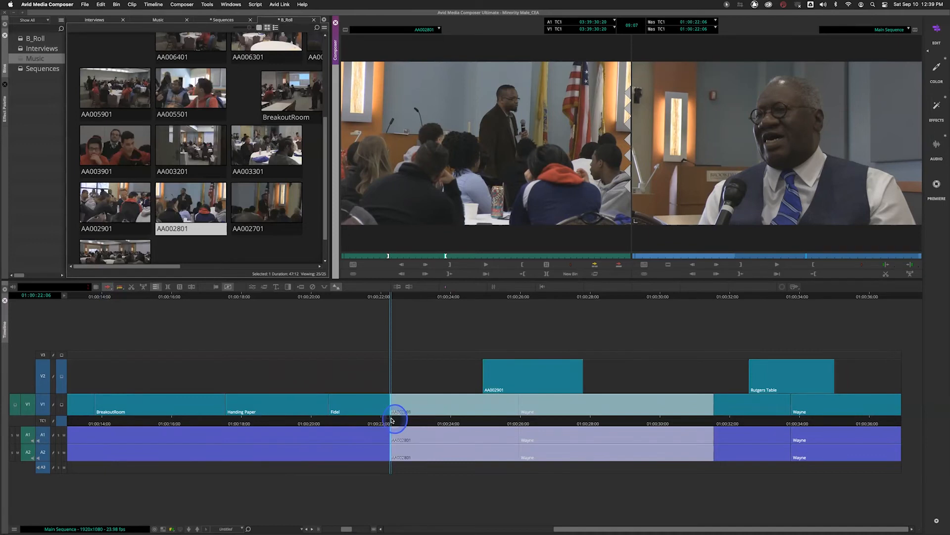
pyautogui.moveTo(396, 419); pyautogui.dragTo(390, 416)
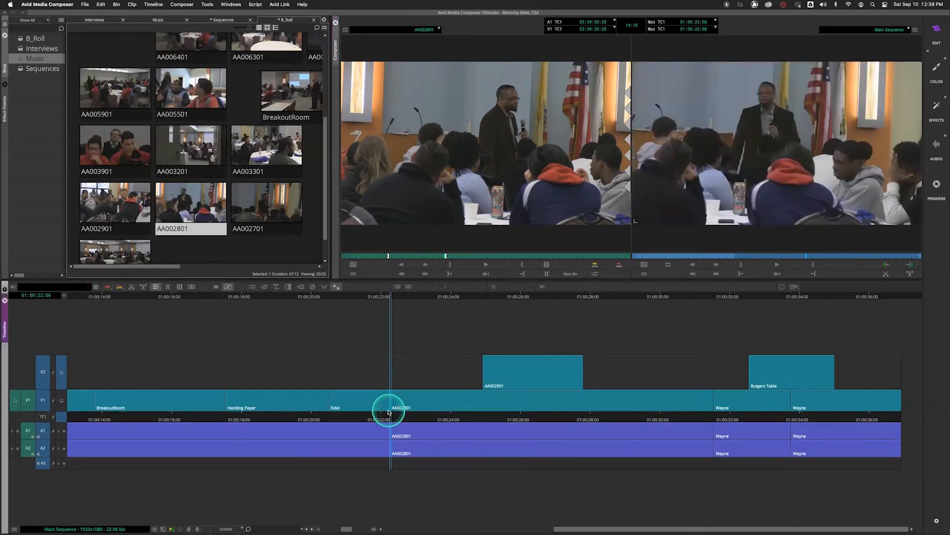
pyautogui.press('super+z')
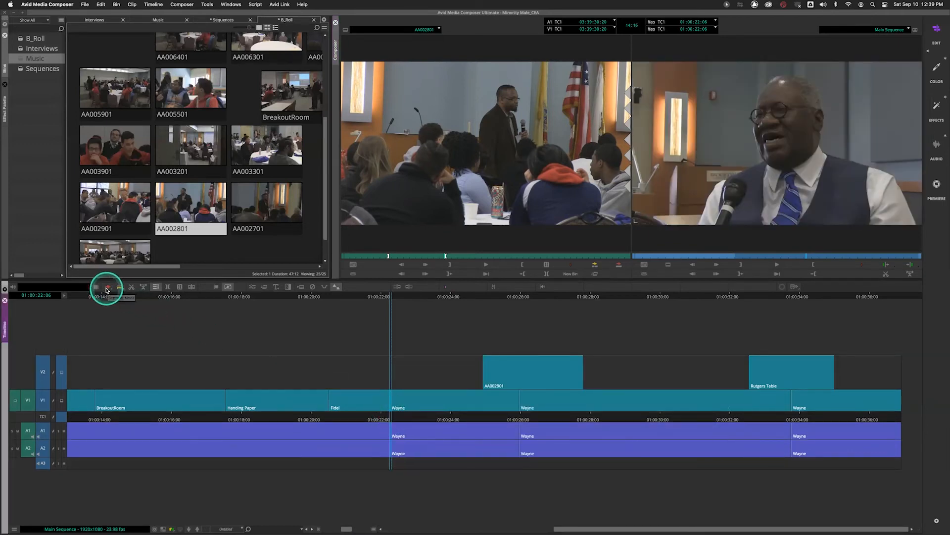
# - Set the default segment tool to Segment Insert and try splicing the marked AA002801 range in at 01:00:22:06, undoing each attempt
pyautogui.rightClick(107, 290)
pyautogui.click(257, 338)
pyautogui.moveTo(468, 204); pyautogui.dragTo(392, 413)
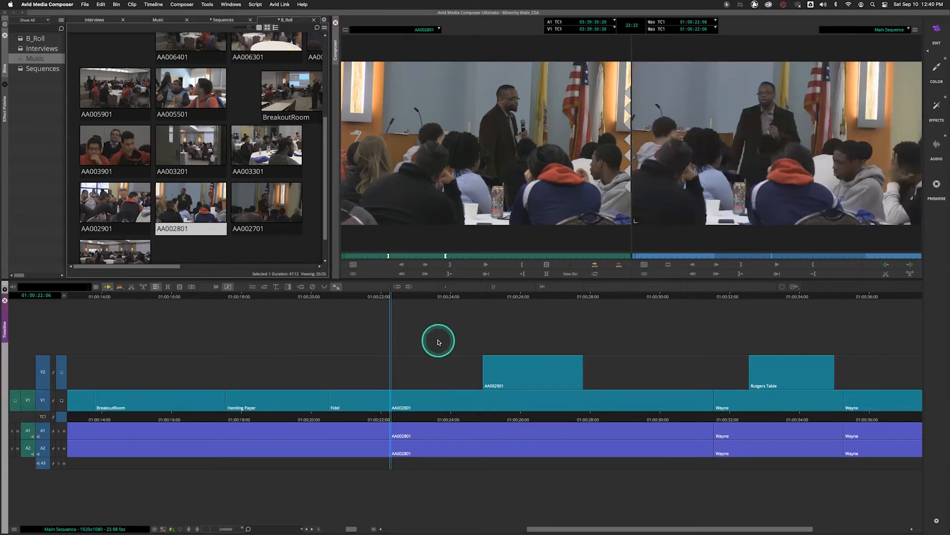
pyautogui.press('super+z')
pyautogui.moveTo(467, 158); pyautogui.dragTo(390, 415)
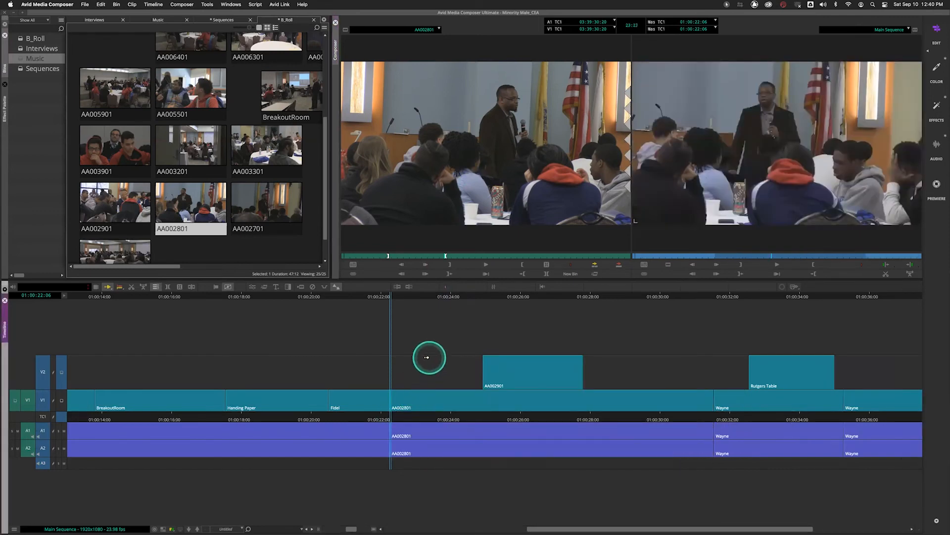
pyautogui.press('super+z')
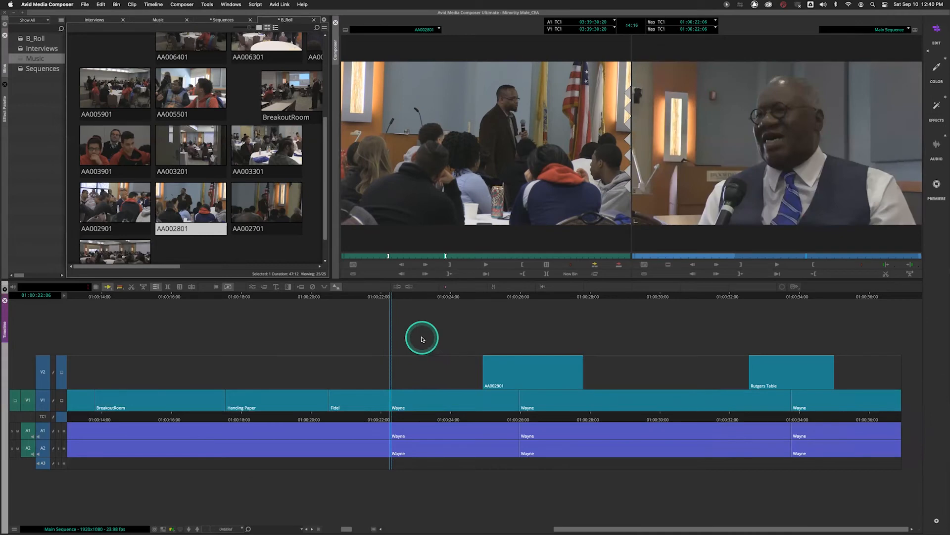
# - In the user Timeline edit settings, switch the default segment tool to Segment Overwrite and back to Segment Insert, and close the settings
pyautogui.press('super+equal')
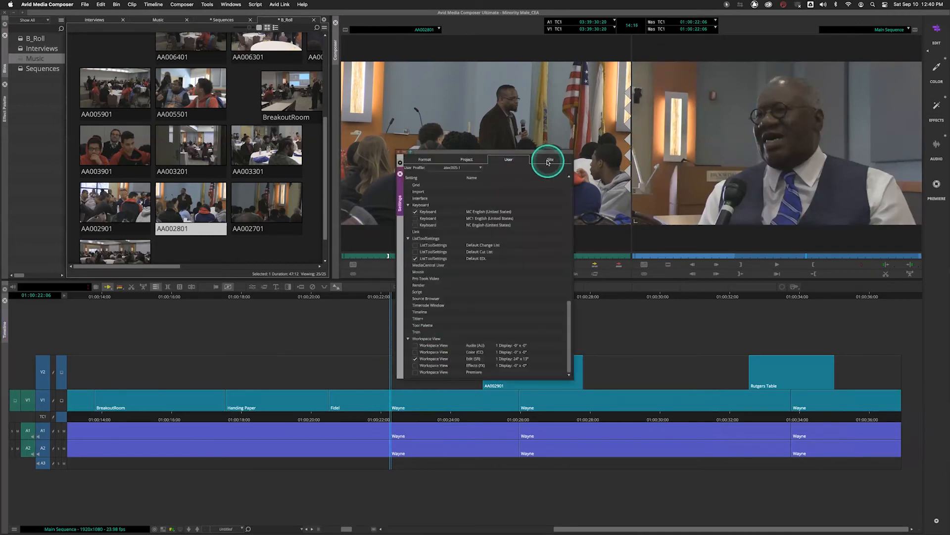
pyautogui.doubleClick(434, 312)
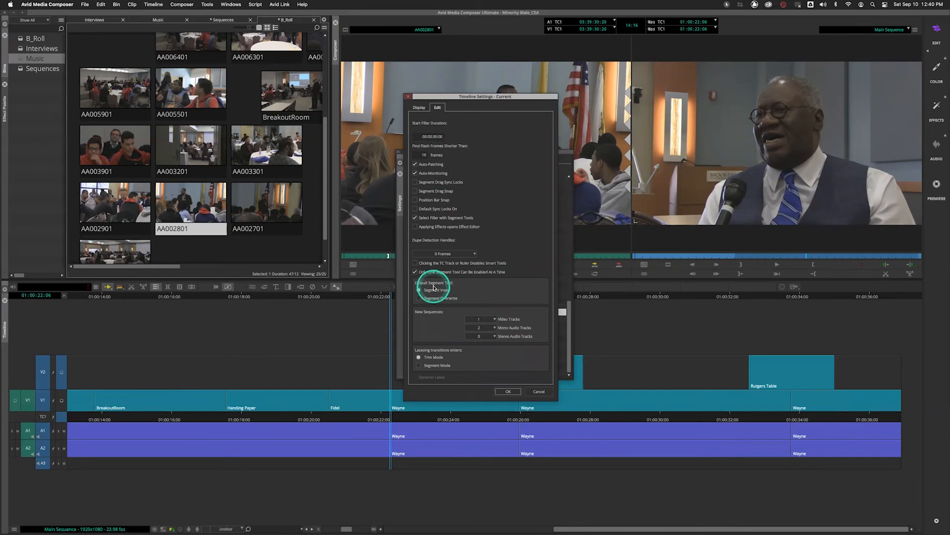
pyautogui.click(438, 299)
pyautogui.click(437, 290)
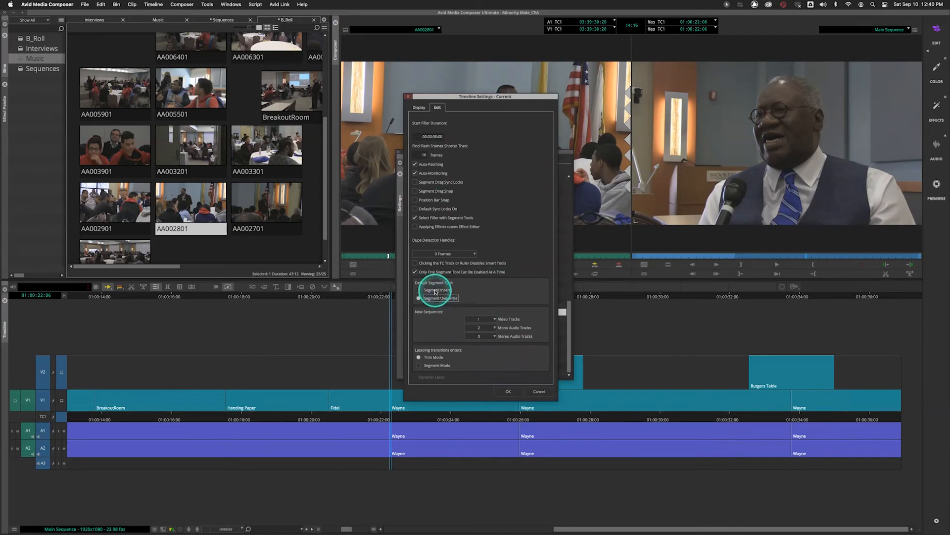
pyautogui.click(512, 392)
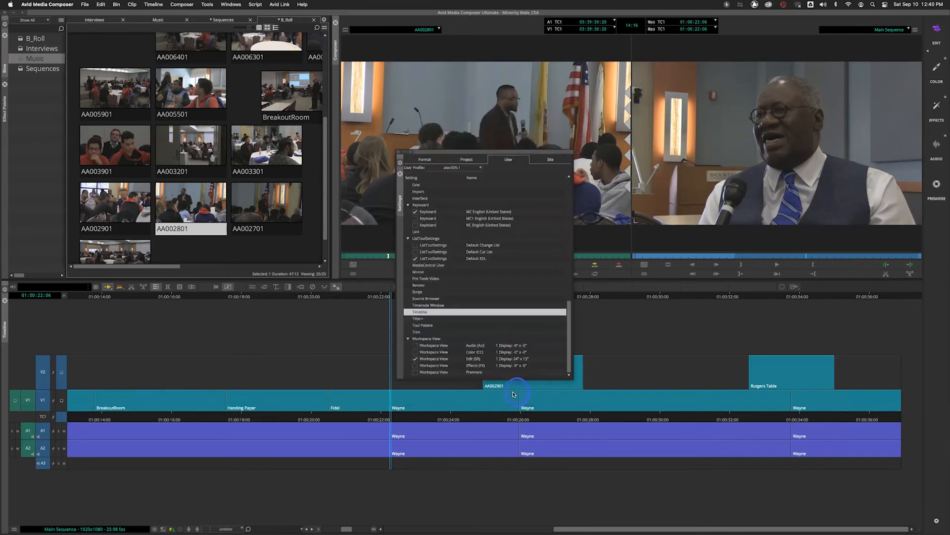
pyautogui.click(397, 150)
# - Splice AA002801 into Main Sequence at 01:00:22:06 once more and undo that insert
pyautogui.moveTo(465, 158); pyautogui.dragTo(391, 405)
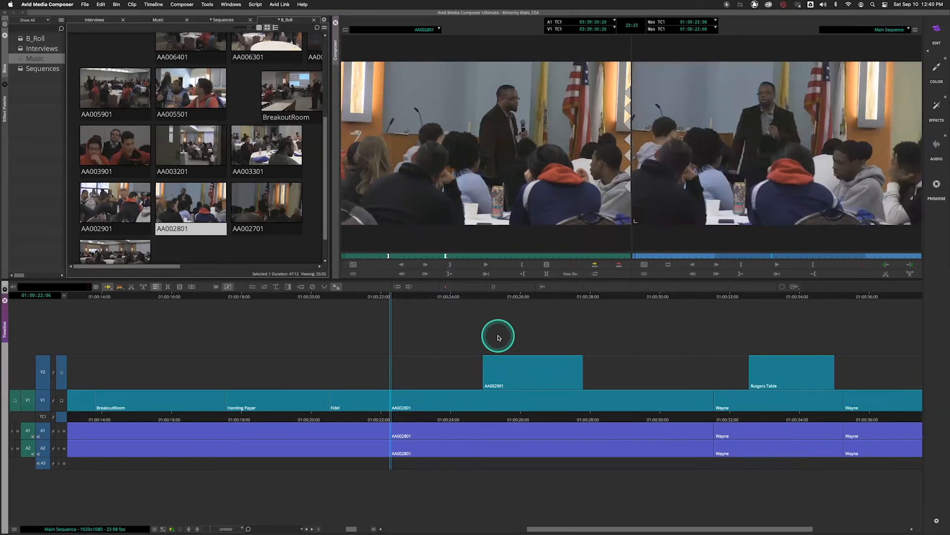
pyautogui.press('super+z')
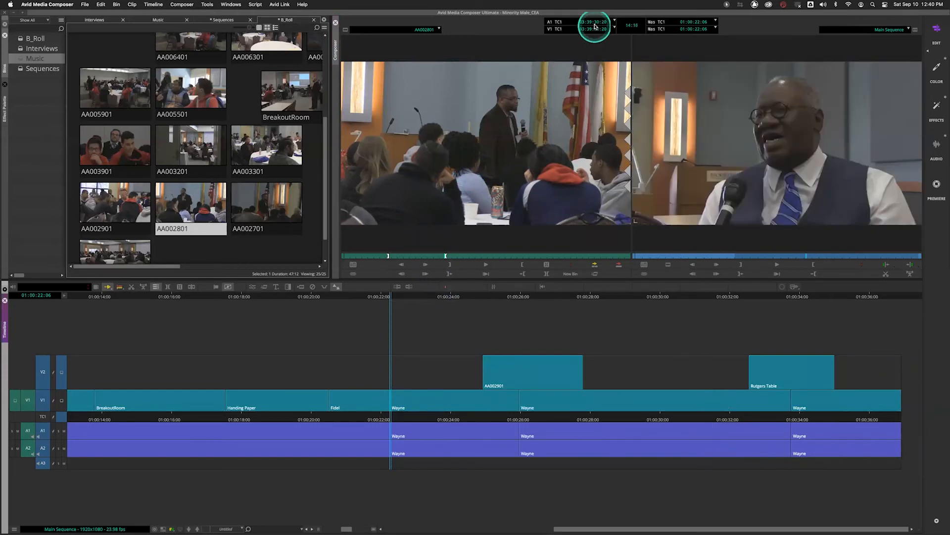
pyautogui.click(721, 20)
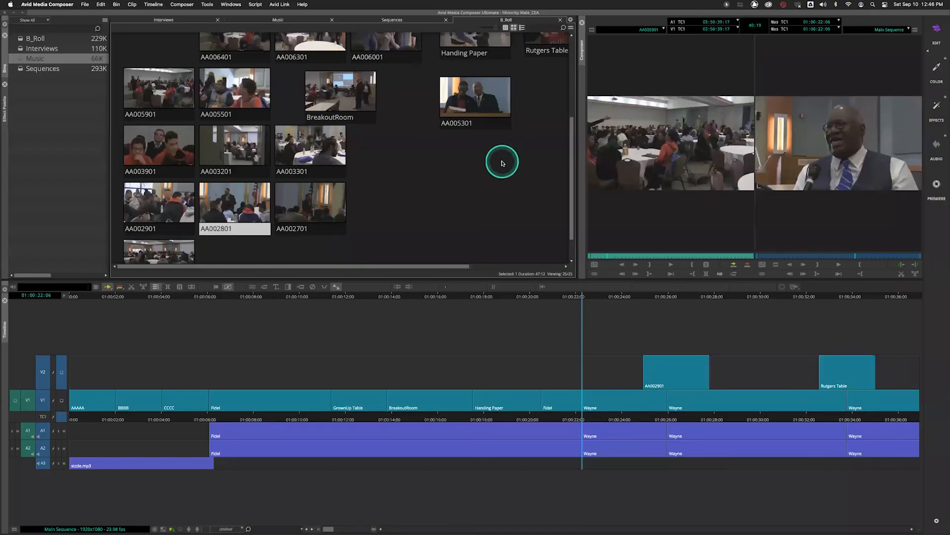
# - Park at the end of Main Sequence and load the fourth clip of the Interviews bin as the source
pyautogui.click(577, 163)
pyautogui.moveTo(577, 162); pyautogui.dragTo(419, 166)
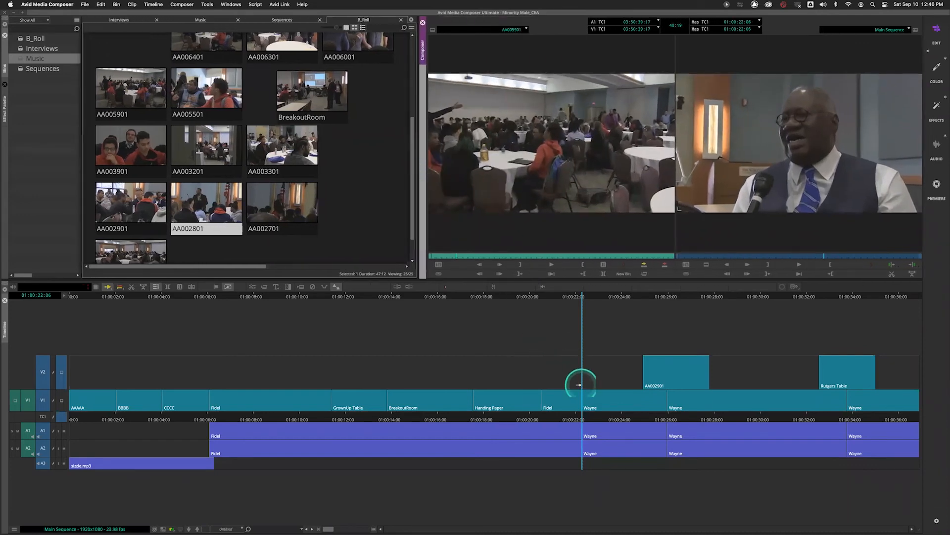
pyautogui.moveTo(589, 418); pyautogui.dragTo(930, 403)
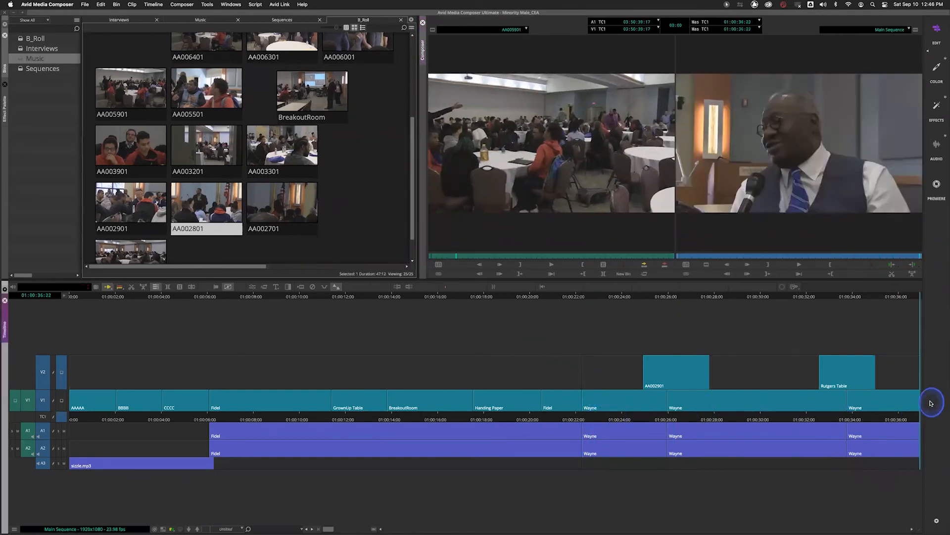
pyautogui.click(138, 21)
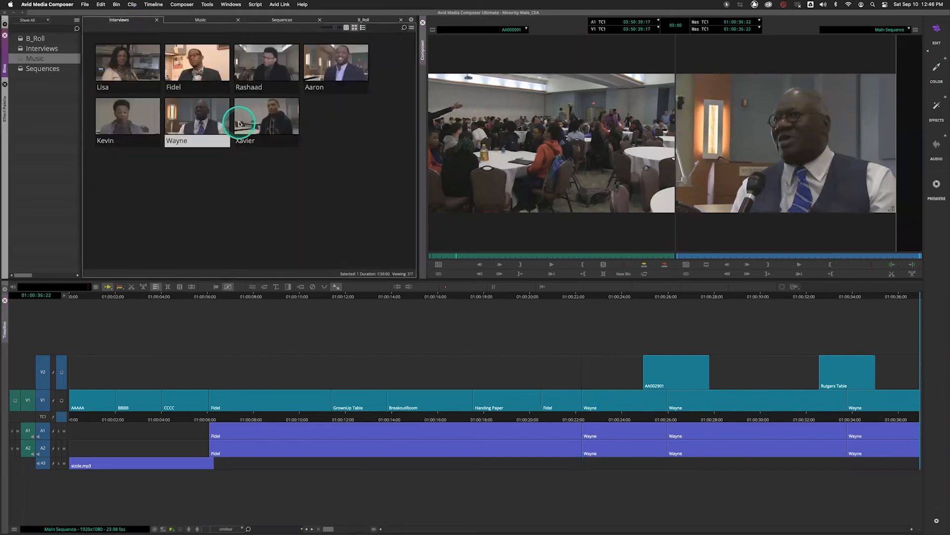
pyautogui.doubleClick(319, 64)
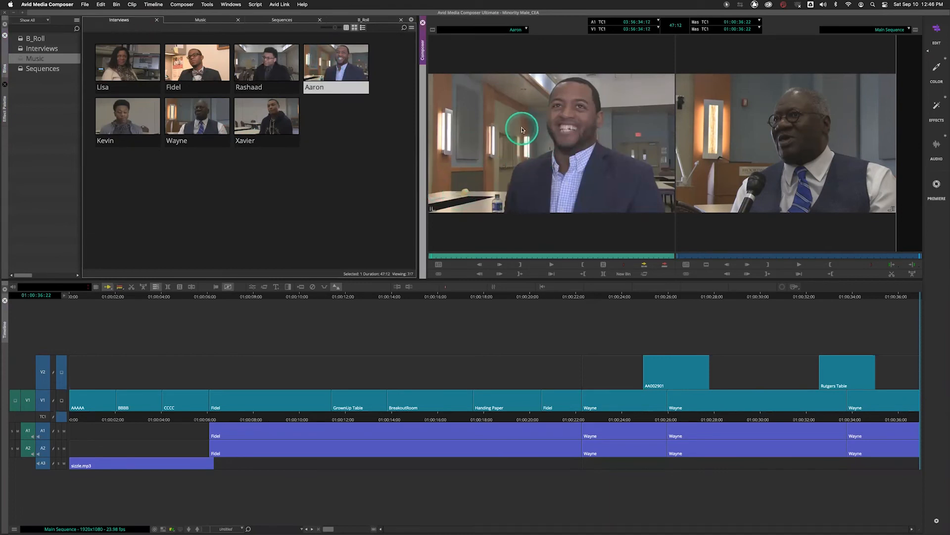
# - Append the whole unmarked interview clip to the end of Main Sequence, scrub into it and undo the edit
pyautogui.moveTo(521, 130); pyautogui.dragTo(916, 417)
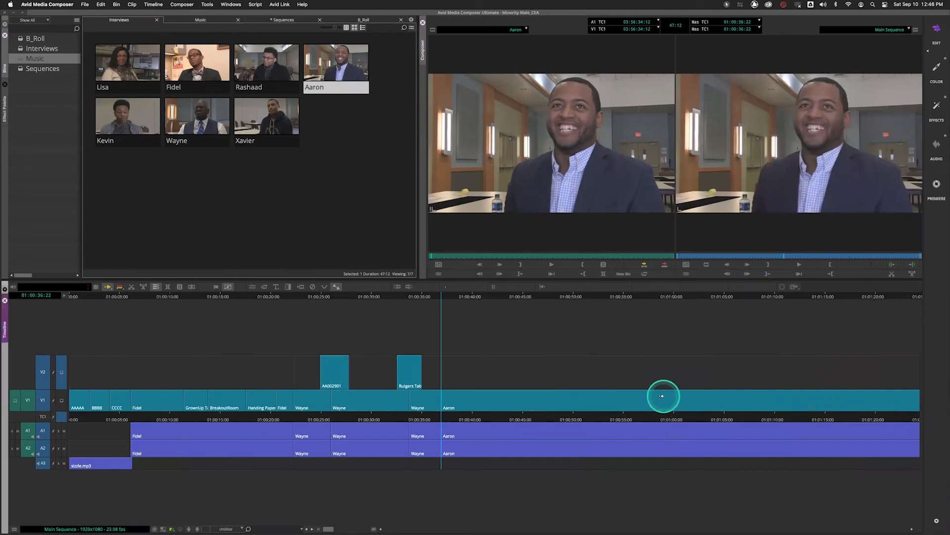
pyautogui.moveTo(464, 416); pyautogui.dragTo(482, 399)
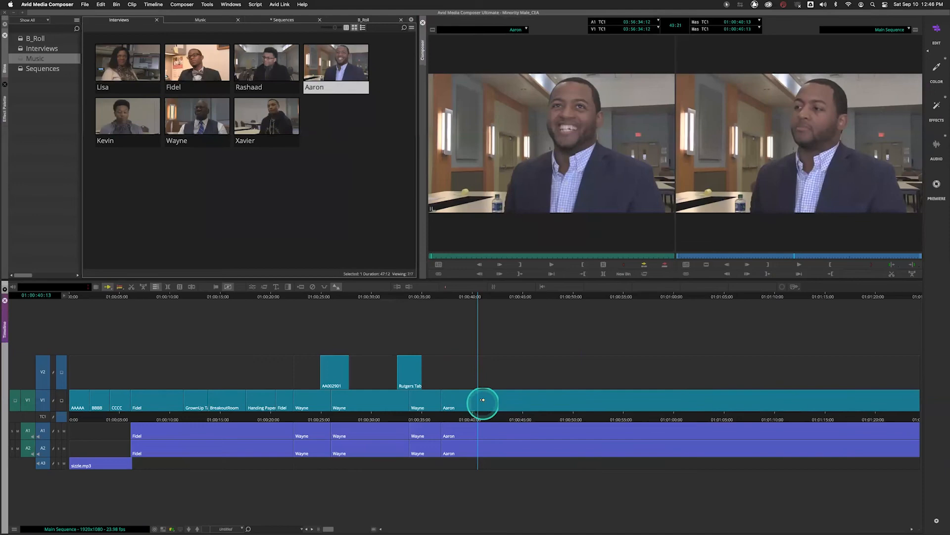
pyautogui.press('super+z')
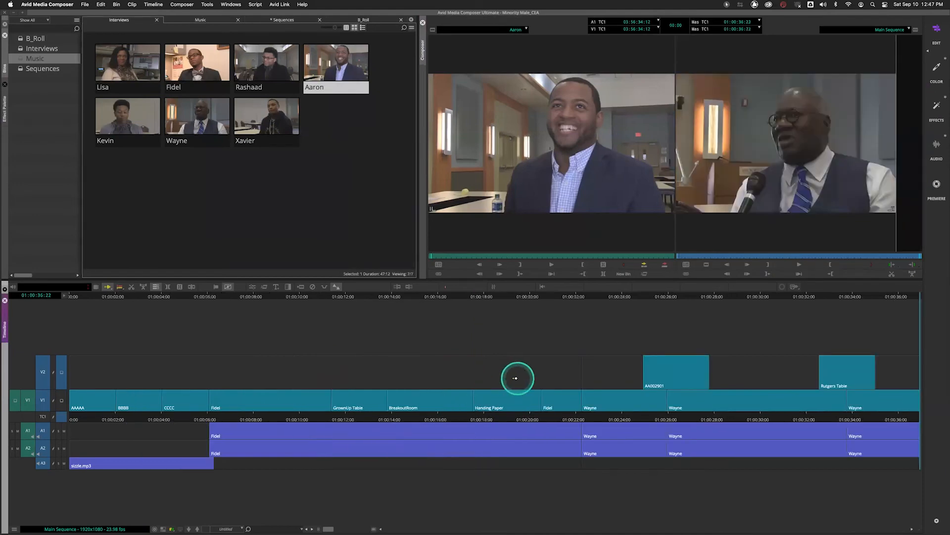
# - Play the loaded interview clip and mark its usable answer with an in point and an out point at 03:57:02:02
pyautogui.click(492, 193)
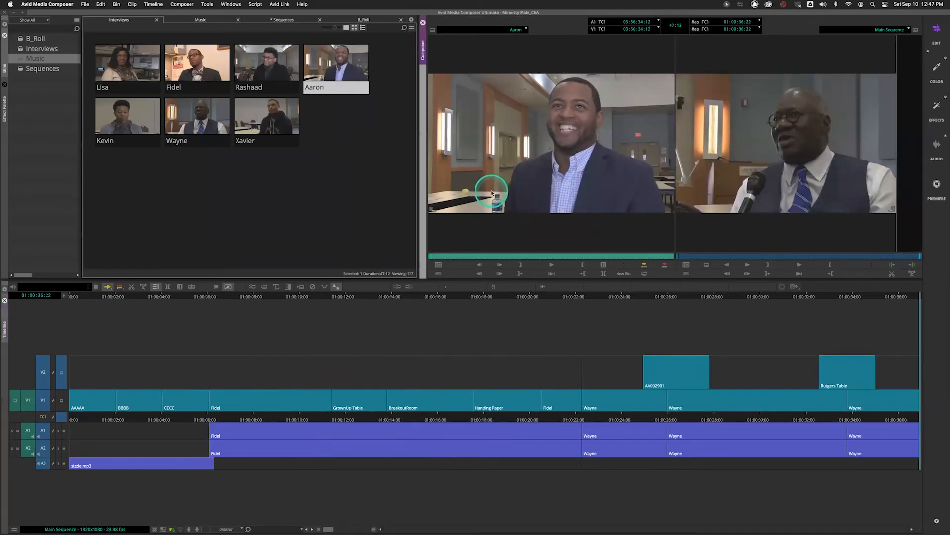
pyautogui.press('space')
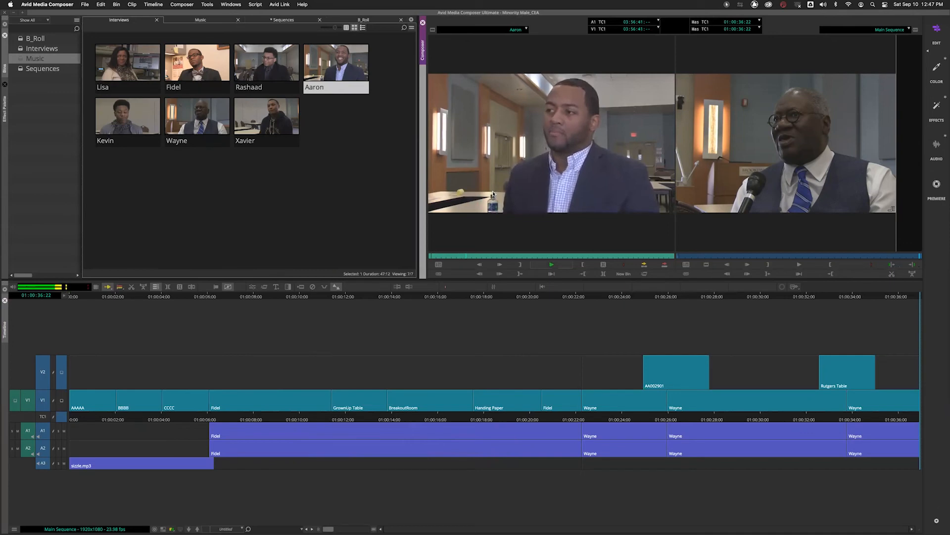
pyautogui.press('i')
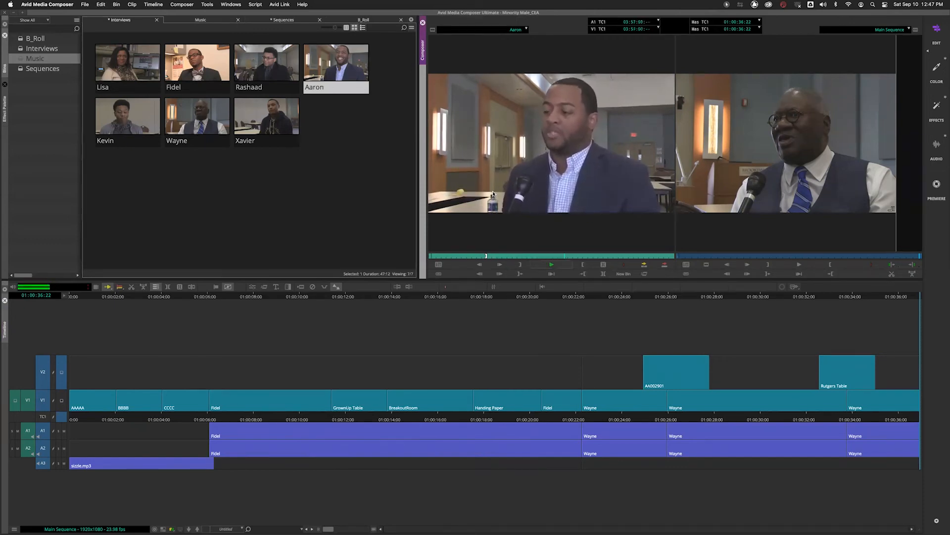
pyautogui.press('space')
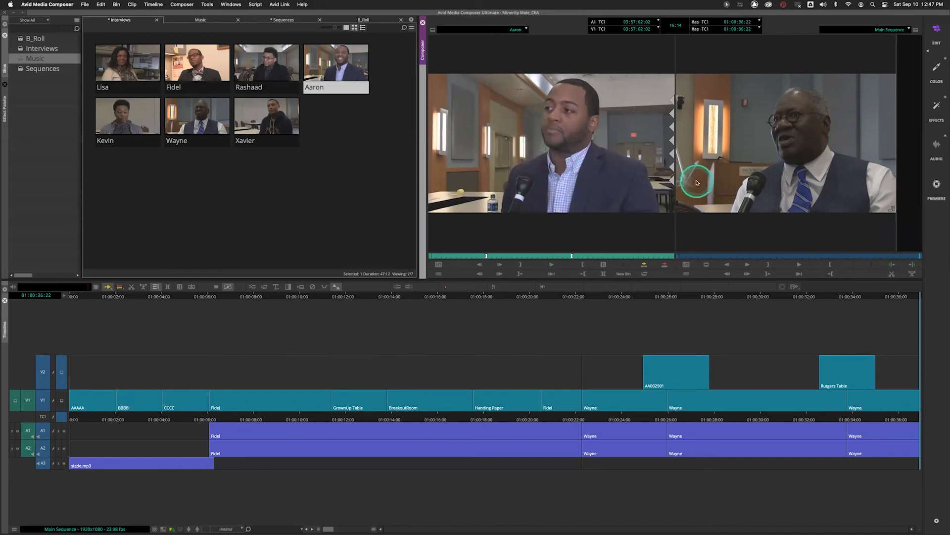
# - Splice the marked interview range onto the end of Main Sequence, undo it, and insert it there again directly from the source monitor
pyautogui.press('v')
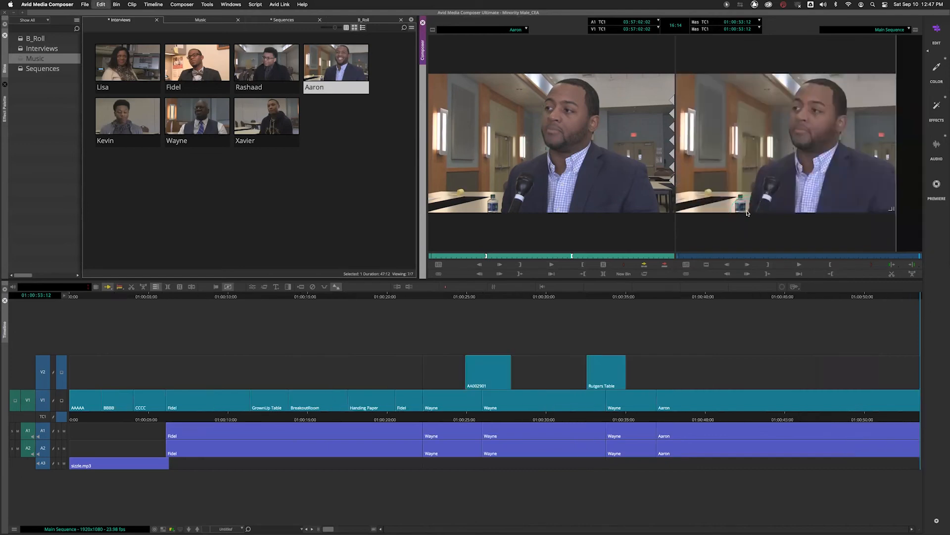
pyautogui.press('super+z')
pyautogui.moveTo(548, 158); pyautogui.dragTo(921, 405)
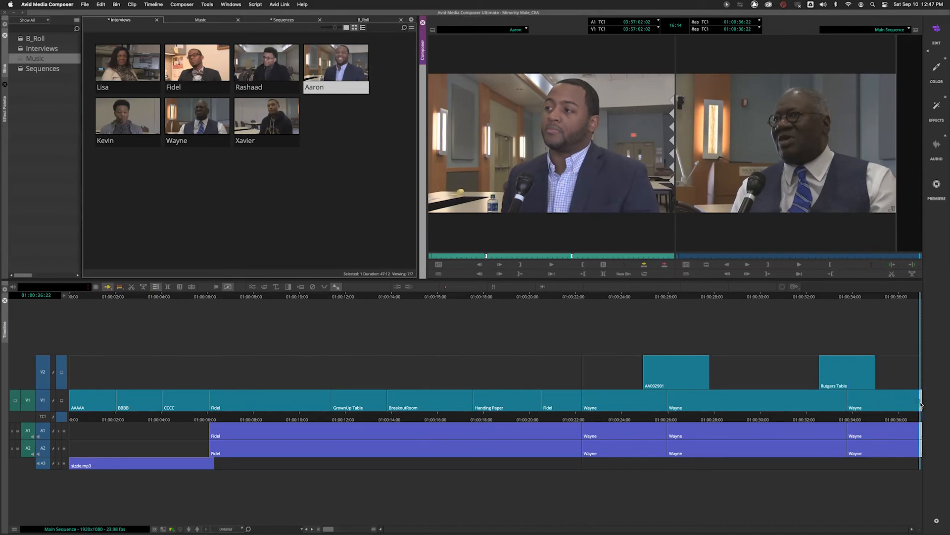
pyautogui.moveTo(922, 403); pyautogui.dragTo(912, 403)
# - Play Main Sequence from just before the added interview clip and stop at 01:00:43:09
pyautogui.moveTo(647, 415); pyautogui.dragTo(633, 416)
pyautogui.press('space')
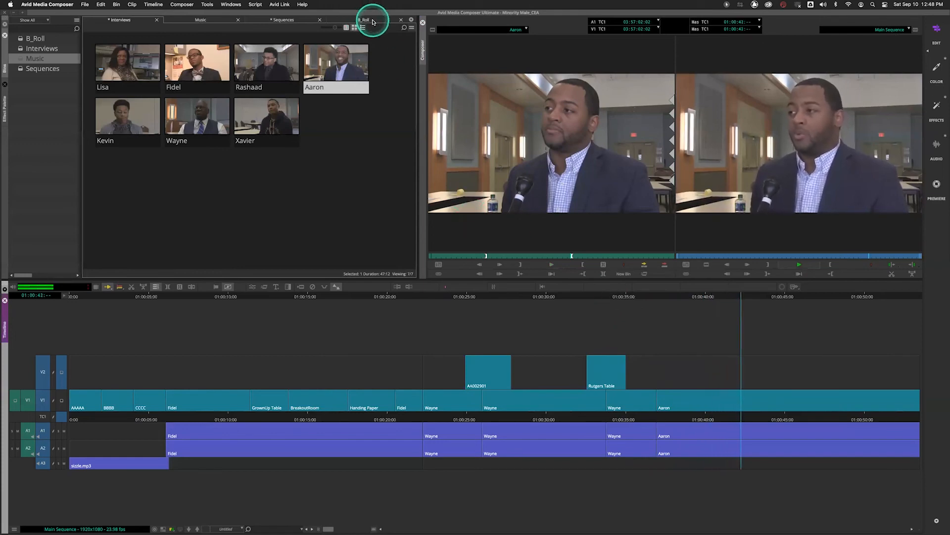
pyautogui.press('space')
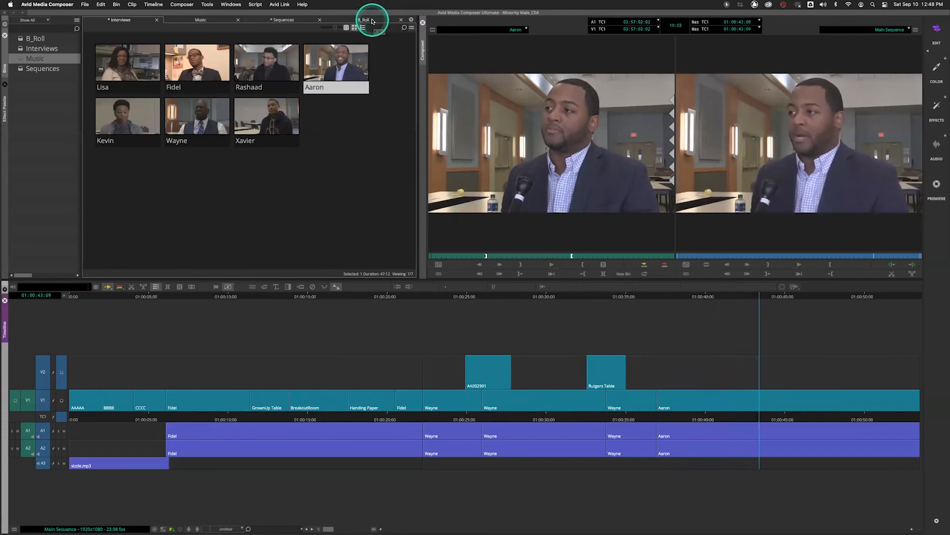
# - Load clip AA003901 from the B_Roll bin into the source monitor and mark an in point at 03:45:23:11
pyautogui.click(372, 20)
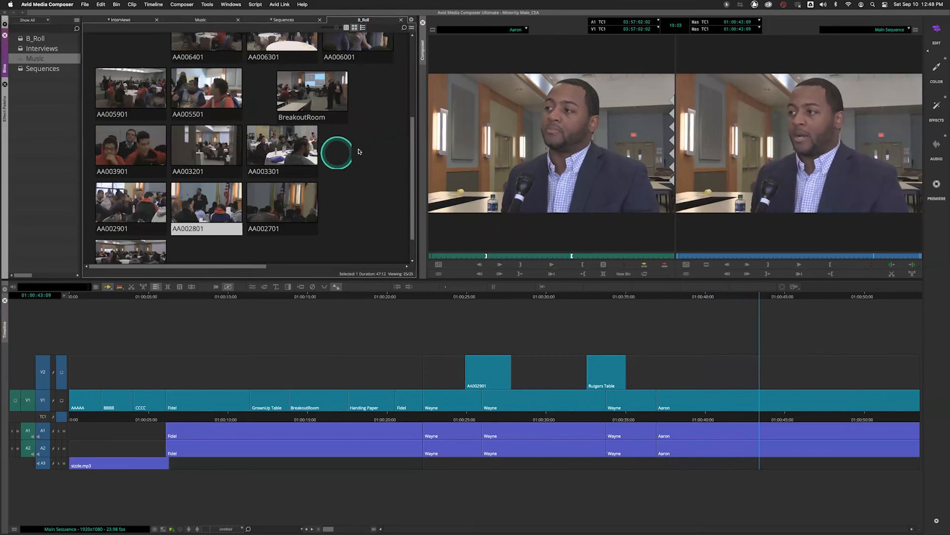
pyautogui.doubleClick(124, 155)
pyautogui.click(473, 256)
pyautogui.moveTo(473, 256); pyautogui.dragTo(536, 256)
pyautogui.press('i')
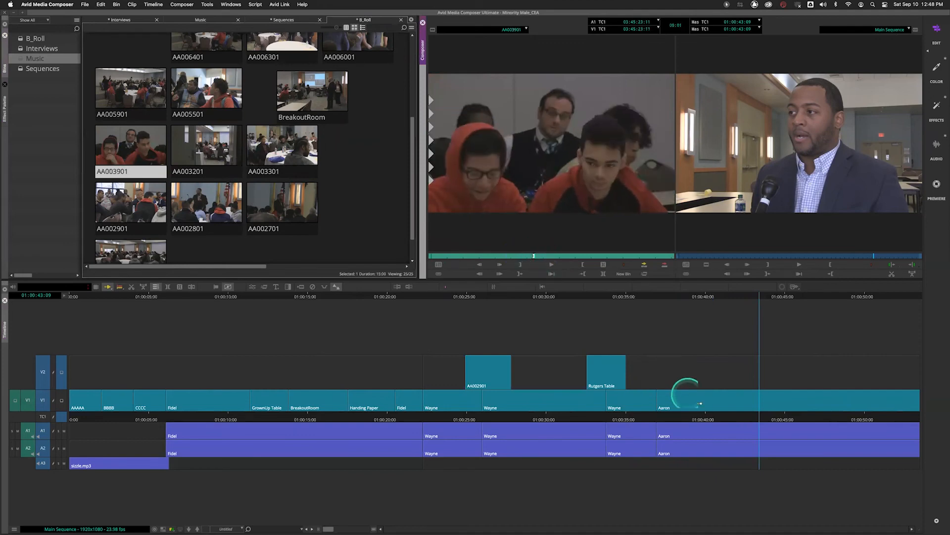
# - Play the last interview clip in Main Sequence and mark the B-roll range with an in point and an out point at 01:00:47:10
pyautogui.moveTo(707, 419); pyautogui.dragTo(690, 420)
pyautogui.press('space')
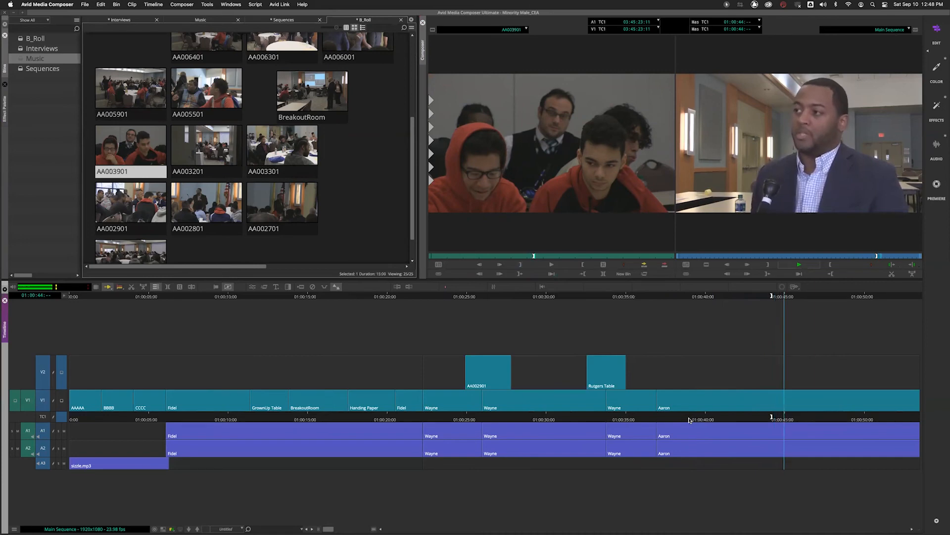
pyautogui.click(694, 419)
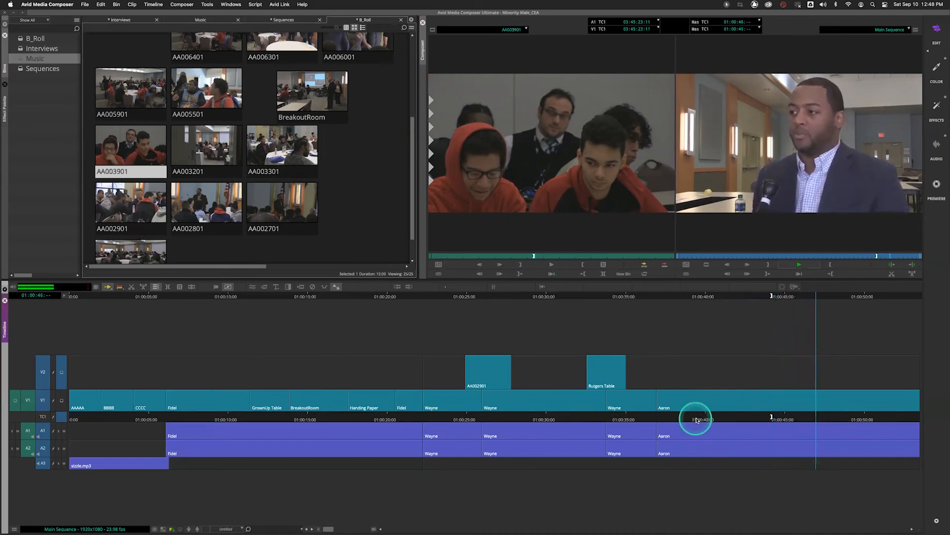
pyautogui.press('space')
pyautogui.press('o')
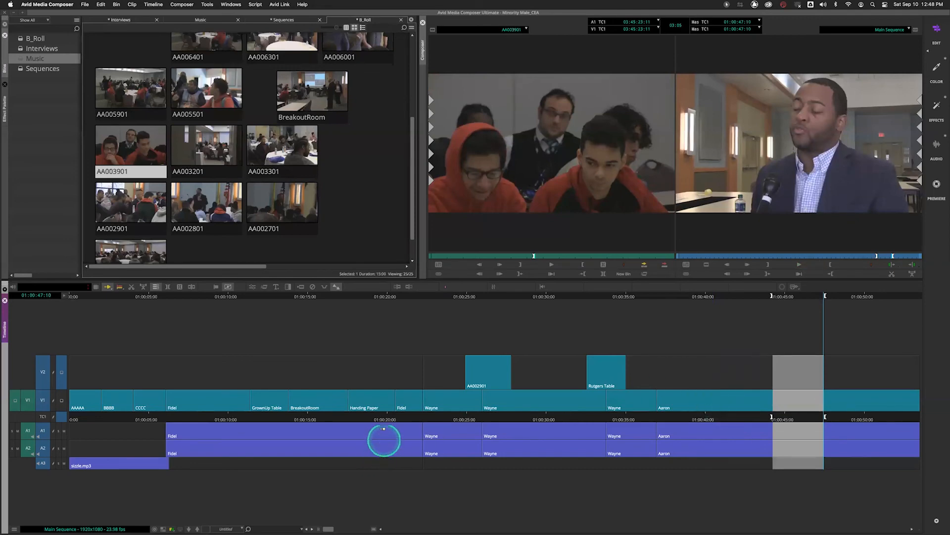
# - Splice AA003901 into Main Sequence at the marked range, play across the insertion and undo the edit
pyautogui.moveTo(526, 149); pyautogui.dragTo(774, 407)
pyautogui.moveTo(668, 419); pyautogui.dragTo(599, 420)
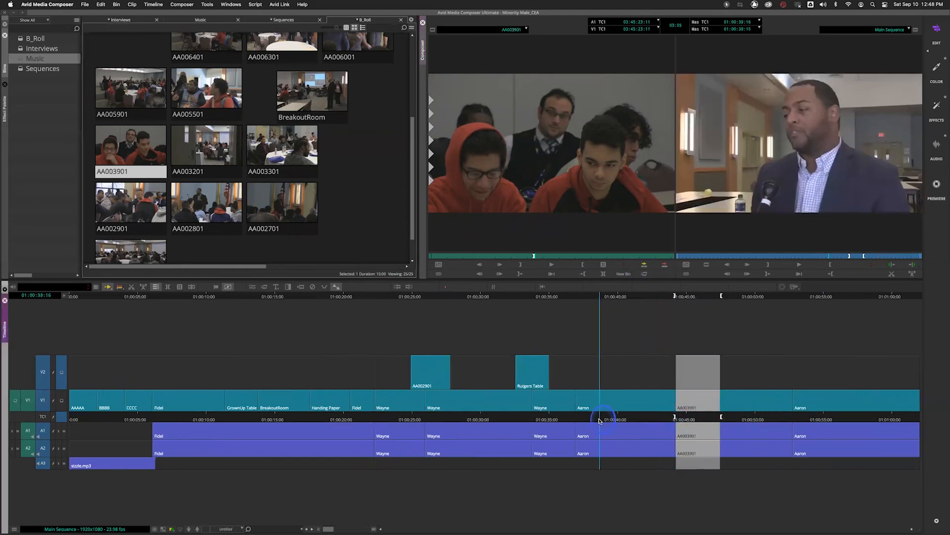
pyautogui.press('space')
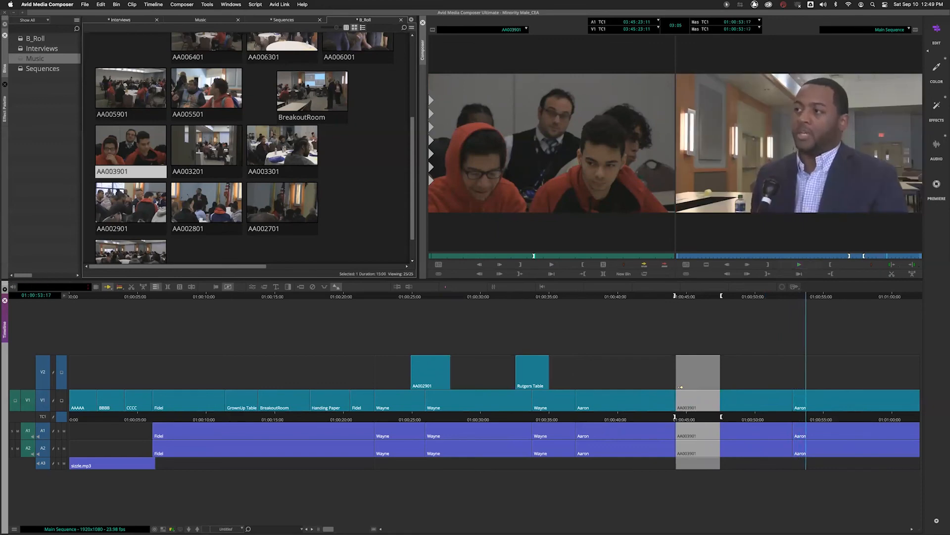
pyautogui.press('super+z')
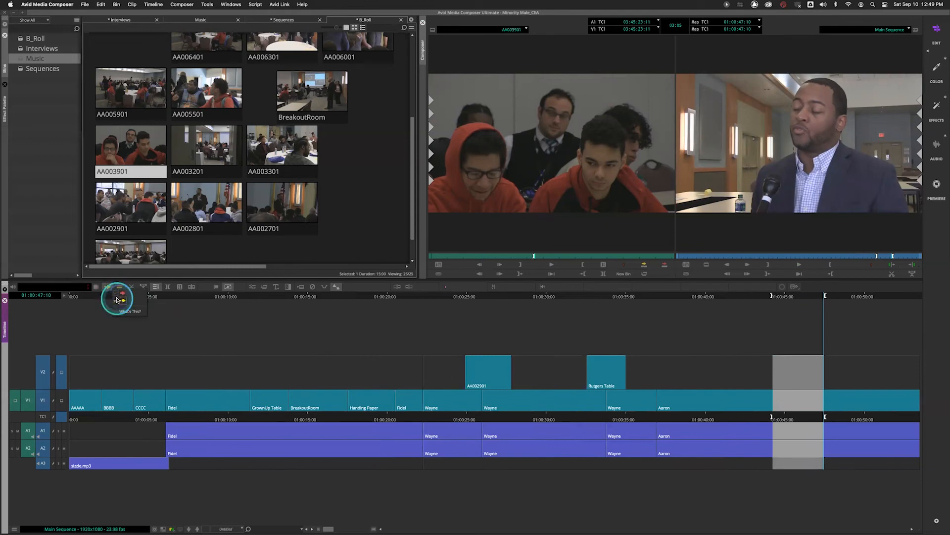
# - Switch the segment tool to Overwrite and deselect audio tracks A1 and A2
pyautogui.click(118, 295)
pyautogui.click(190, 316)
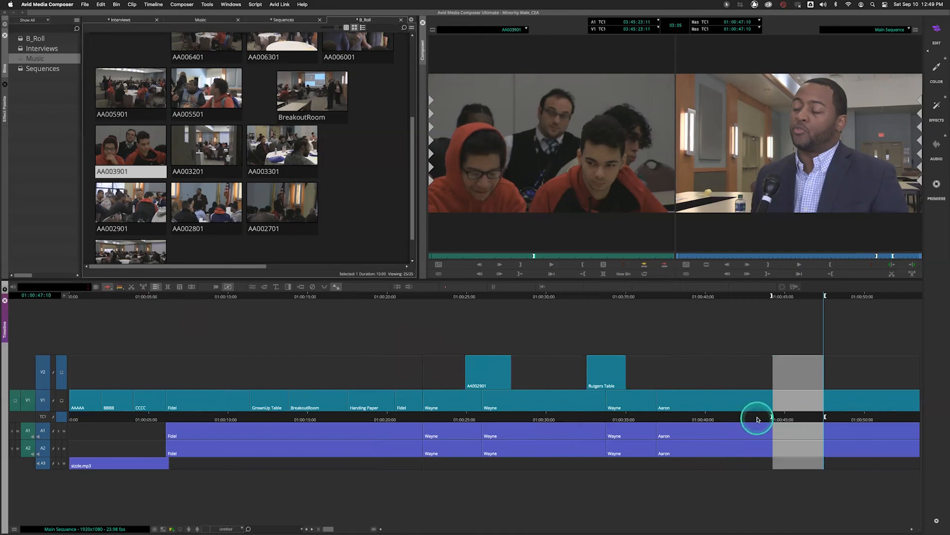
pyautogui.click(757, 419)
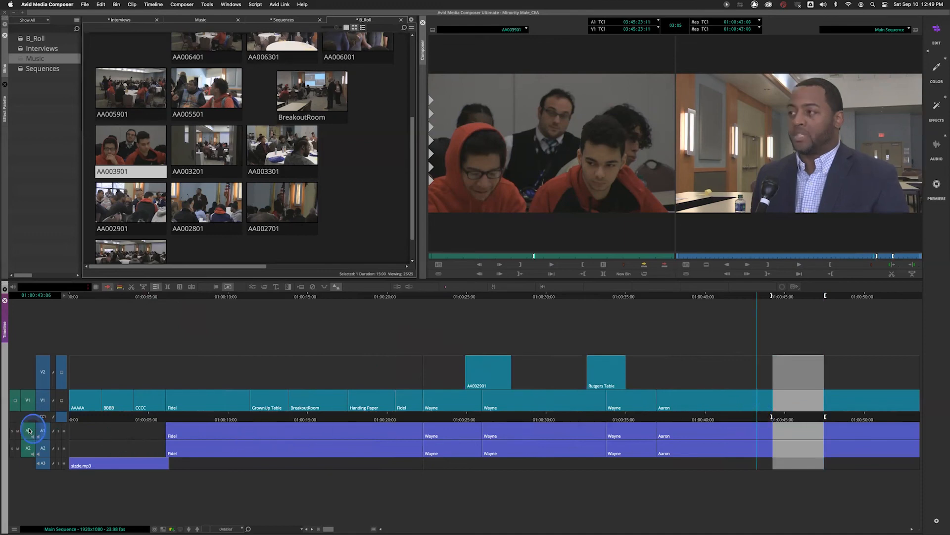
pyautogui.click(44, 449)
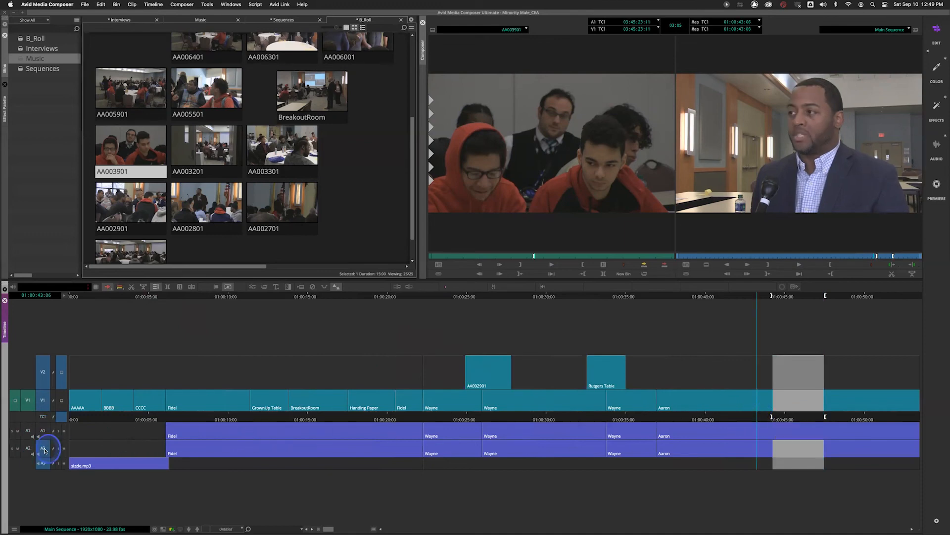
pyautogui.click(44, 449)
# - Overwrite the marked range on V1 with the picture of AA003901 and play Main Sequence through the edit
pyautogui.moveTo(556, 158); pyautogui.dragTo(773, 404)
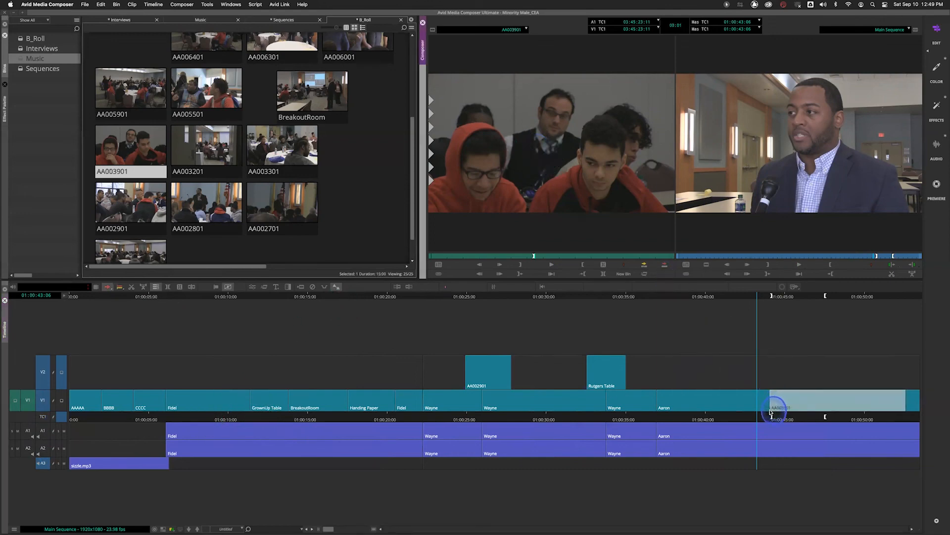
pyautogui.moveTo(776, 410); pyautogui.dragTo(772, 409)
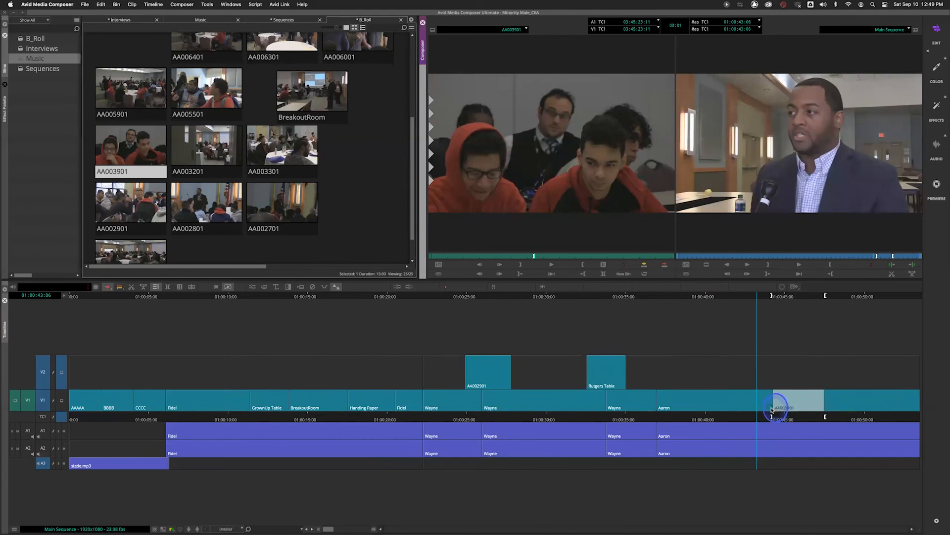
pyautogui.moveTo(771, 409); pyautogui.dragTo(721, 417)
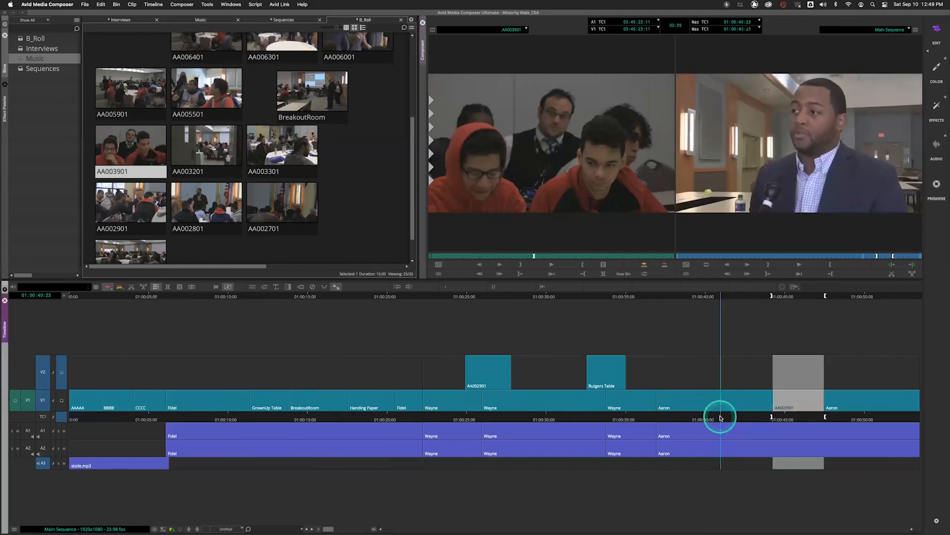
pyautogui.press('space')
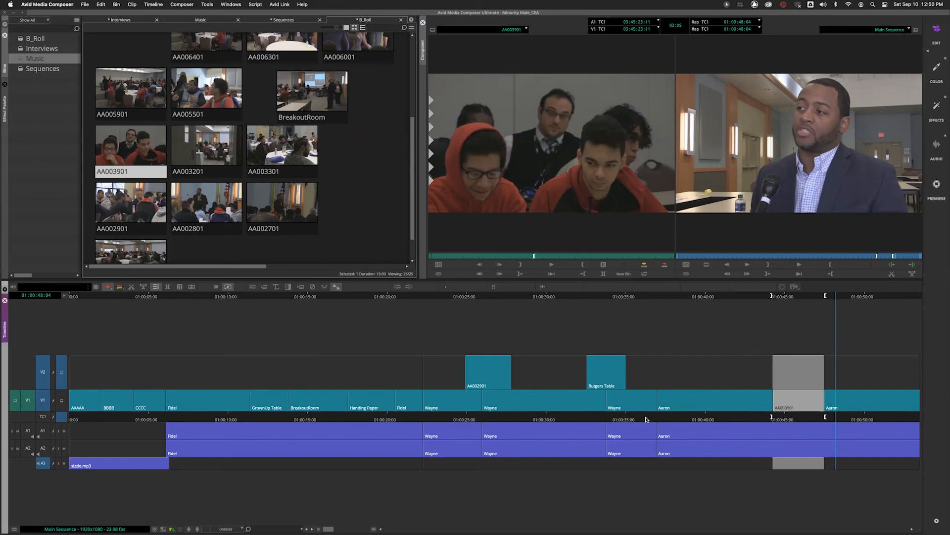
pyautogui.click(694, 417)
# - Open the Timeline settings, choose Segment Overwrite as the default segment tool and close the settings without saving
pyautogui.rightClick(116, 292)
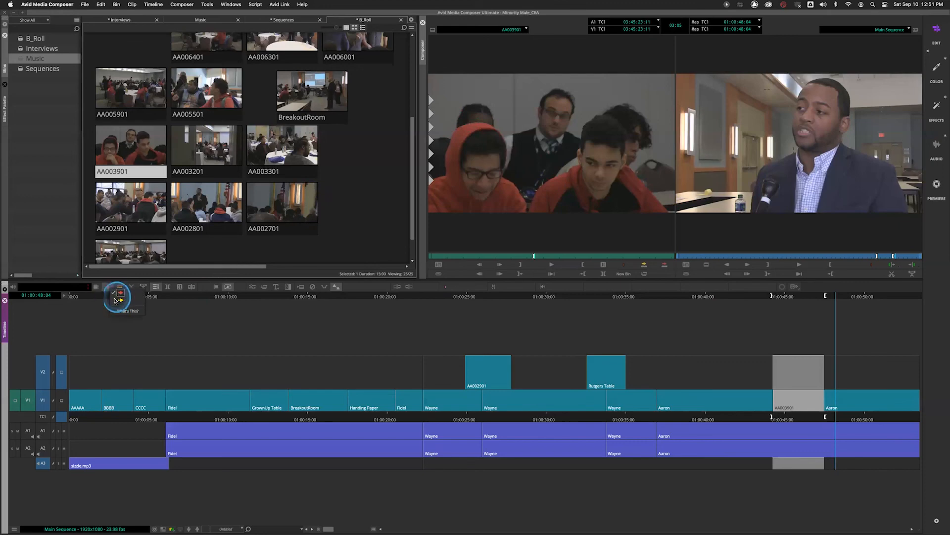
pyautogui.click(119, 300)
pyautogui.click(139, 293)
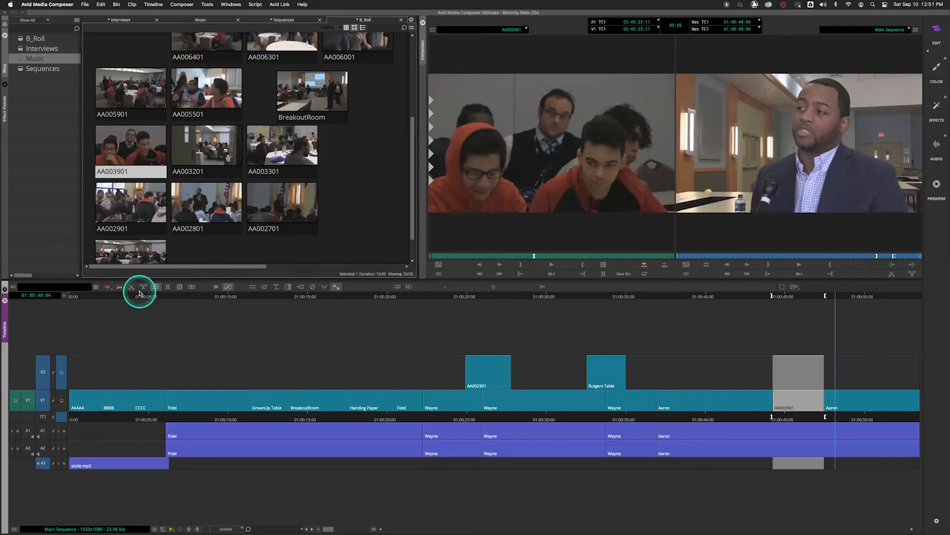
pyautogui.click(84, 4)
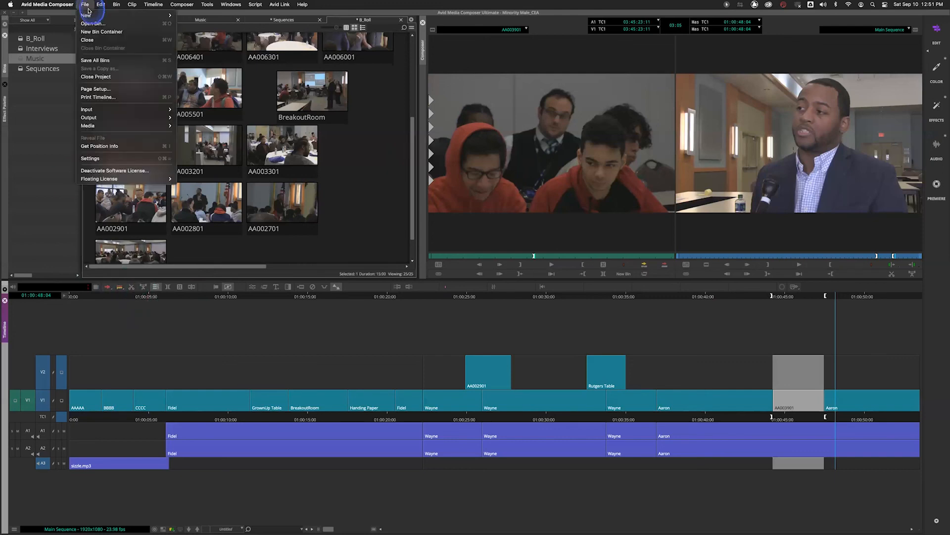
pyautogui.click(113, 157)
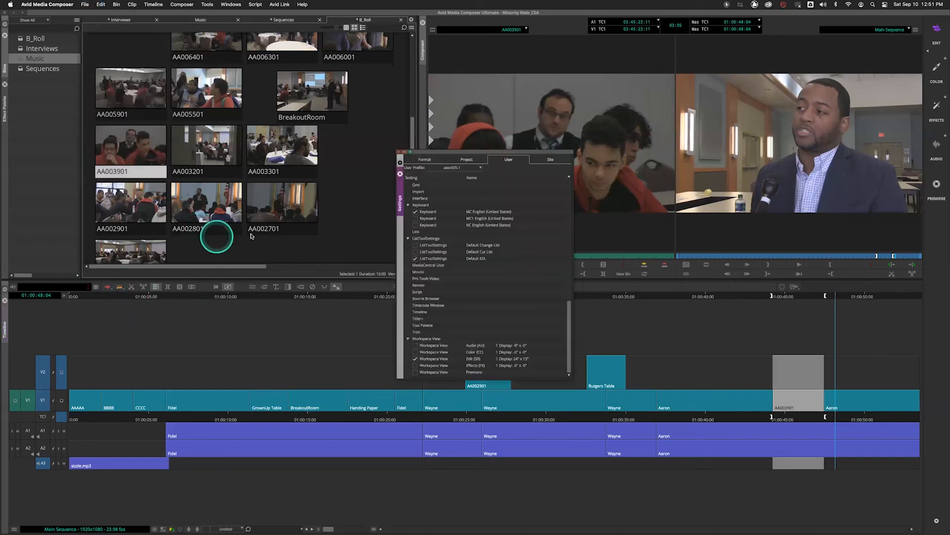
pyautogui.doubleClick(418, 312)
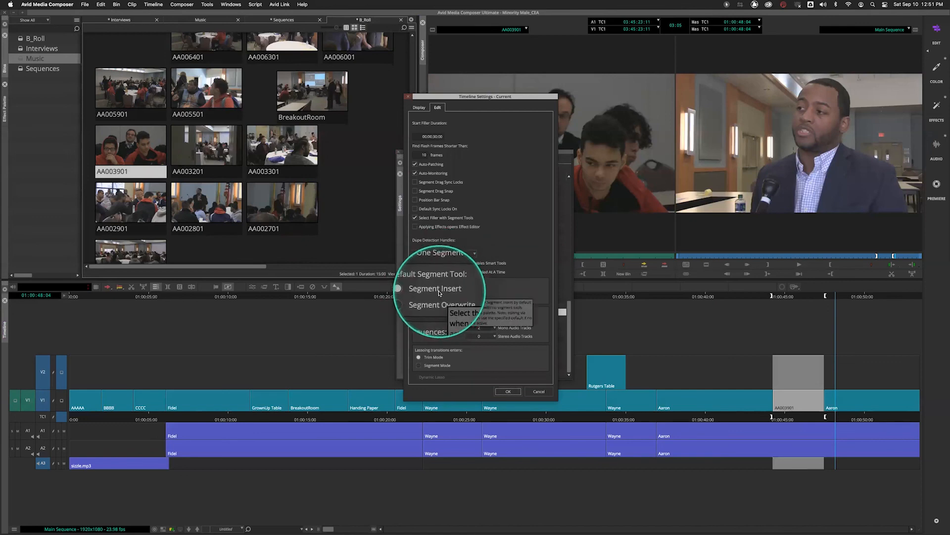
pyautogui.click(455, 300)
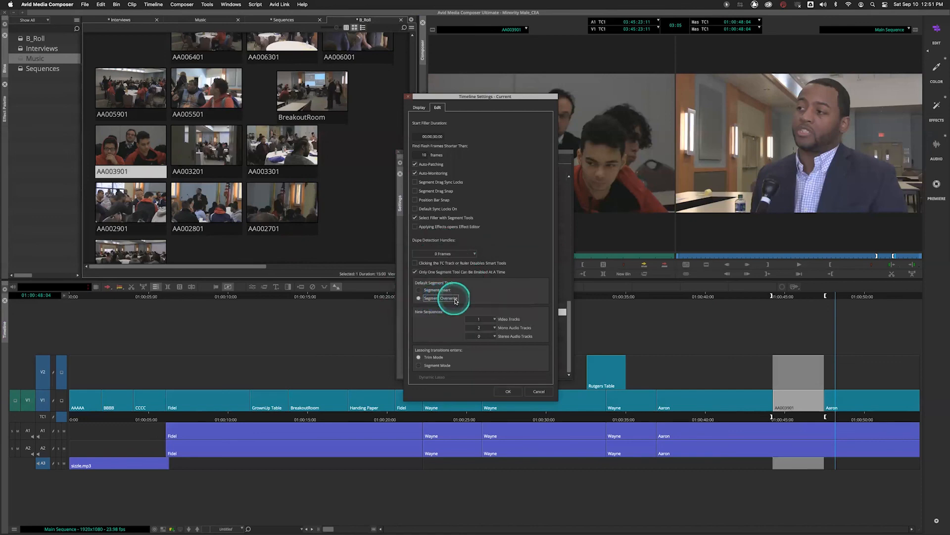
pyautogui.click(538, 392)
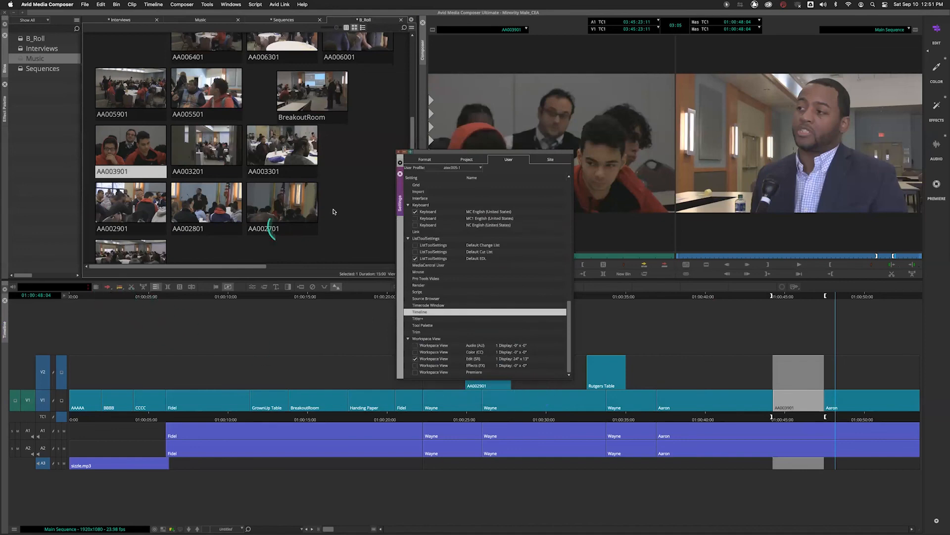
pyautogui.click(399, 152)
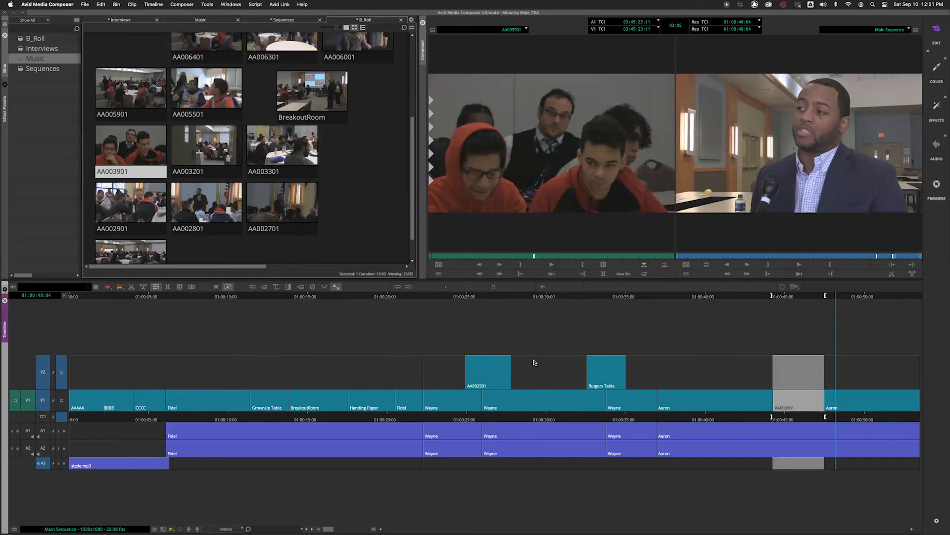
# - Clear the in point on source clip AA003901 and the in and out points in Main Sequence, parking at 01:00:42:01
pyautogui.click(554, 285)
pyautogui.click(538, 257)
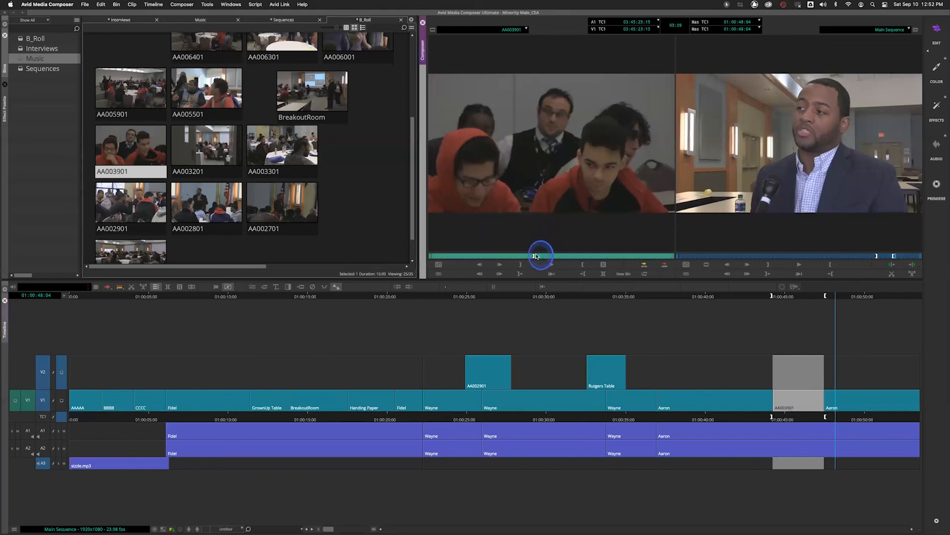
pyautogui.moveTo(536, 253); pyautogui.dragTo(503, 260)
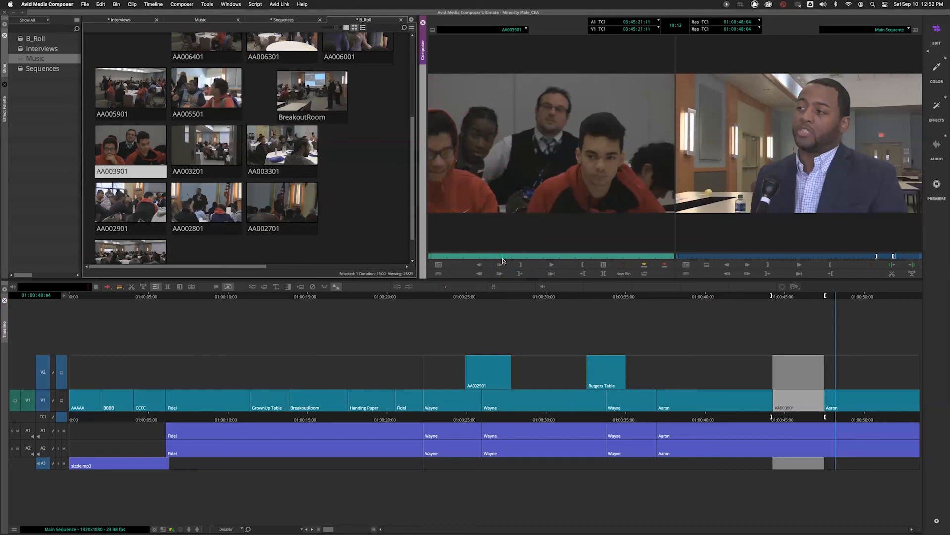
pyautogui.click(736, 416)
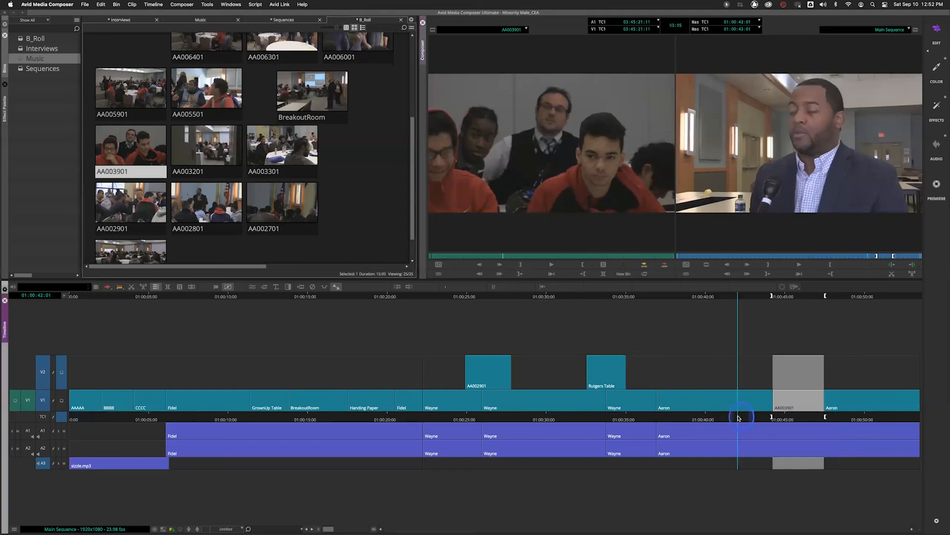
pyautogui.press('g')
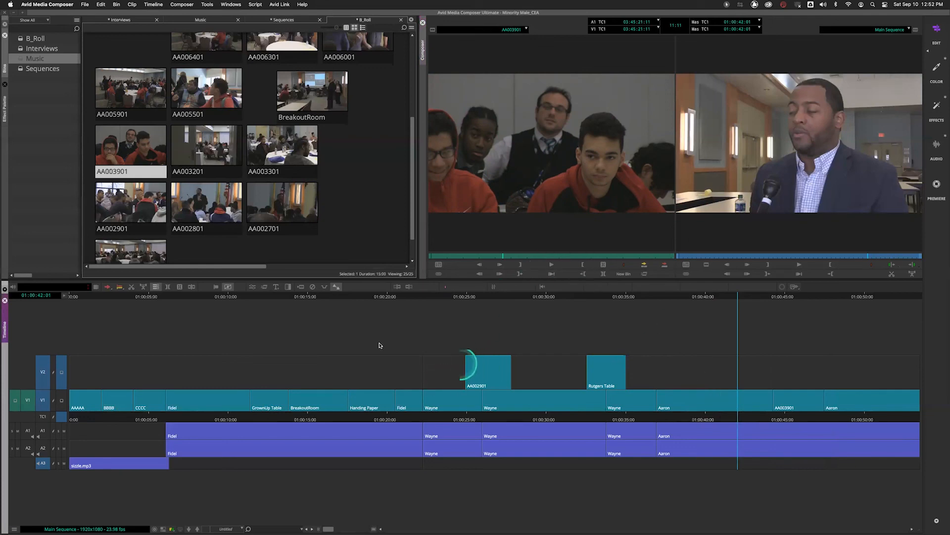
# - Select the AA002901 clip on V2 with the segment tool, delete it and undo the deletion
pyautogui.click(481, 366)
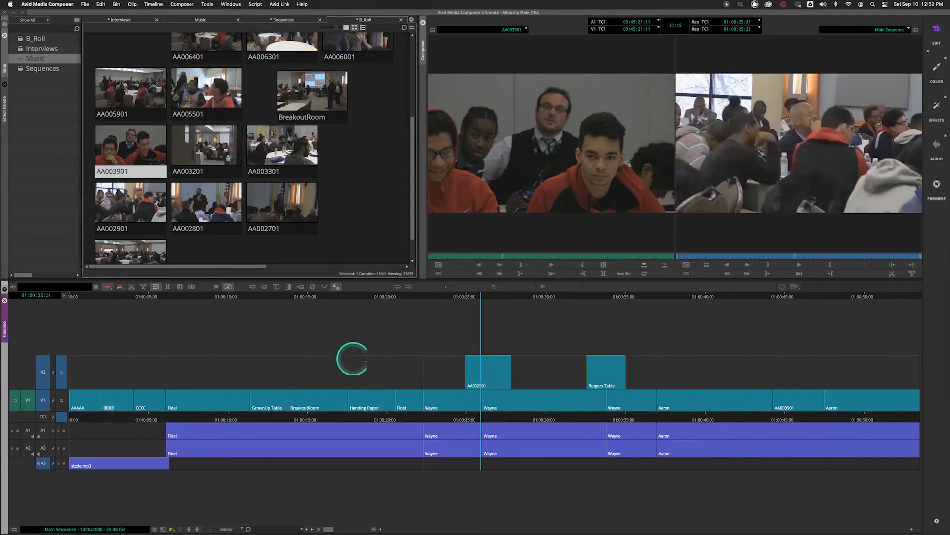
pyautogui.moveTo(487, 370); pyautogui.dragTo(483, 372)
pyautogui.press('super+z')
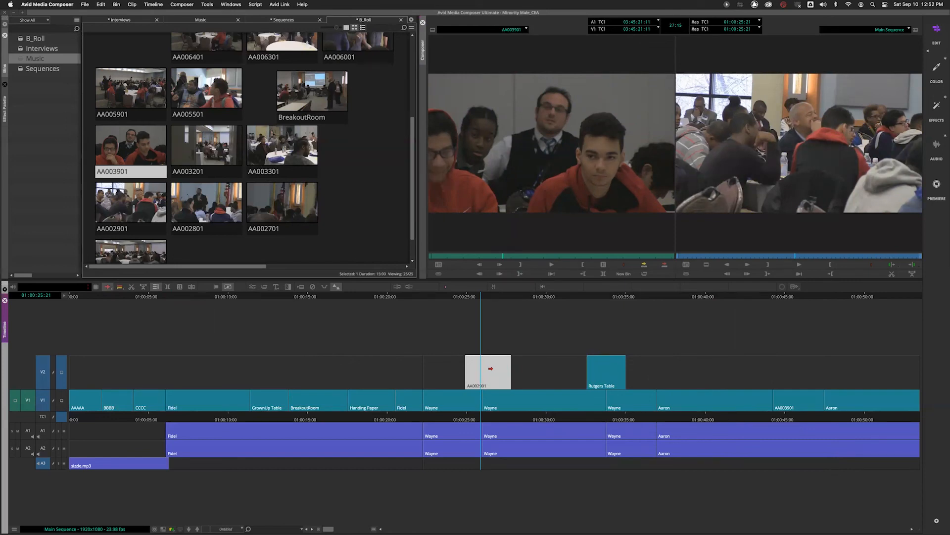
pyautogui.click(490, 369)
pyautogui.press('Delete')
pyautogui.press('super+z')
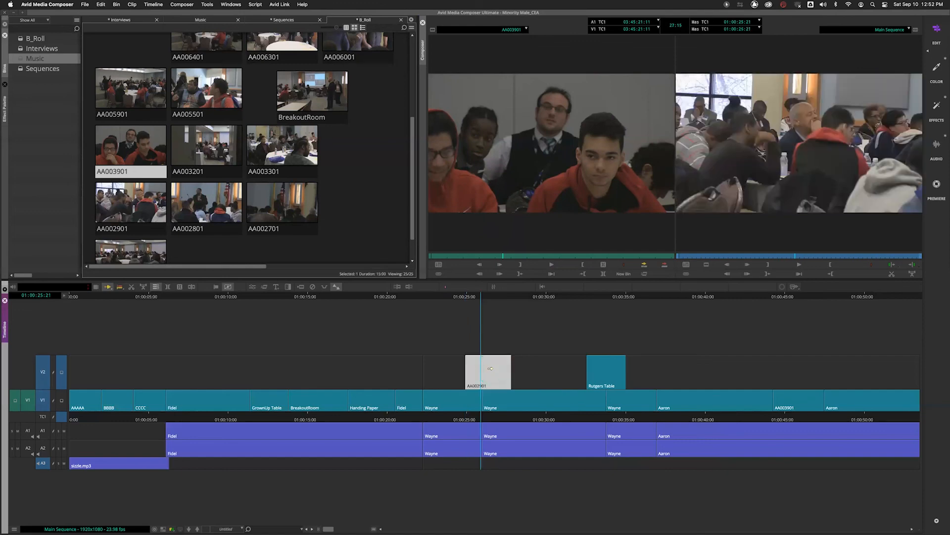